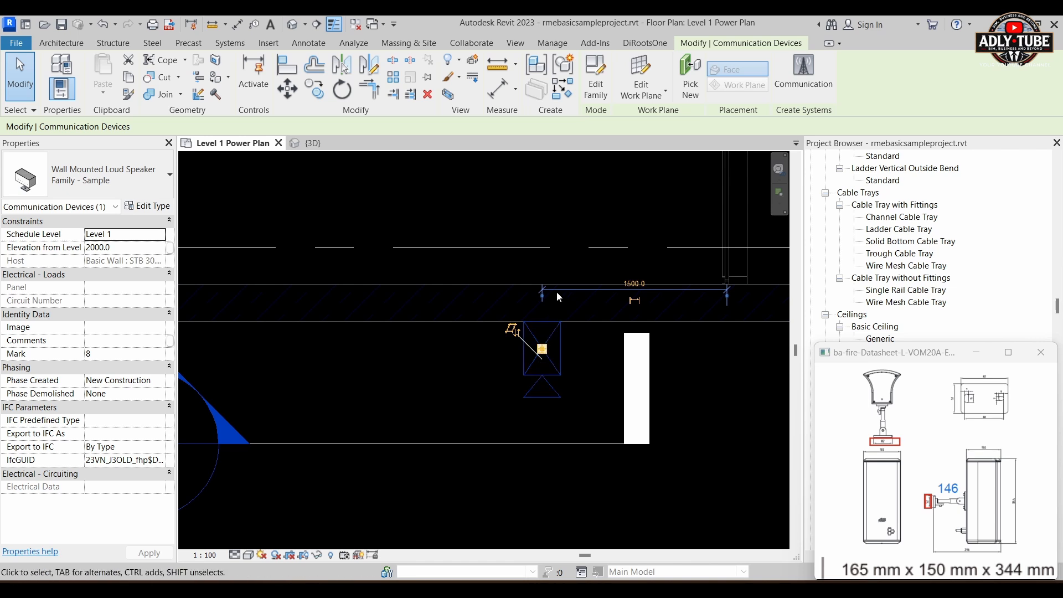
# Examine the wall-mounted loud speaker's plate, arm and box body from several angles in the 3D view
pyautogui.click(587, 360)
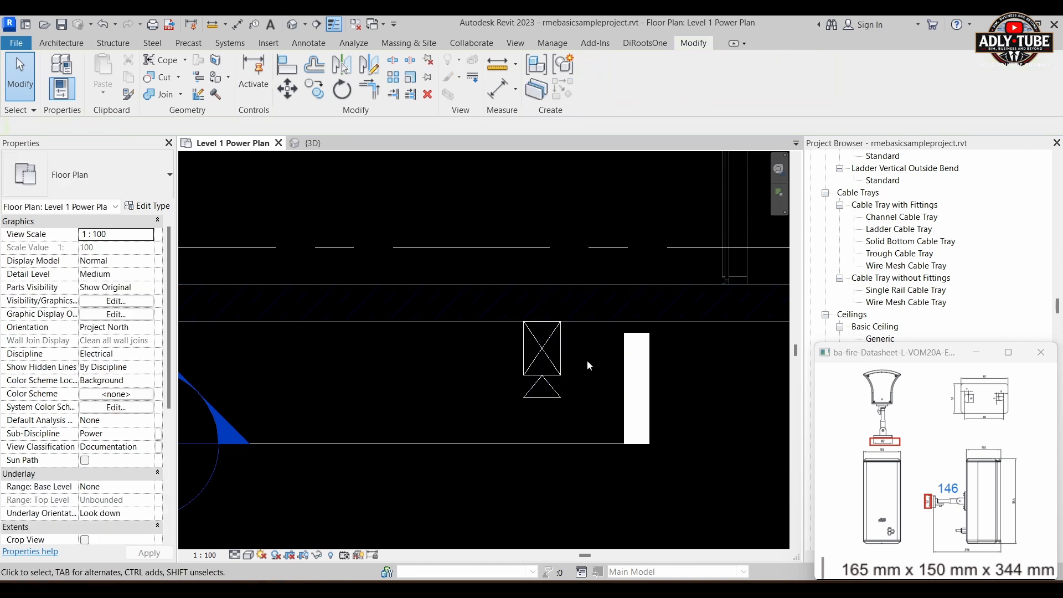
pyautogui.click(313, 144)
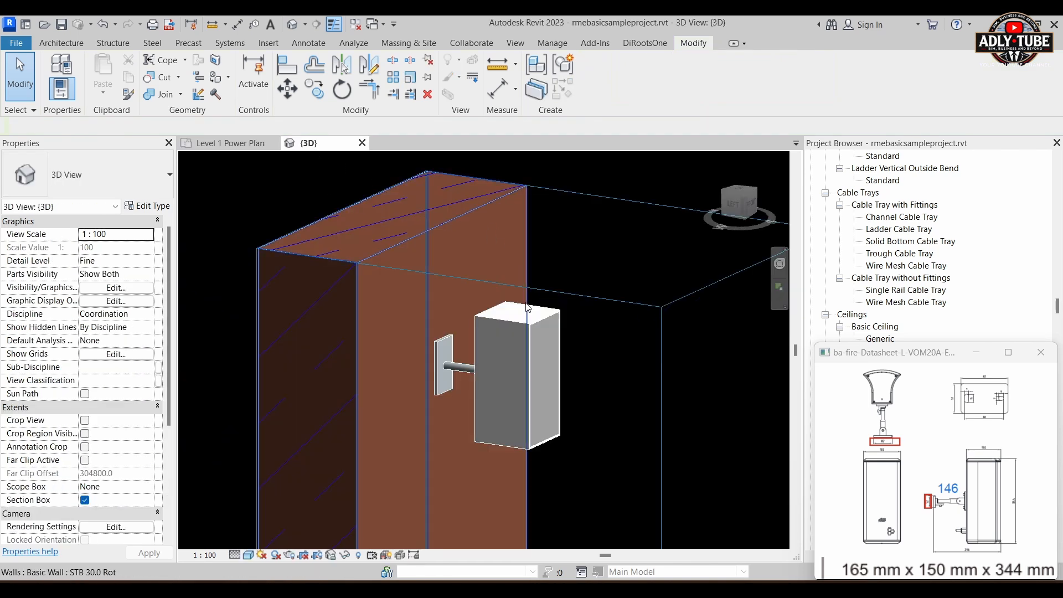
pyautogui.scroll(3, 590, 392)
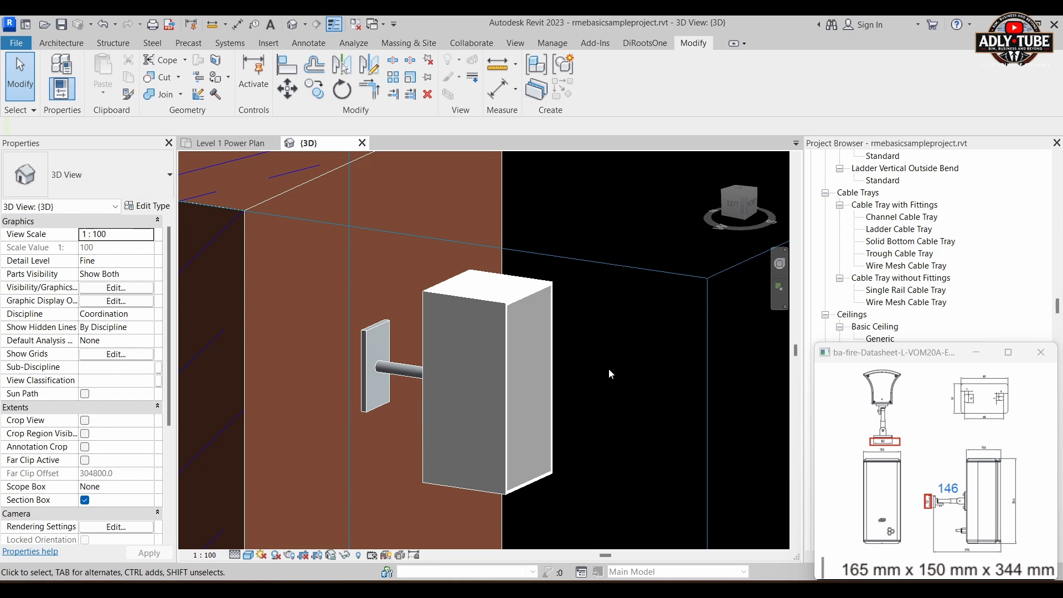
pyautogui.scroll(-2, 609, 367)
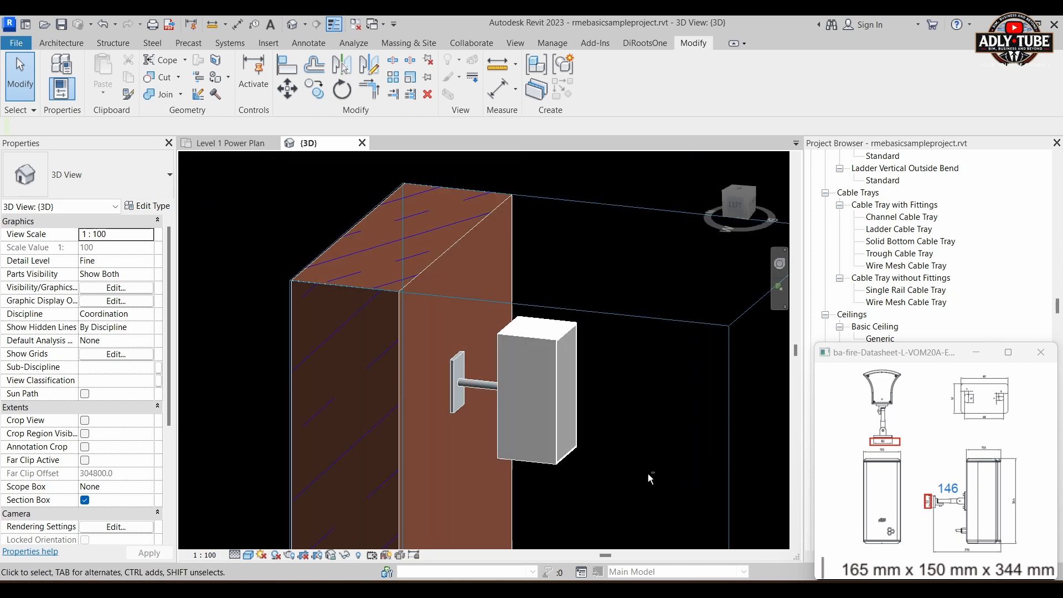
pyautogui.scroll(2, 495, 384)
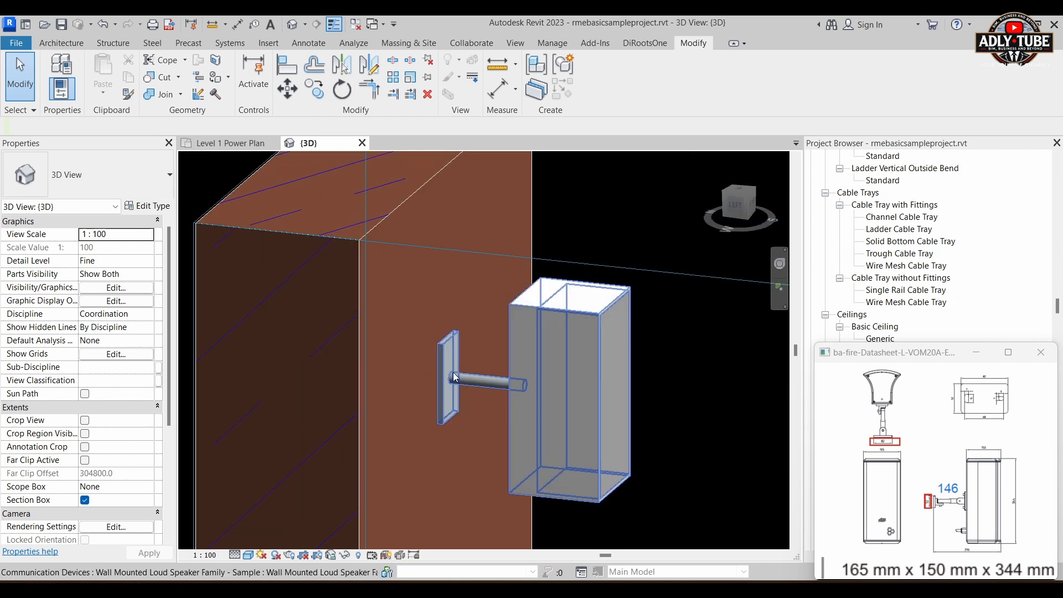
pyautogui.keyDown('shift'); pyautogui.moveTo(685, 403); pyautogui.dragTo(568, 339, button='middle'); pyautogui.keyUp('shift')
pyautogui.scroll(1, 590, 360)
pyautogui.scroll(1, 548, 365)
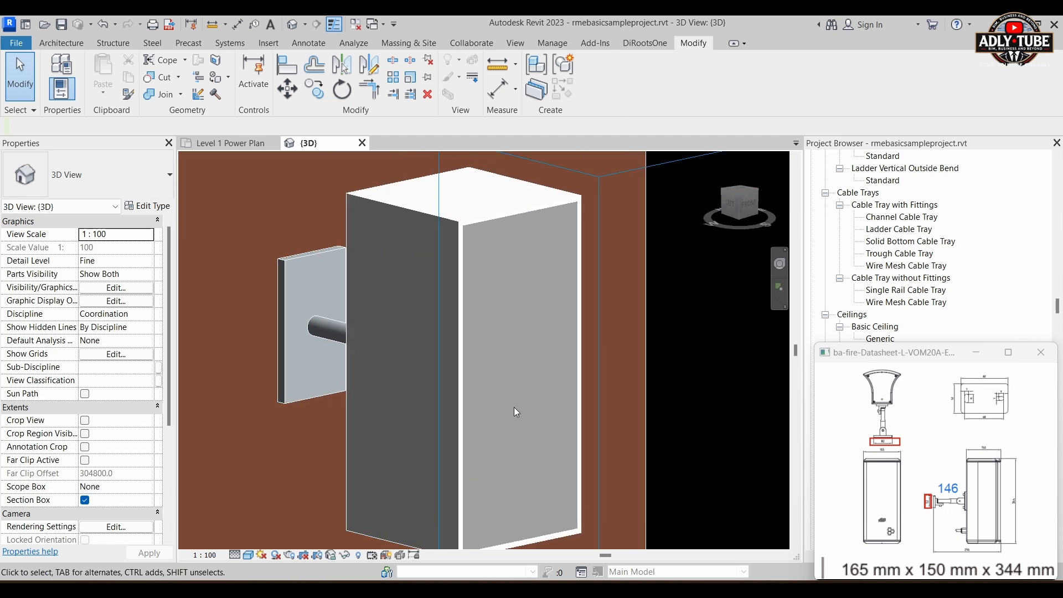
# Preview the loud speaker in the Realistic visual style and return the 3D view to Shaded
pyautogui.click(249, 556)
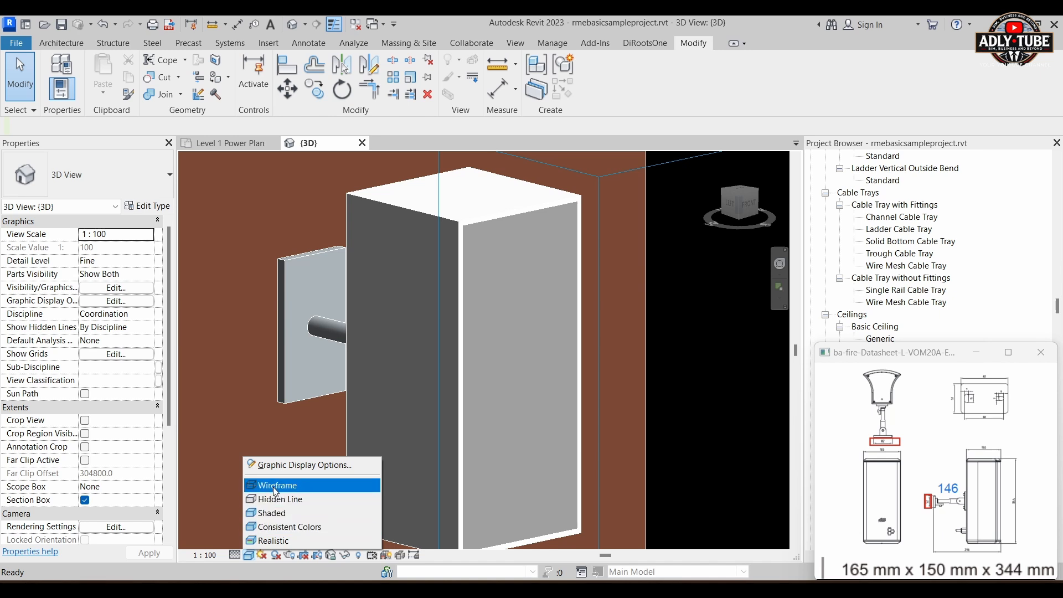
pyautogui.click(277, 541)
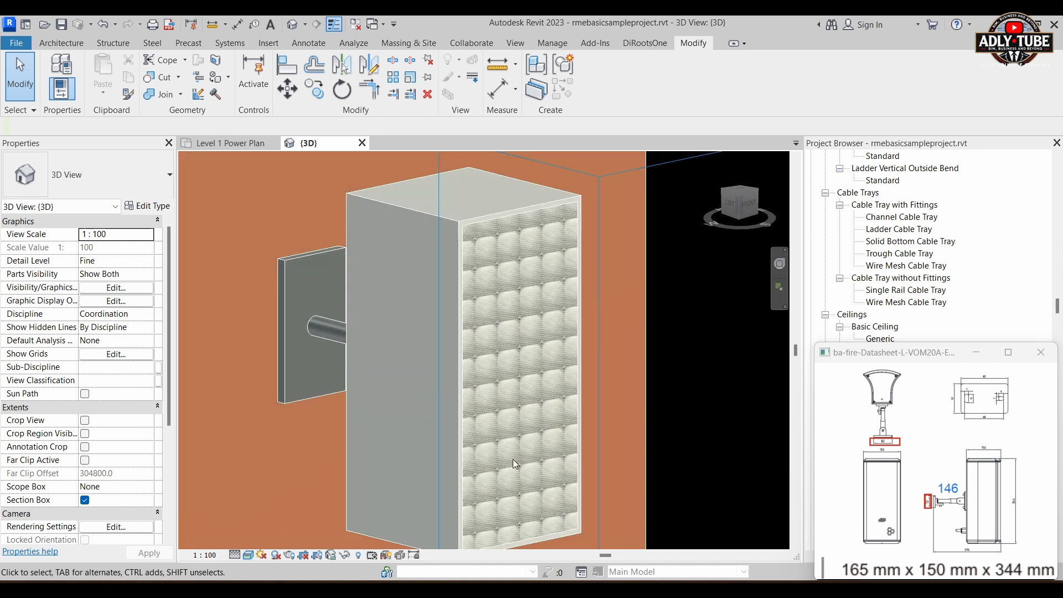
pyautogui.scroll(-1, 656, 407)
pyautogui.moveTo(655, 407); pyautogui.dragTo(633, 391, button='middle')
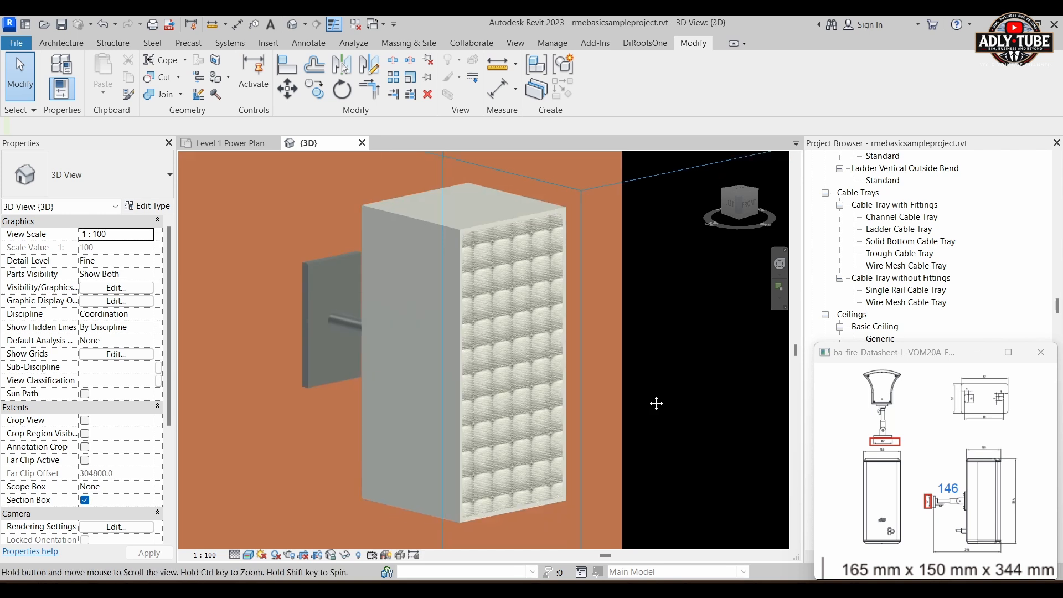
pyautogui.click(248, 556)
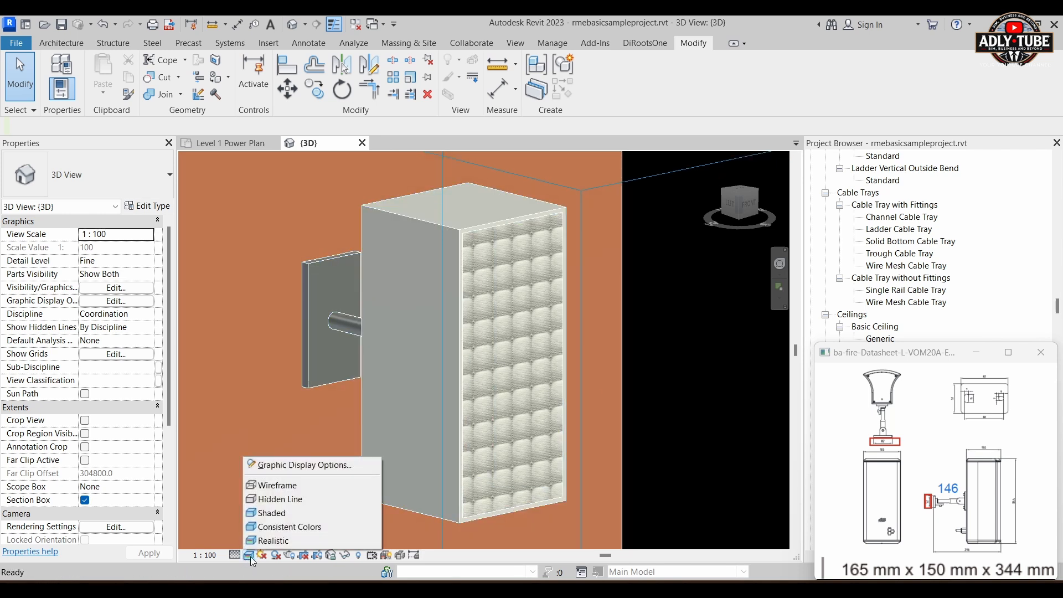
pyautogui.click(269, 514)
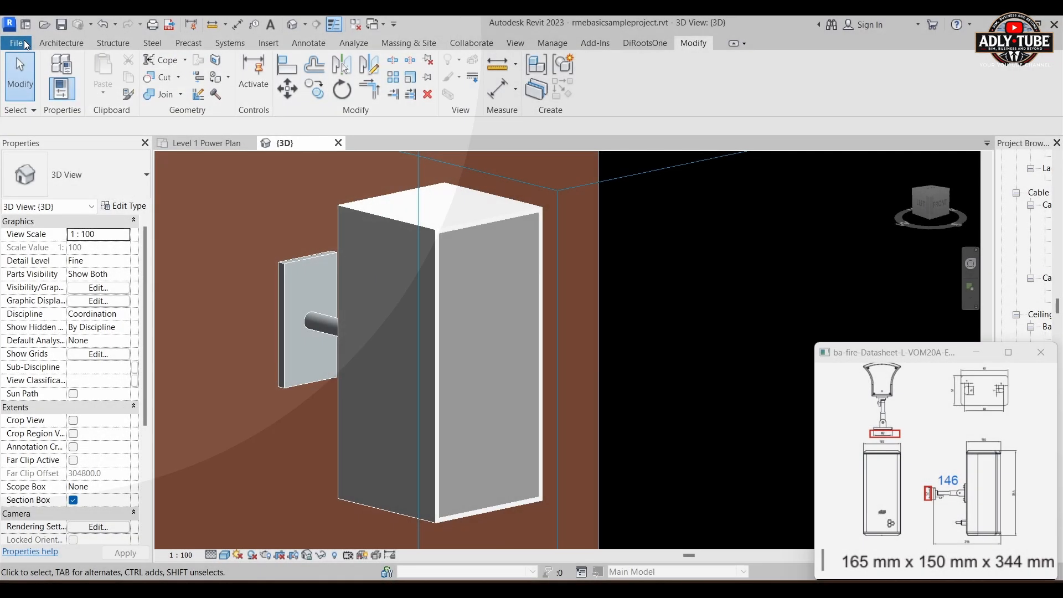
# Create a new family from the Metric Generic Model face based.rft template in the English templates folder
pyautogui.click(26, 44)
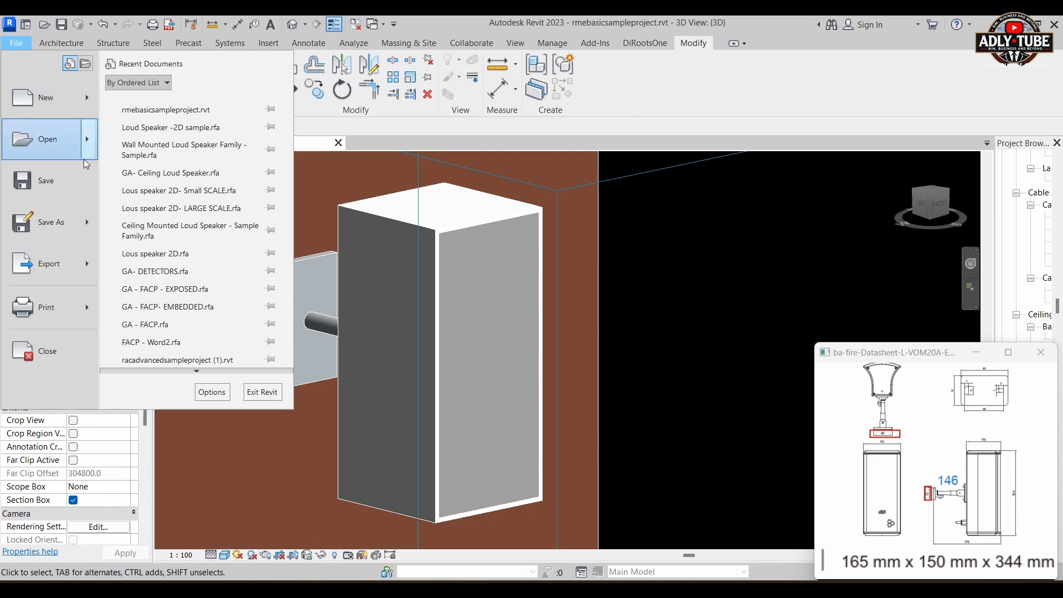
pyautogui.moveTo(55, 98)
pyautogui.click(144, 135)
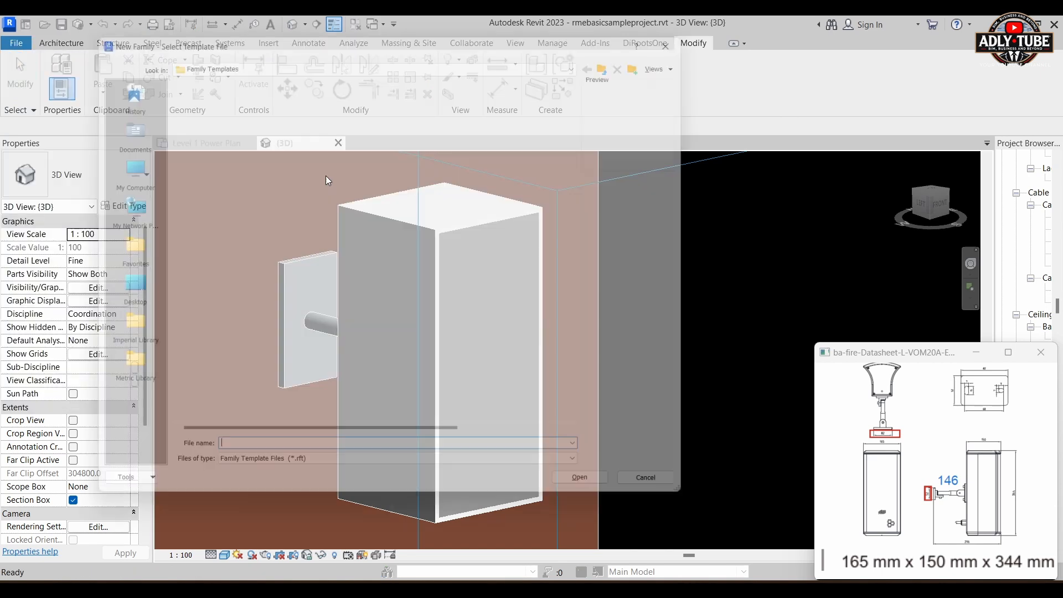
pyautogui.doubleClick(194, 116)
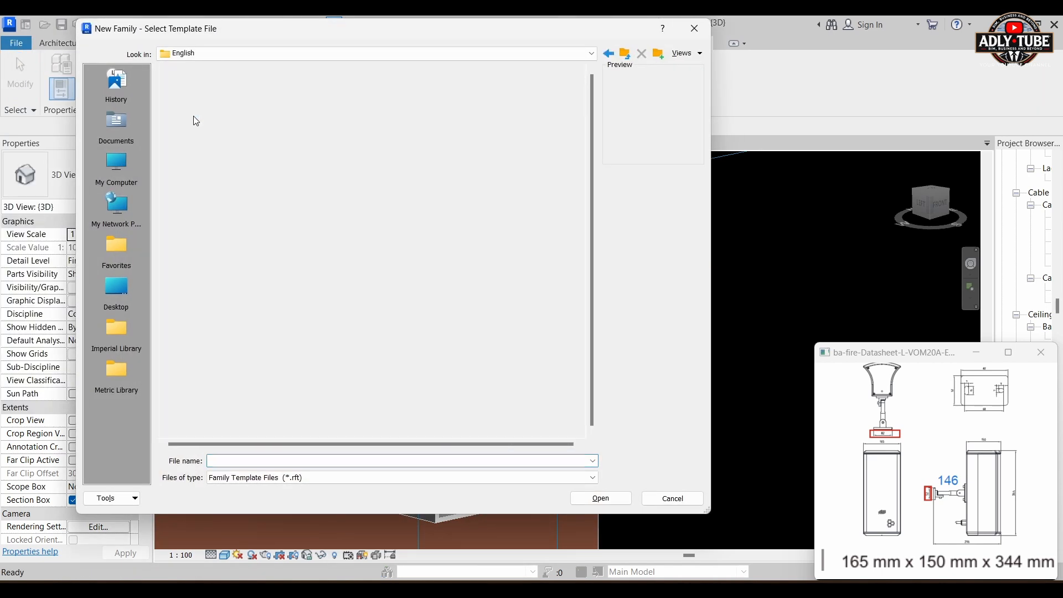
pyautogui.scroll(-6, 260, 359)
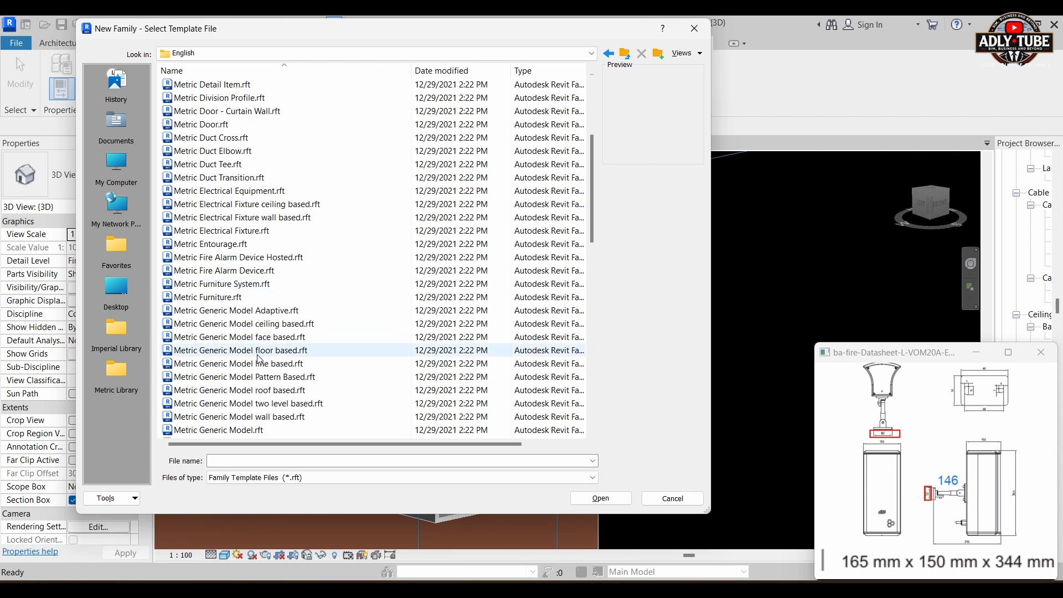
pyautogui.click(274, 338)
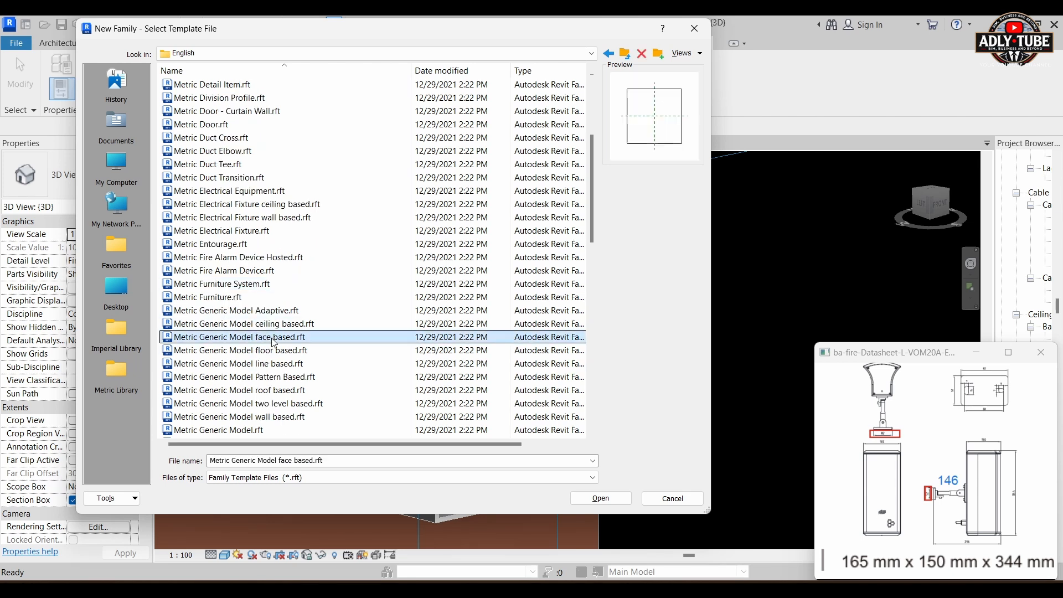
pyautogui.click(592, 498)
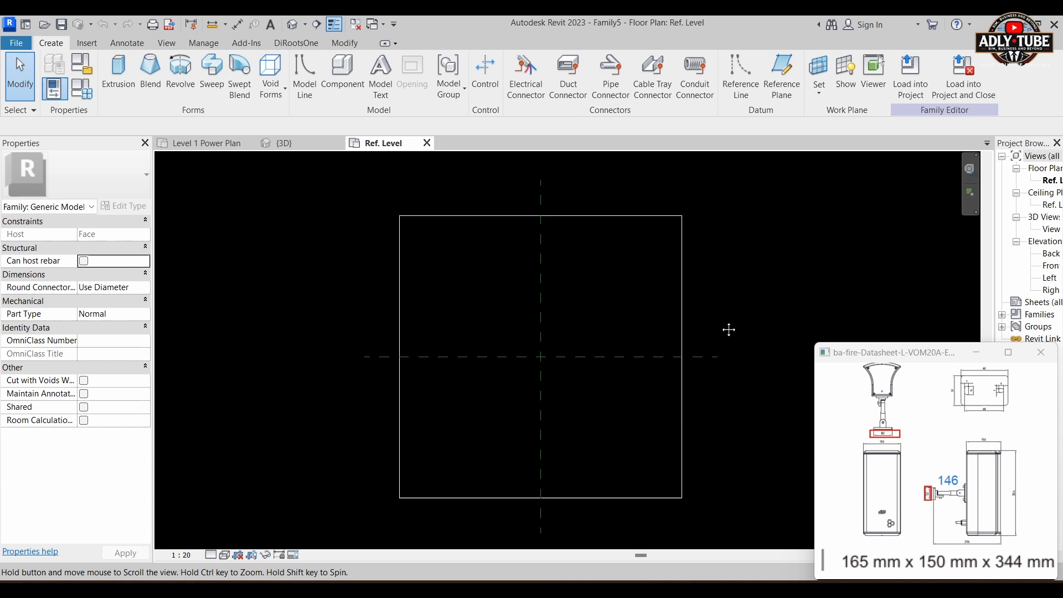
# Widen the Project Browser to show the full view names and check the mounting plate's dimensions on the reference datasheet
pyautogui.moveTo(728, 329); pyautogui.dragTo(707, 340, button='middle')
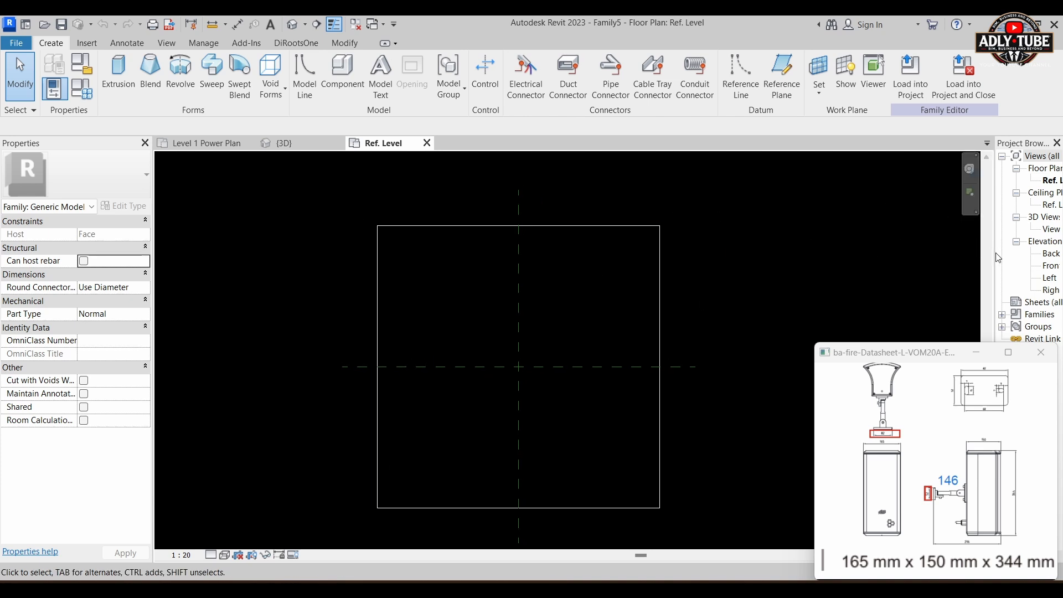
pyautogui.moveTo(995, 256); pyautogui.dragTo(938, 257)
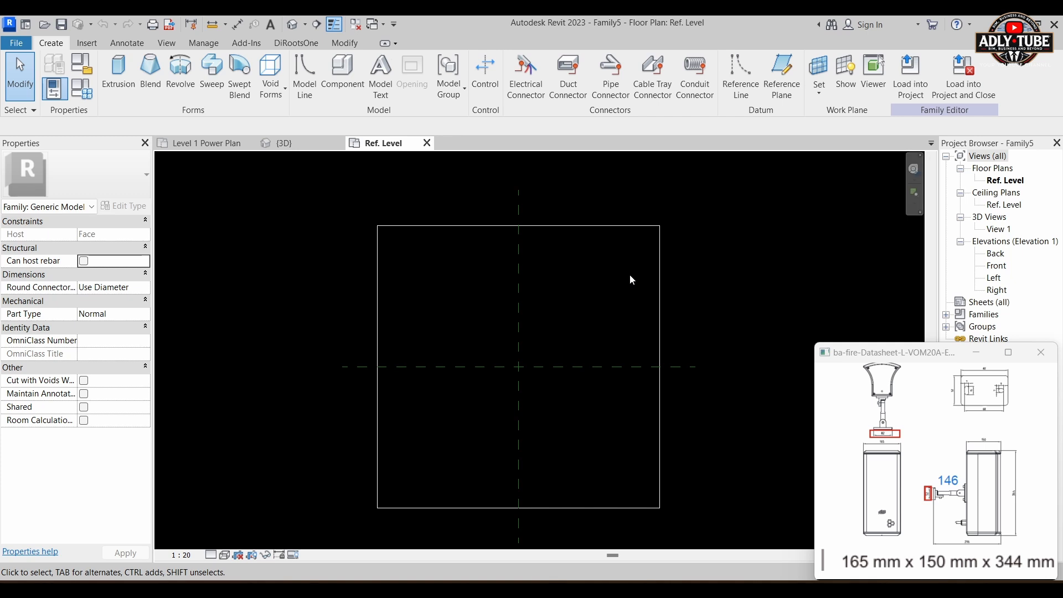
pyautogui.scroll(-2, 507, 325)
pyautogui.scroll(2, 658, 309)
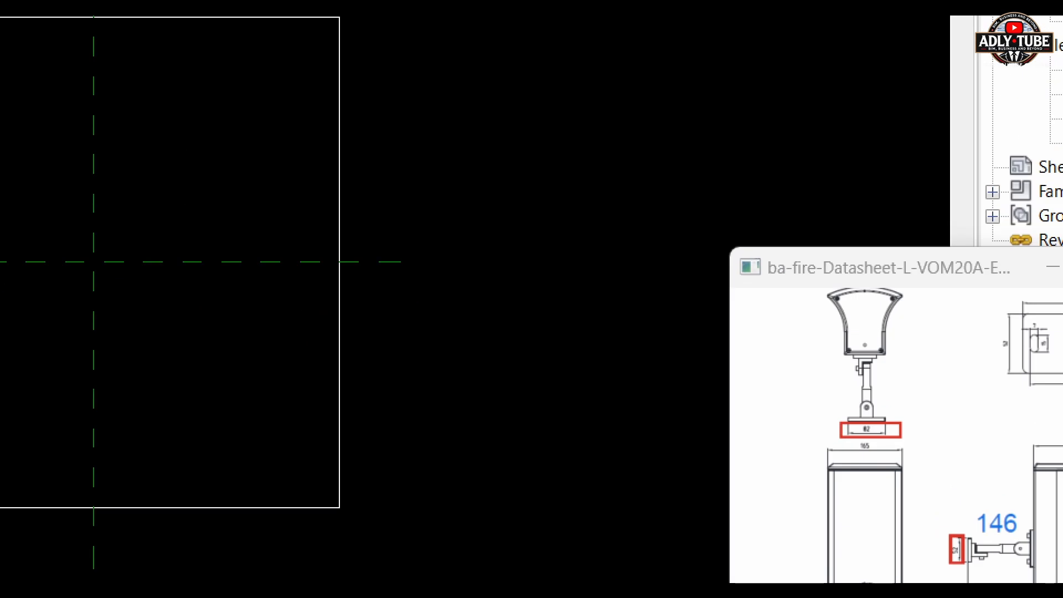
pyautogui.moveTo(906, 421)
pyautogui.mouseDown()
pyautogui.moveTo(828, 390)
pyautogui.moveTo(885, 458)
pyautogui.moveTo(906, 419)
pyautogui.mouseUp()
pyautogui.moveTo(978, 508)
pyautogui.mouseDown()
pyautogui.moveTo(952, 506)
pyautogui.moveTo(983, 548)
pyautogui.moveTo(961, 513)
pyautogui.mouseUp()
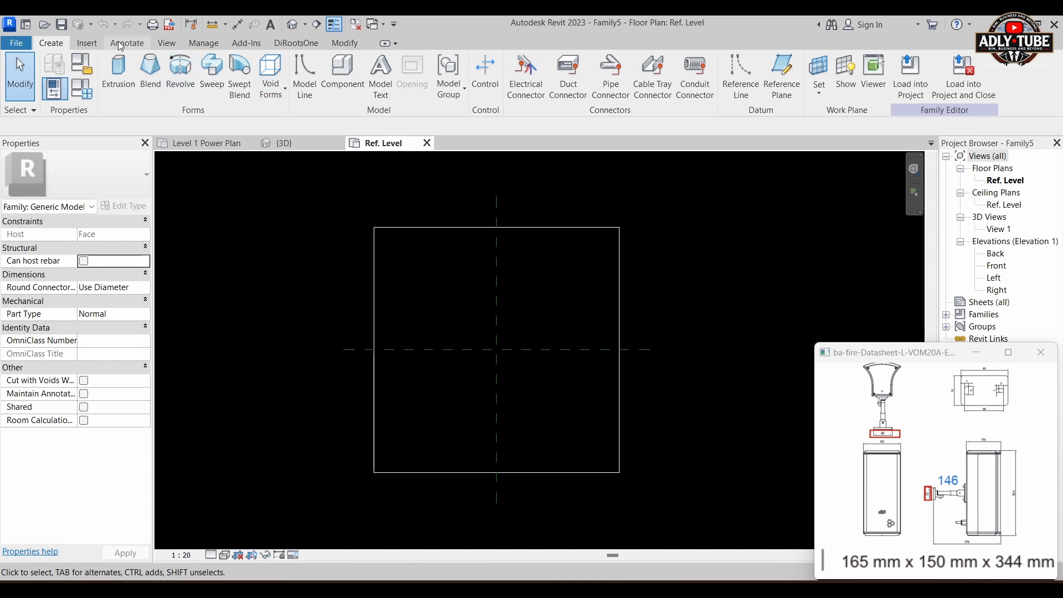
# Start an extrusion on the Ref. Level plan and sketch lines offset 41 mm to both sides of the vertical center reference plane
pyautogui.click(114, 76)
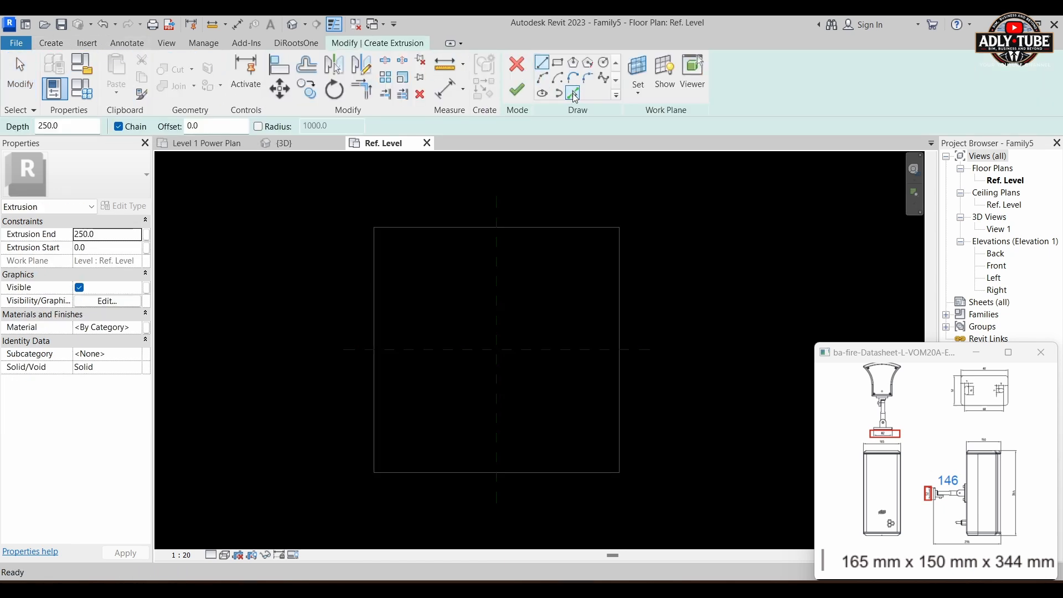
pyautogui.click(574, 94)
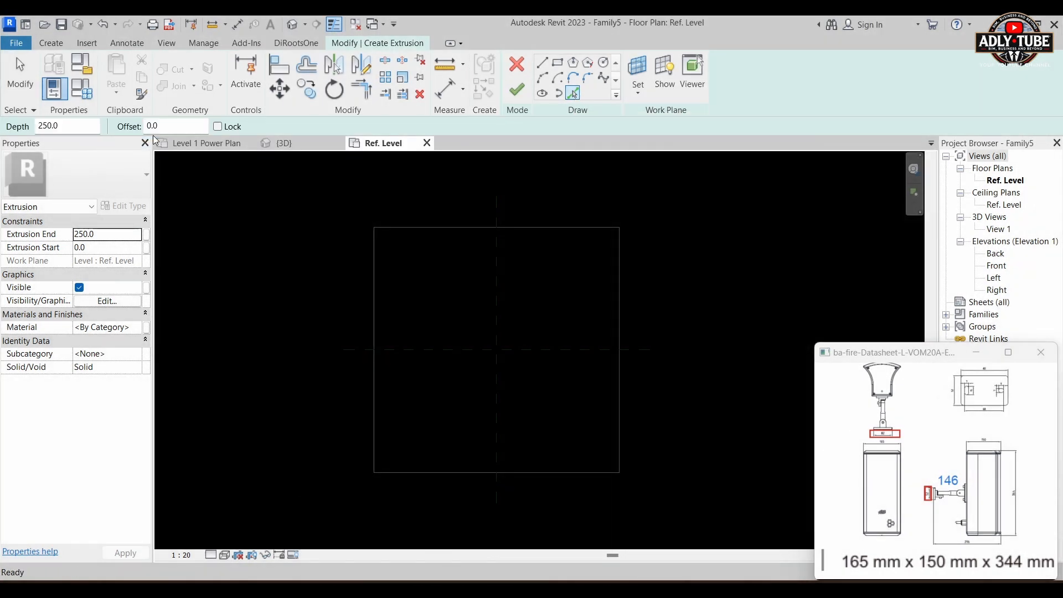
pyautogui.click(152, 126)
pyautogui.write('41')
pyautogui.press('Return')
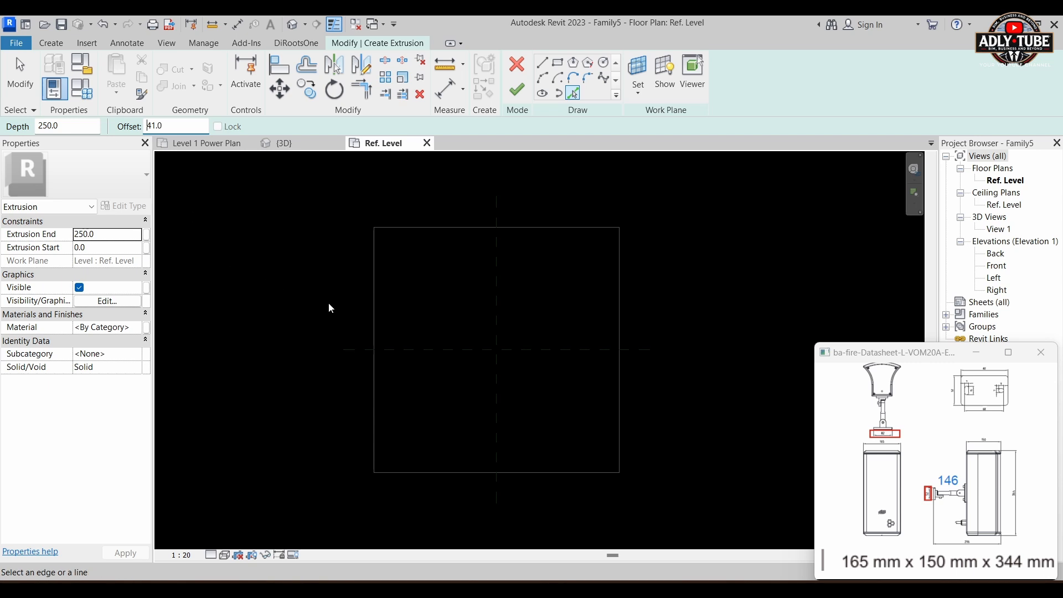
pyautogui.scroll(5, 496, 349)
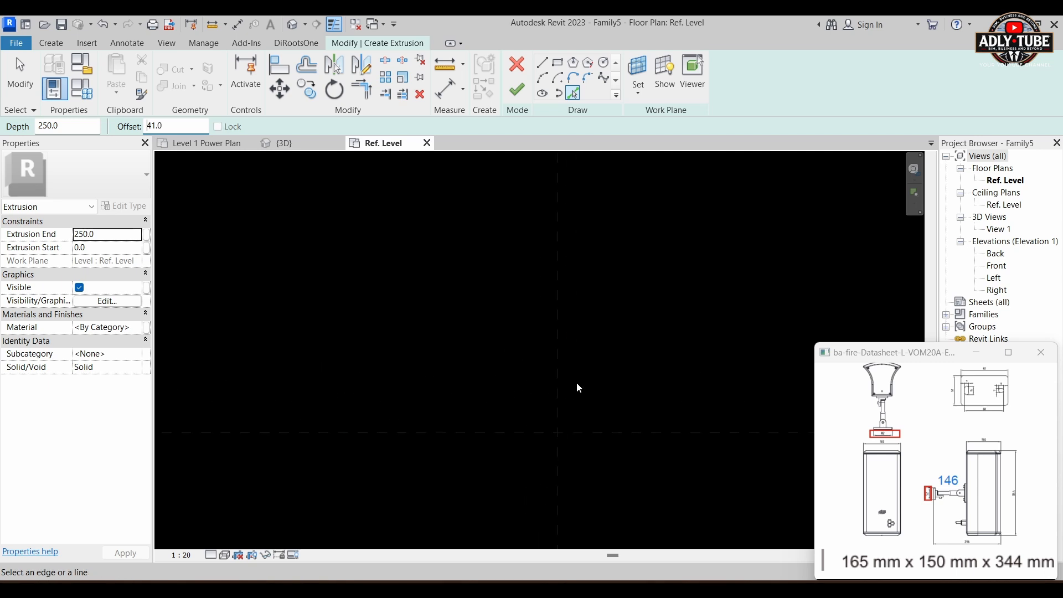
pyautogui.moveTo(579, 471); pyautogui.dragTo(536, 376, button='middle')
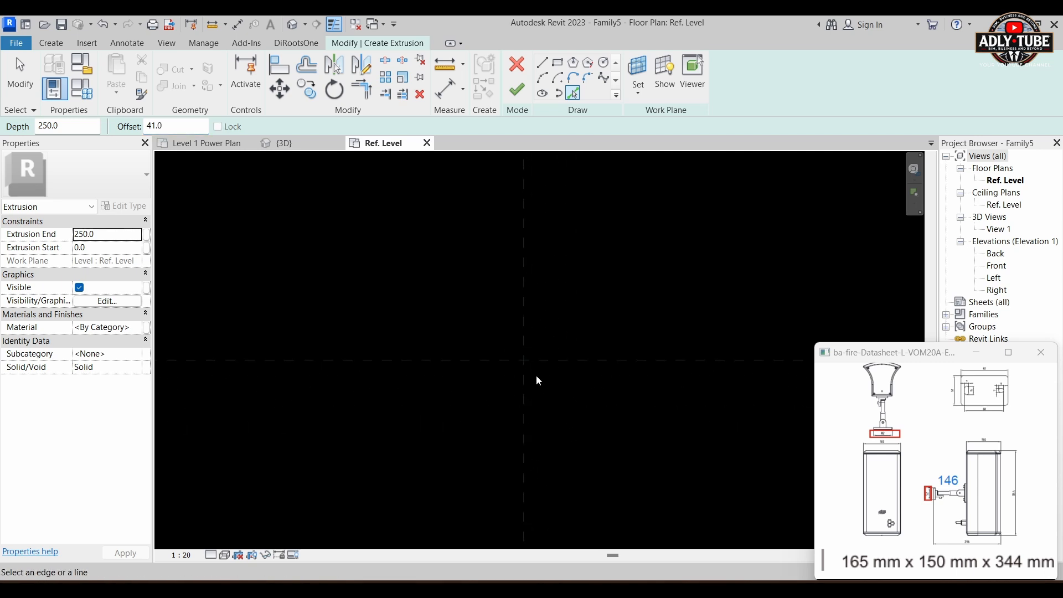
pyautogui.click(526, 344)
pyautogui.click(522, 338)
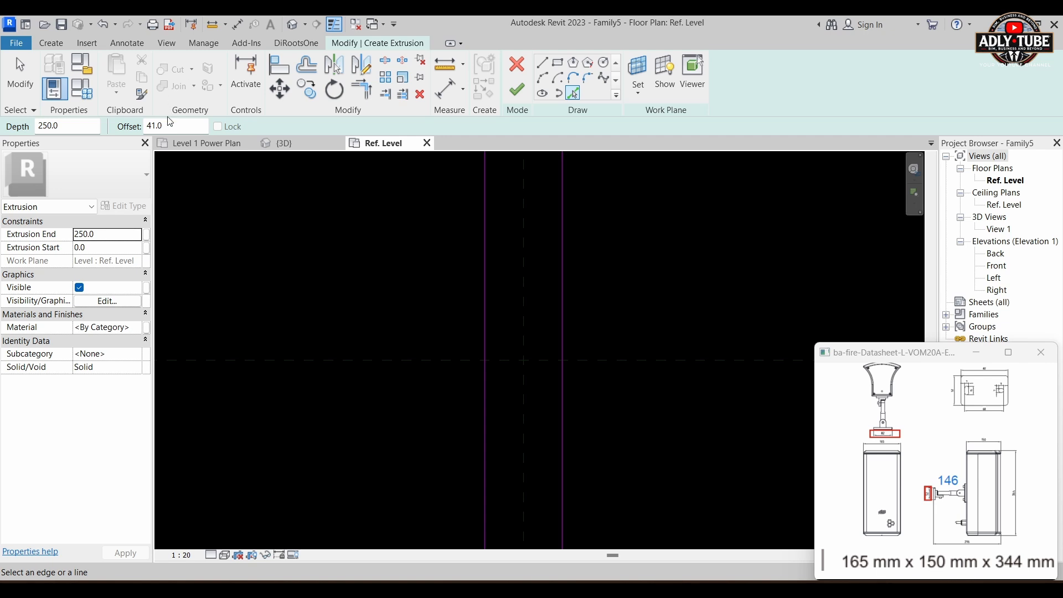
# Add sketch lines offset 26 mm to both sides of the Center (Front/Back) reference plane
pyautogui.moveTo(169, 126); pyautogui.dragTo(123, 130)
pyautogui.write('26')
pyautogui.click(538, 363)
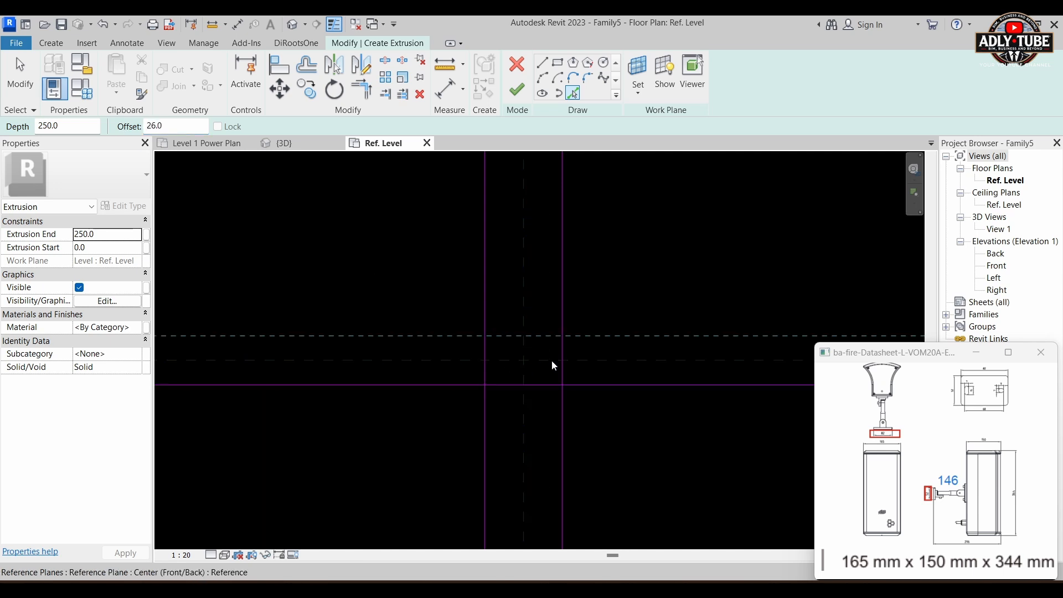
pyautogui.click(551, 360)
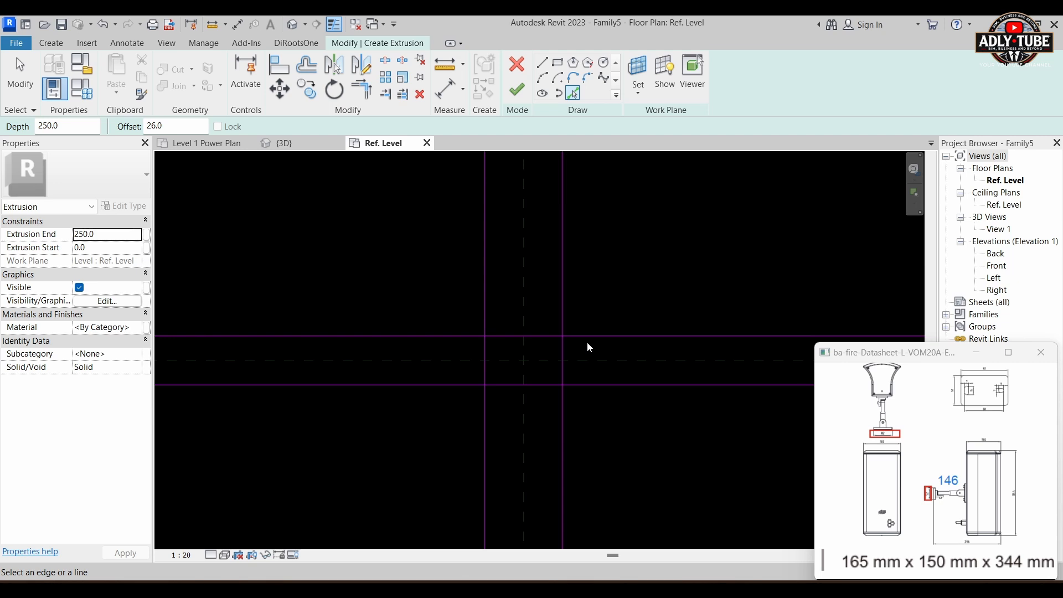
# Trim the four sketch lines at their corners into a closed rectangle and finish the plate extrusion with 250 mm depth
pyautogui.press('t')
pyautogui.press('r')
pyautogui.click(546, 335)
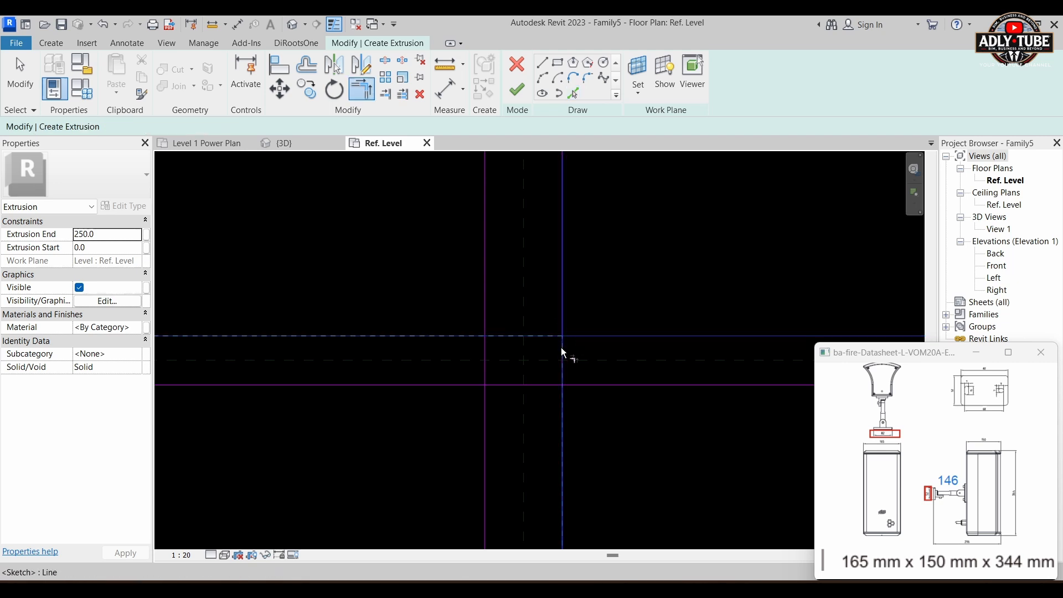
pyautogui.click(562, 378)
pyautogui.click(532, 385)
pyautogui.click(486, 368)
pyautogui.click(485, 348)
pyautogui.click(492, 335)
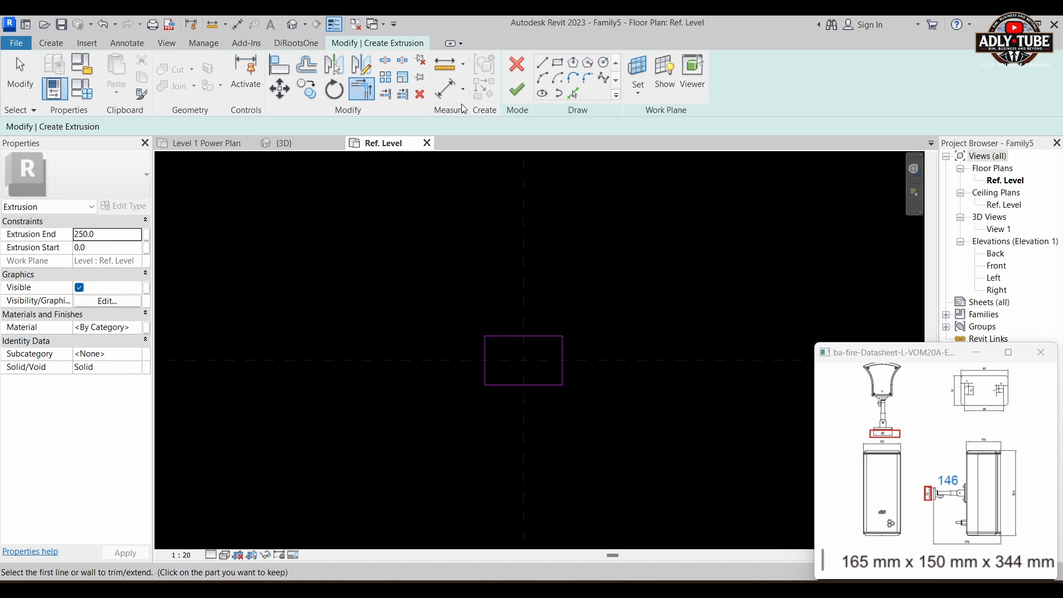
pyautogui.click(516, 90)
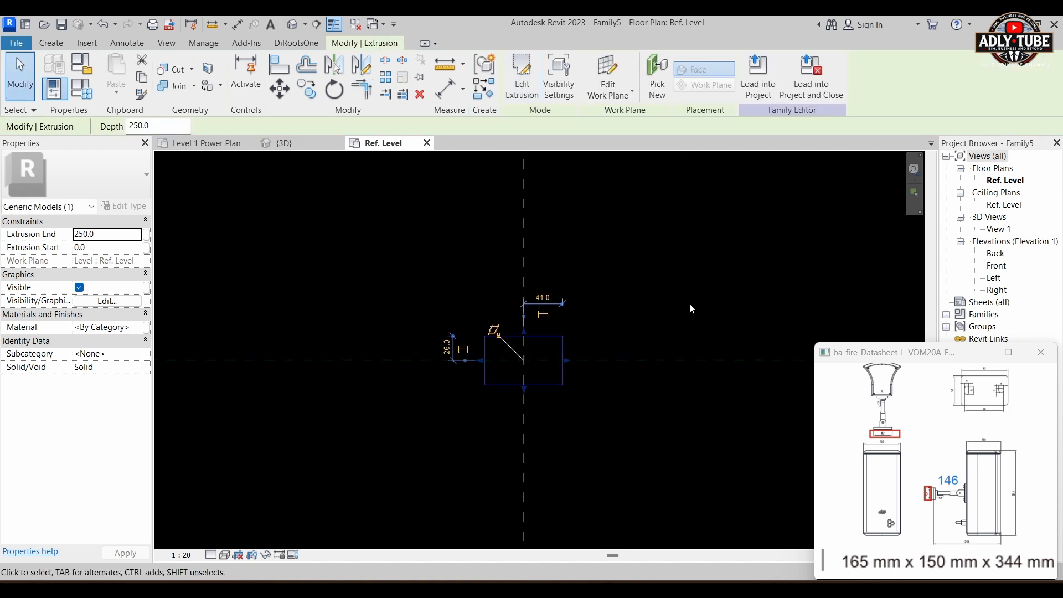
# Open the Back elevation and frame the plate extrusion at the reference level
pyautogui.moveTo(768, 258); pyautogui.dragTo(736, 238, button='middle')
pyautogui.scroll(1, 543, 262)
pyautogui.moveTo(543, 262); pyautogui.dragTo(560, 260, button='middle')
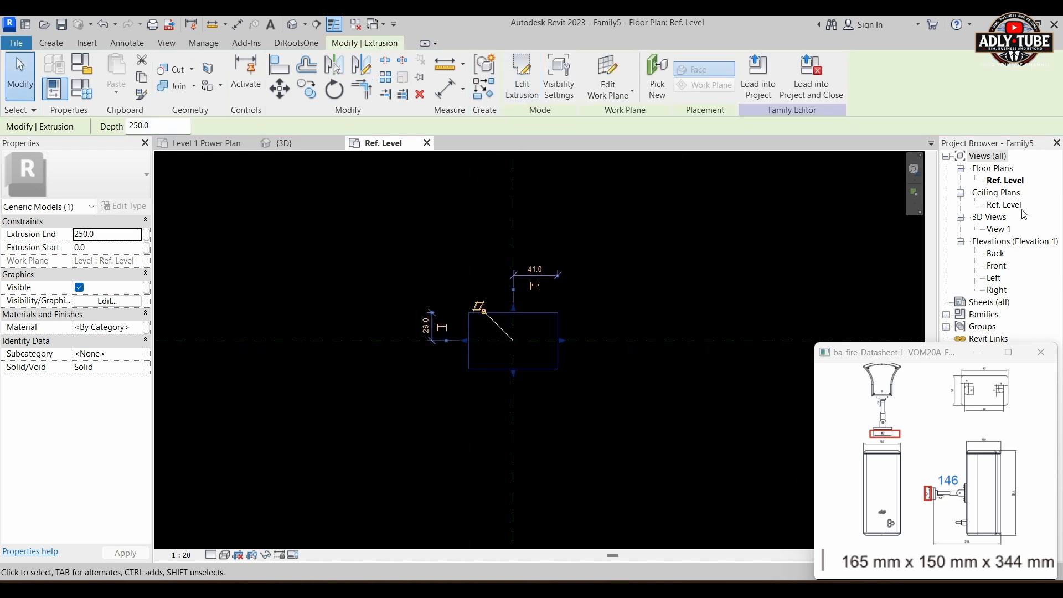
pyautogui.doubleClick(996, 254)
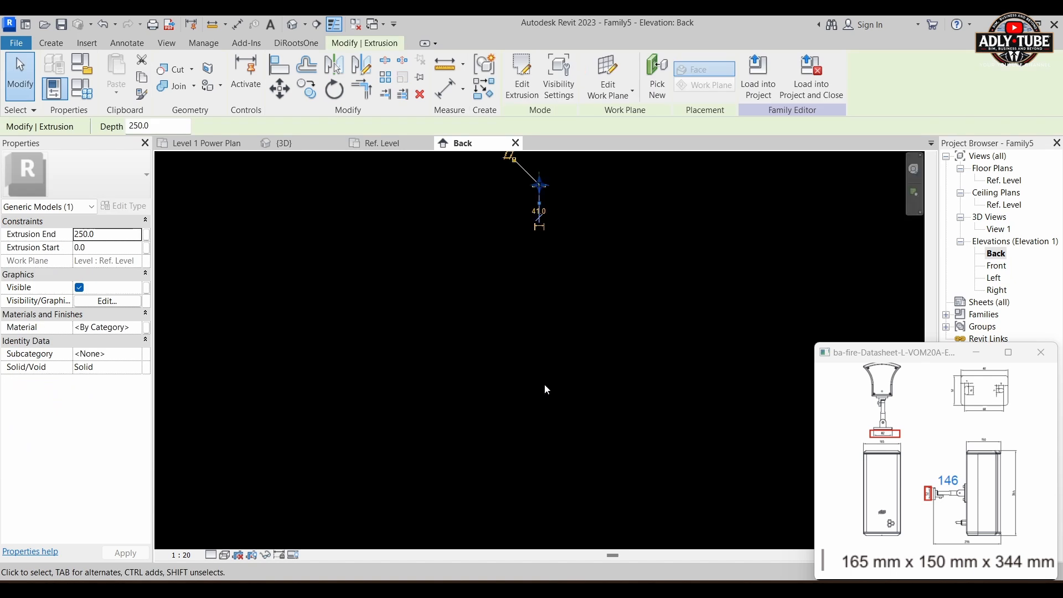
pyautogui.moveTo(569, 173); pyautogui.dragTo(545, 266, button='middle')
pyautogui.scroll(4, 546, 266)
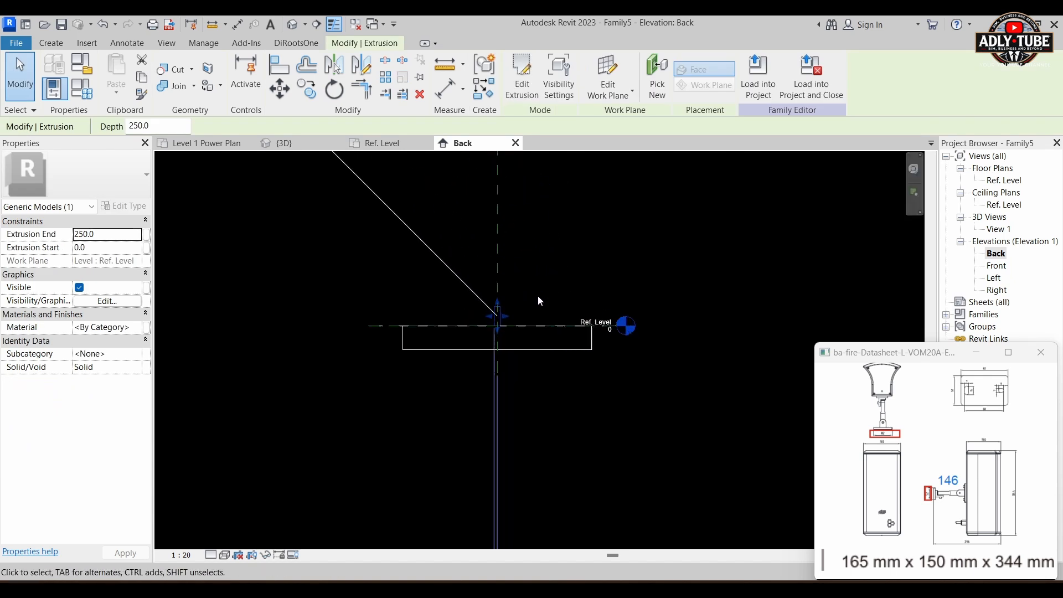
# Add a reference plane offset 10 mm above the Ref. Level in the Back elevation
pyautogui.moveTo(509, 334); pyautogui.dragTo(550, 334, button='middle')
pyautogui.scroll(5, 532, 339)
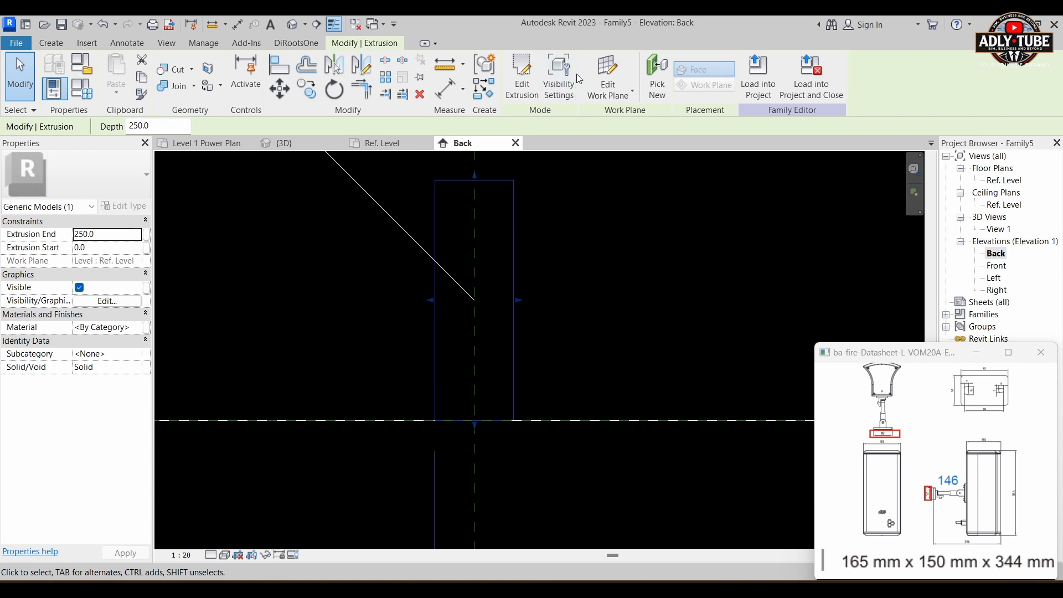
pyautogui.click(309, 307)
pyautogui.press('r')
pyautogui.press('p')
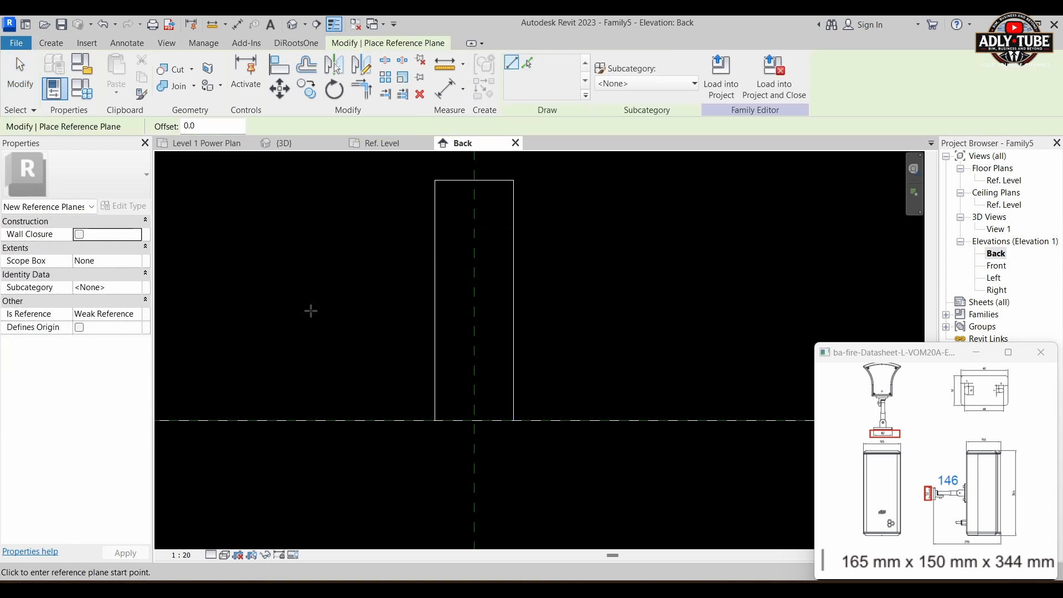
pyautogui.click(527, 64)
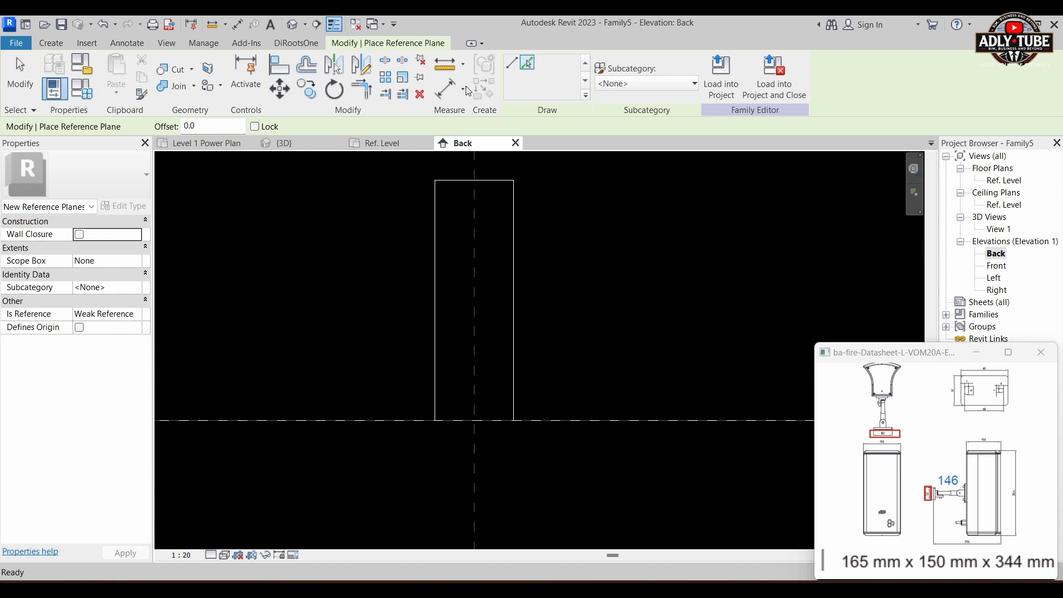
pyautogui.doubleClick(196, 127)
pyautogui.write('10')
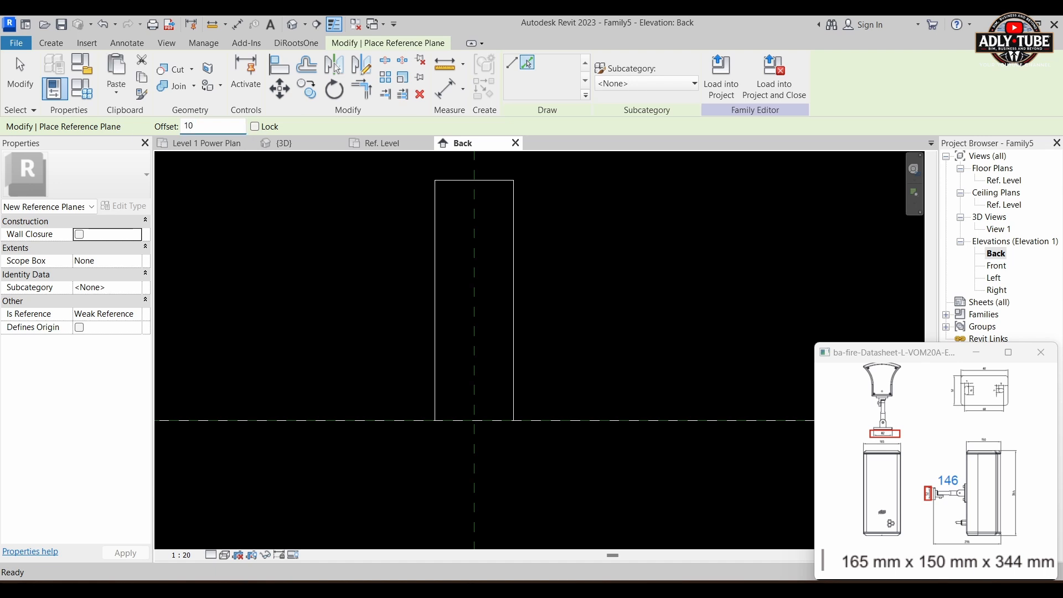
pyautogui.click(397, 420)
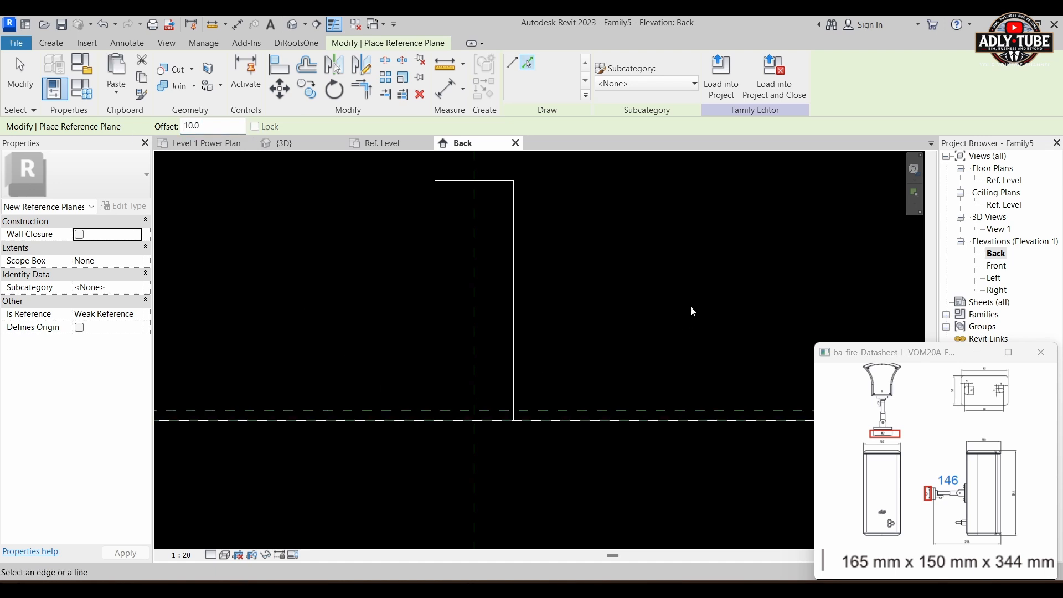
pyautogui.press('Escape')
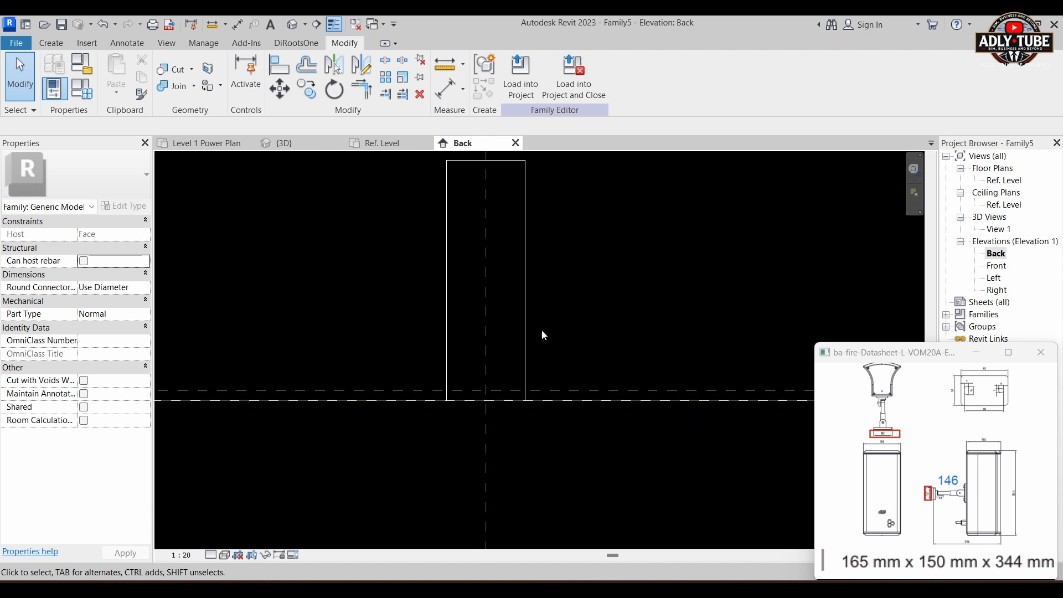
# Lower the plate extrusion's top face to the reference plane 10 mm above the Ref. Level
pyautogui.click(525, 320)
pyautogui.scroll(-2, 529, 320)
pyautogui.moveTo(498, 203); pyautogui.dragTo(496, 379)
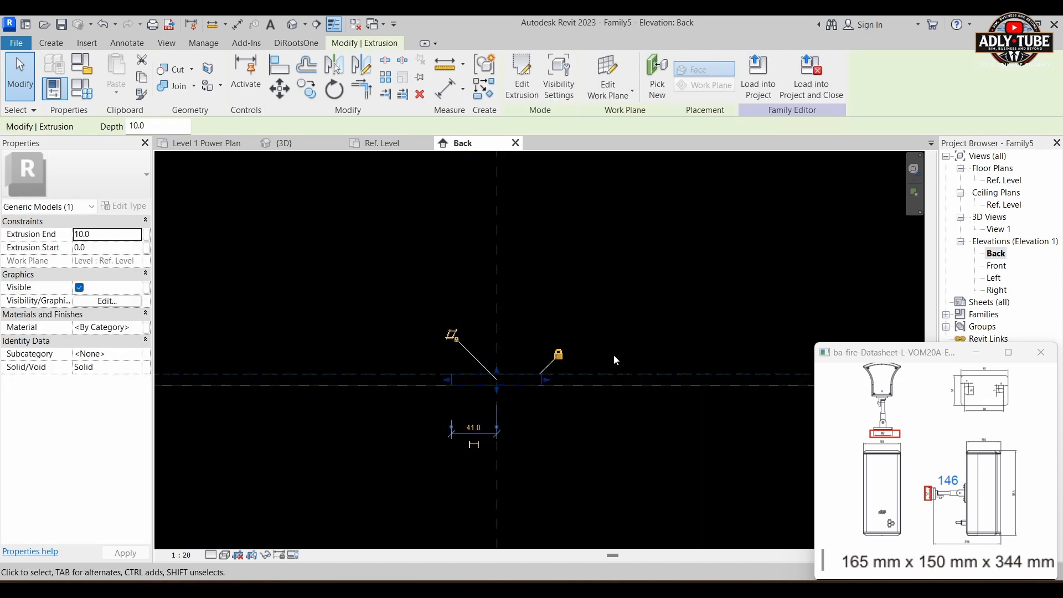
pyautogui.click(553, 342)
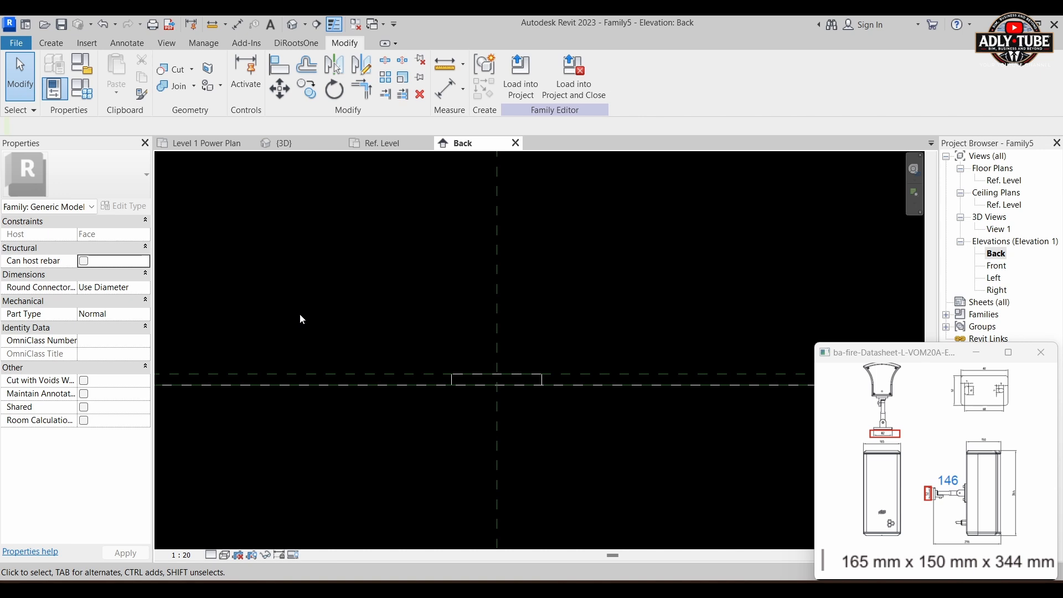
# Start an extrusion on the Ref. Level plan and sketch a circle about 13 mm in radius centered on the plate
pyautogui.click(380, 143)
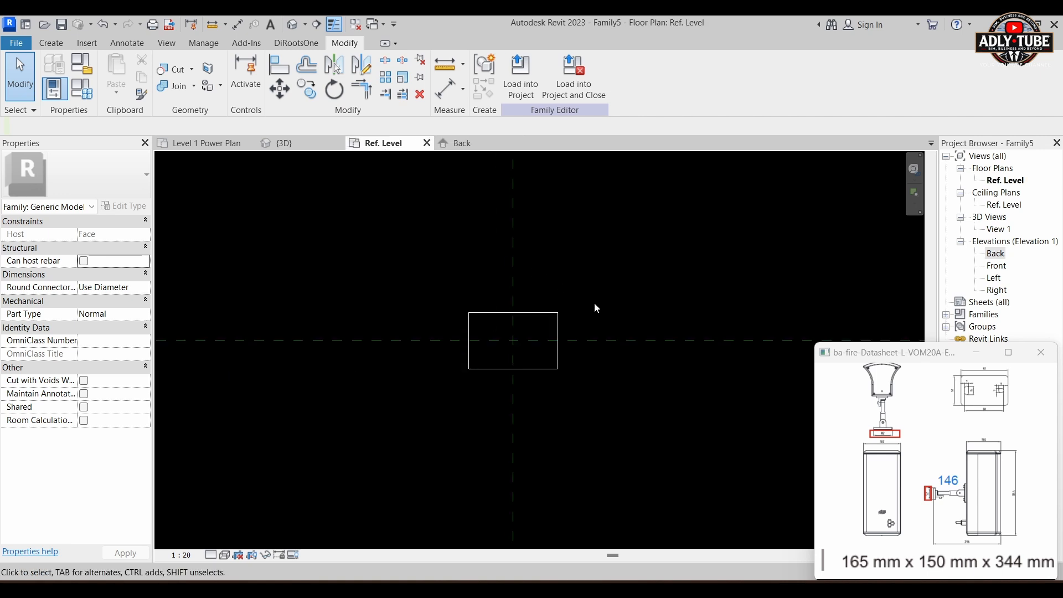
pyautogui.click(61, 44)
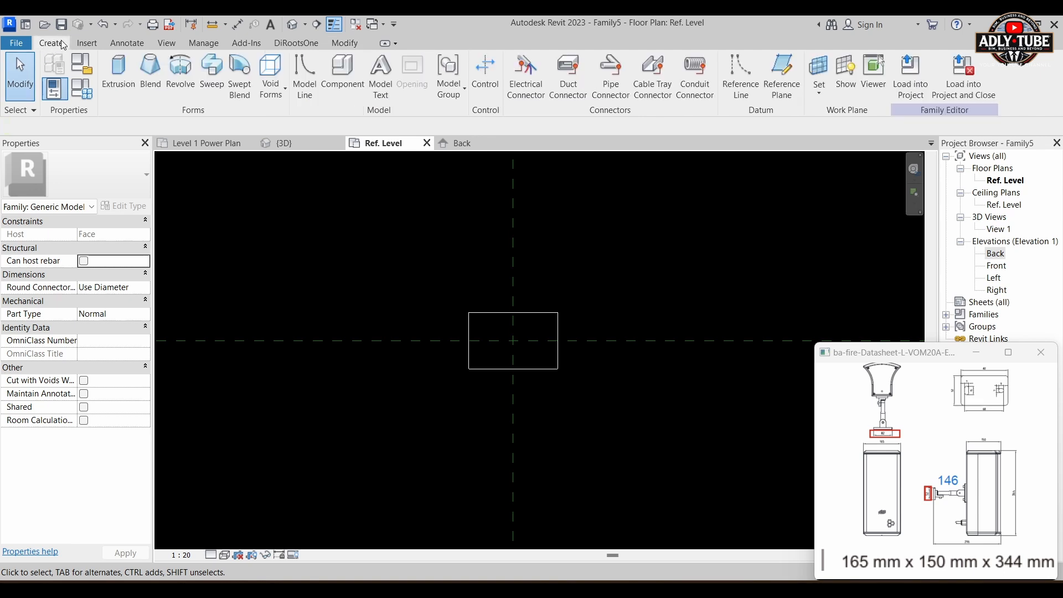
pyautogui.click(125, 74)
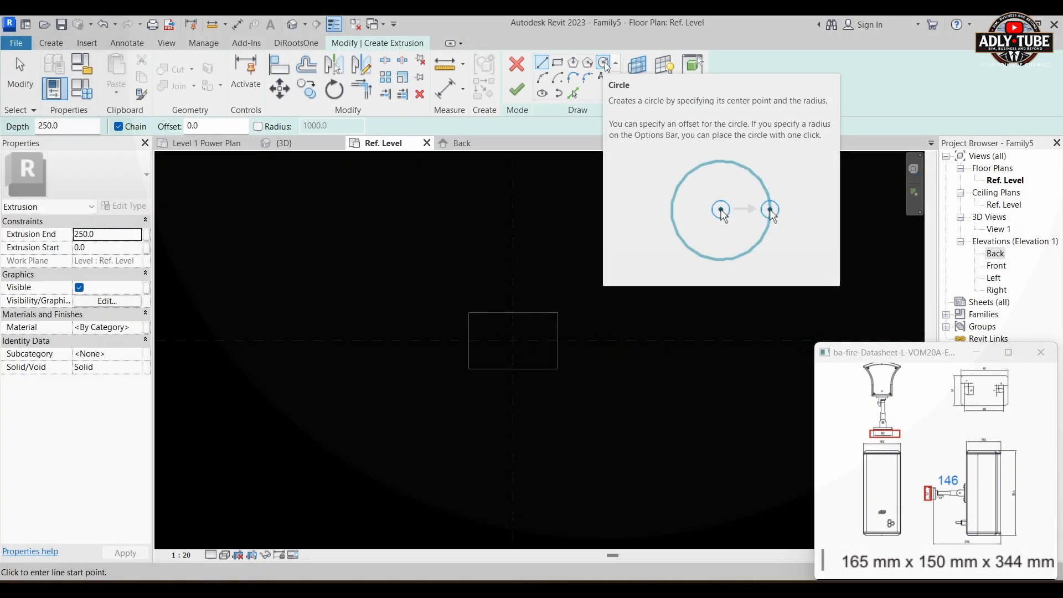
pyautogui.click(606, 65)
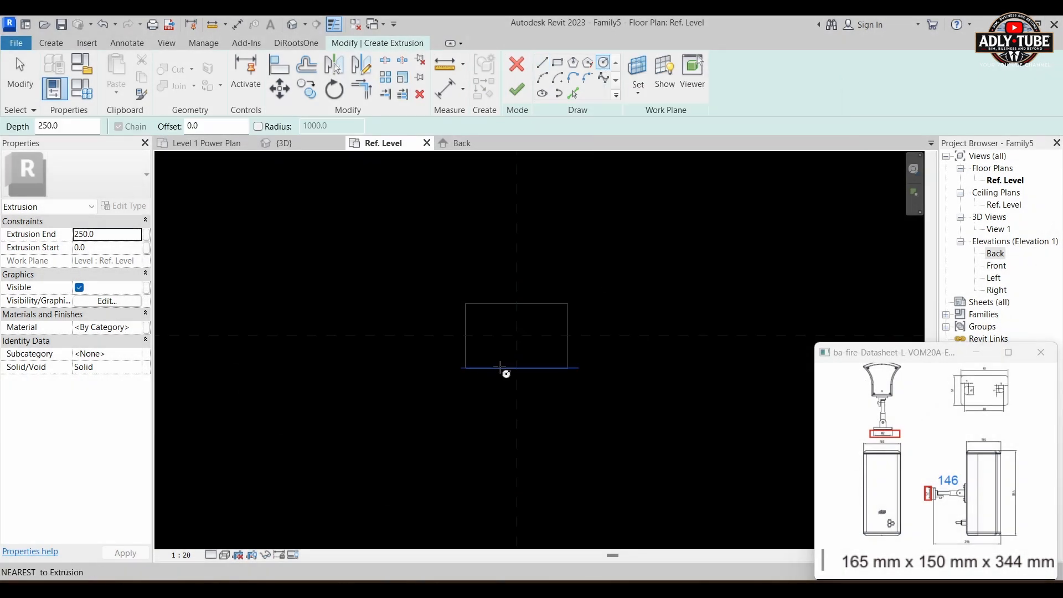
pyautogui.scroll(5, 504, 368)
pyautogui.scroll(2, 549, 310)
pyautogui.click(520, 319)
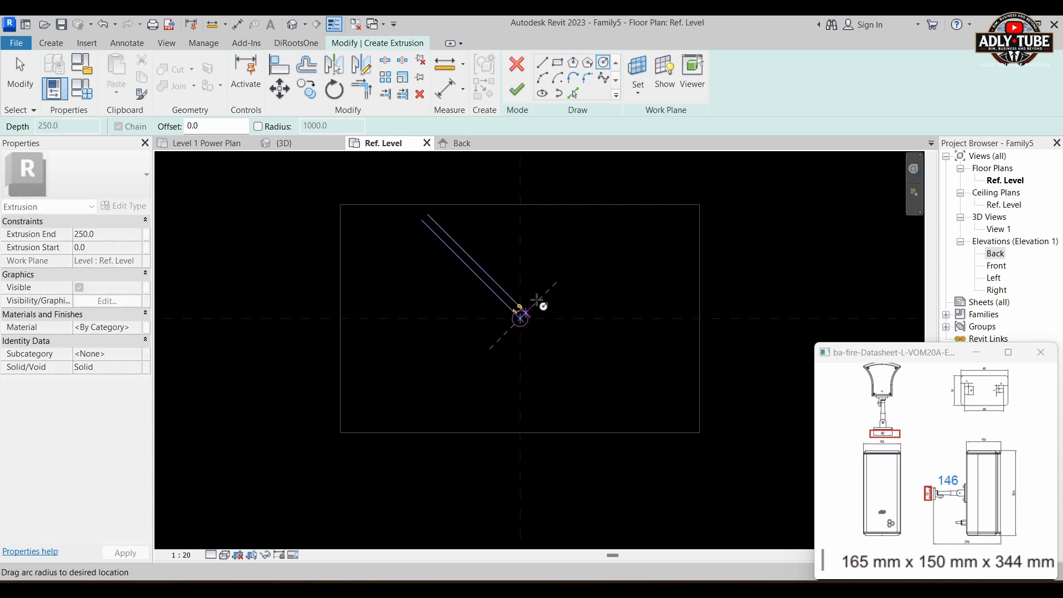
pyautogui.click(569, 289)
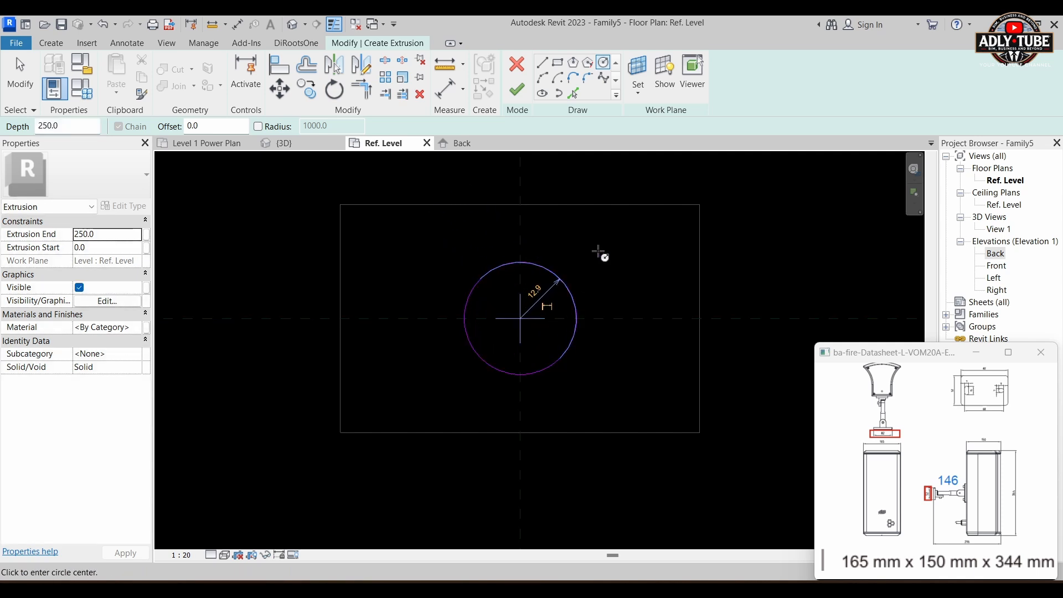
# Set the sketched circle's radius to 20 mm
pyautogui.press('Escape')
pyautogui.click(566, 283)
pyautogui.click(538, 290)
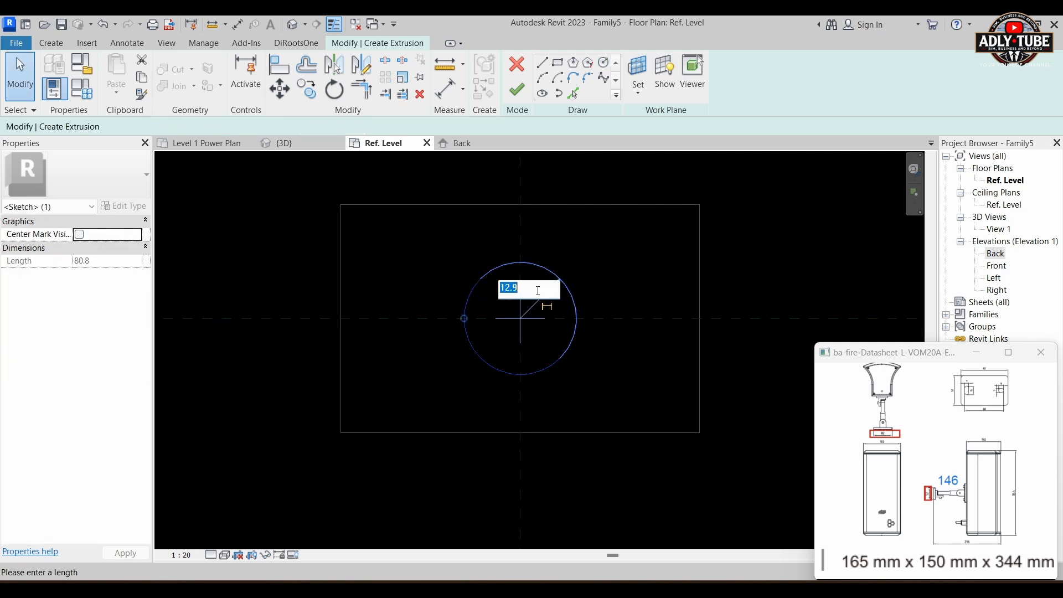
pyautogui.write('20')
pyautogui.press('Return')
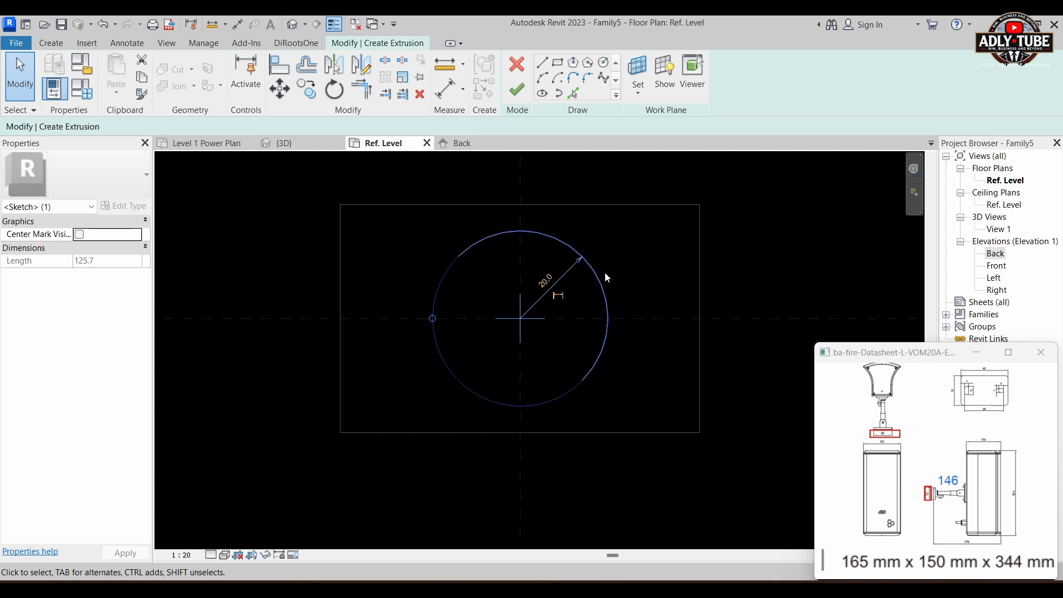
# Set the circle's radius to 10 mm and finish the post extrusion with 250 mm depth
pyautogui.scroll(-3, 604, 289)
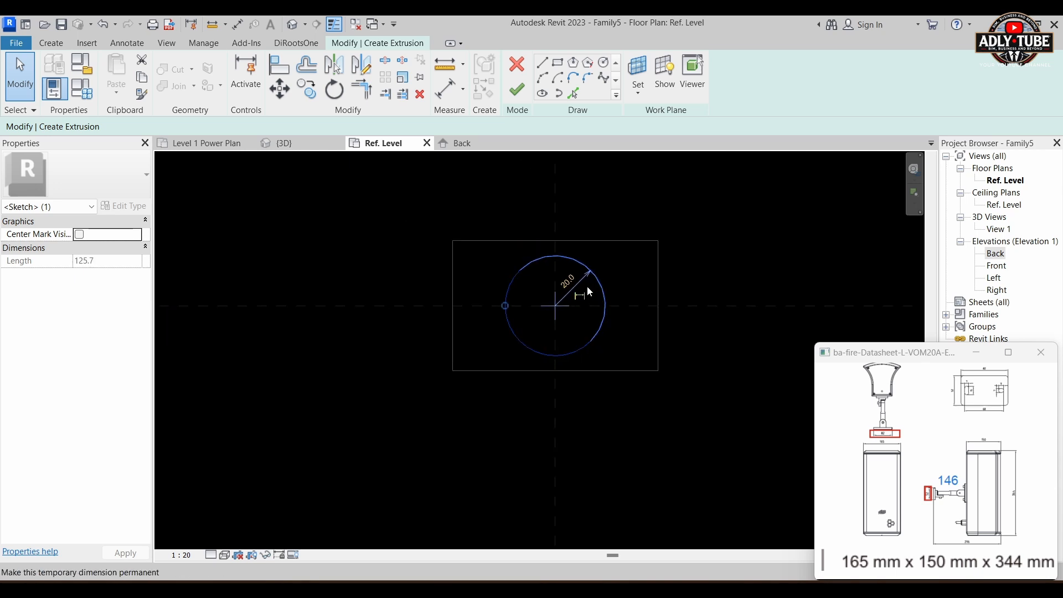
pyautogui.scroll(2, 586, 285)
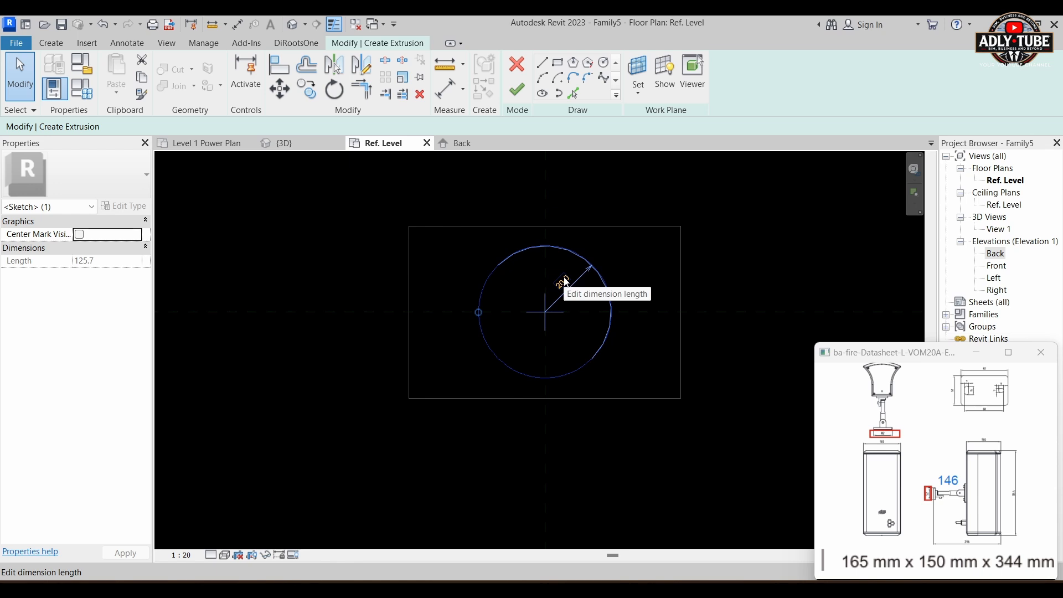
pyautogui.click(565, 281)
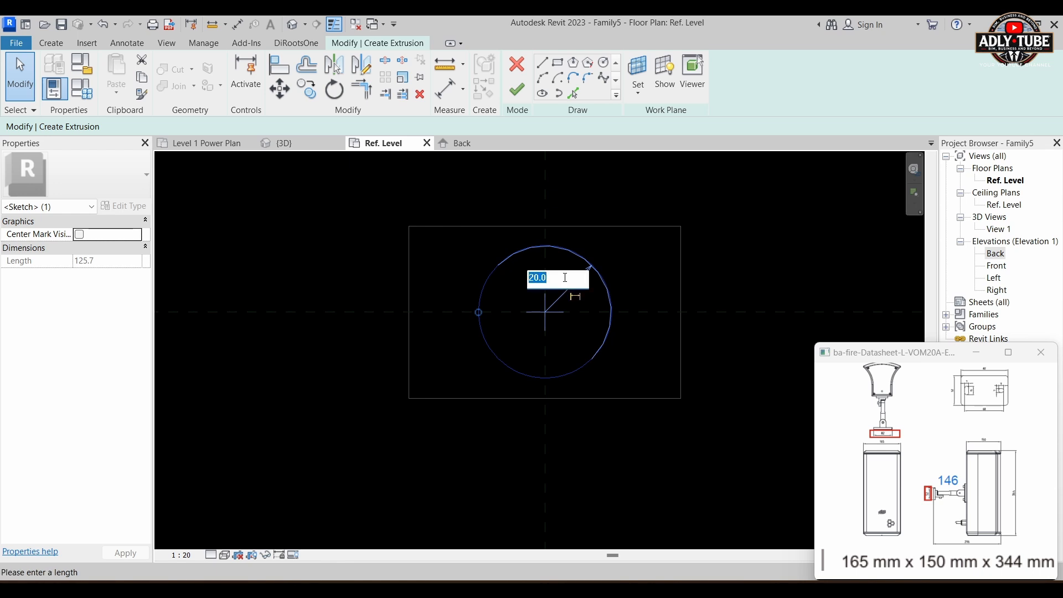
pyautogui.write('10')
pyautogui.press('Return')
pyautogui.scroll(3, 555, 294)
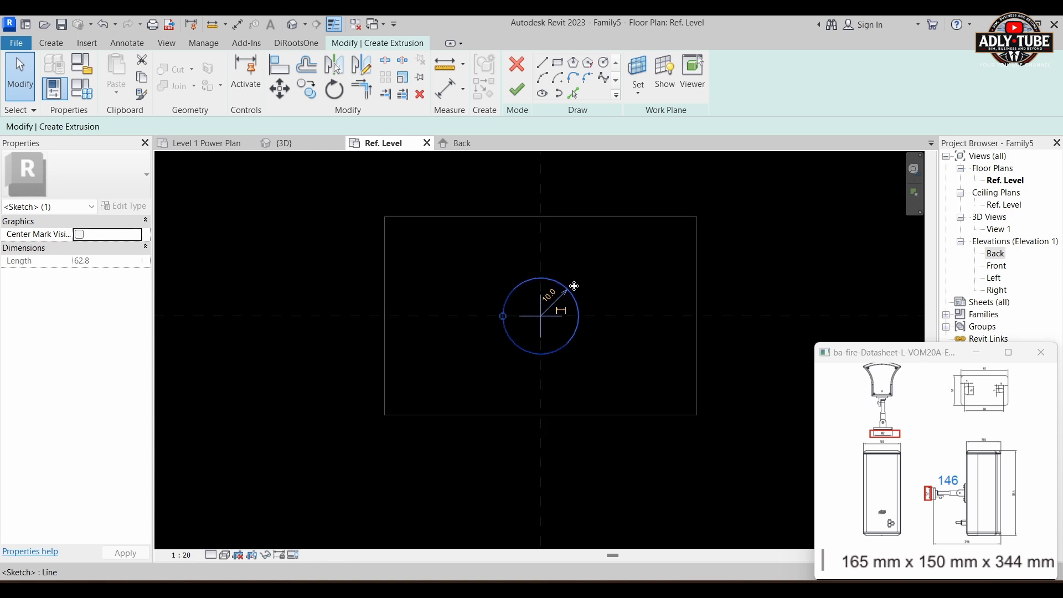
pyautogui.scroll(-3, 546, 321)
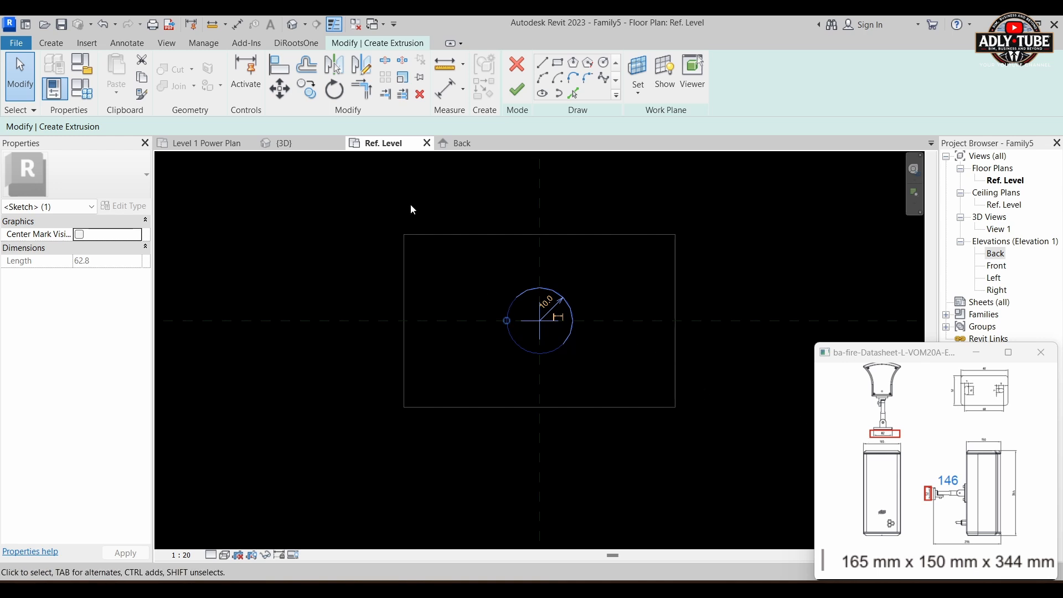
pyautogui.click(517, 90)
# In the Back elevation, raise the post extrusion's bottom face to the reference plane at the plate's top
pyautogui.click(456, 143)
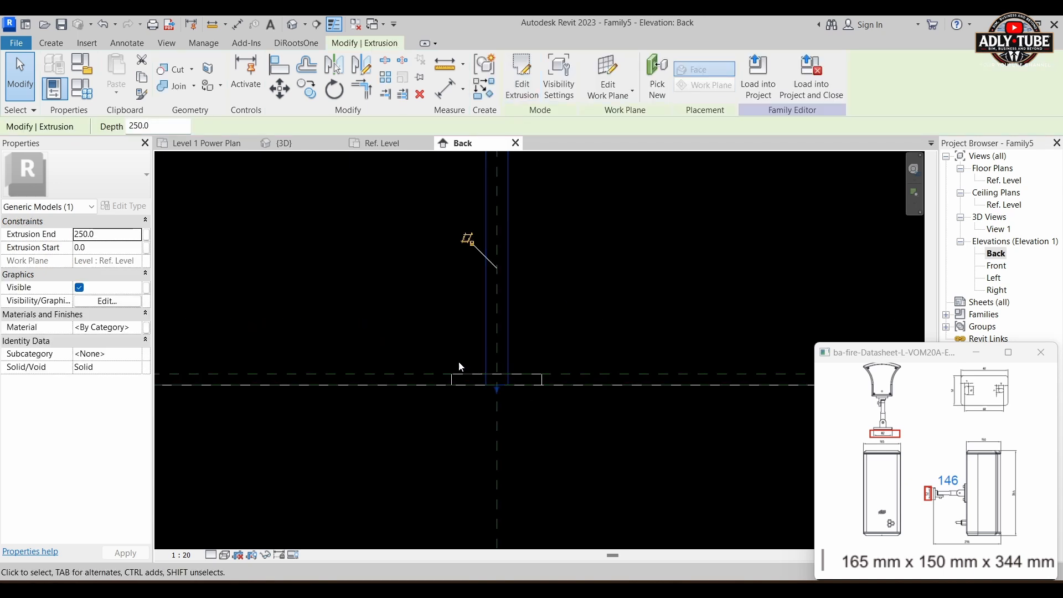
pyautogui.moveTo(554, 341); pyautogui.dragTo(571, 418, button='middle')
pyautogui.scroll(4, 527, 451)
pyautogui.moveTo(536, 496); pyautogui.dragTo(528, 457)
pyautogui.scroll(-5, 640, 351)
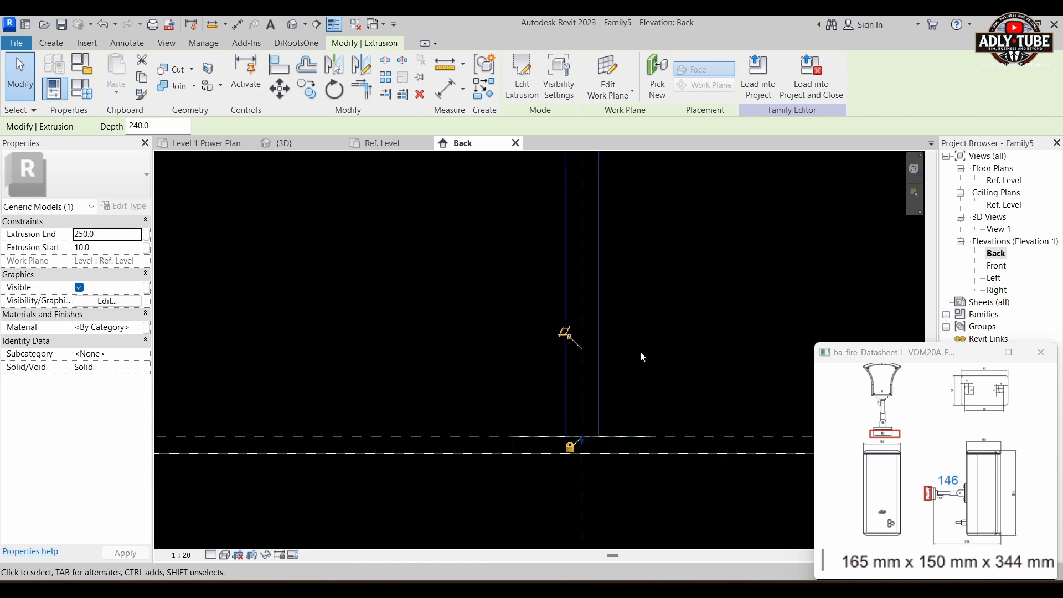
pyautogui.scroll(2, 645, 366)
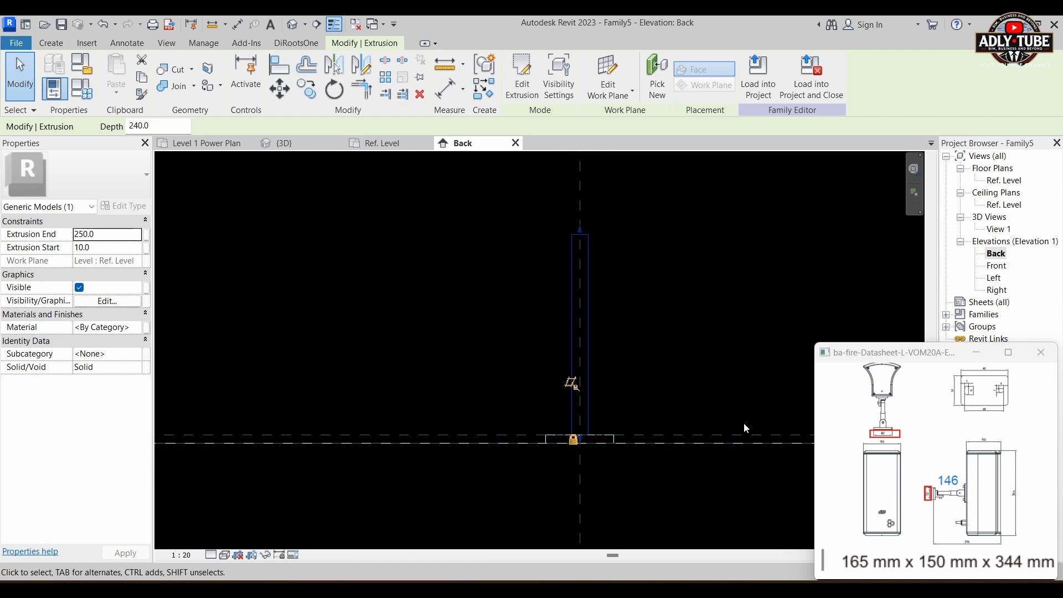
pyautogui.moveTo(715, 430); pyautogui.dragTo(693, 430, button='middle')
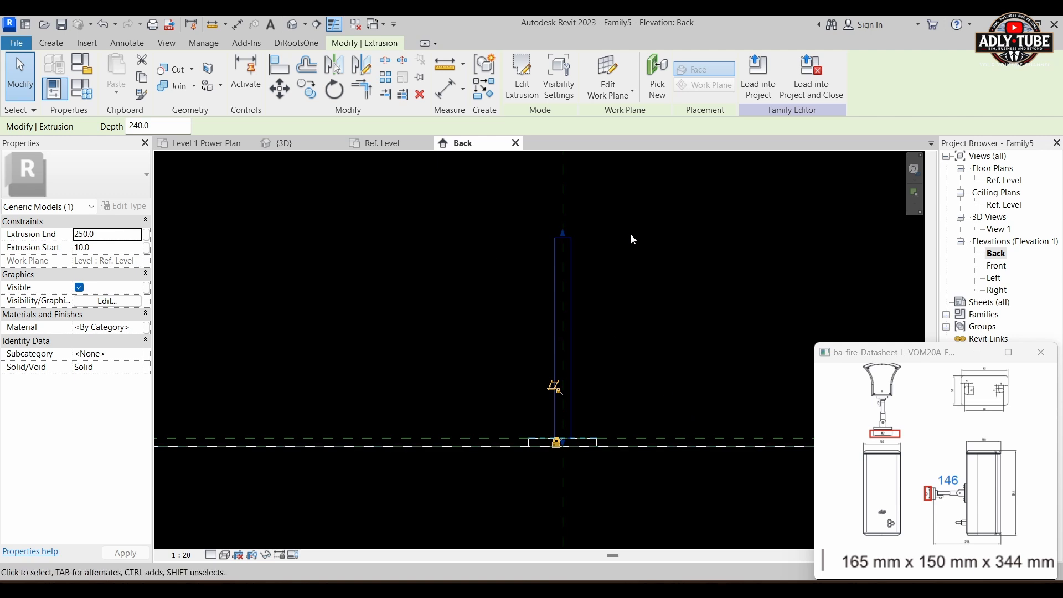
pyautogui.moveTo(646, 278); pyautogui.dragTo(630, 279, button='middle')
pyautogui.click(630, 279)
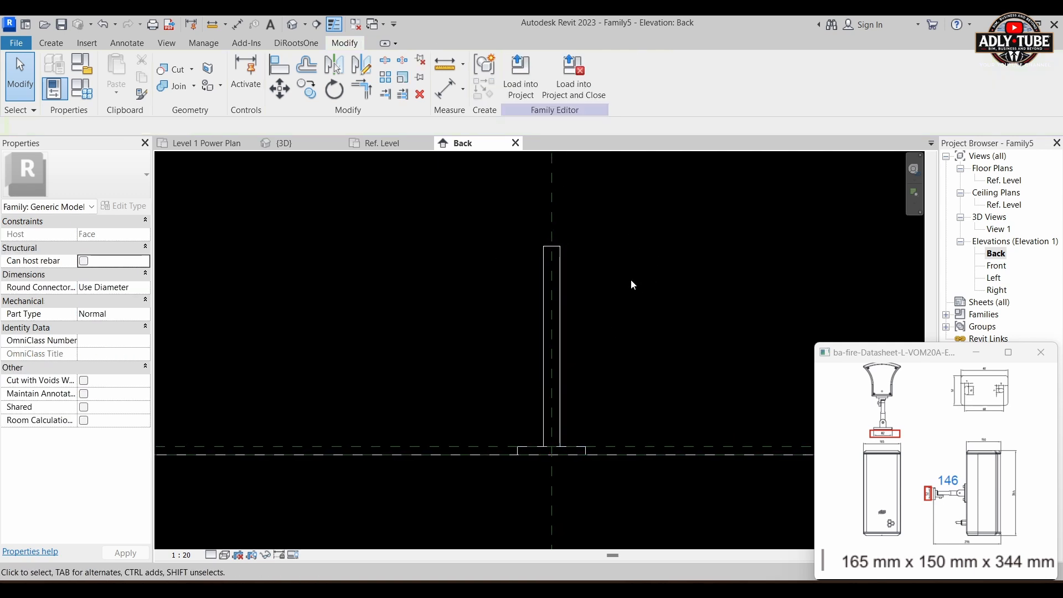
# Add a reference plane offset 146 mm above the Ref. Level in the Back elevation
pyautogui.press('r')
pyautogui.press('p')
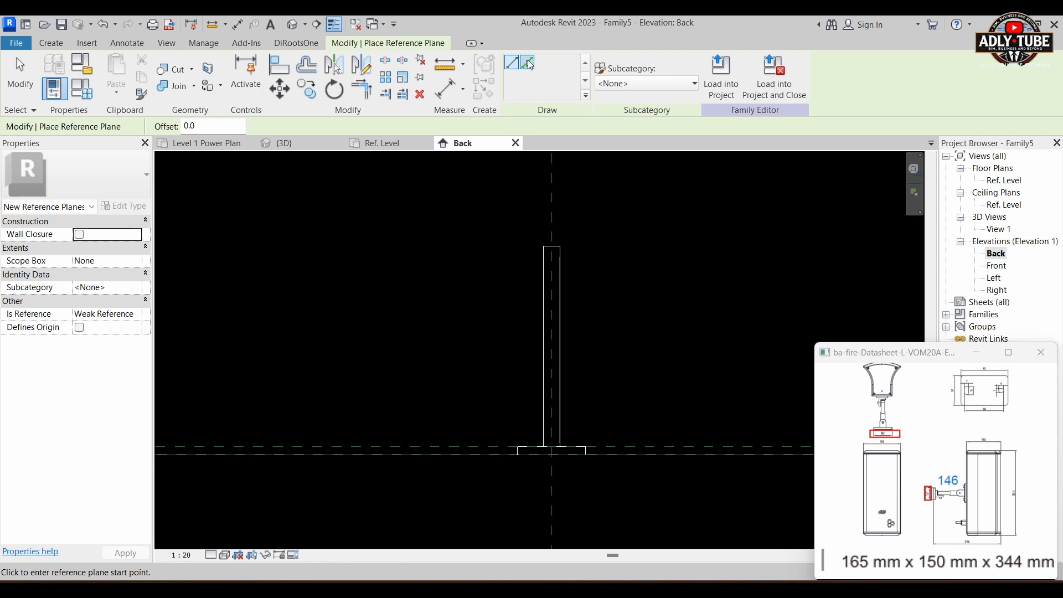
pyautogui.click(529, 63)
pyautogui.write('146')
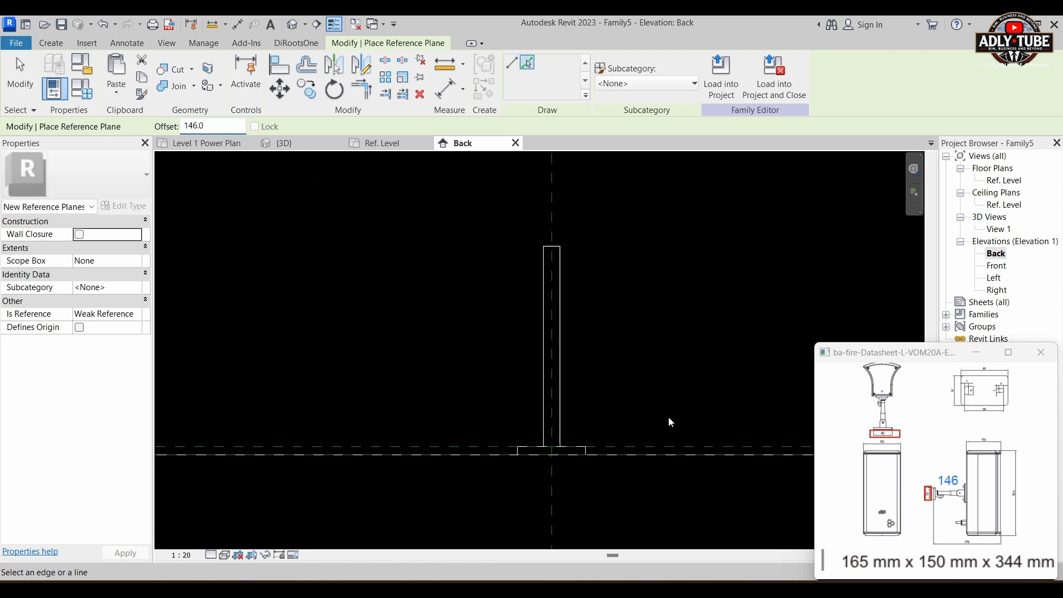
pyautogui.scroll(2, 667, 427)
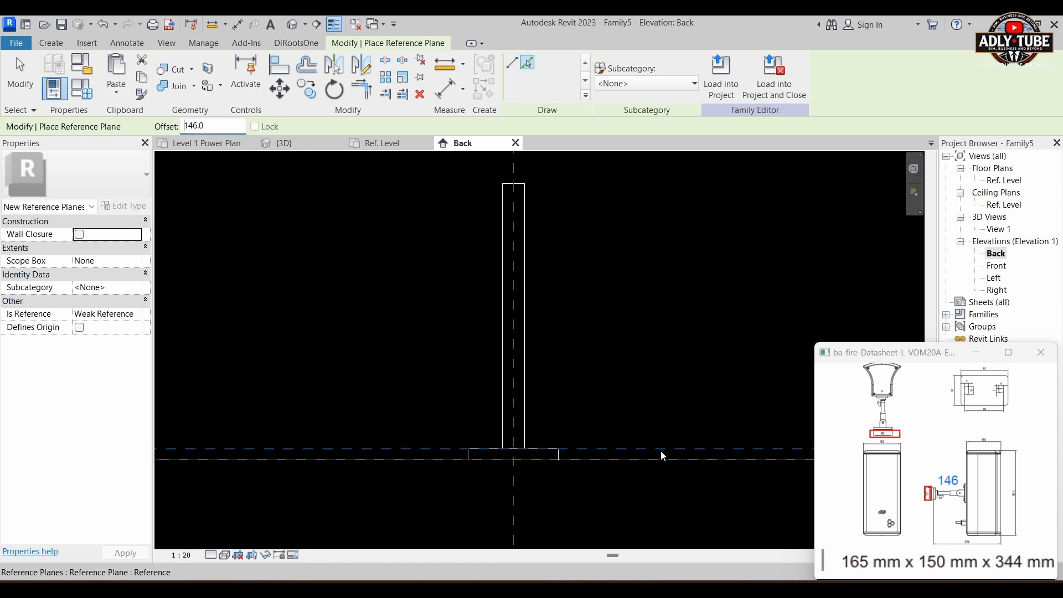
pyautogui.scroll(-2, 616, 343)
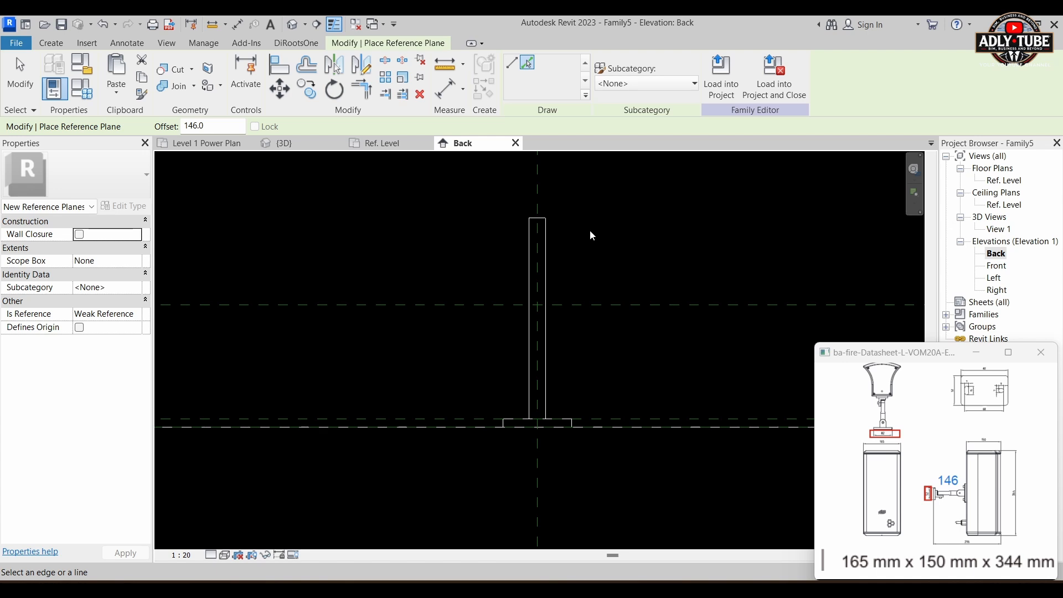
pyautogui.press('Escape')
pyautogui.press('Escape')
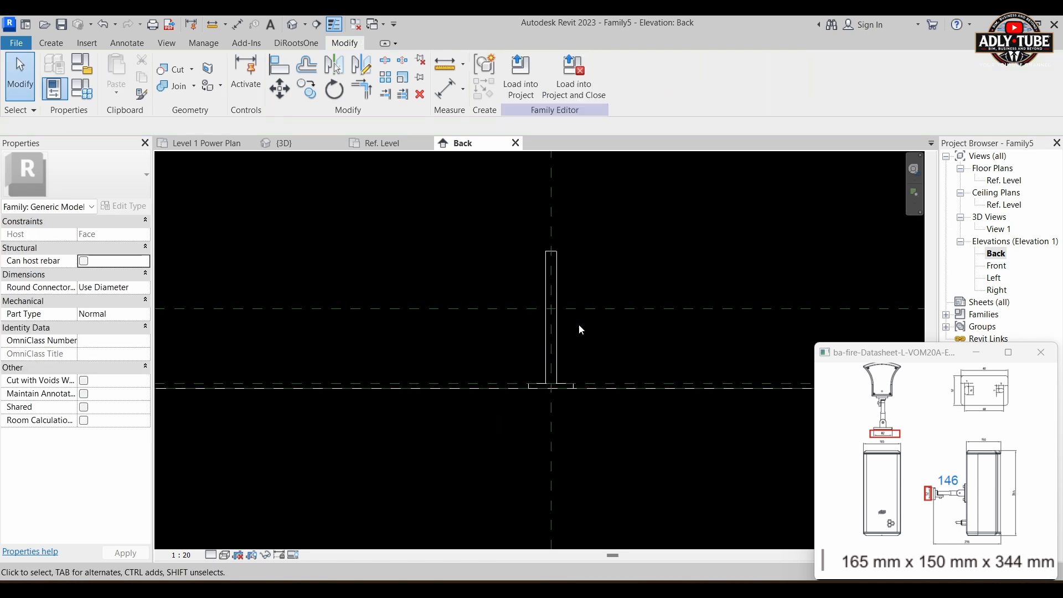
# Lower the post extrusion's top face to the reference plane 146 mm above the Ref. Level
pyautogui.scroll(2, 579, 324)
pyautogui.click(543, 318)
pyautogui.moveTo(541, 304); pyautogui.dragTo(545, 431)
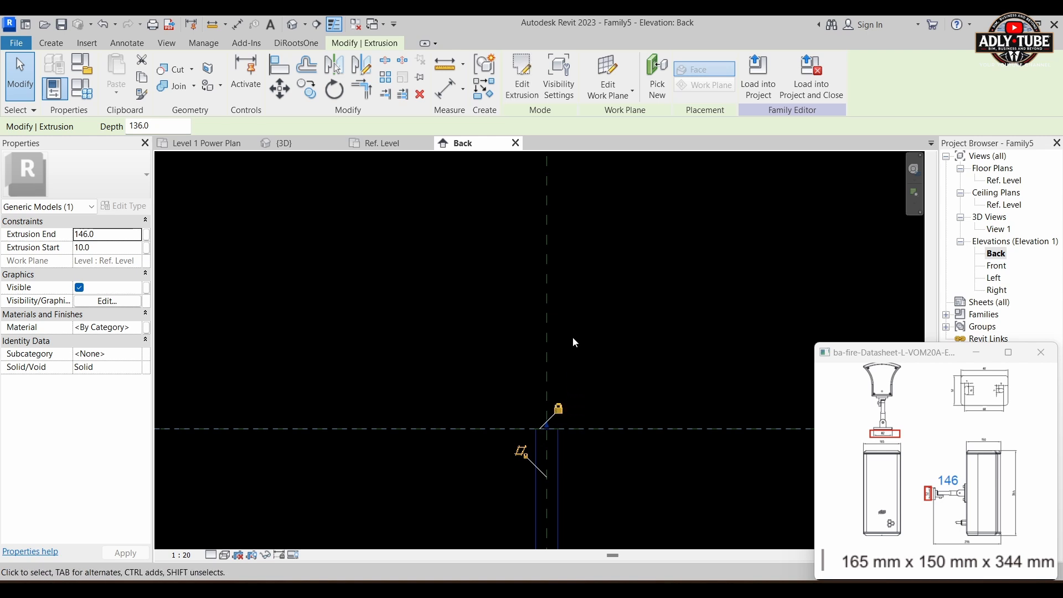
pyautogui.scroll(-3, 581, 335)
pyautogui.press('Escape')
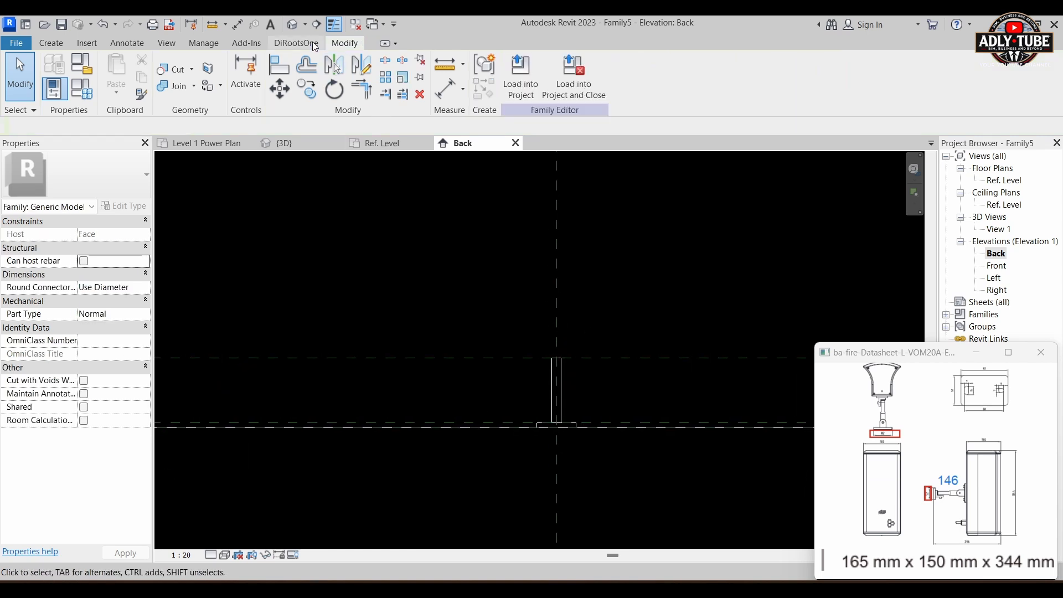
# Open the default 3D view and inspect the plate and post from another angle
pyautogui.click(293, 25)
pyautogui.scroll(5, 516, 324)
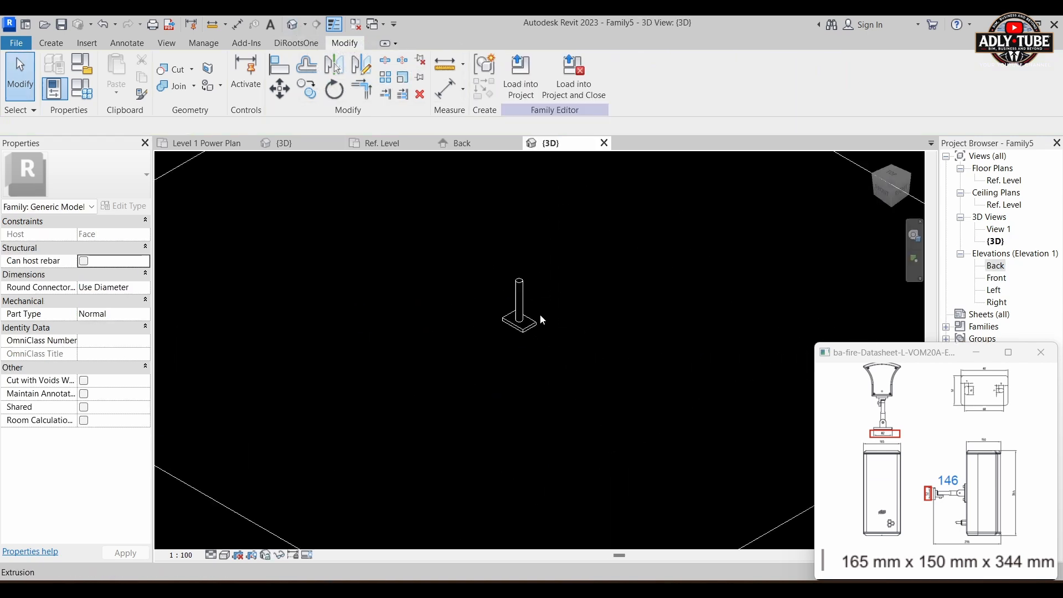
pyautogui.keyDown('shift'); pyautogui.moveTo(605, 468); pyautogui.dragTo(564, 546, button='middle'); pyautogui.keyUp('shift')
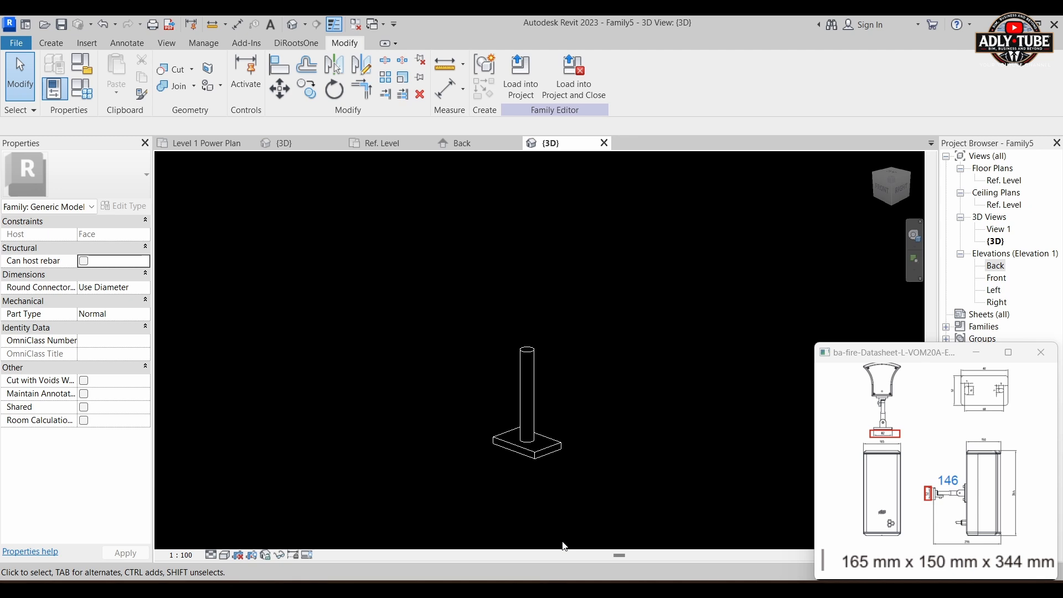
# In the Ref. Level plan, add reference planes offset 82.5 mm on both sides of the Center (Left/Right) plane
pyautogui.click(381, 142)
pyautogui.moveTo(635, 220); pyautogui.dragTo(614, 247, button='middle')
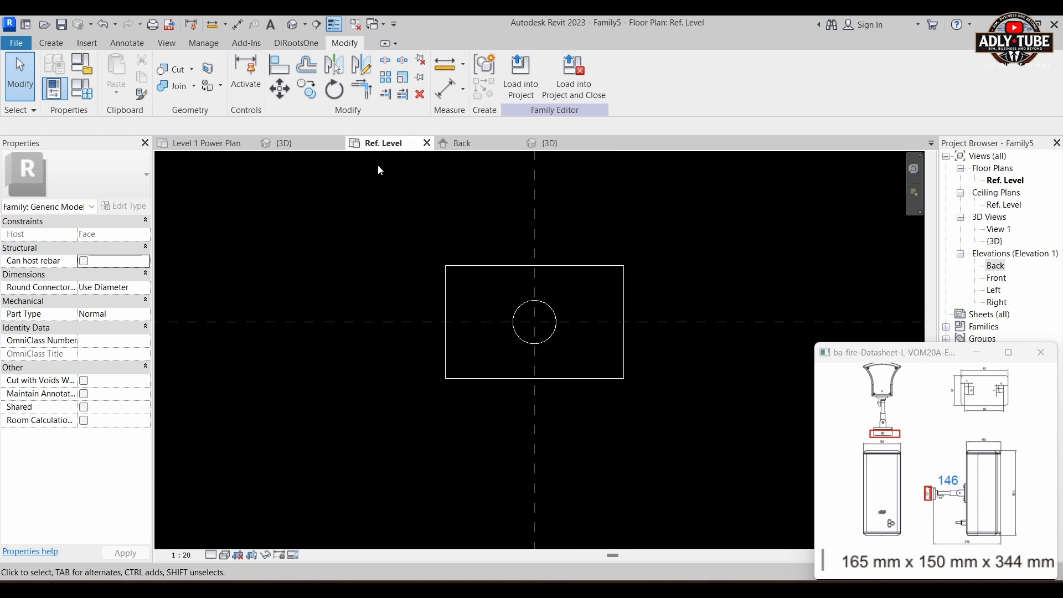
pyautogui.moveTo(567, 211); pyautogui.dragTo(538, 220, button='middle')
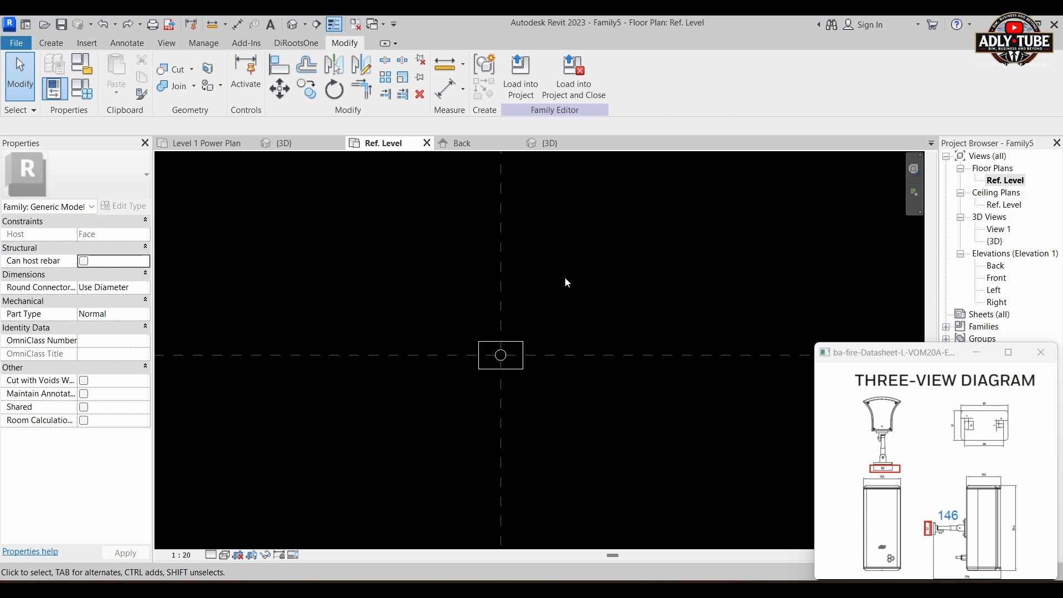
pyautogui.press('r')
pyautogui.press('p')
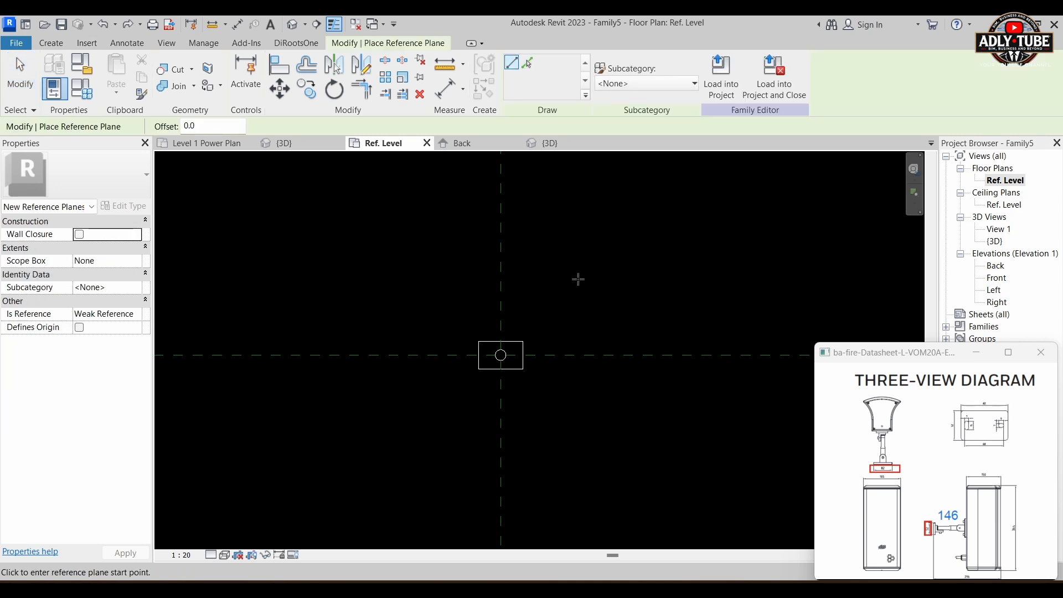
pyautogui.click(223, 123)
pyautogui.write('82.5')
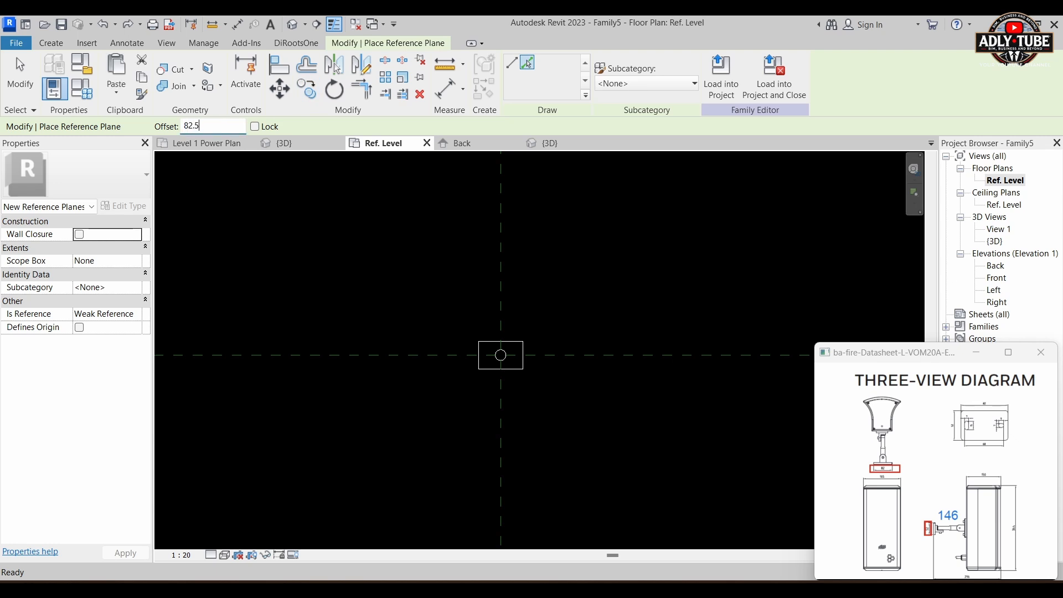
pyautogui.click(504, 292)
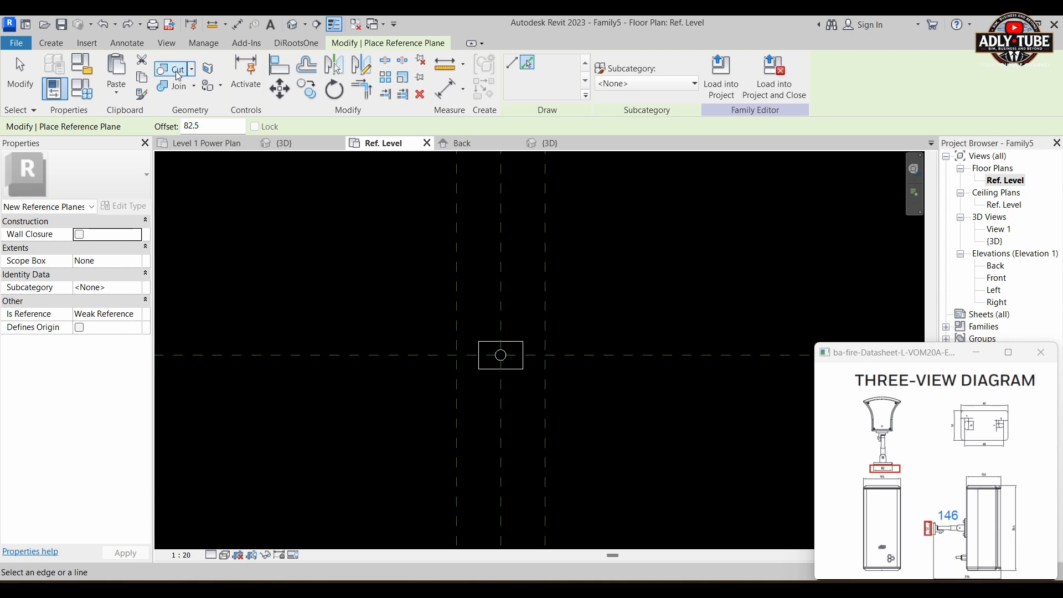
# Add reference planes offset 172 mm above and below the horizontal center plane in the Ref. Level plan
pyautogui.moveTo(200, 126); pyautogui.dragTo(160, 133)
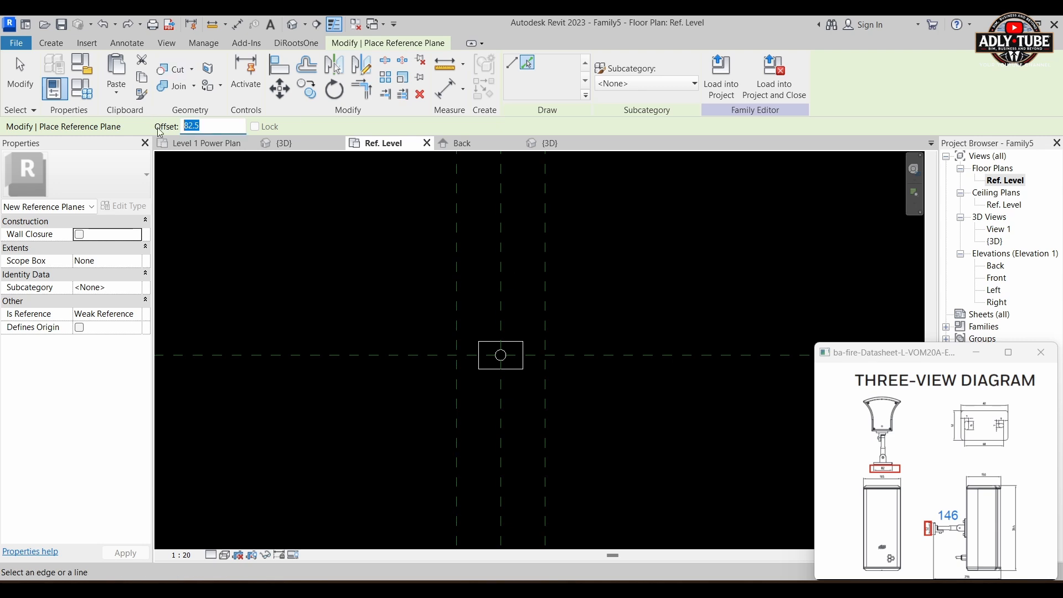
pyautogui.write('17')
pyautogui.click(573, 354)
pyautogui.click(591, 365)
pyautogui.press('Escape')
pyautogui.press('Escape')
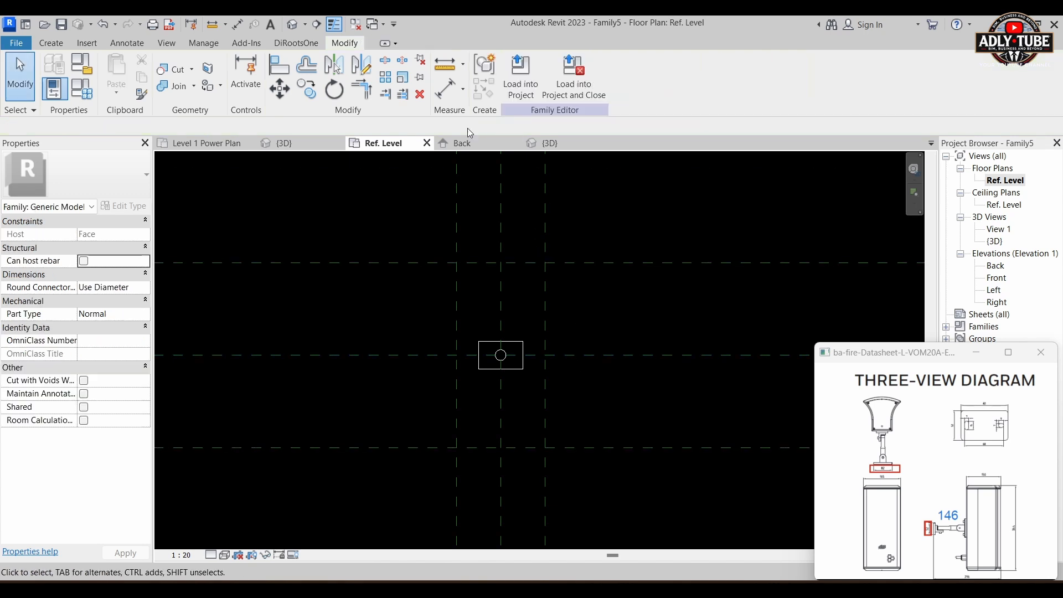
# Start an extrusion and sketch a 165 x 344 mm rectangle between the four outer reference planes
pyautogui.click(57, 42)
pyautogui.click(115, 68)
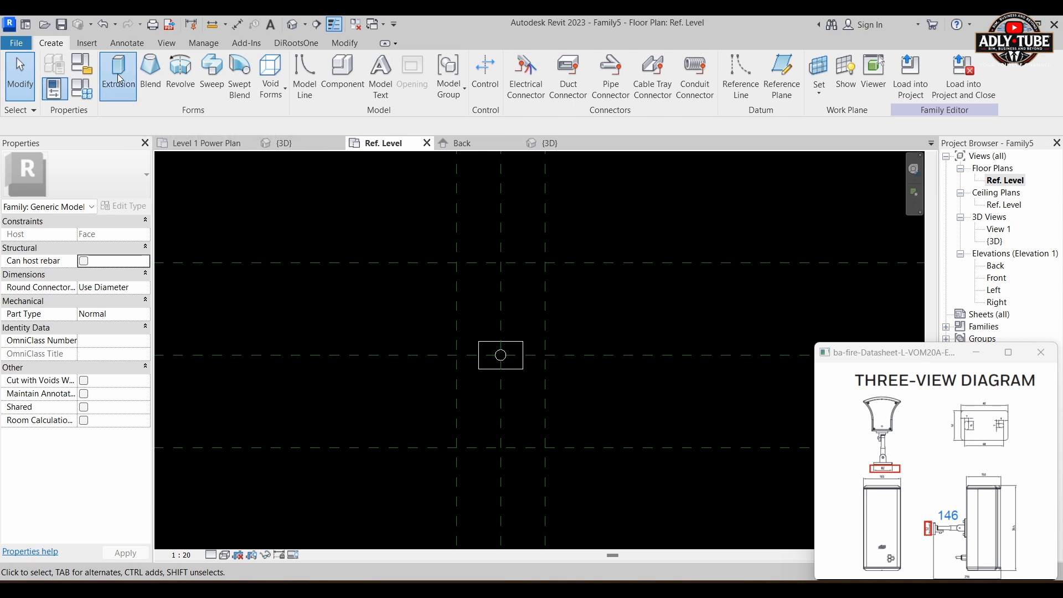
pyautogui.click(557, 62)
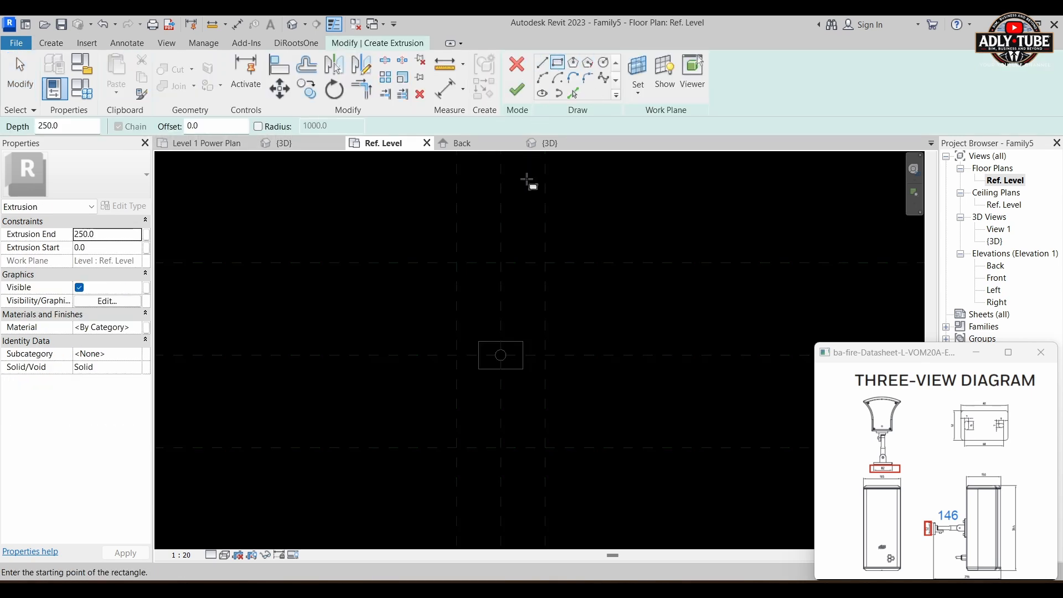
pyautogui.click(457, 262)
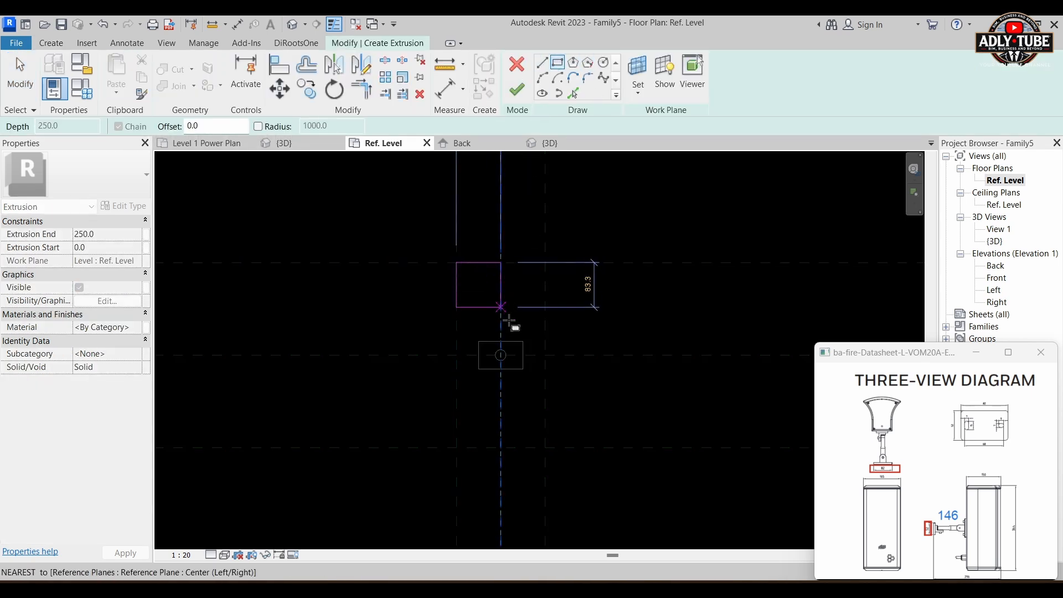
pyautogui.click(545, 447)
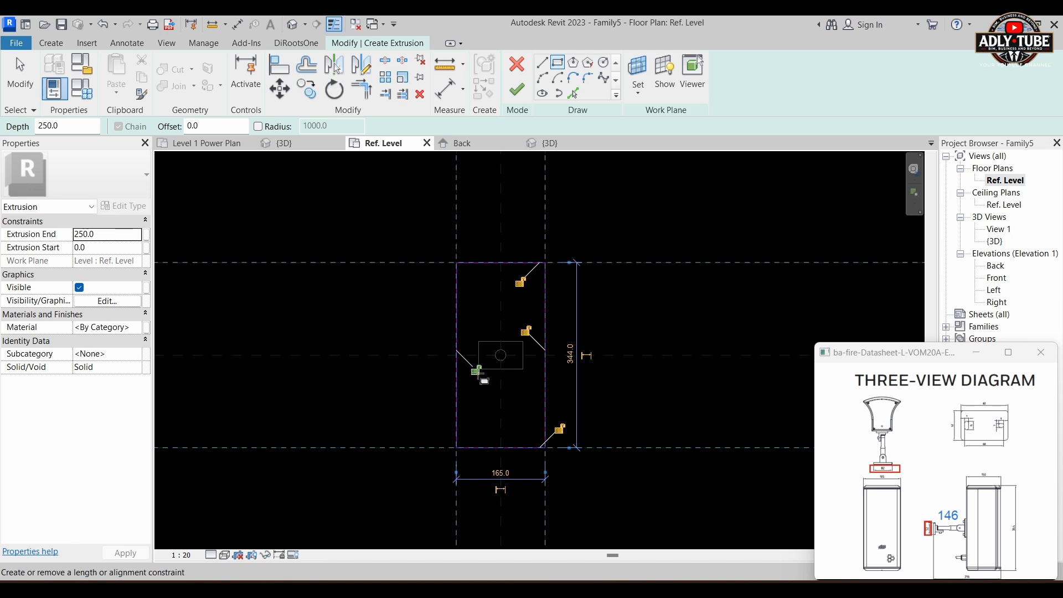
# Lock the rectangle's sides to the surrounding reference planes and finish the speaker body extrusion
pyautogui.click(521, 284)
pyautogui.click(525, 330)
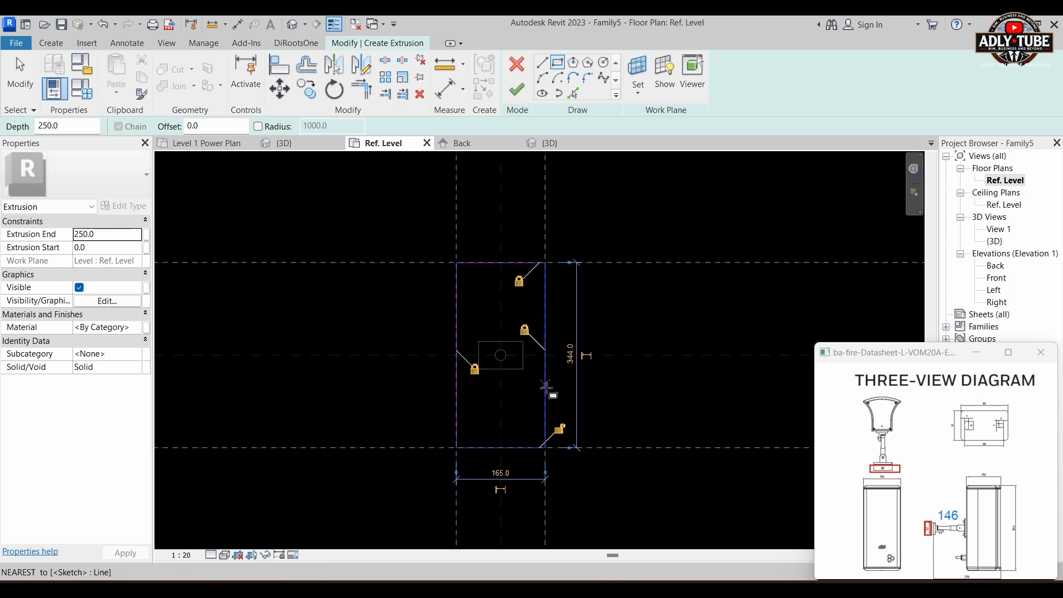
pyautogui.click(560, 429)
pyautogui.click(517, 90)
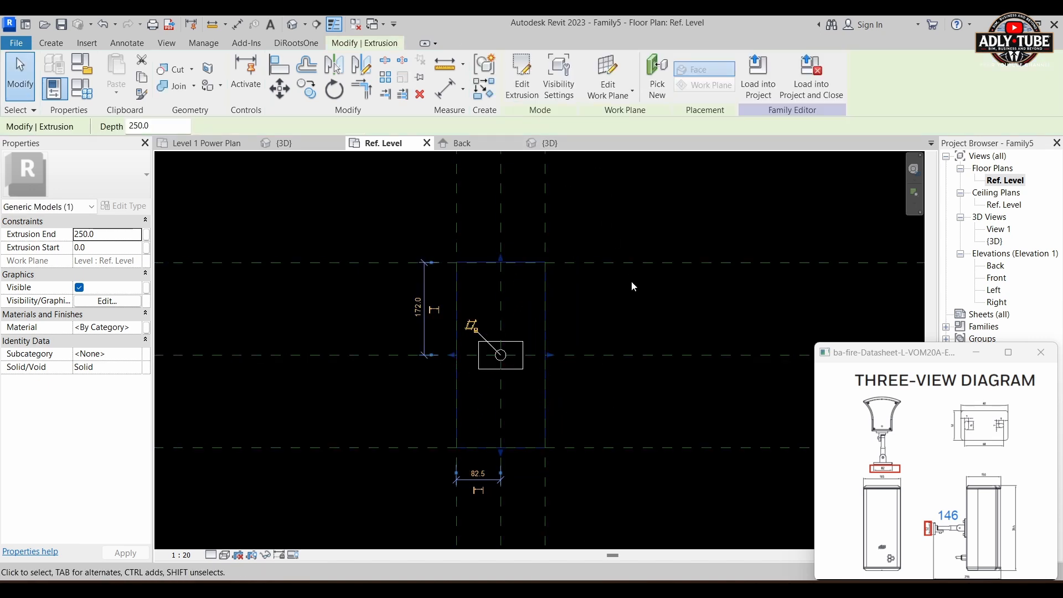
pyautogui.scroll(-3, 613, 311)
pyautogui.click(616, 302)
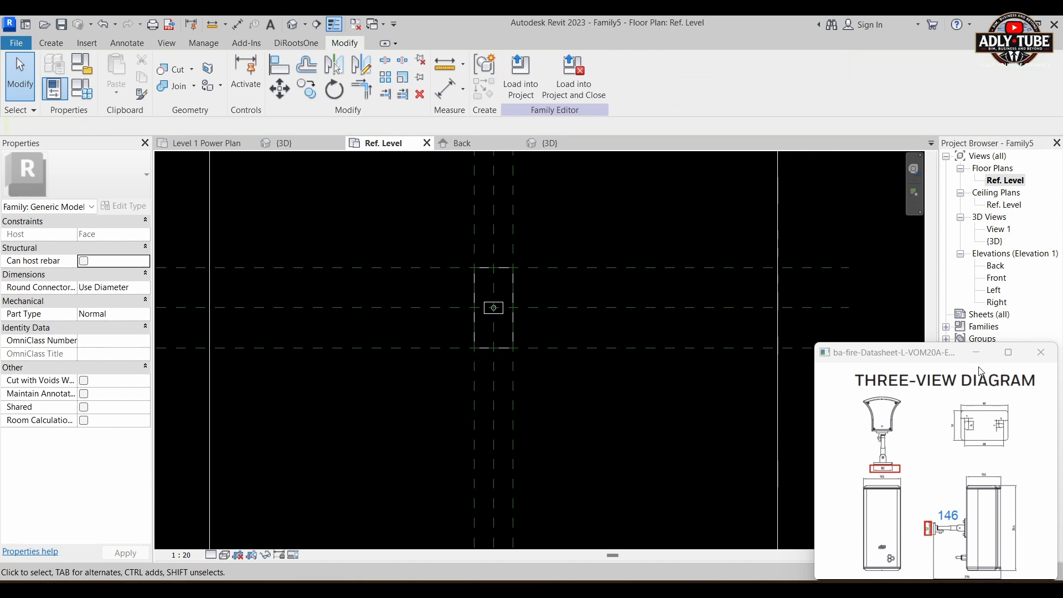
# In the Back elevation, stretch the speaker body's top upward, then raise its bottom face to the post-top reference plane and lock it
pyautogui.doubleClick(997, 266)
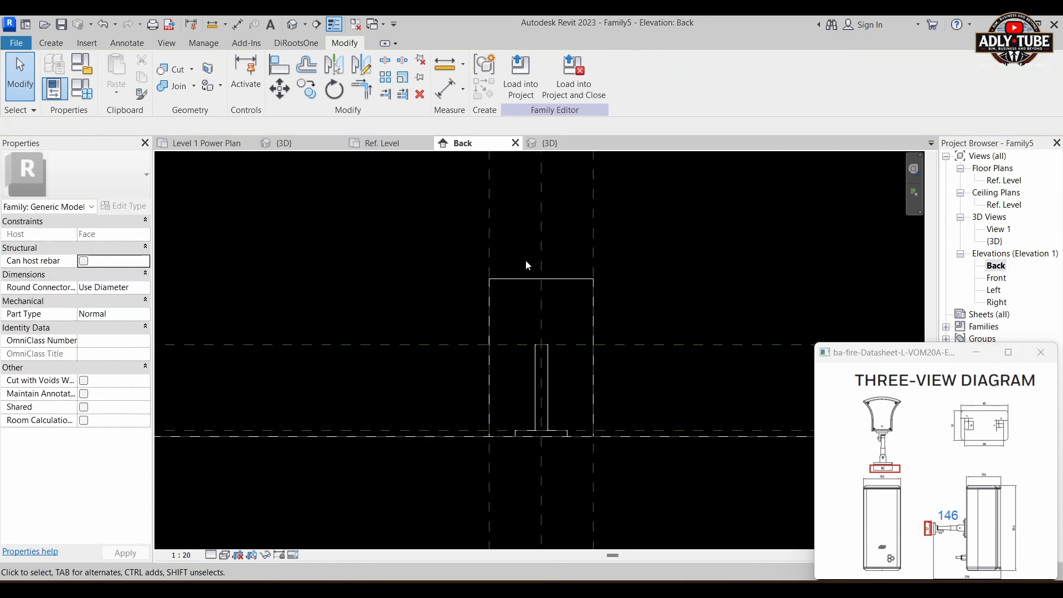
pyautogui.click(556, 279)
pyautogui.moveTo(546, 277); pyautogui.dragTo(542, 207)
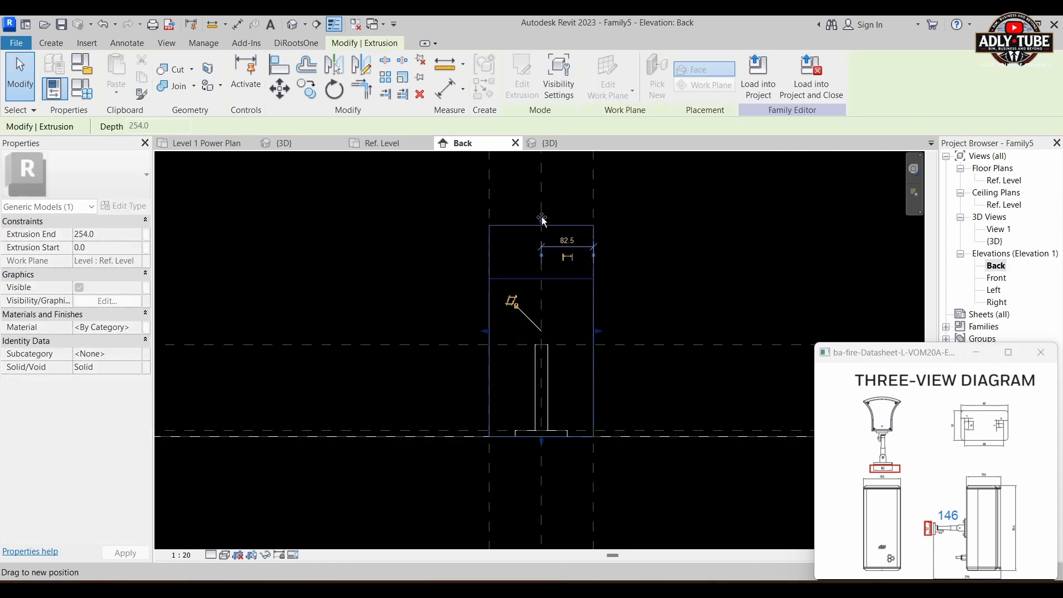
pyautogui.moveTo(542, 443); pyautogui.dragTo(542, 344)
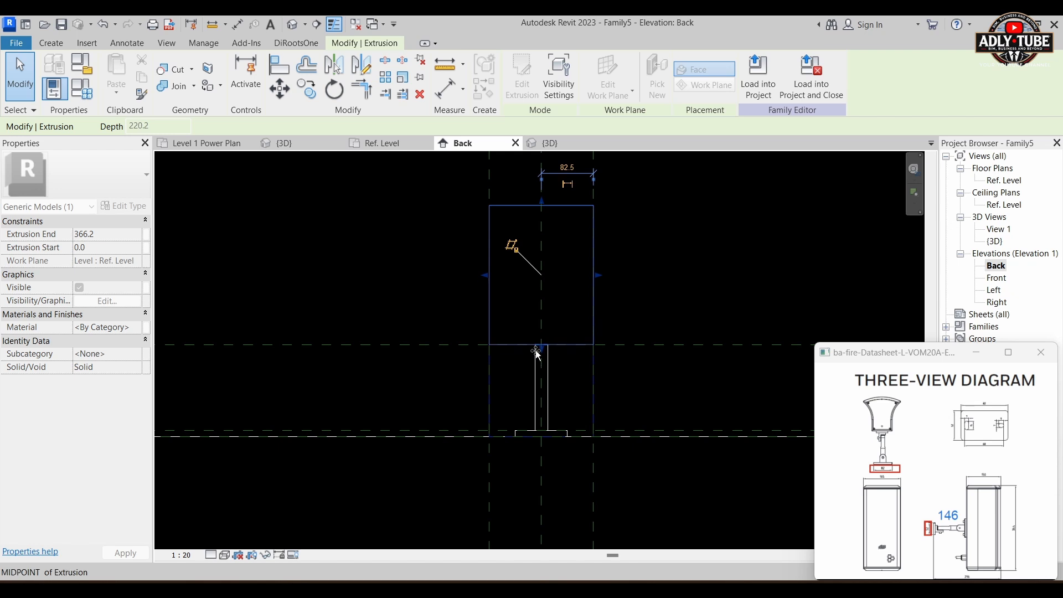
pyautogui.click(526, 363)
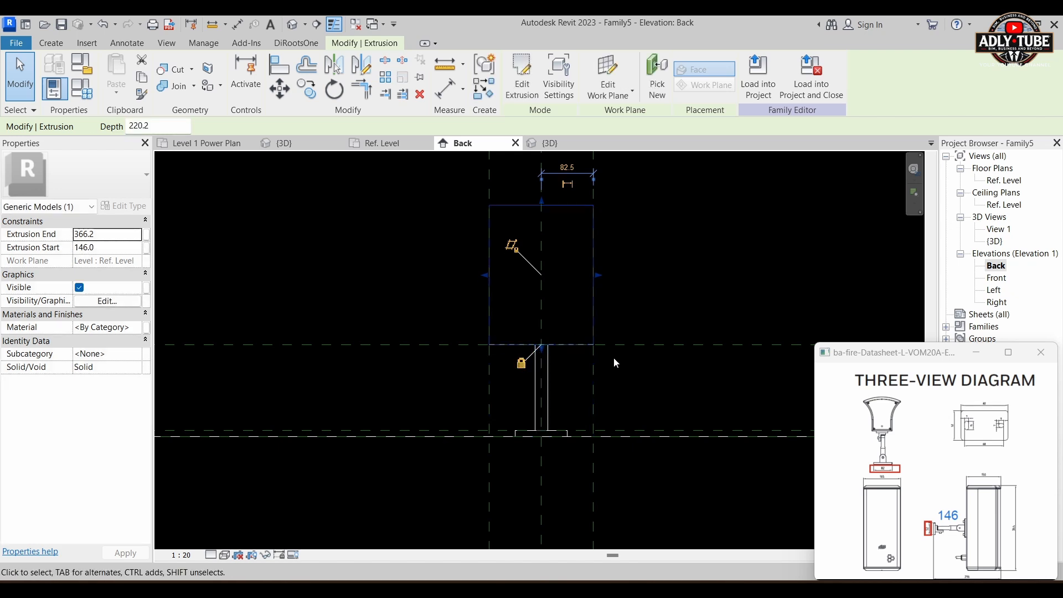
pyautogui.click(683, 297)
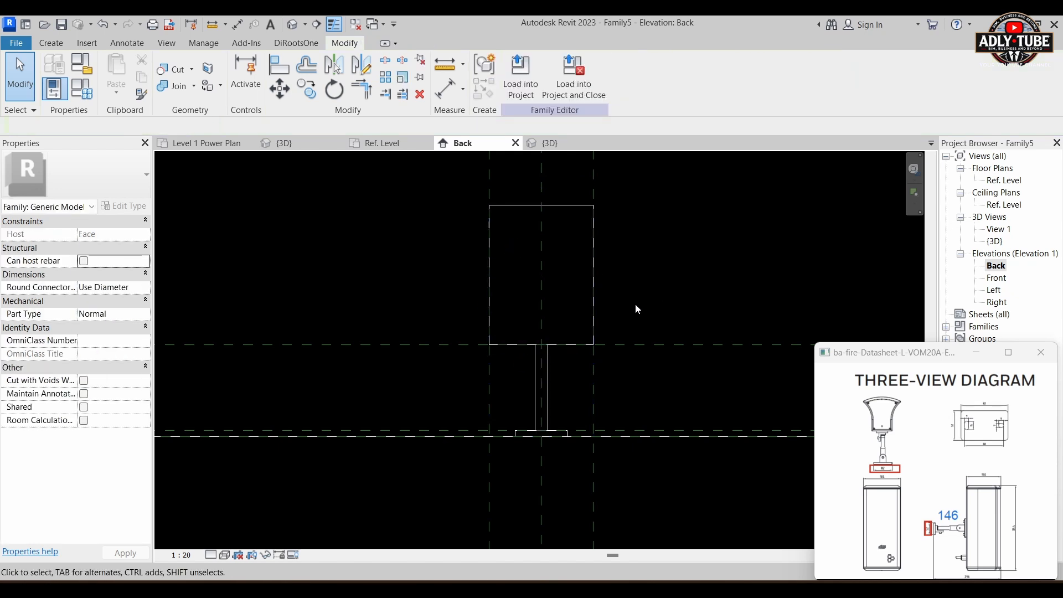
# Add a reference plane offset 150 mm above the plane at the post's top in the Back elevation
pyautogui.click(62, 41)
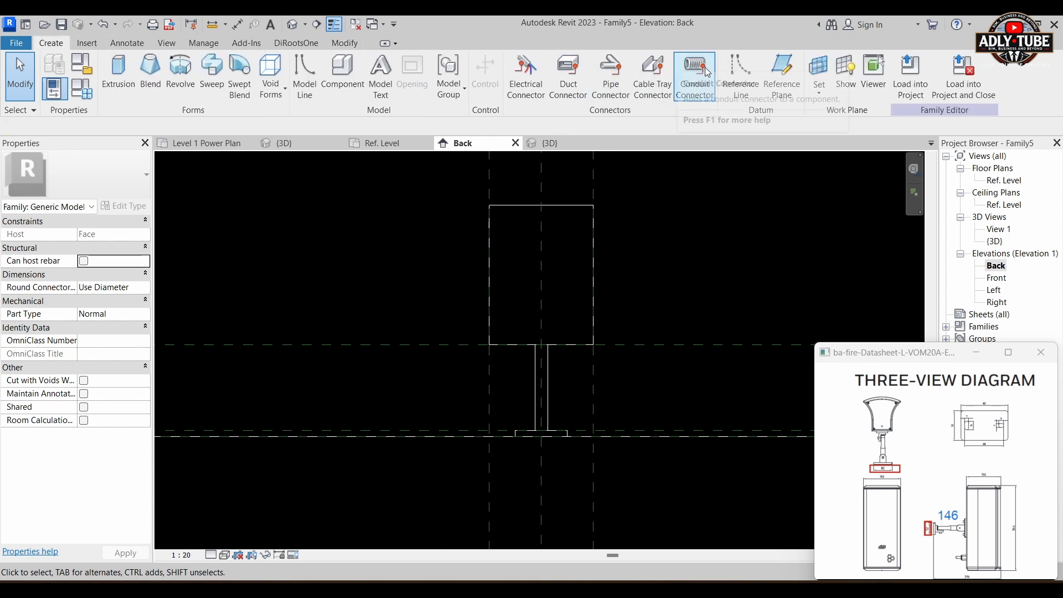
pyautogui.press('r')
pyautogui.press('p')
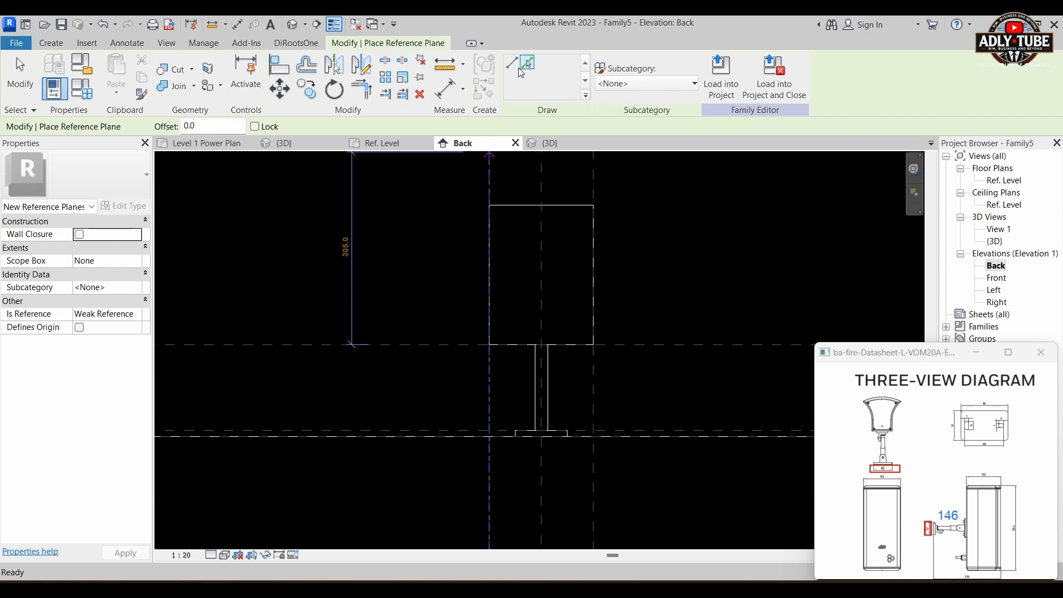
pyautogui.click(527, 64)
pyautogui.write('150')
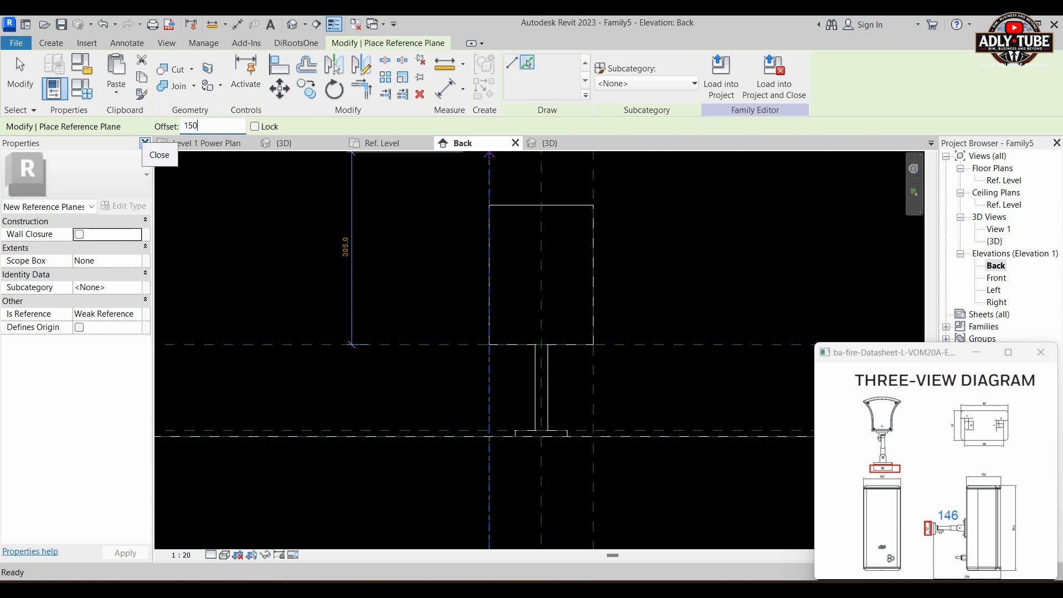
pyautogui.click(434, 339)
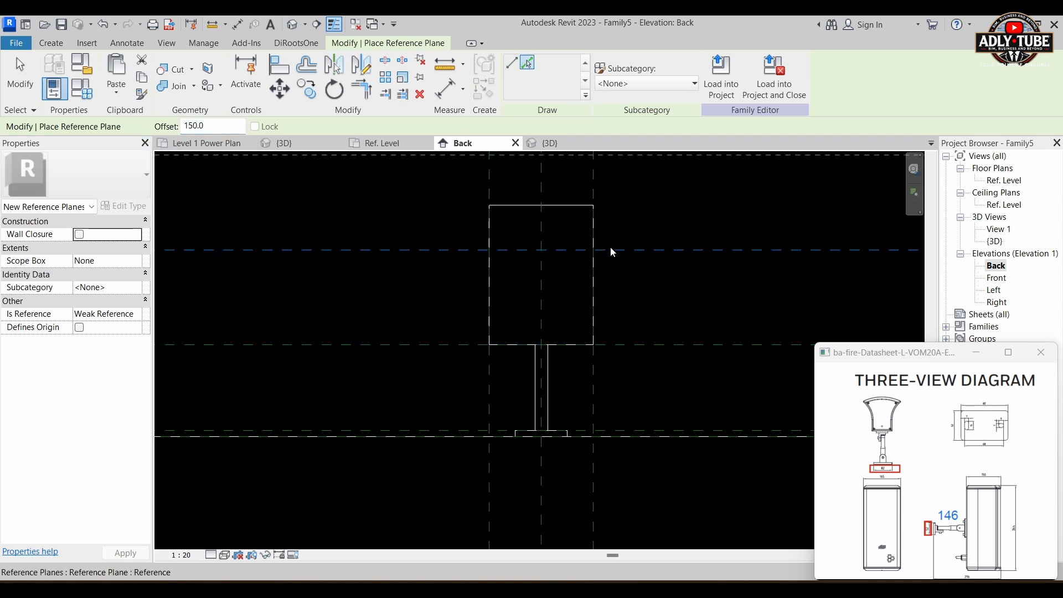
pyautogui.press('Escape')
pyautogui.press('Escape')
# Lower the speaker body's top face to the reference plane 150 mm above the post's top
pyautogui.click(563, 205)
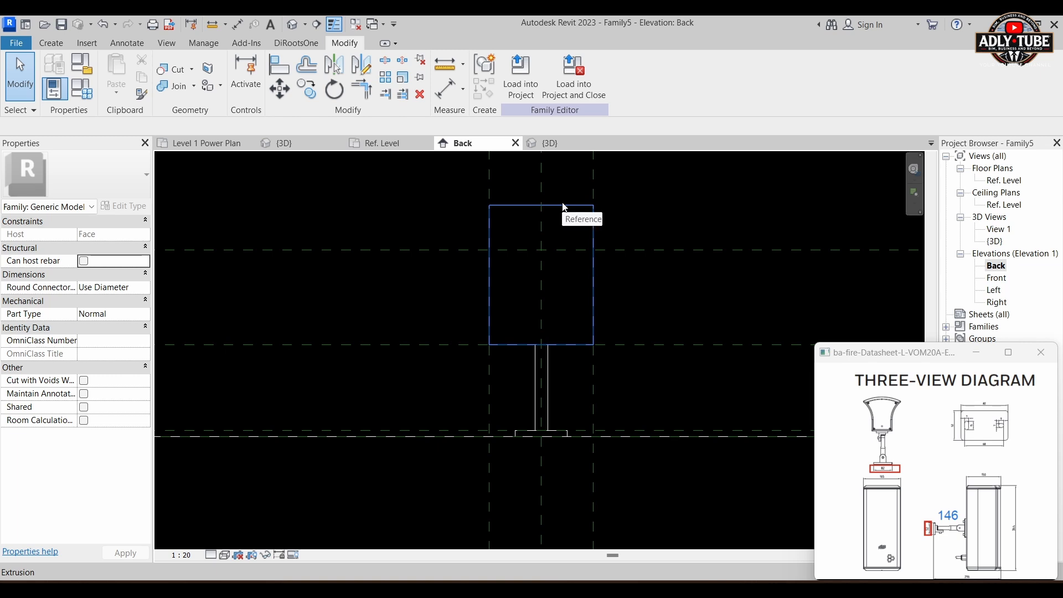
pyautogui.moveTo(544, 214); pyautogui.dragTo(537, 249)
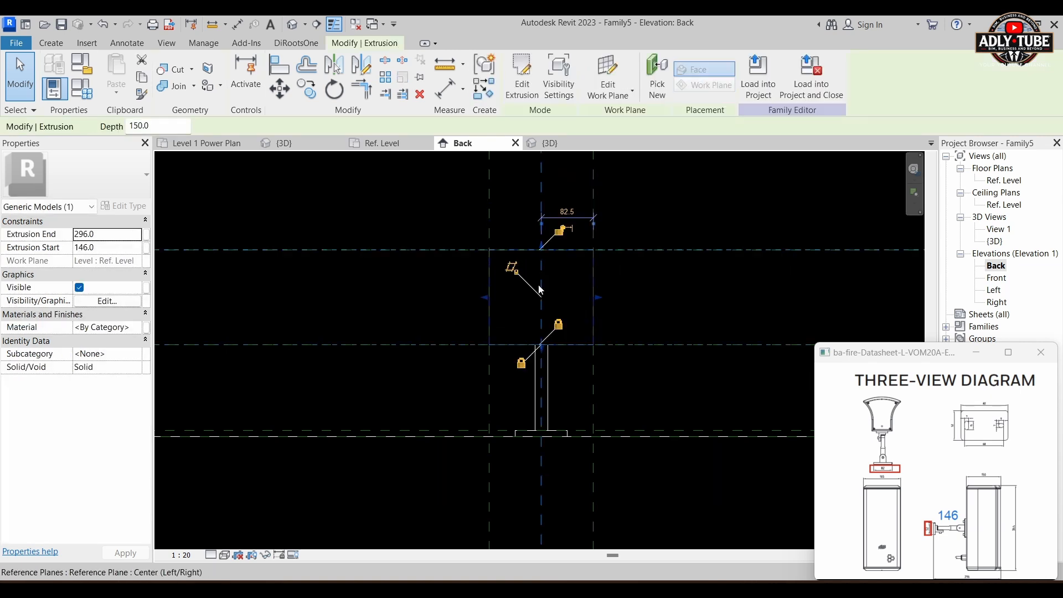
pyautogui.click(680, 217)
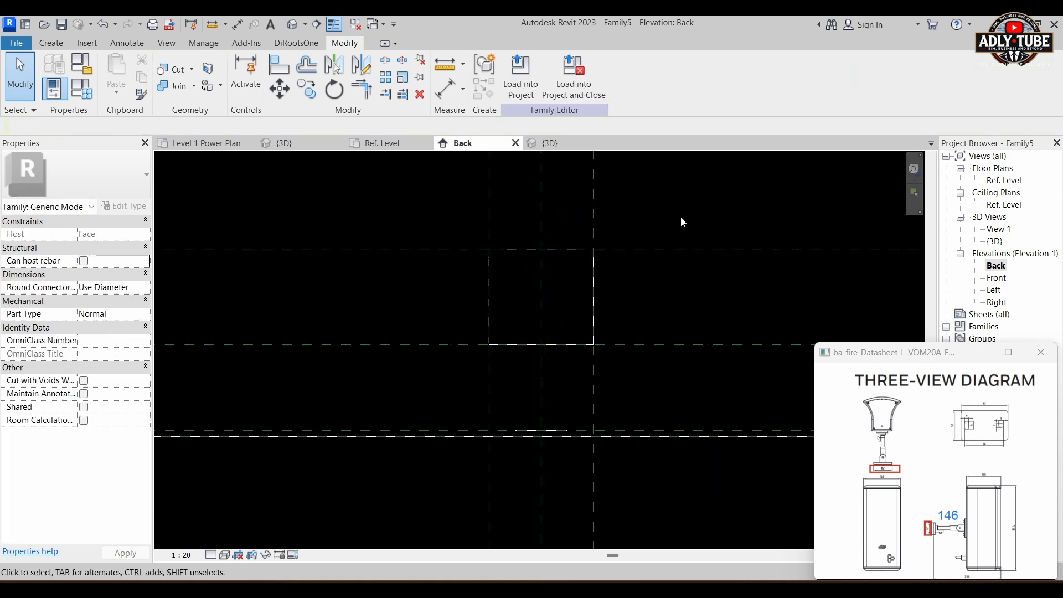
# Place an aligned dimension between the reference planes at the speaker body's bottom and top faces
pyautogui.scroll(-1, 514, 288)
pyautogui.moveTo(516, 292); pyautogui.dragTo(536, 329, button='middle')
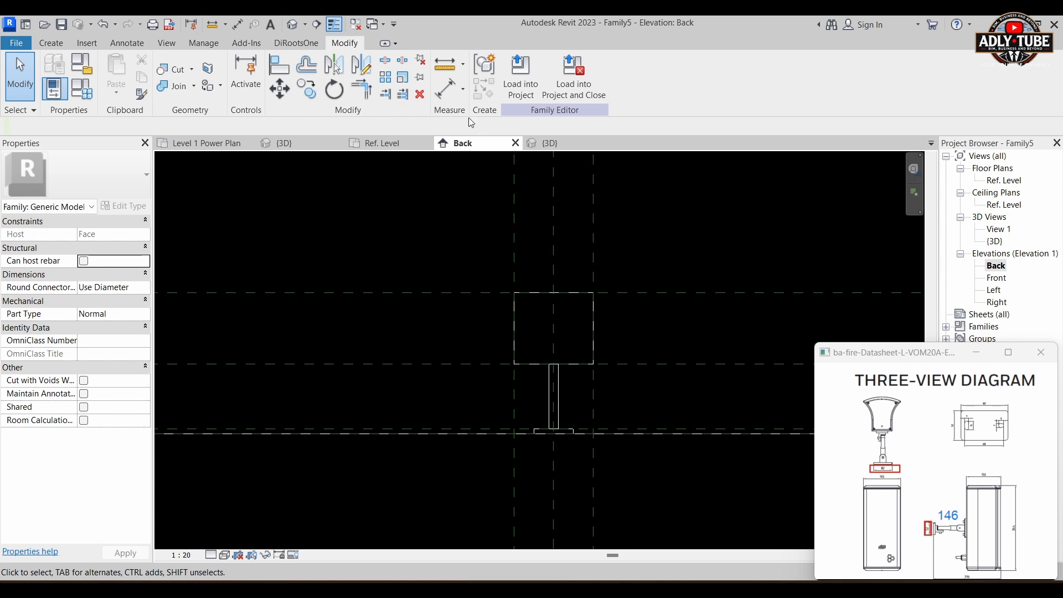
pyautogui.click(447, 98)
pyautogui.click(453, 364)
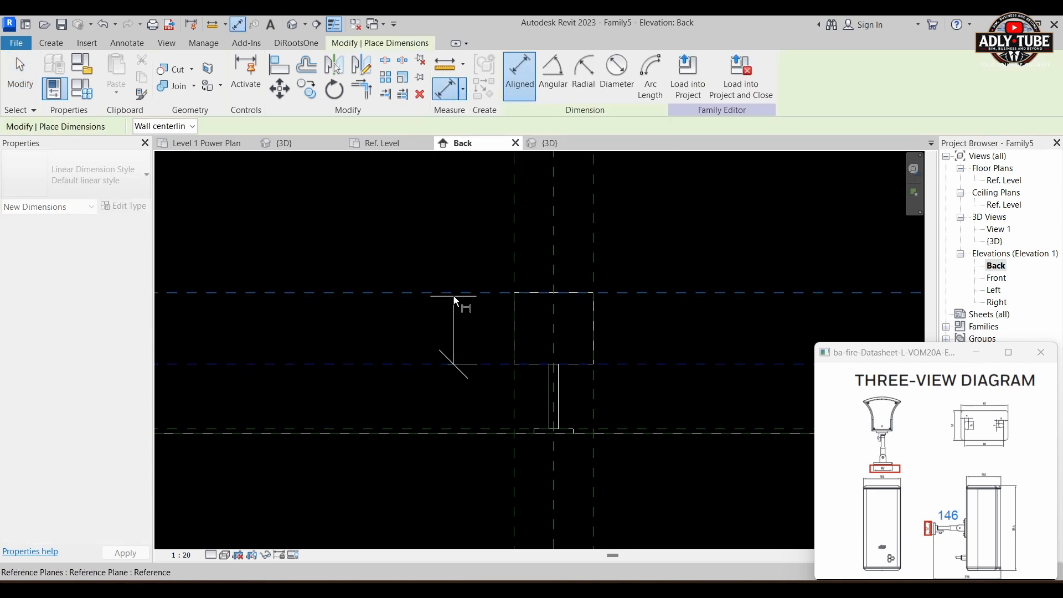
pyautogui.click(454, 295)
pyautogui.scroll(-2, 467, 297)
pyautogui.click(363, 216)
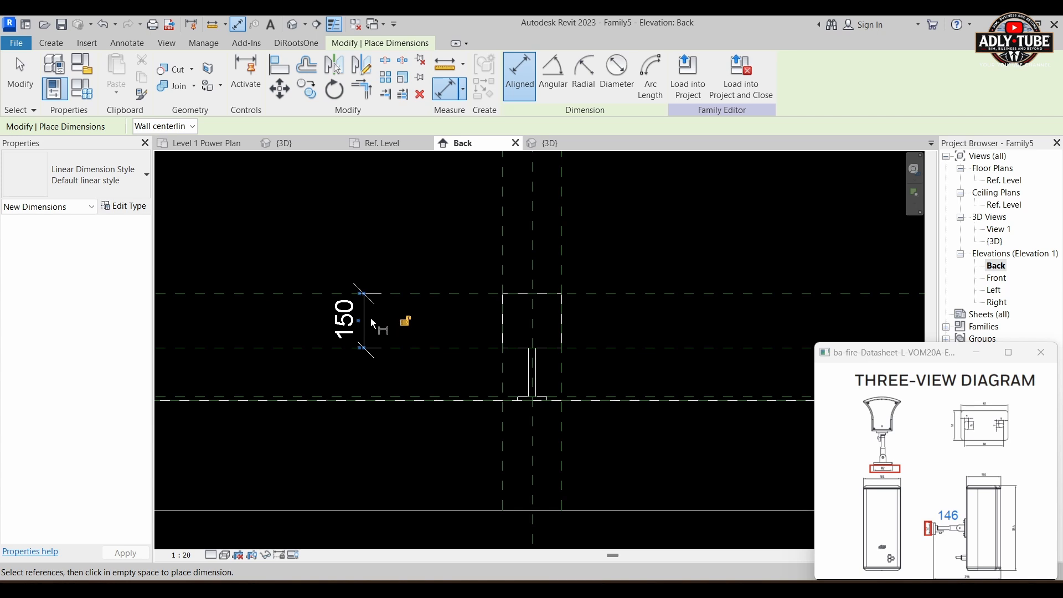
pyautogui.press('Escape')
pyautogui.press('Escape')
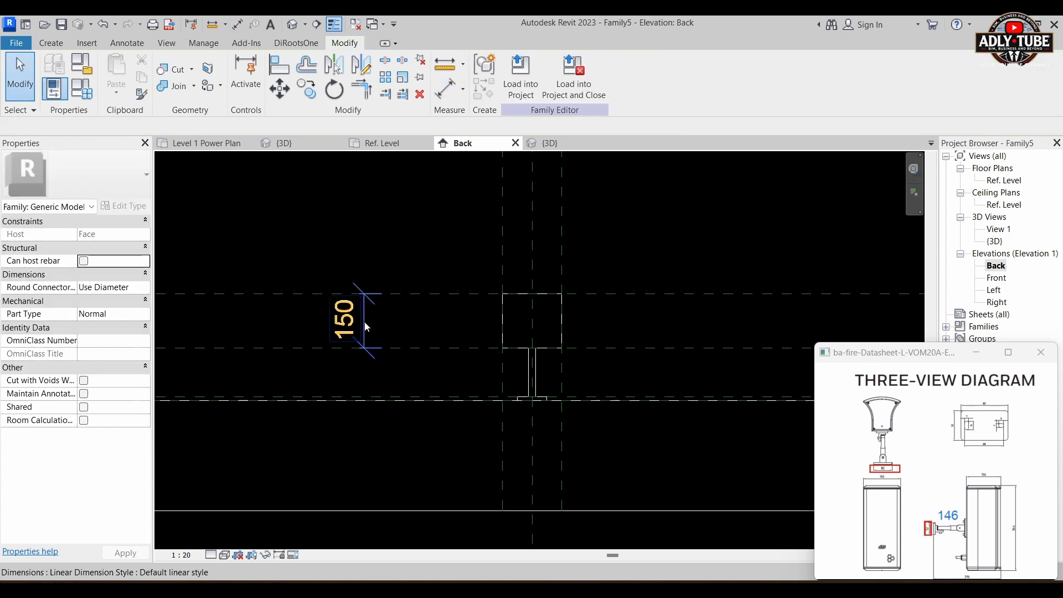
# Label the body's 150 mm dimension with a new family type parameter named Speaker Depth, grouped under Dimensions
pyautogui.click(365, 325)
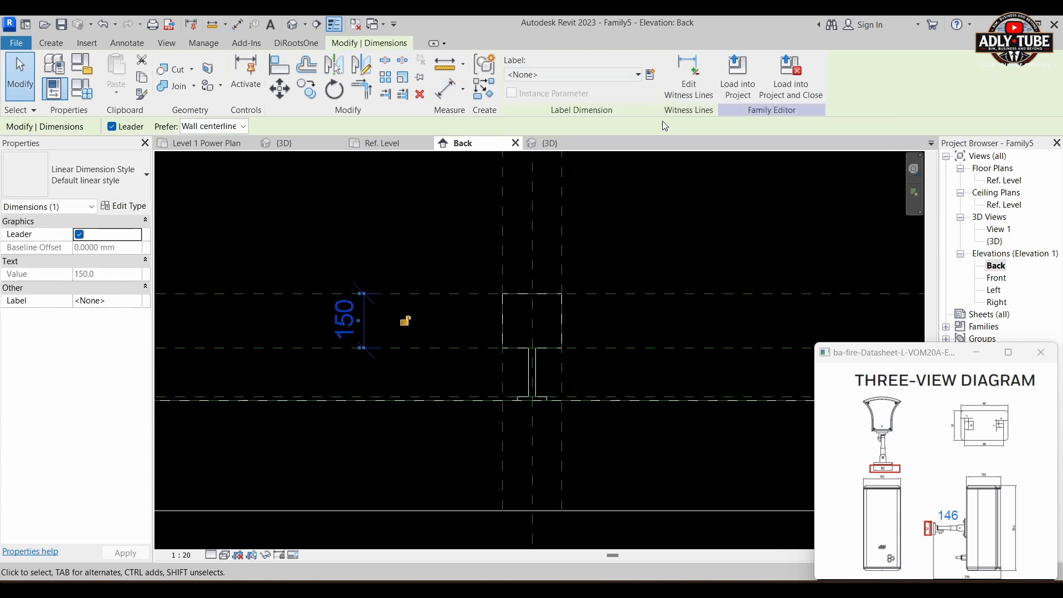
pyautogui.click(652, 76)
pyautogui.rightClick(445, 252)
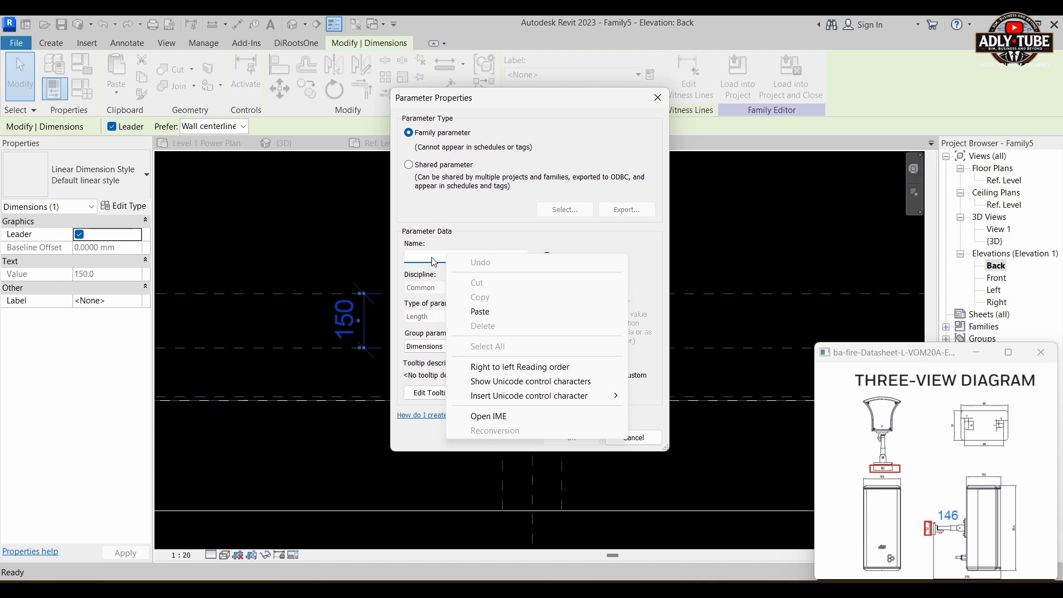
pyautogui.press('Escape')
pyautogui.write('Speaker Depth')
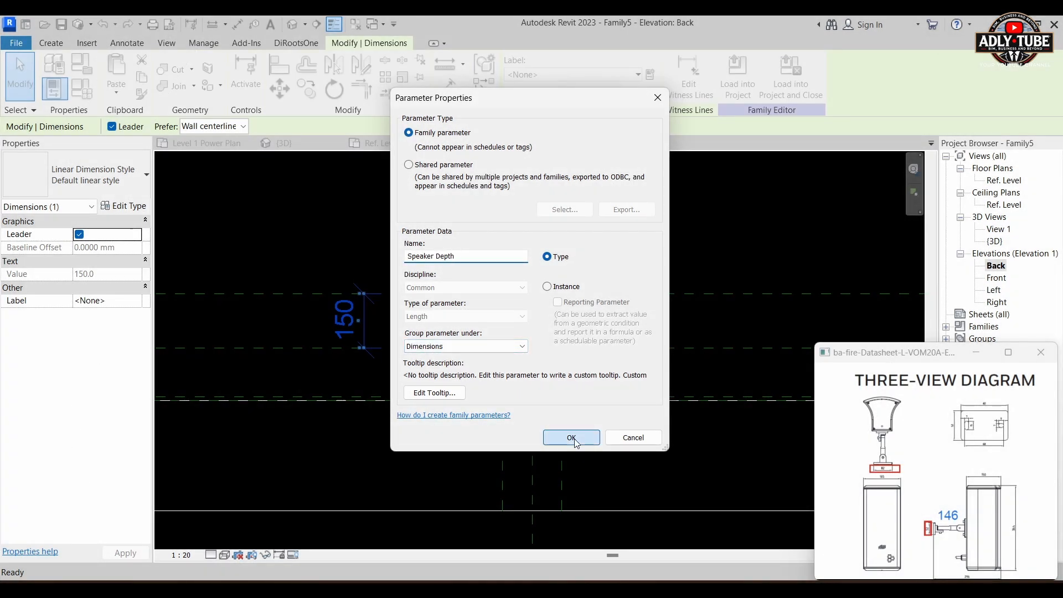
pyautogui.click(571, 437)
pyautogui.press('Escape')
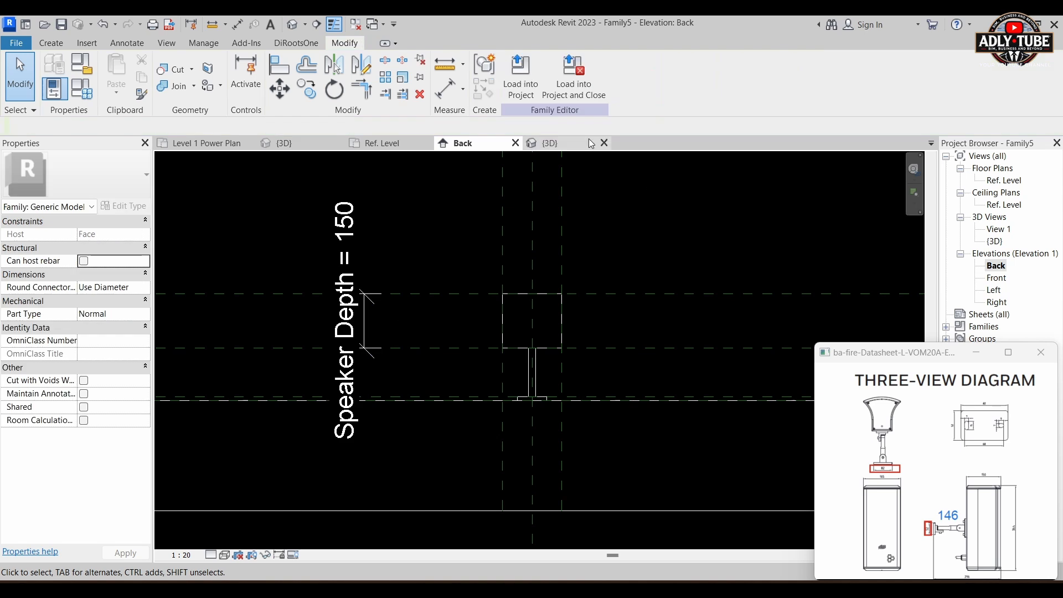
# In the Ref. Level view, dimension the body's upper, centre and lower horizontal reference planes and set the segments equal
pyautogui.click(406, 145)
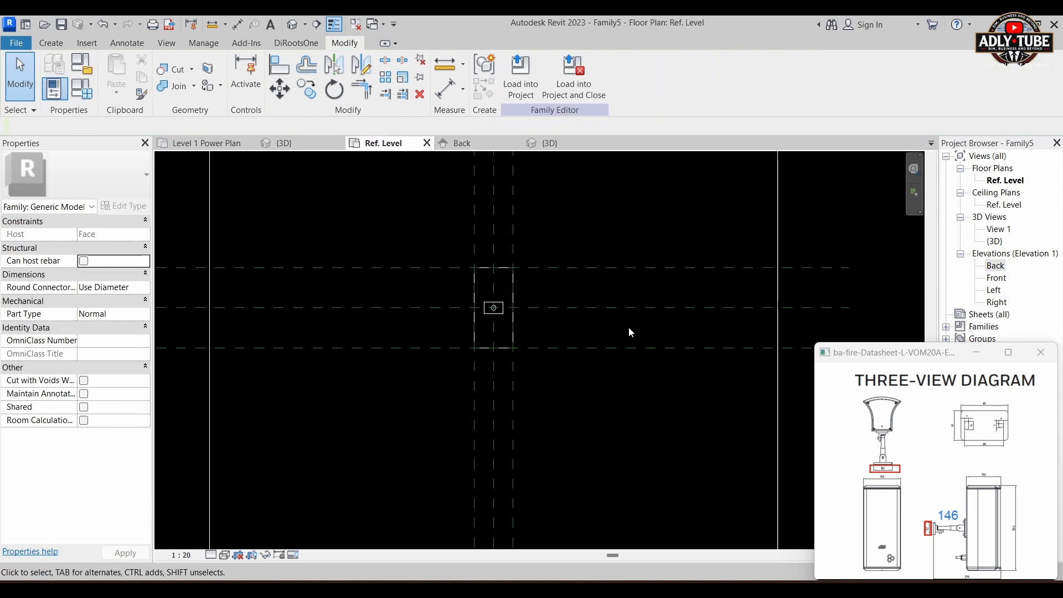
pyautogui.click(454, 87)
pyautogui.click(440, 267)
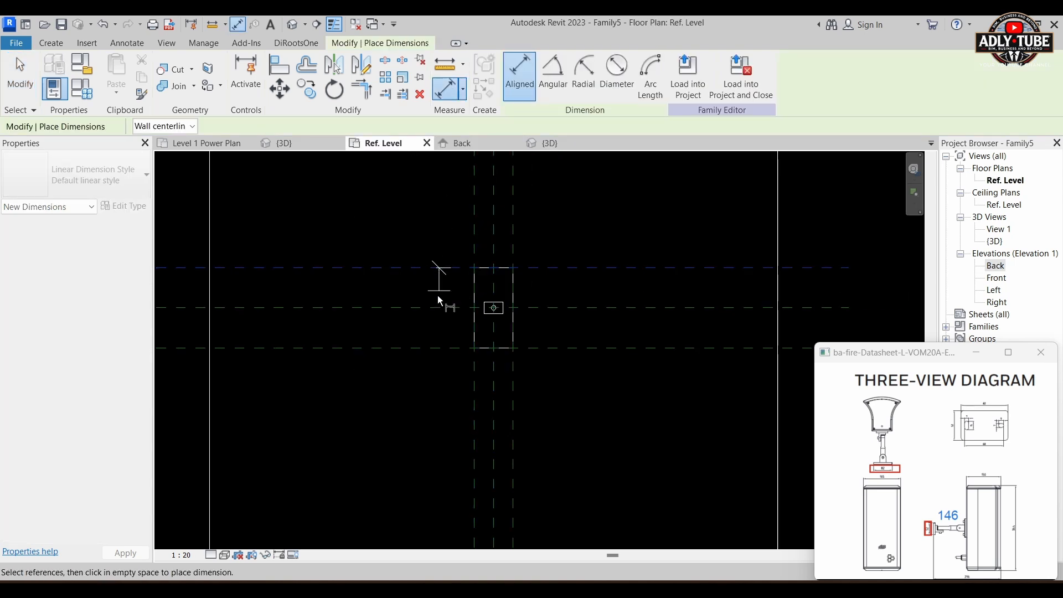
pyautogui.click(438, 307)
pyautogui.click(433, 347)
pyautogui.click(400, 332)
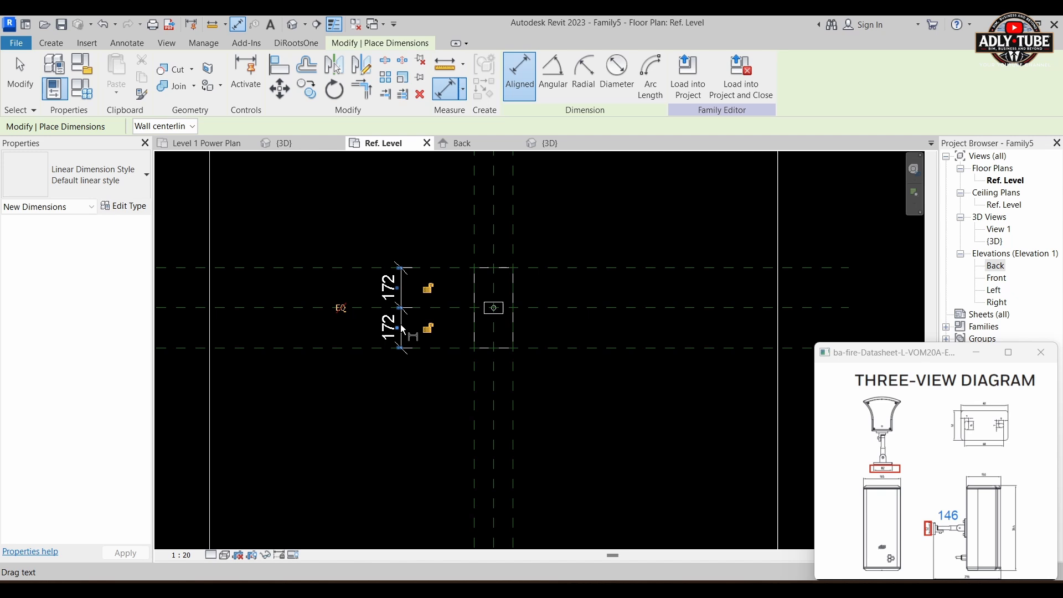
pyautogui.click(341, 308)
# Dimension the body's two vertical side reference planes and the centre plane between them, and set the segments equal
pyautogui.scroll(2, 490, 230)
pyautogui.click(467, 231)
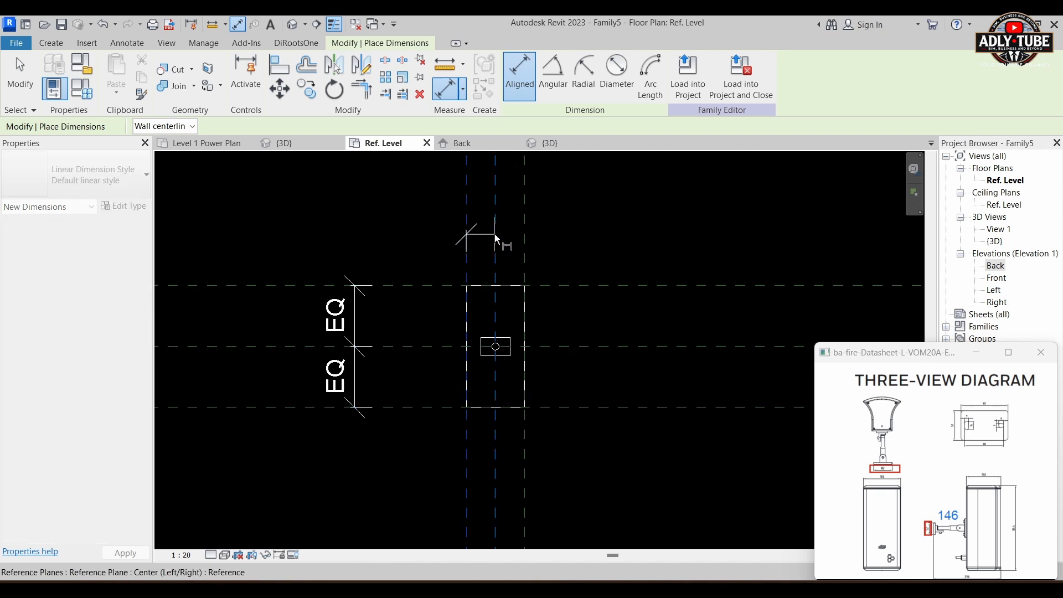
pyautogui.click(495, 233)
pyautogui.click(525, 236)
pyautogui.scroll(-2, 548, 224)
pyautogui.click(559, 213)
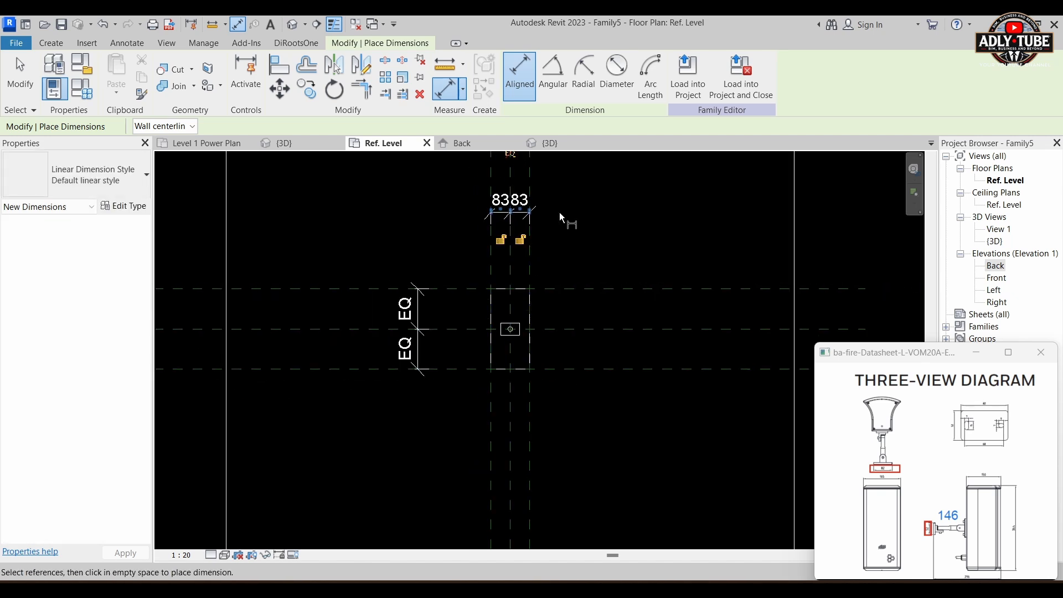
pyautogui.click(518, 189)
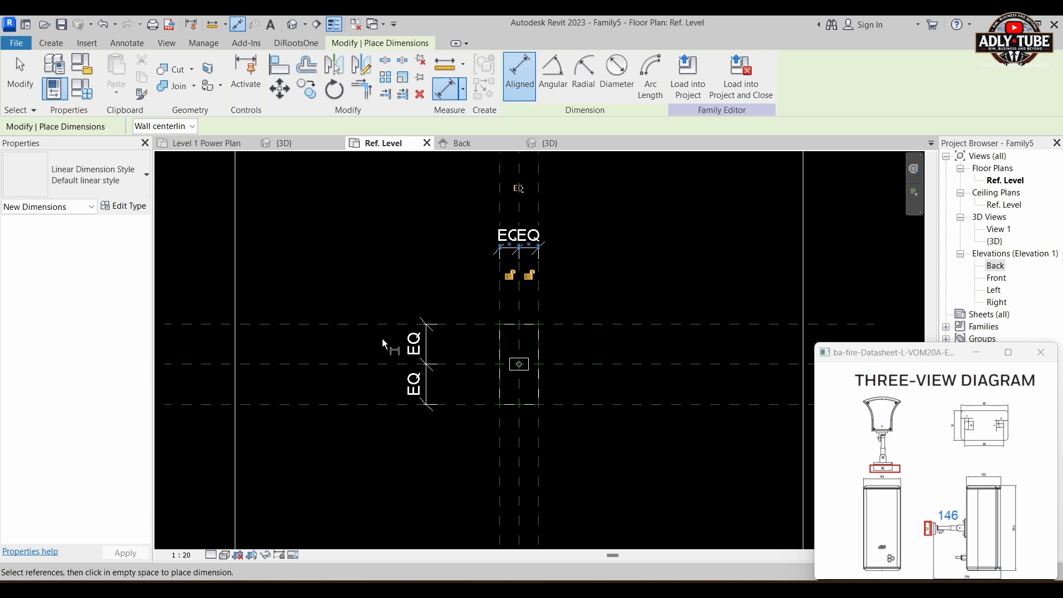
# Place an overall aligned dimension between the body's upper and lower horizontal reference planes
pyautogui.scroll(1, 382, 332)
pyautogui.click(381, 320)
pyautogui.click(384, 424)
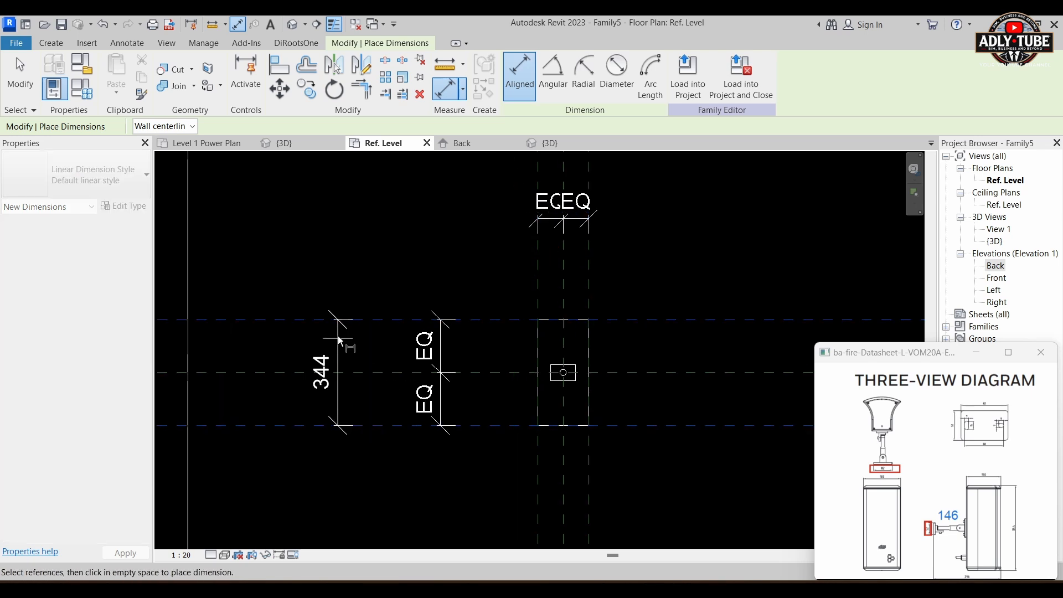
pyautogui.click(337, 335)
pyautogui.scroll(-2, 500, 271)
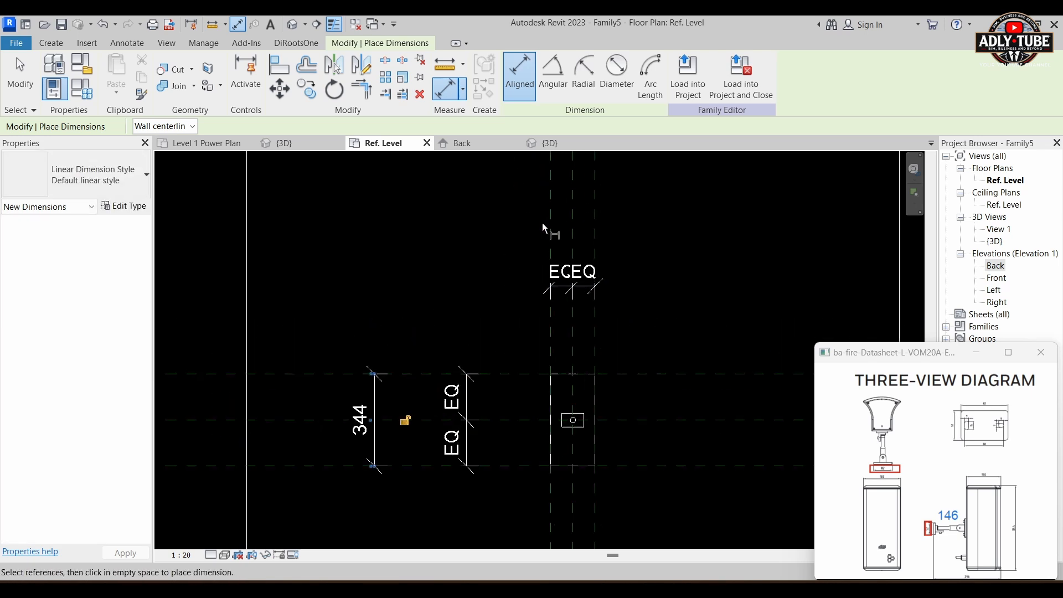
# Place an overall aligned dimension between the body's two vertical side reference planes
pyautogui.rightClick(547, 228)
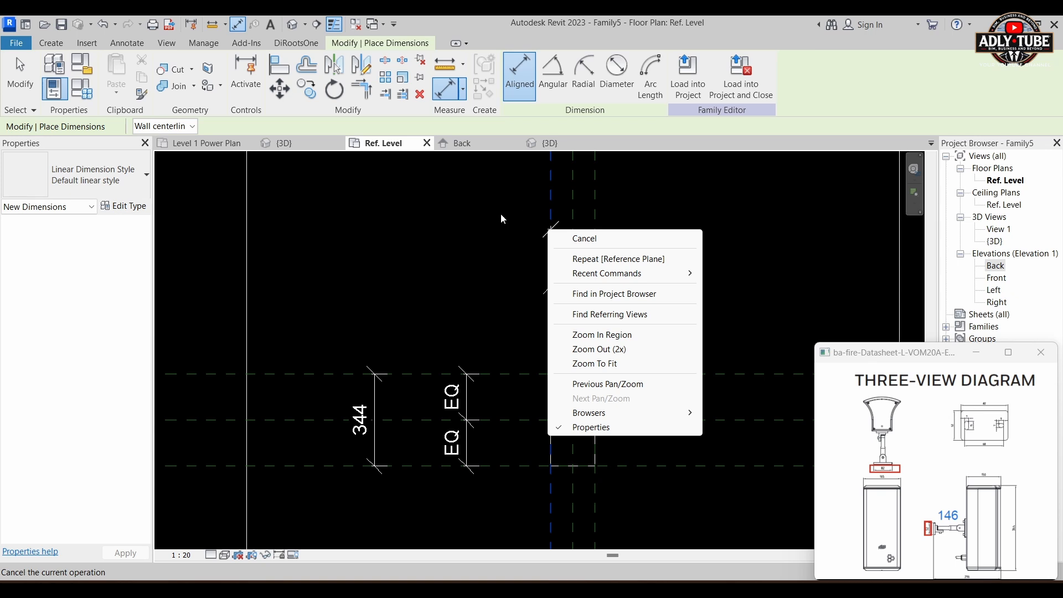
pyautogui.click(552, 227)
pyautogui.click(595, 225)
pyautogui.click(653, 211)
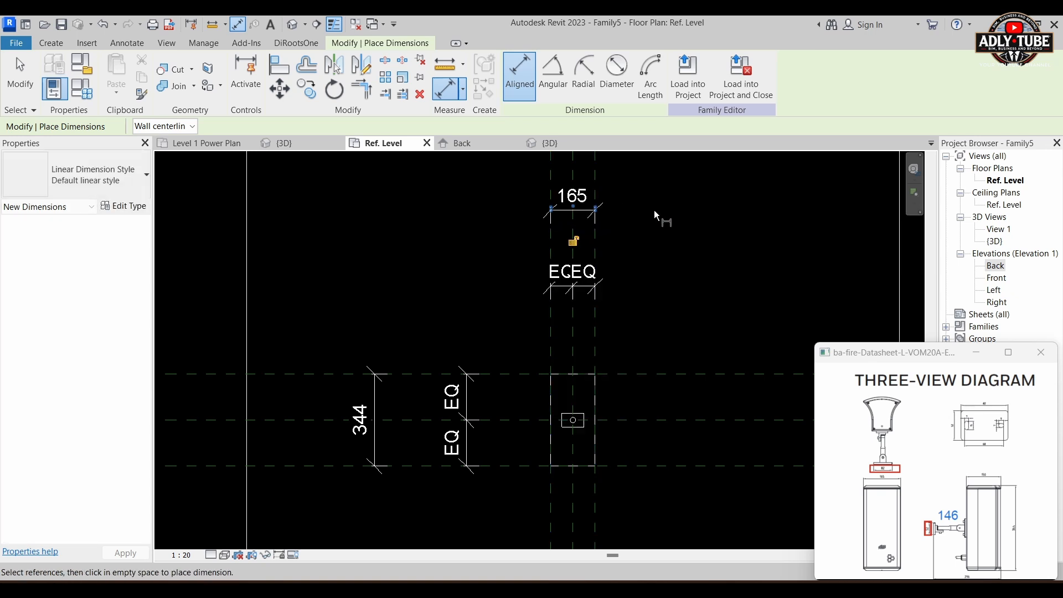
pyautogui.press('Escape')
# Label the overall dimension between the horizontal planes with a new family type parameter named Speaker Height, grouped under Dimensions
pyautogui.click(375, 391)
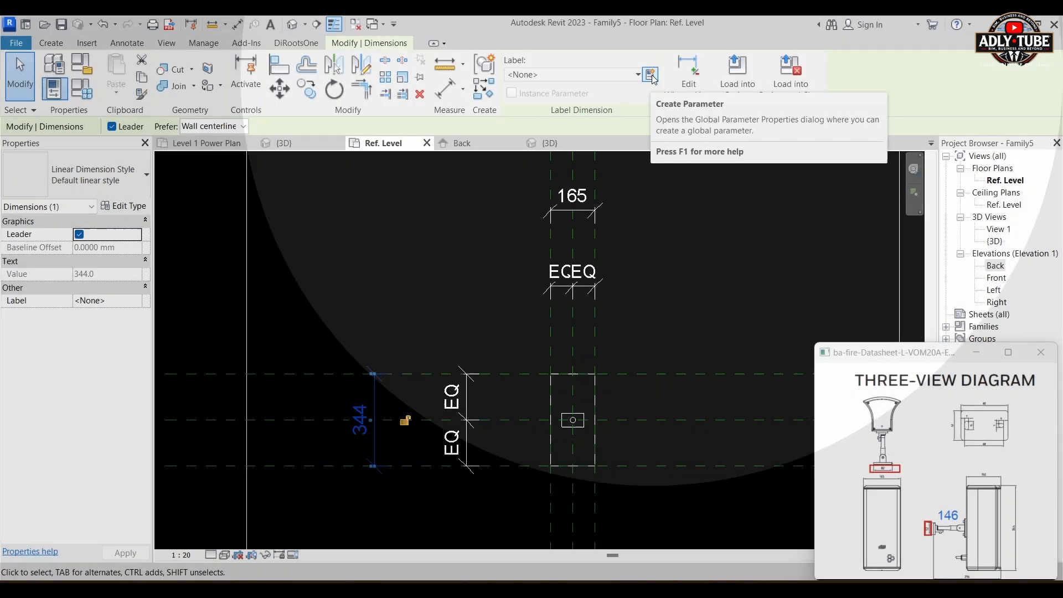
pyautogui.click(653, 79)
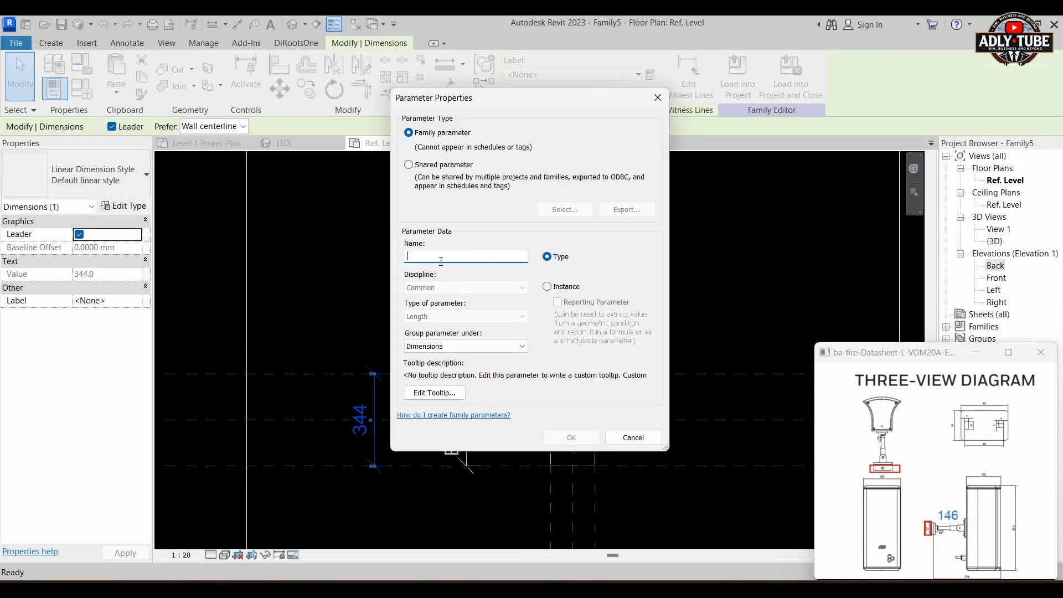
pyautogui.write('Speaker Height')
pyautogui.click(570, 439)
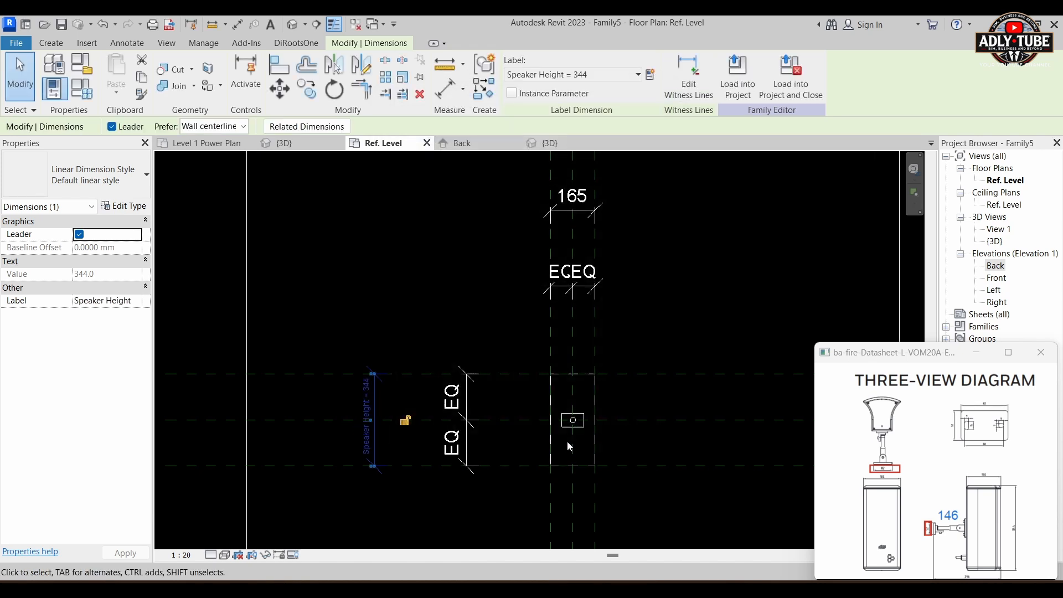
pyautogui.click(688, 233)
# Label the overall dimension between the vertical side planes with a new family type parameter named Speaker Width, grouped under Dimensions
pyautogui.scroll(2, 580, 216)
pyautogui.click(573, 211)
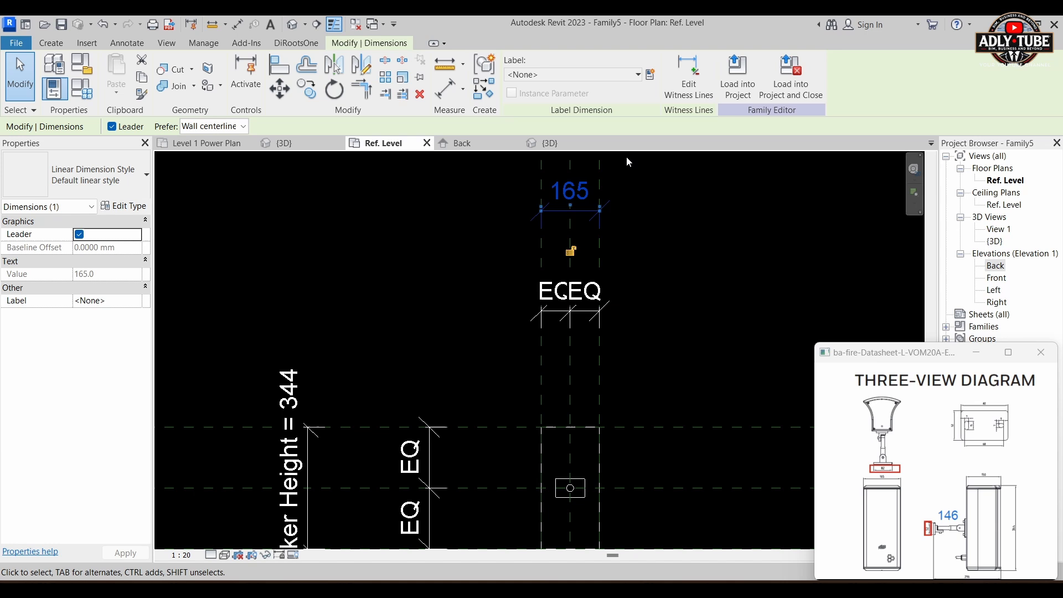
pyautogui.click(652, 76)
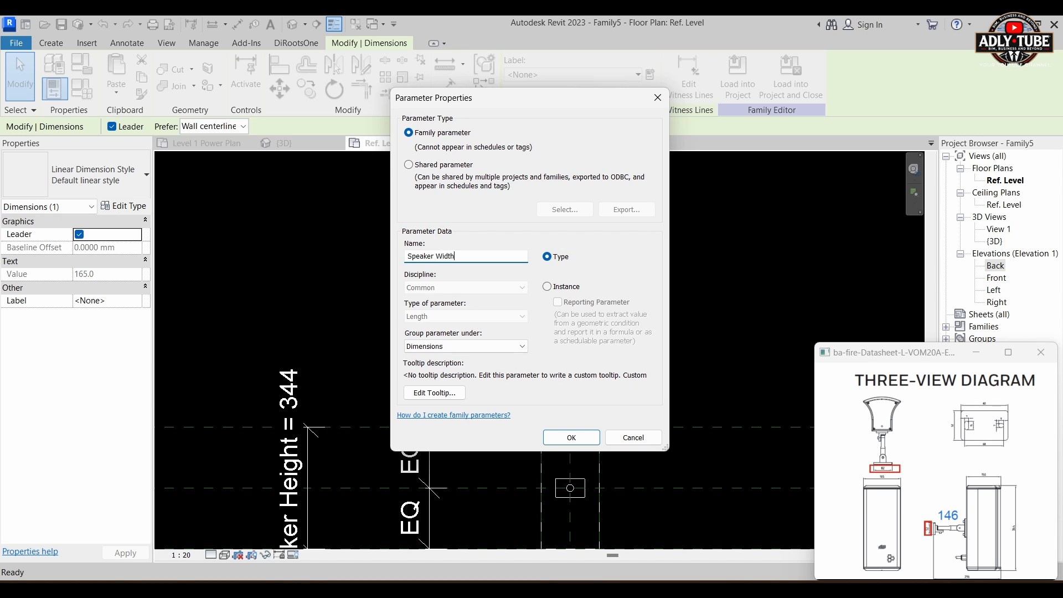
pyautogui.click(572, 437)
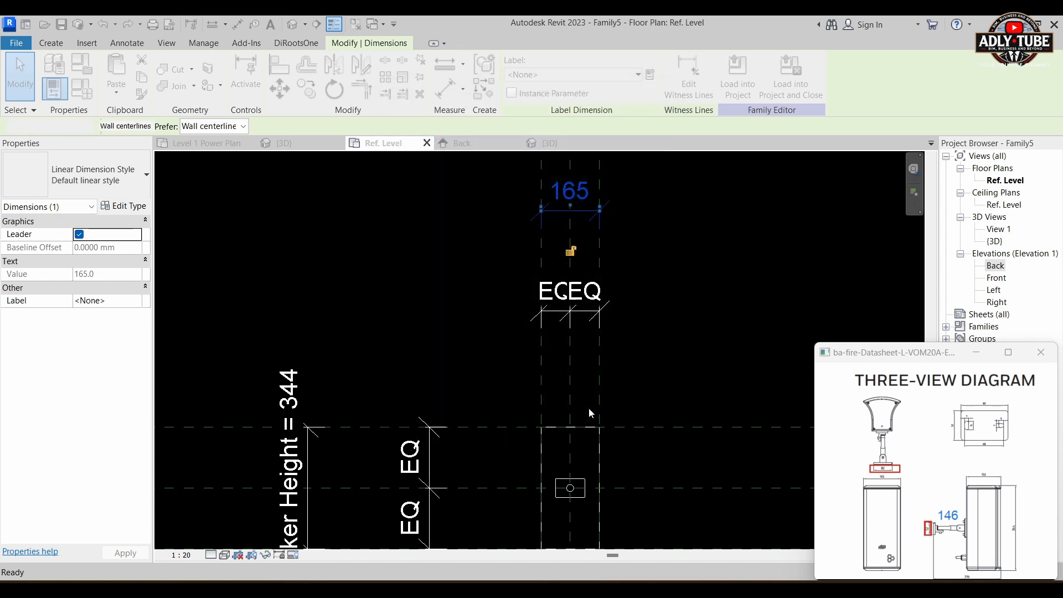
pyautogui.scroll(-1, 626, 233)
pyautogui.click(675, 264)
# Inspect the speaker body, arm and plate from several angles in the 3D view
pyautogui.scroll(-2, 675, 265)
pyautogui.moveTo(569, 298); pyautogui.dragTo(472, 303, button='middle')
pyautogui.scroll(2, 500, 347)
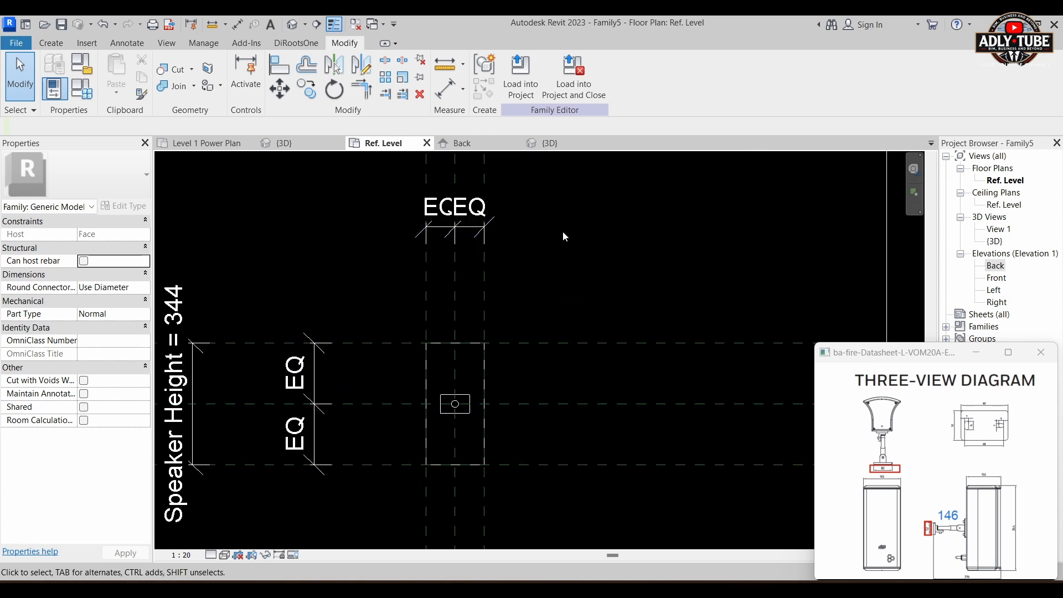
pyautogui.click(550, 143)
pyautogui.scroll(-3, 559, 281)
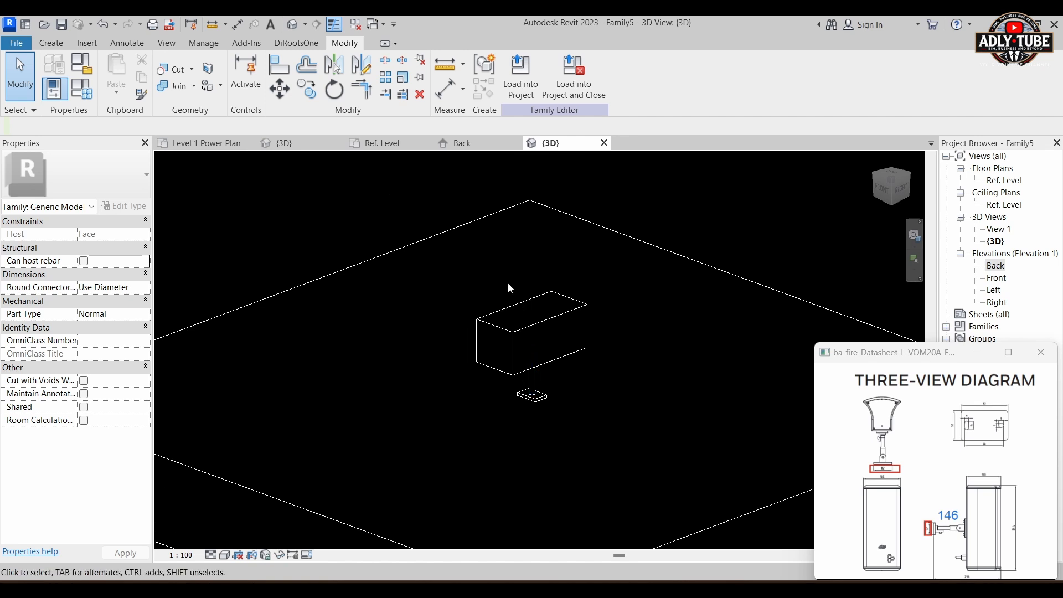
pyautogui.keyDown('shift'); pyautogui.moveTo(612, 447); pyautogui.dragTo(709, 463, button='middle'); pyautogui.keyUp('shift')
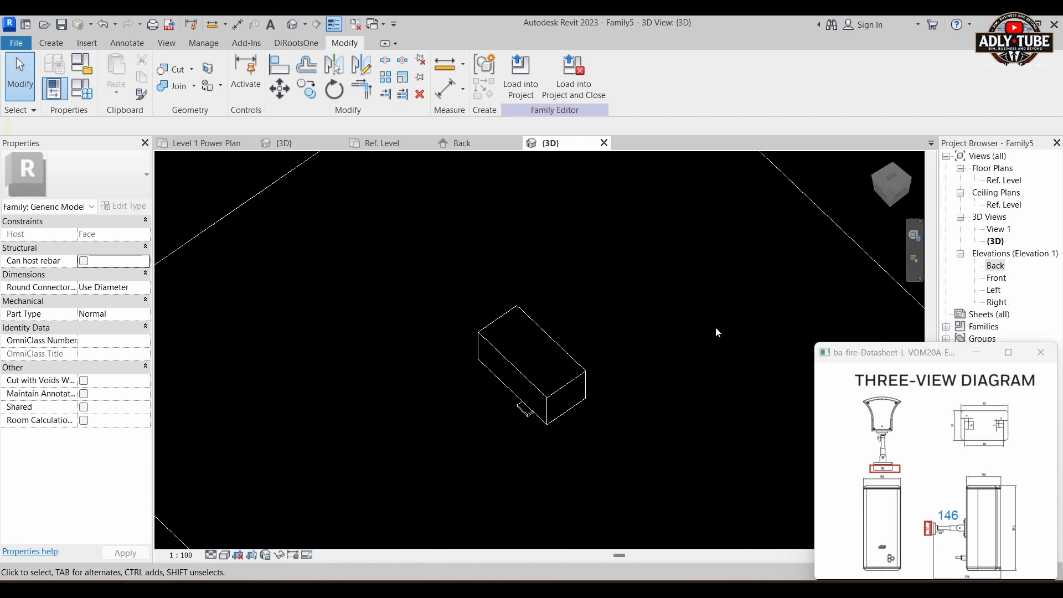
pyautogui.scroll(-4, 594, 309)
pyautogui.click(882, 166)
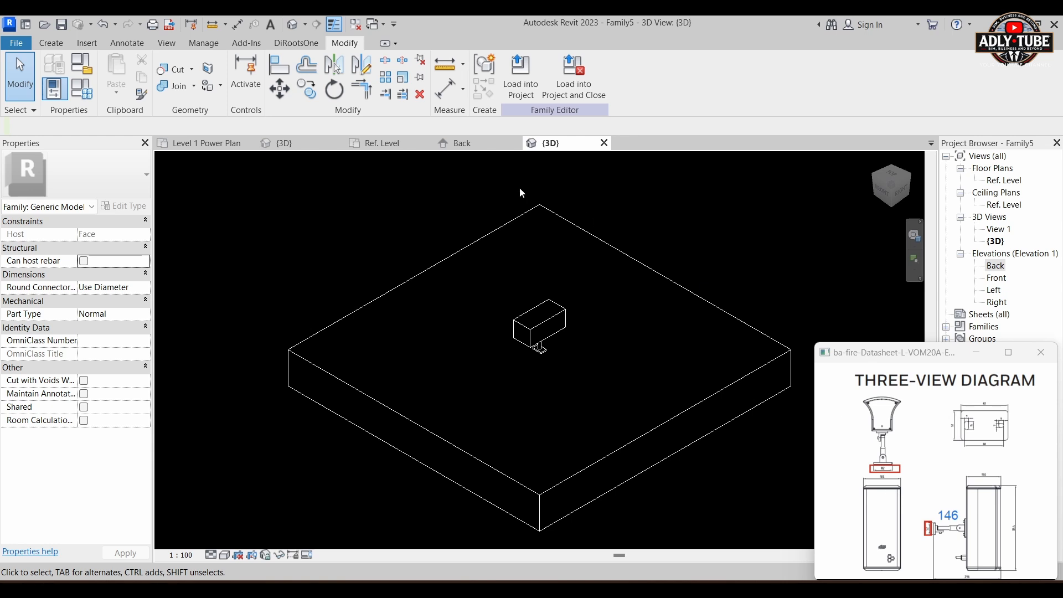
# In the Ref. Level view, start a void extrusion and sketch its first line 10 mm inside the speaker body's upper edge
pyautogui.hotkey('ctrl', 'Tab')
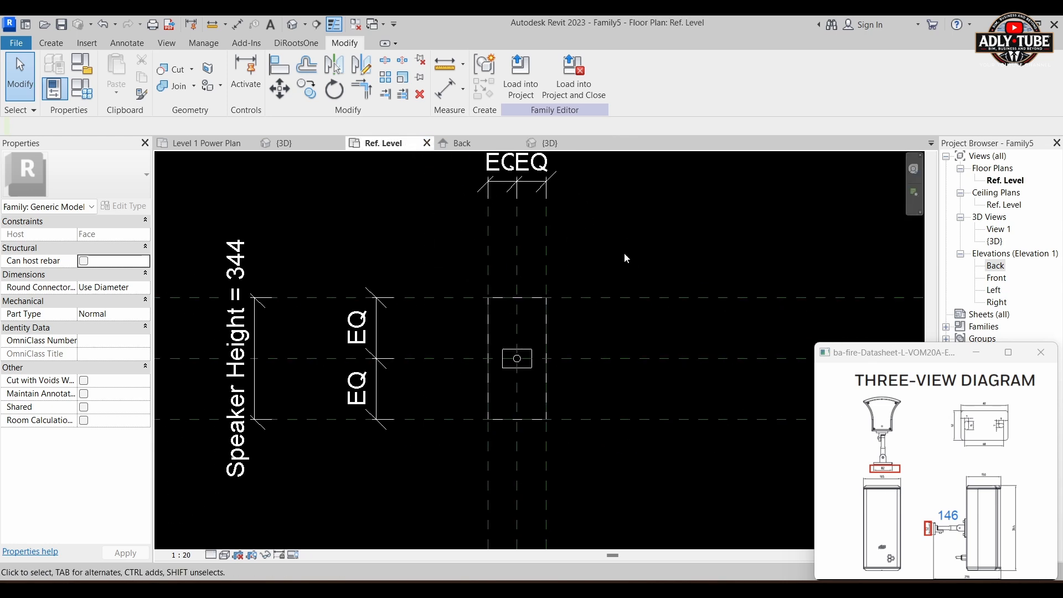
pyautogui.moveTo(625, 258); pyautogui.dragTo(599, 290, button='middle')
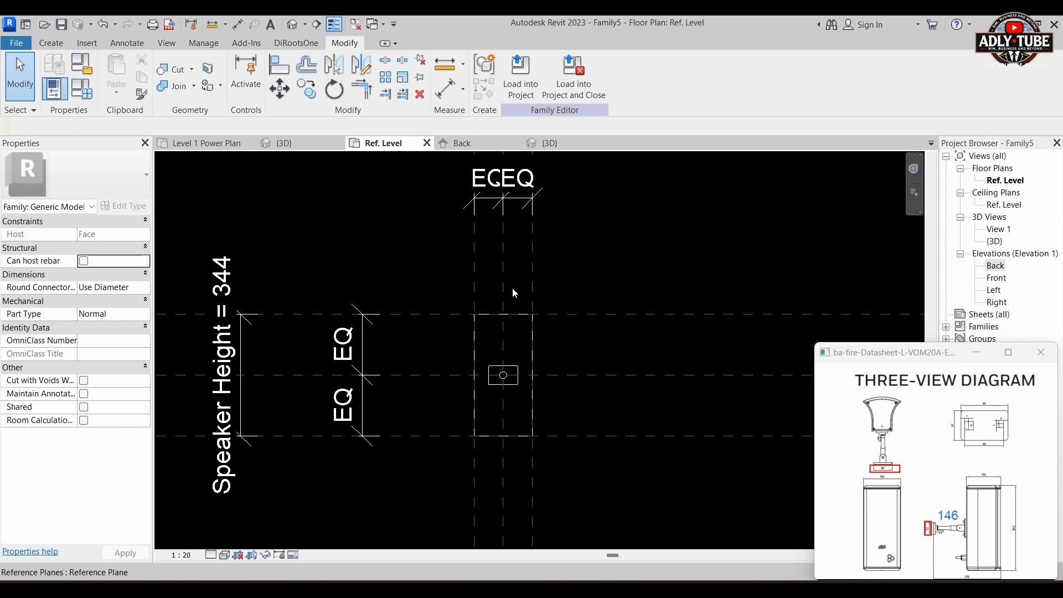
pyautogui.click(494, 320)
pyautogui.click(665, 275)
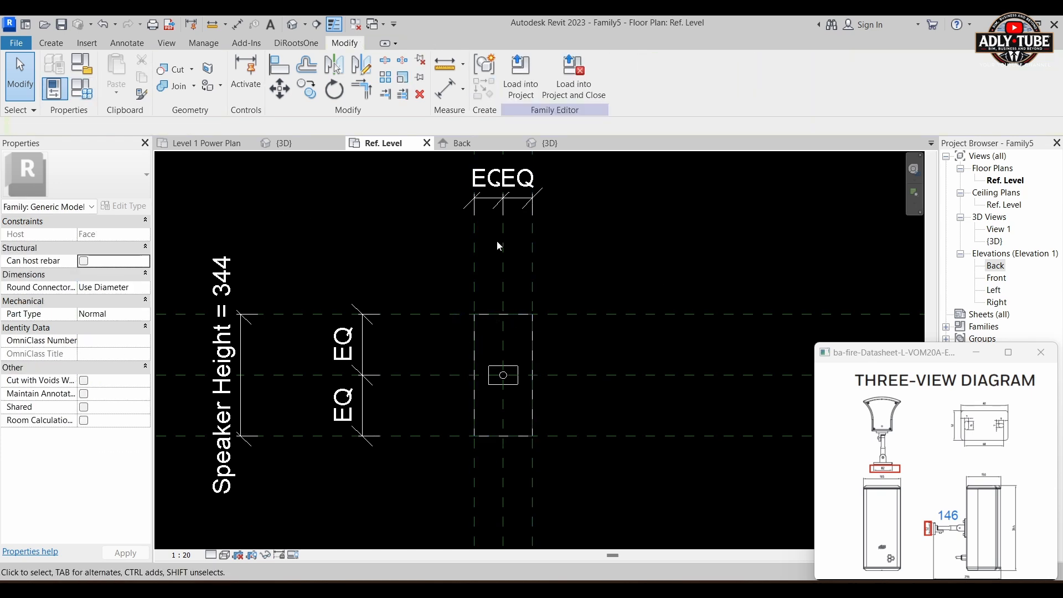
pyautogui.click(54, 45)
pyautogui.click(270, 91)
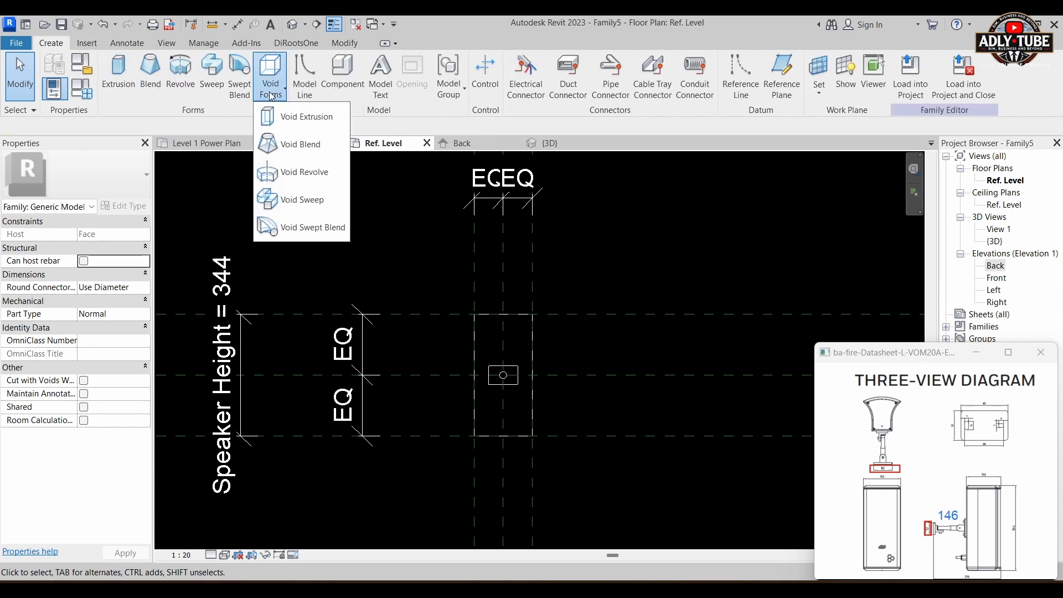
pyautogui.click(287, 117)
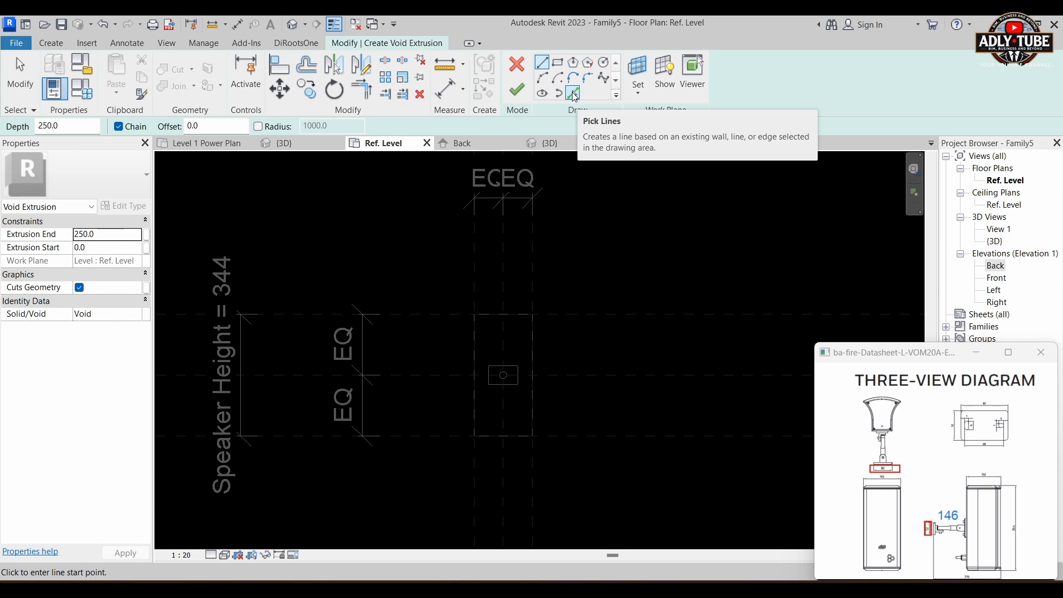
pyautogui.click(573, 92)
pyautogui.scroll(4, 511, 301)
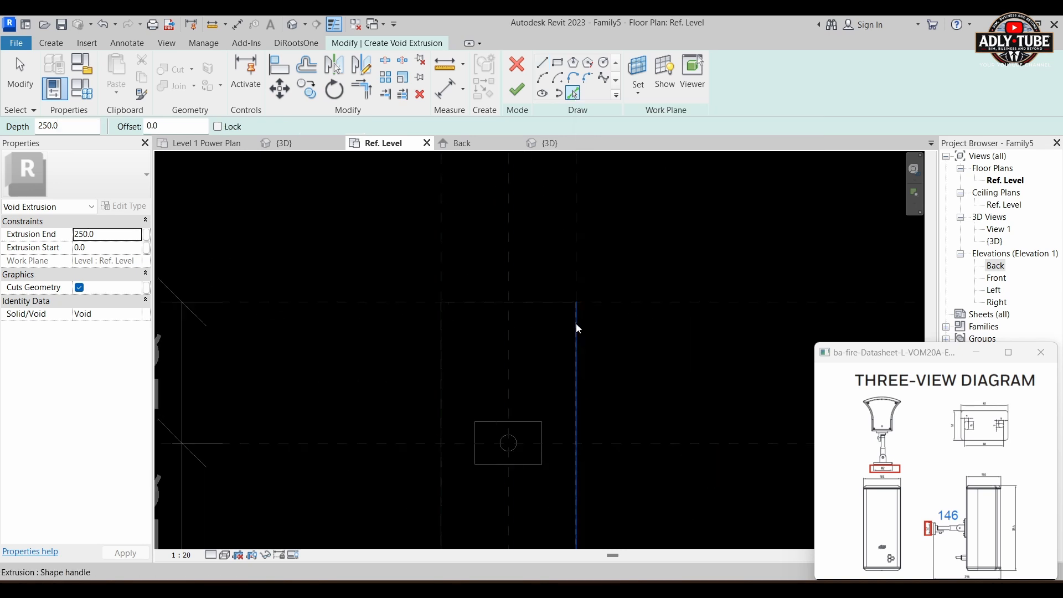
pyautogui.scroll(2, 535, 321)
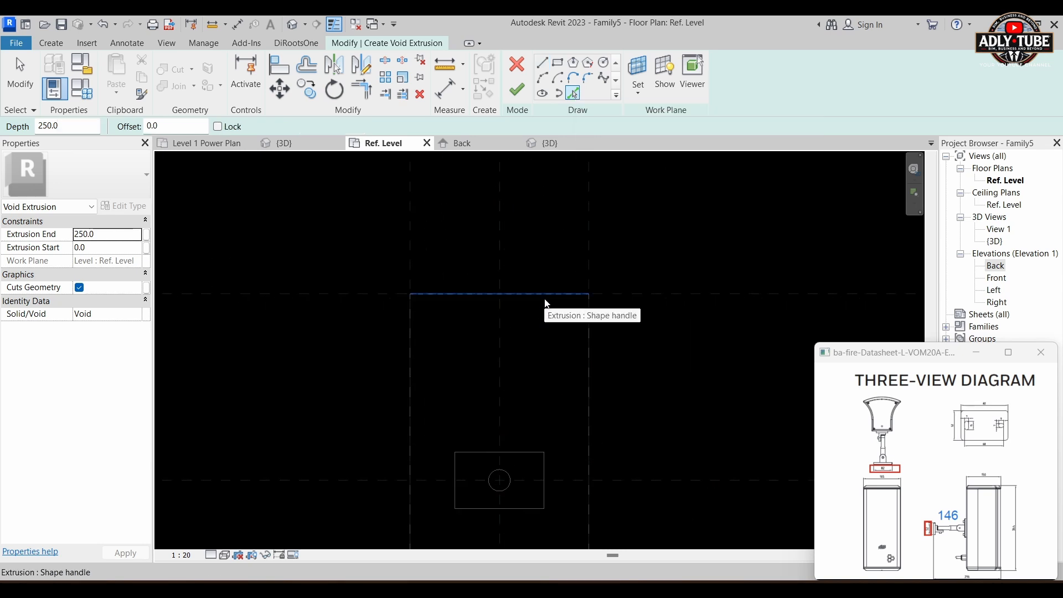
pyautogui.moveTo(174, 125); pyautogui.dragTo(125, 129)
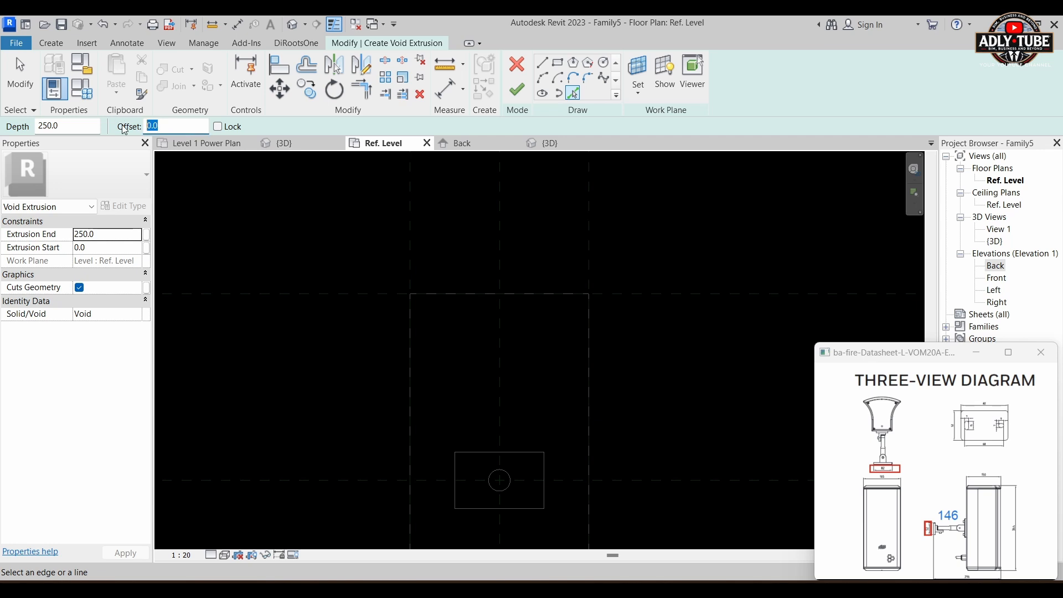
pyautogui.write('10')
pyautogui.click(528, 298)
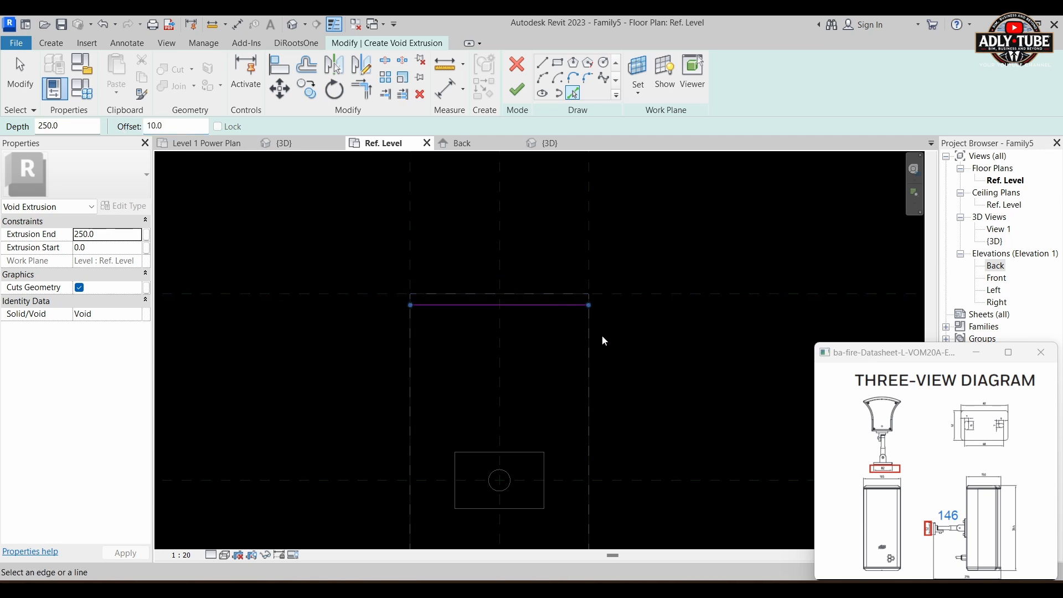
# Complete the void's rectangular profile with lines 10 mm inside the body's other three edges and finish the void extrusion
pyautogui.click(592, 336)
pyautogui.scroll(-2, 498, 340)
pyautogui.click(464, 347)
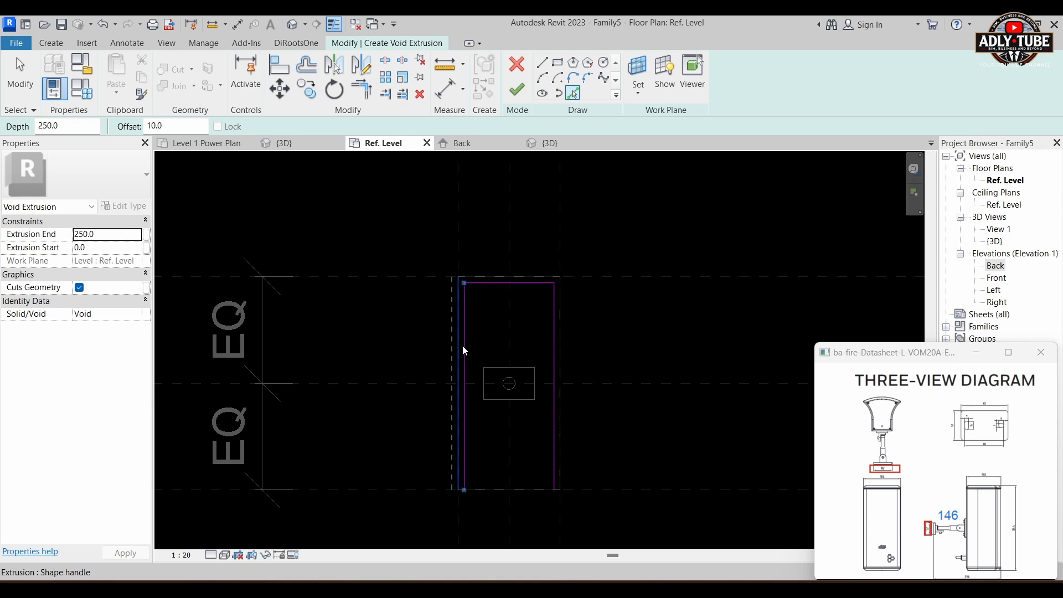
pyautogui.click(520, 489)
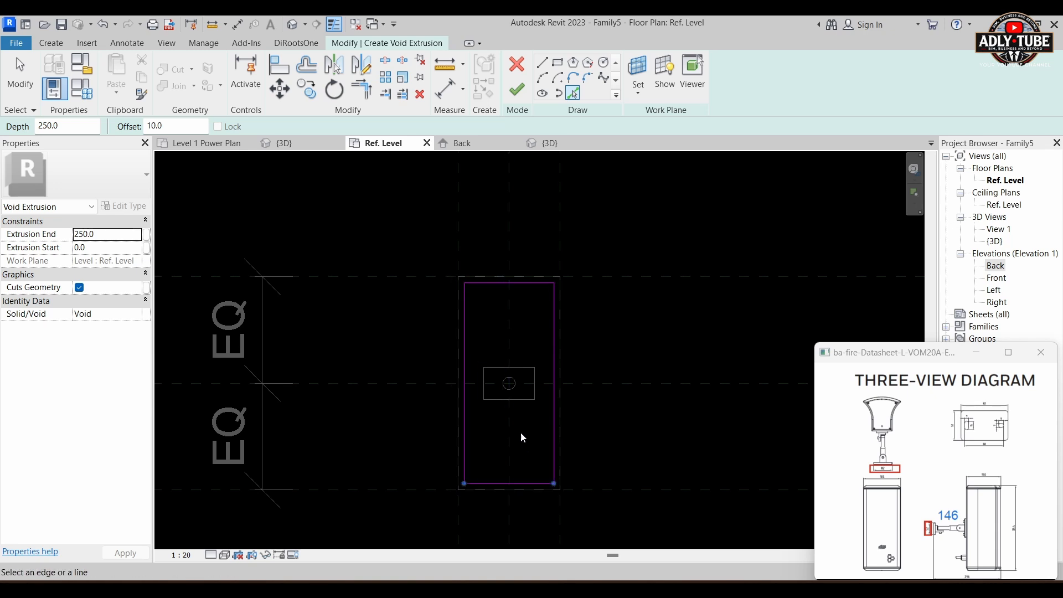
pyautogui.press('Escape')
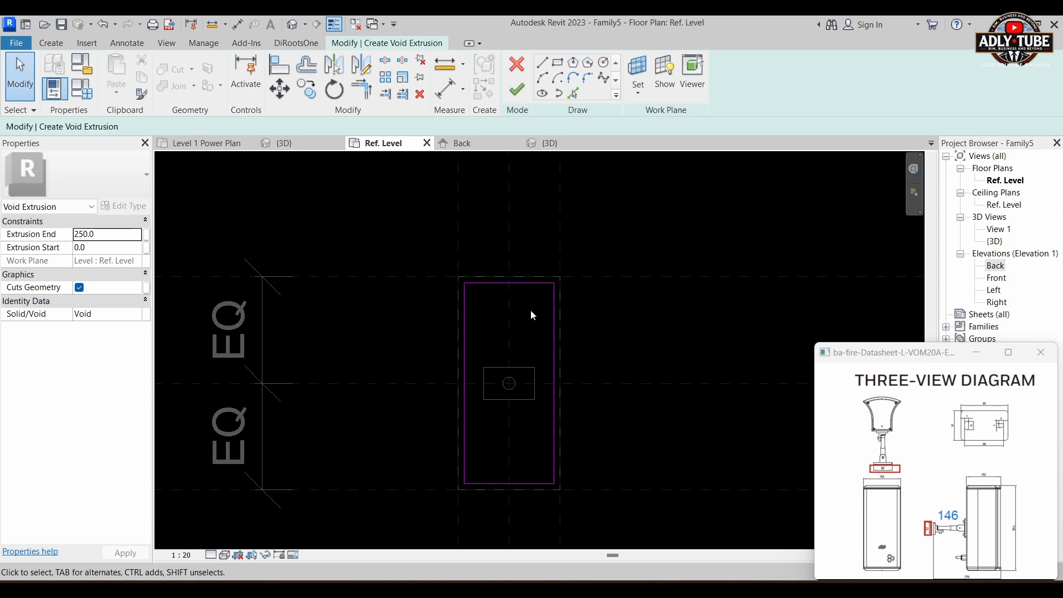
pyautogui.click(520, 96)
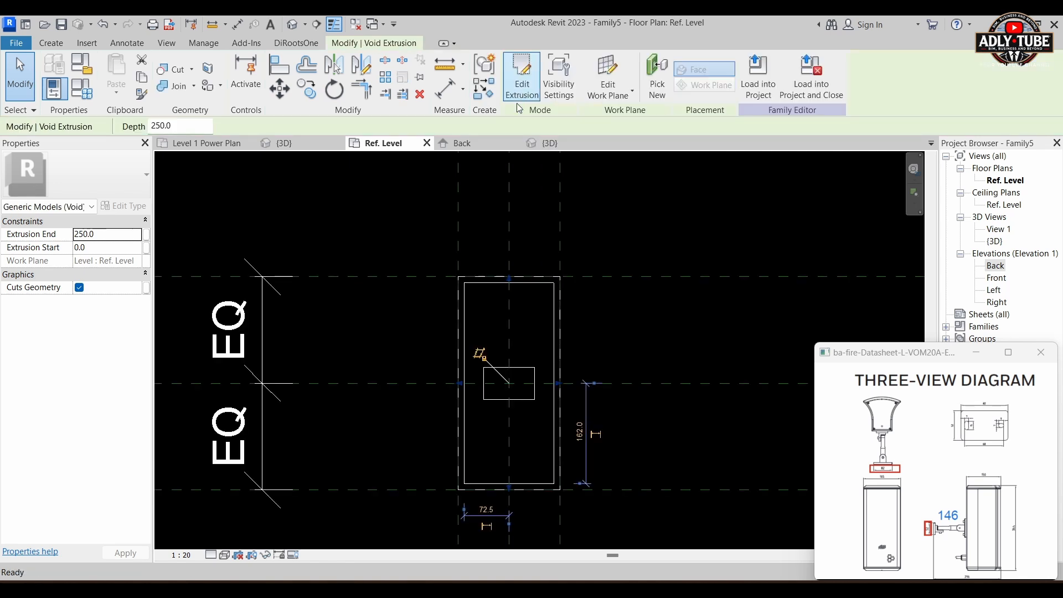
pyautogui.scroll(-2, 530, 258)
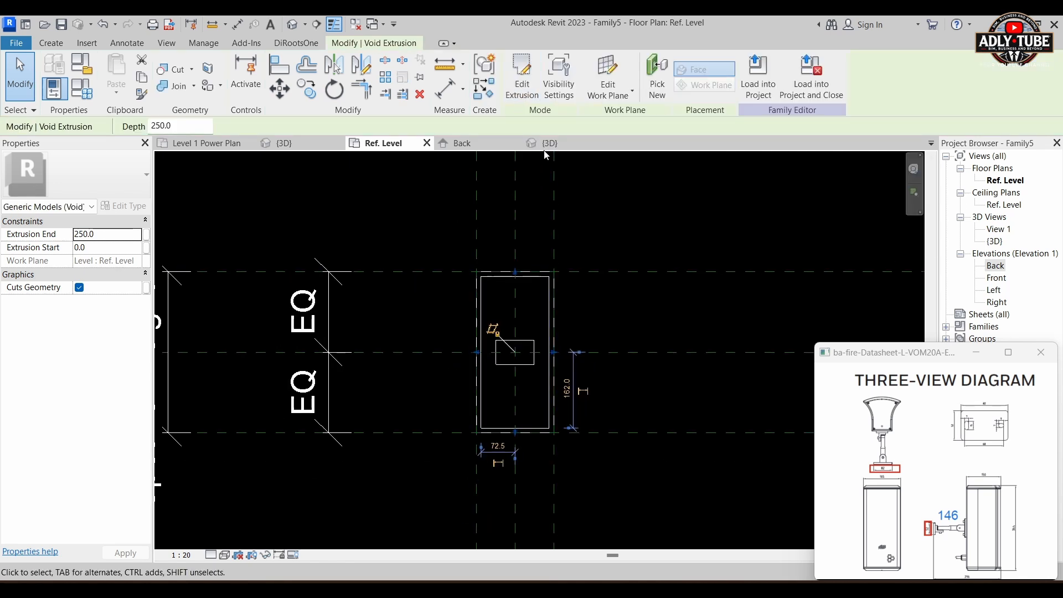
pyautogui.scroll(3, 512, 281)
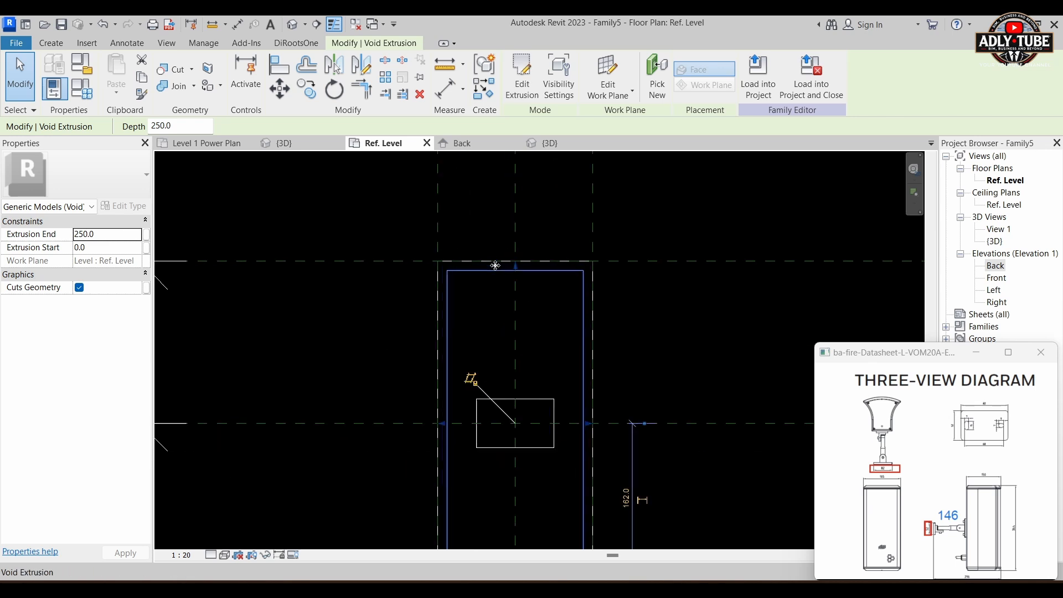
# Add an aligned dimension between the speaker body's upper edge and the void's upper edge, placed beside the body
pyautogui.click(629, 286)
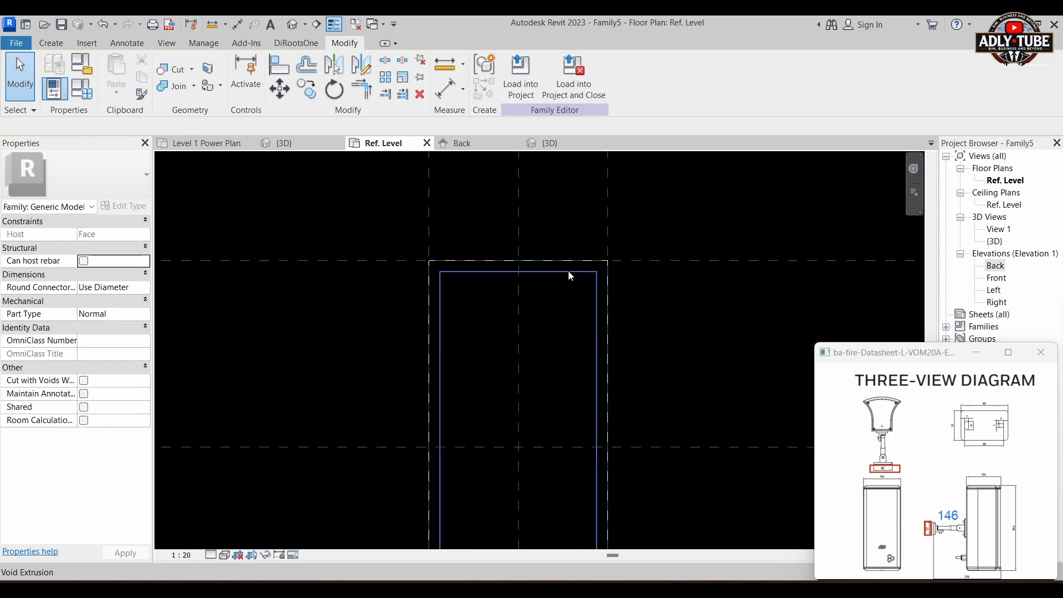
pyautogui.click(569, 271)
pyautogui.click(512, 185)
pyautogui.click(447, 89)
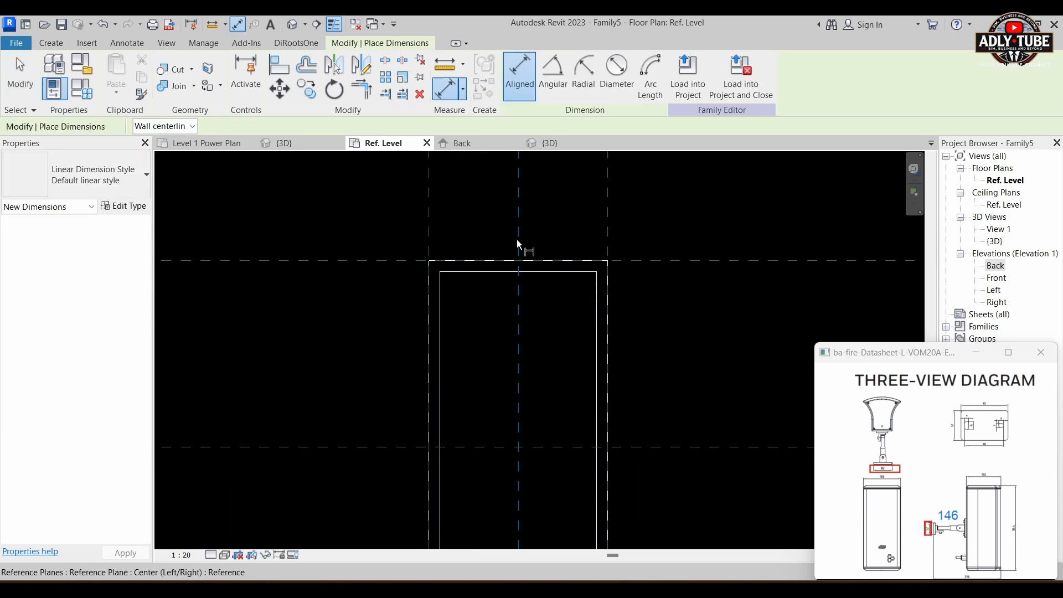
pyautogui.scroll(3, 526, 268)
pyautogui.click(580, 255)
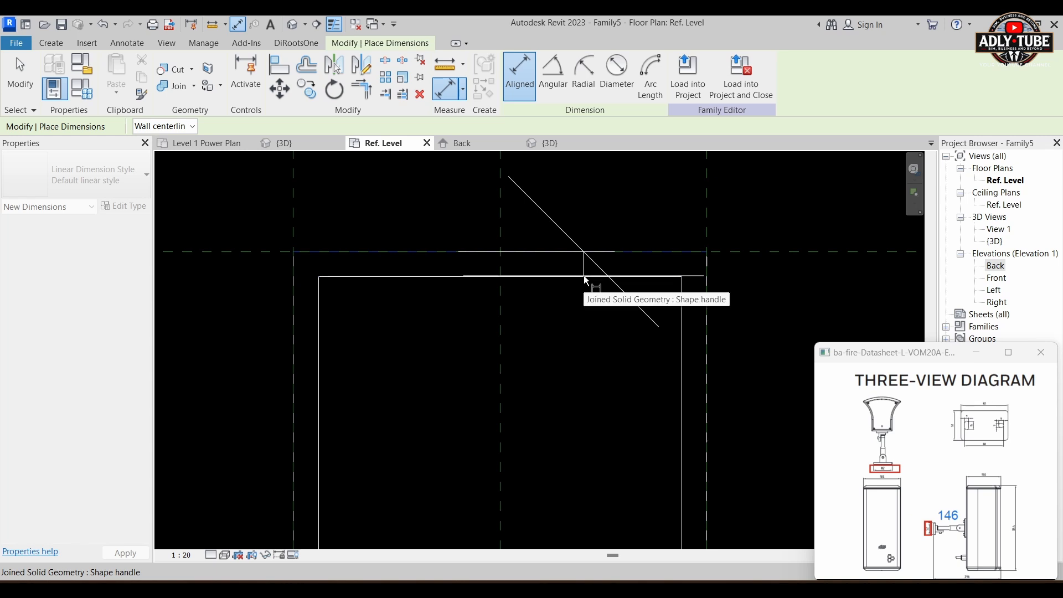
pyautogui.click(584, 275)
pyautogui.scroll(-2, 556, 291)
pyautogui.click(303, 301)
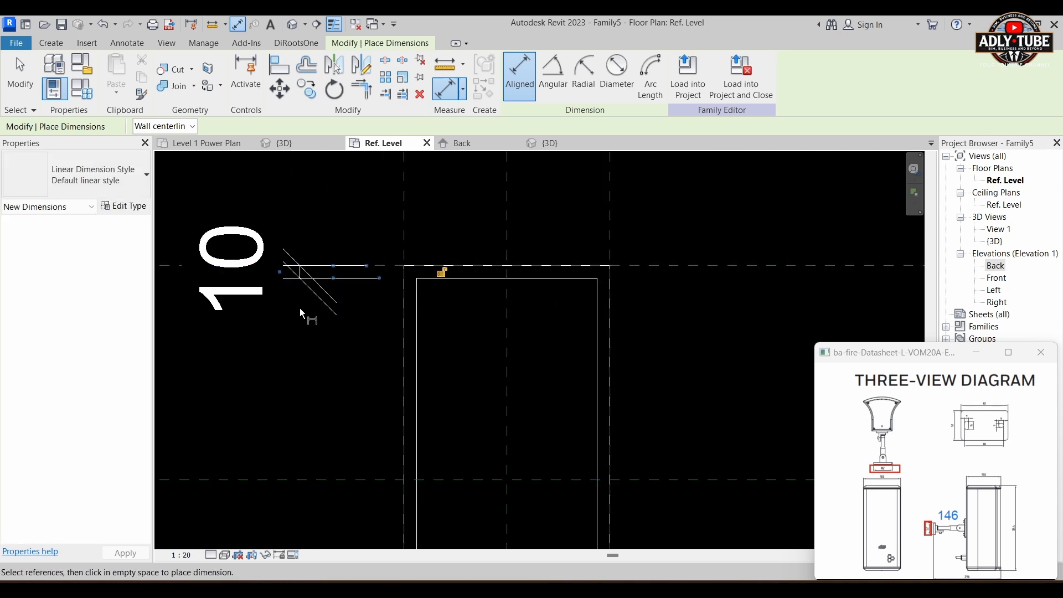
# Dimension the gap between the void's right edge and the body's right edge, and lock that dimension
pyautogui.click(596, 331)
pyautogui.scroll(-1, 619, 351)
pyautogui.scroll(-1, 624, 362)
pyautogui.click(694, 242)
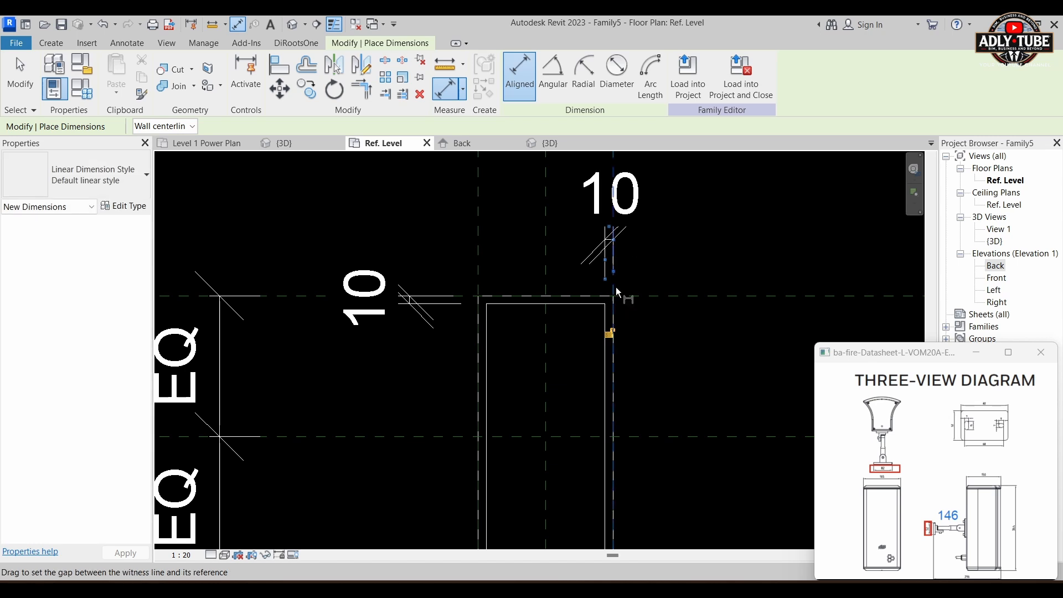
pyautogui.scroll(-1, 611, 336)
pyautogui.scroll(2, 530, 356)
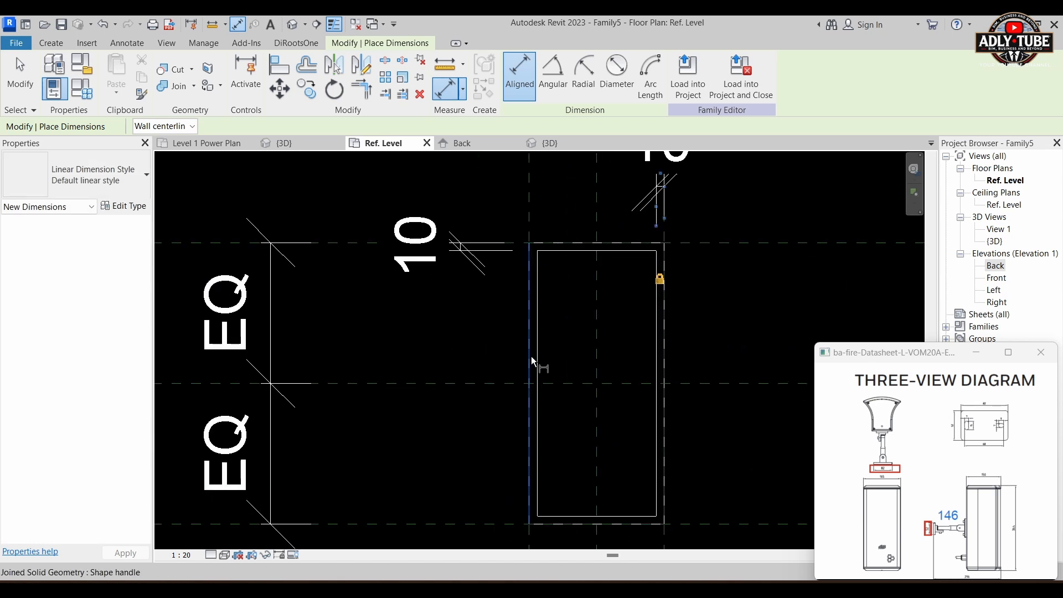
# Dimension the gap between the body's left edge and the void's left edge, placing the dimension below the body
pyautogui.click(536, 336)
pyautogui.click(538, 336)
pyautogui.scroll(-2, 523, 337)
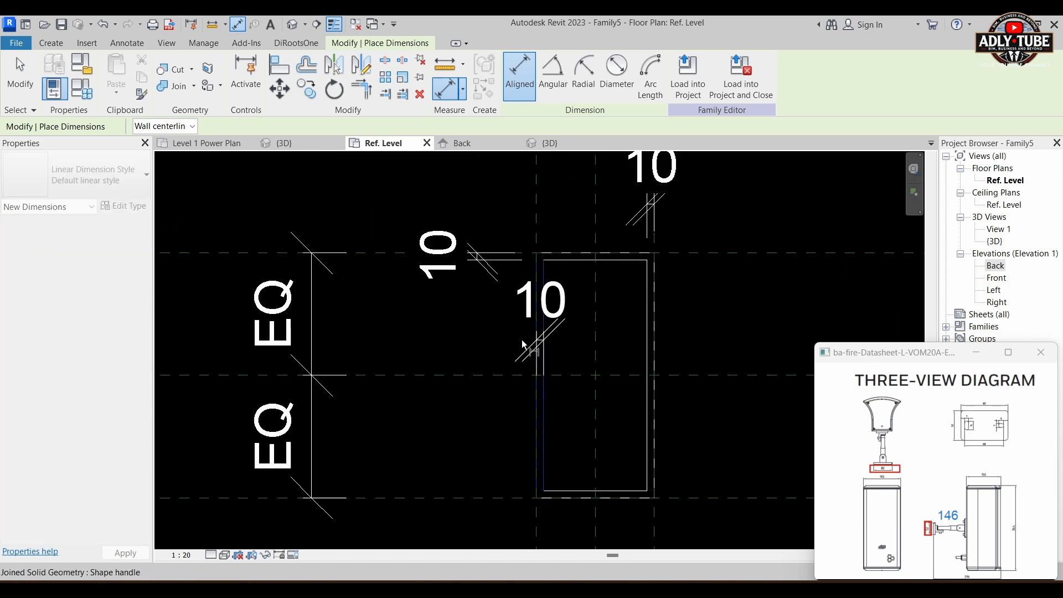
pyautogui.click(522, 514)
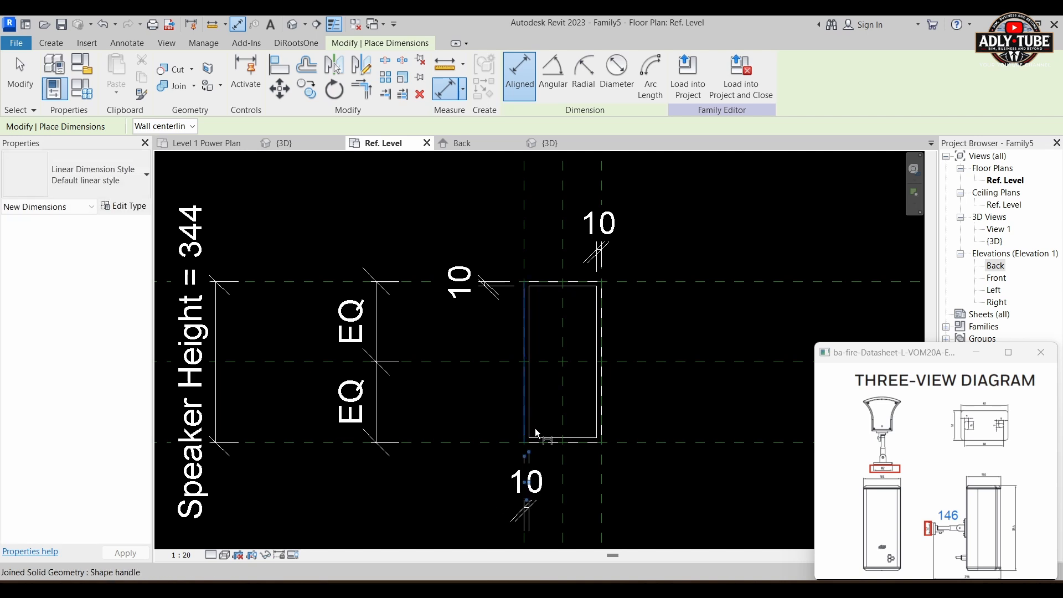
pyautogui.scroll(-1, 523, 495)
pyautogui.scroll(1, 531, 484)
pyautogui.scroll(2, 585, 353)
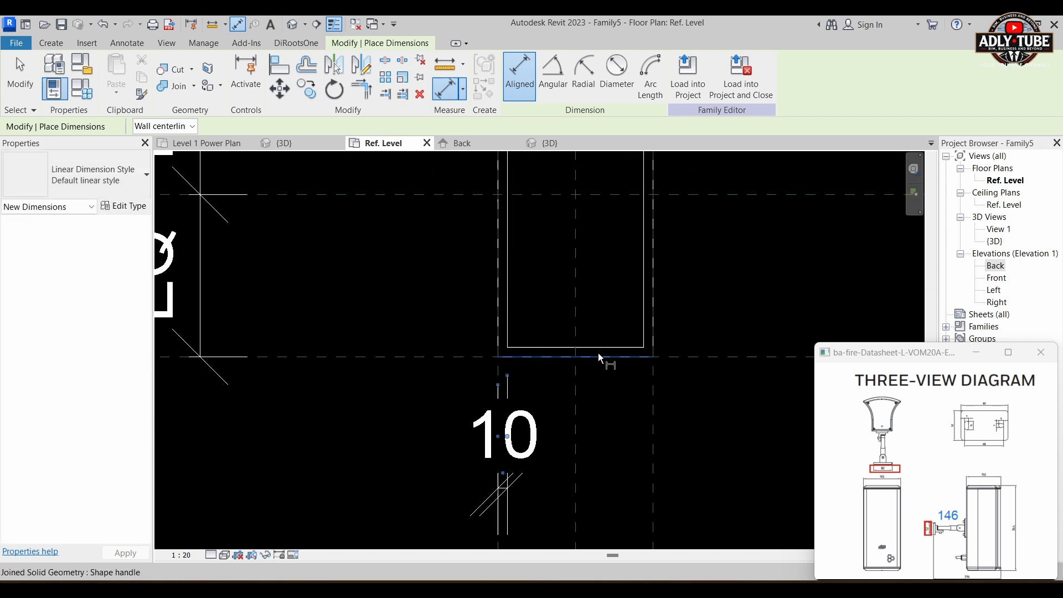
# Dimension the gap between the void's lower edge and the body's lower edge, and lock that dimension
pyautogui.click(613, 348)
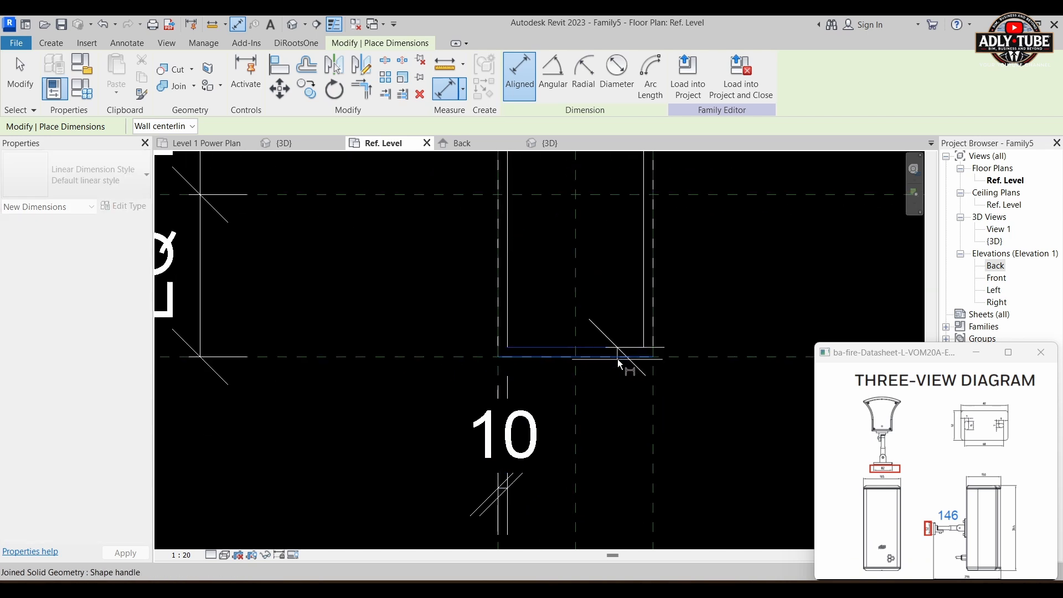
pyautogui.click(616, 358)
pyautogui.scroll(-1, 616, 358)
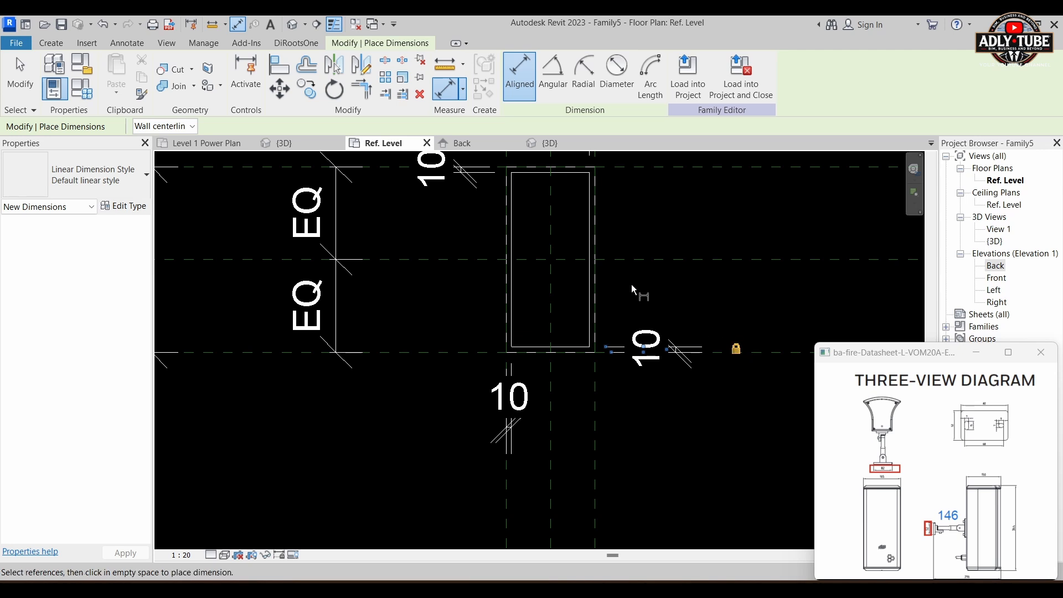
pyautogui.click(684, 319)
pyautogui.scroll(-2, 631, 310)
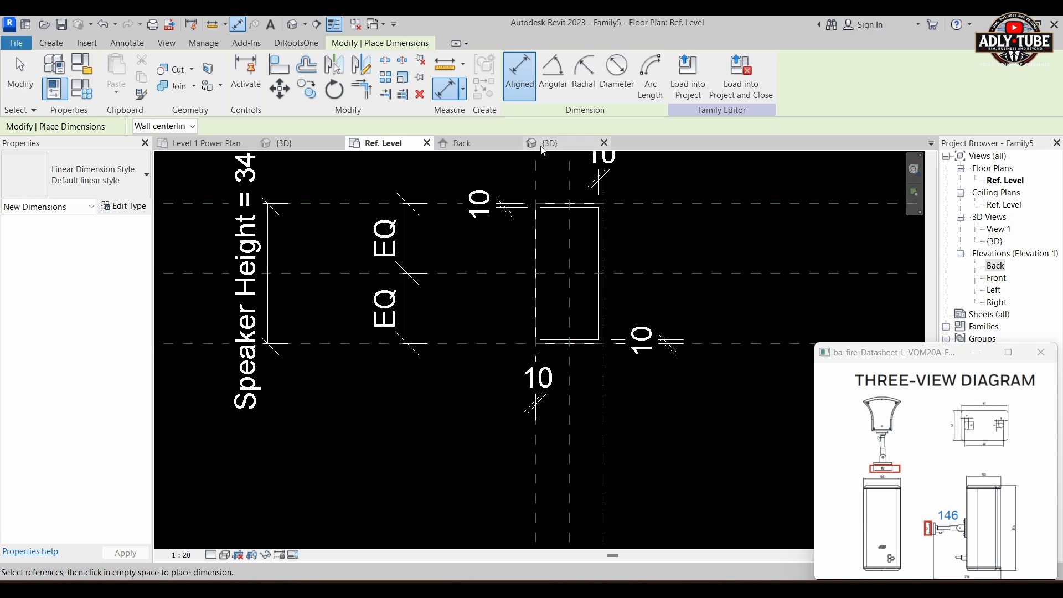
# In the Back elevation, stretch the void extrusion's upper face to the reference plane at the body's top and lock it there
pyautogui.click(470, 142)
pyautogui.scroll(3, 536, 301)
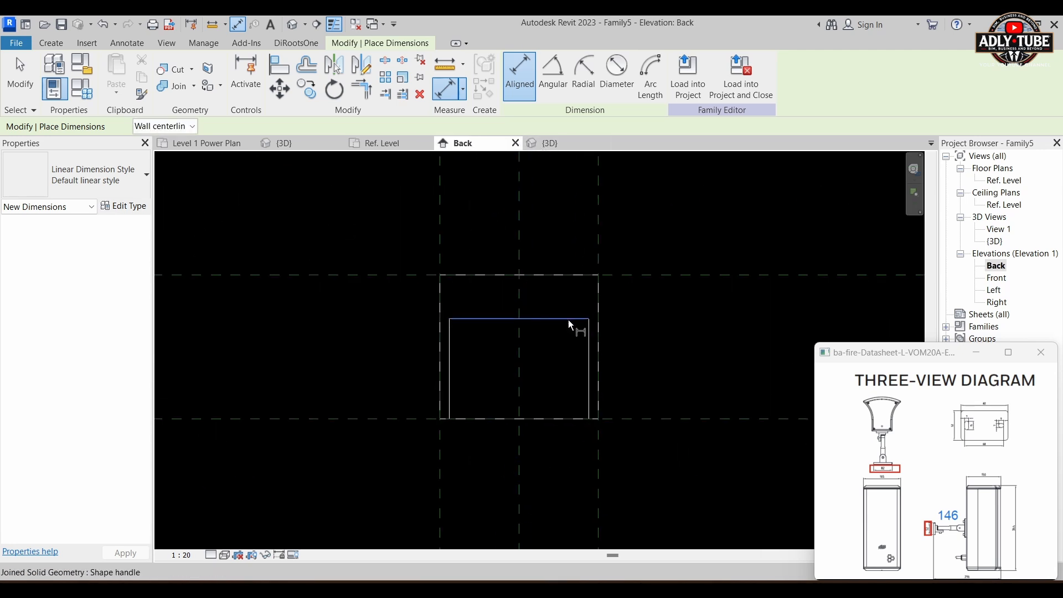
pyautogui.press('Escape')
pyautogui.press('Escape')
pyautogui.scroll(-2, 553, 288)
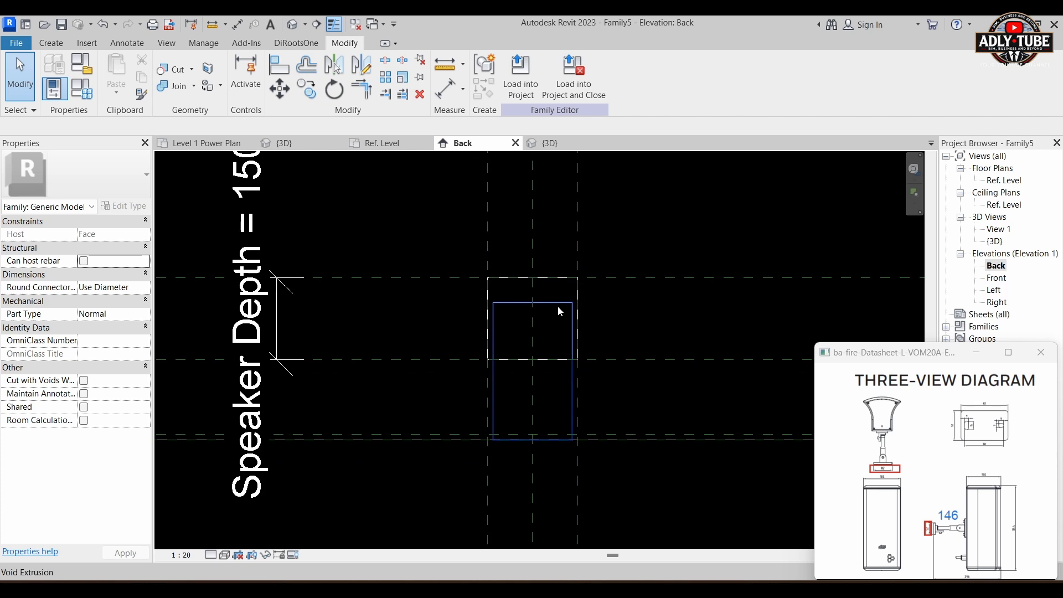
pyautogui.click(556, 306)
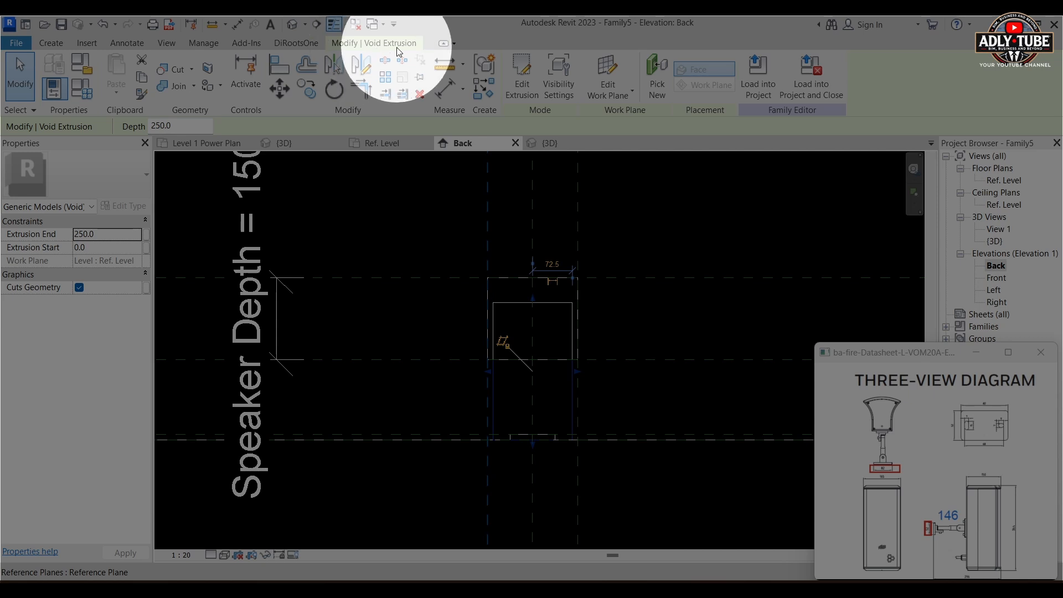
pyautogui.scroll(2, 538, 310)
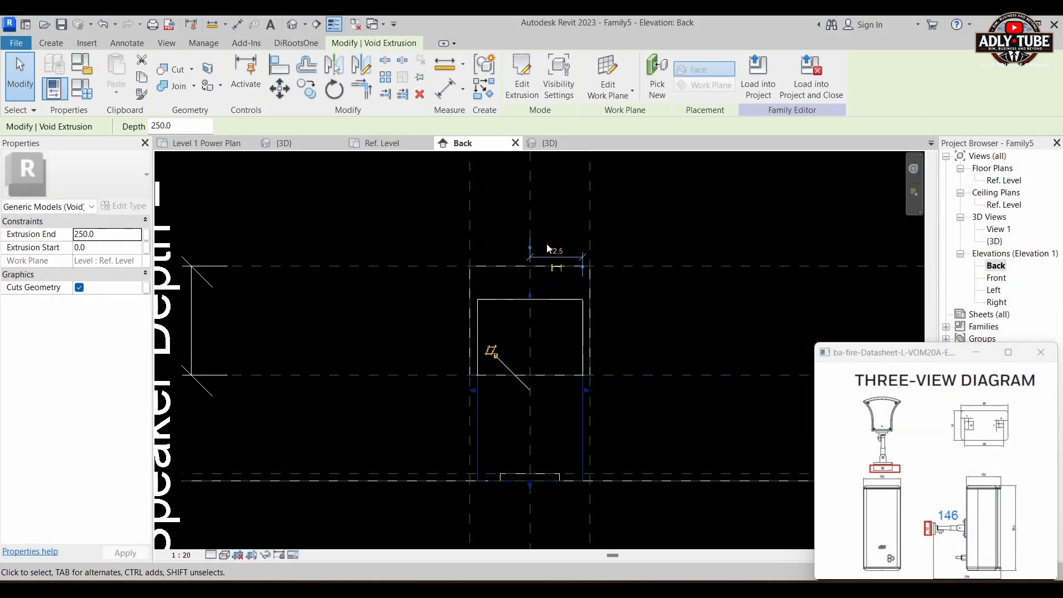
pyautogui.scroll(-3, 652, 427)
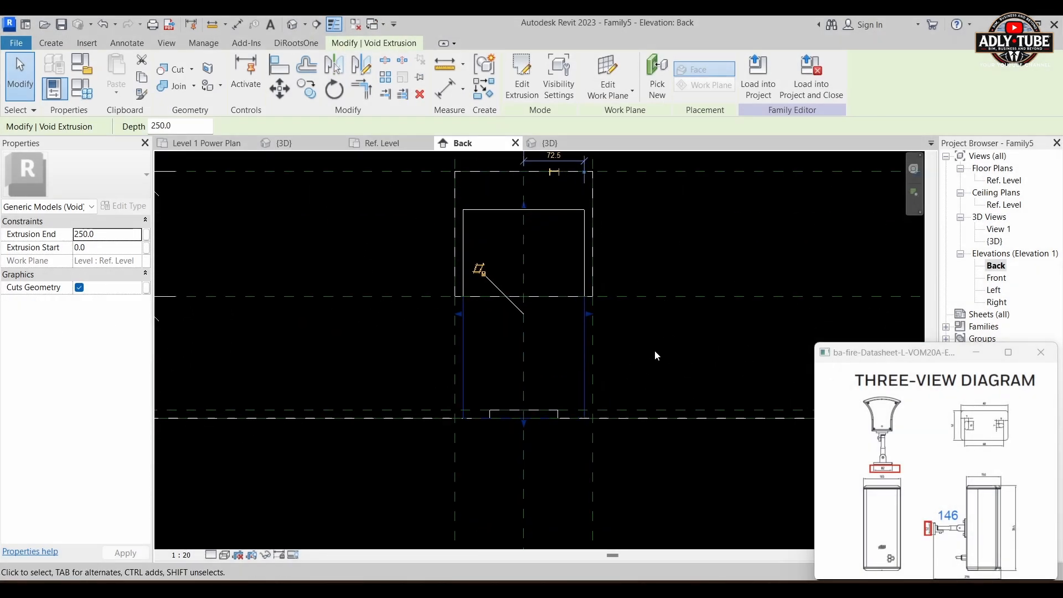
pyautogui.scroll(3, 595, 327)
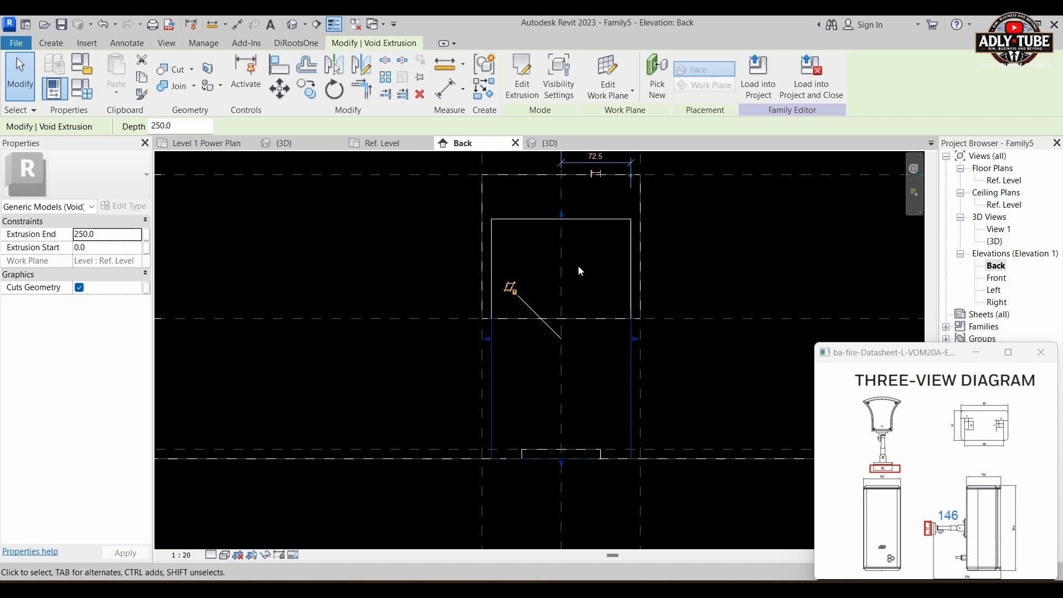
pyautogui.moveTo(539, 200); pyautogui.dragTo(551, 301, button='middle')
pyautogui.scroll(1, 577, 317)
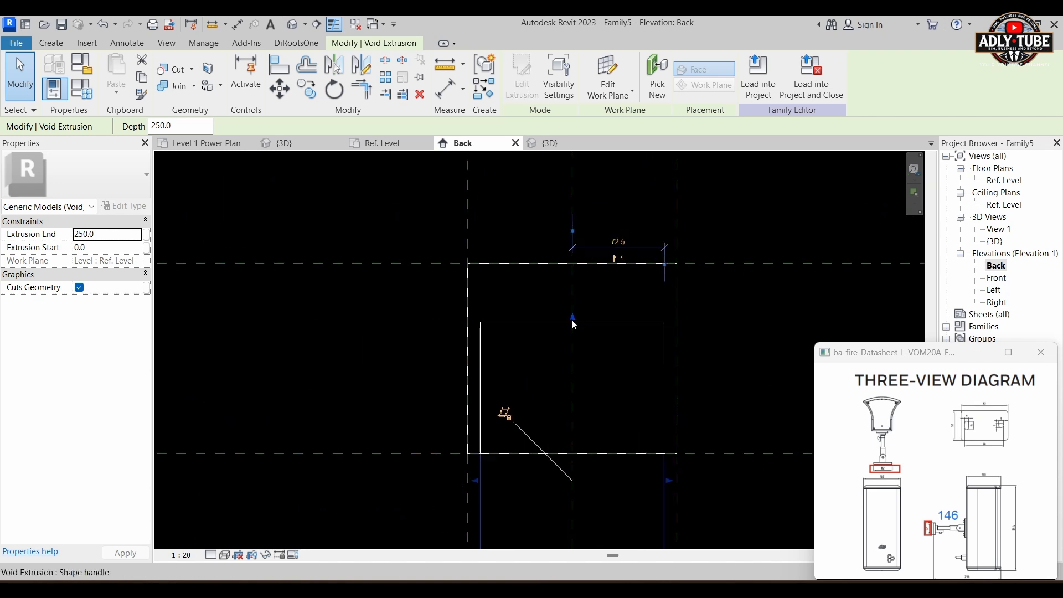
pyautogui.moveTo(574, 325); pyautogui.dragTo(575, 267)
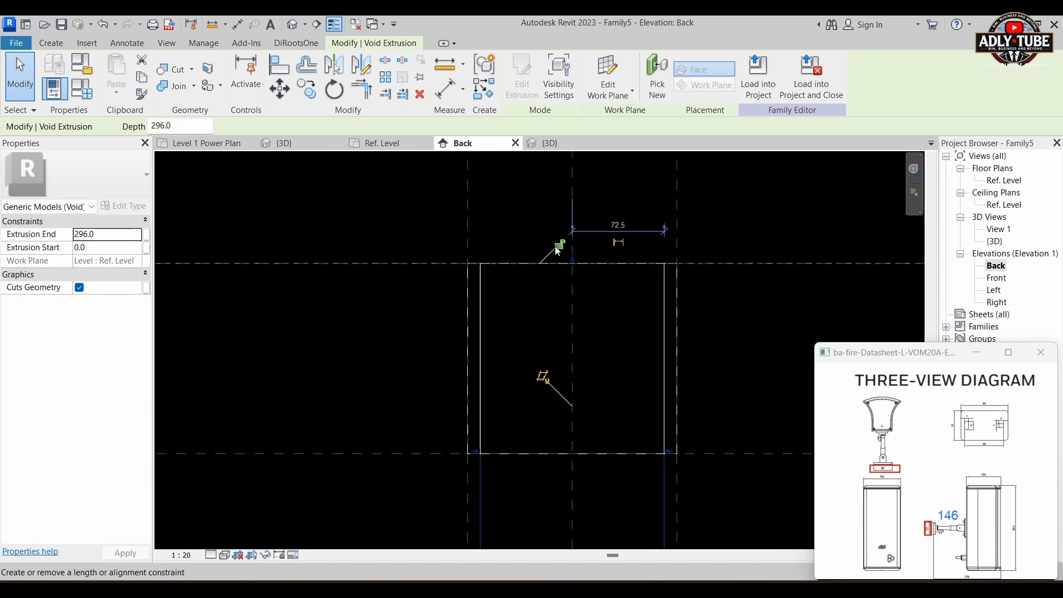
# Raise the void extrusion's lower face to about 19 mm above the underside of the speaker body
pyautogui.scroll(-3, 562, 239)
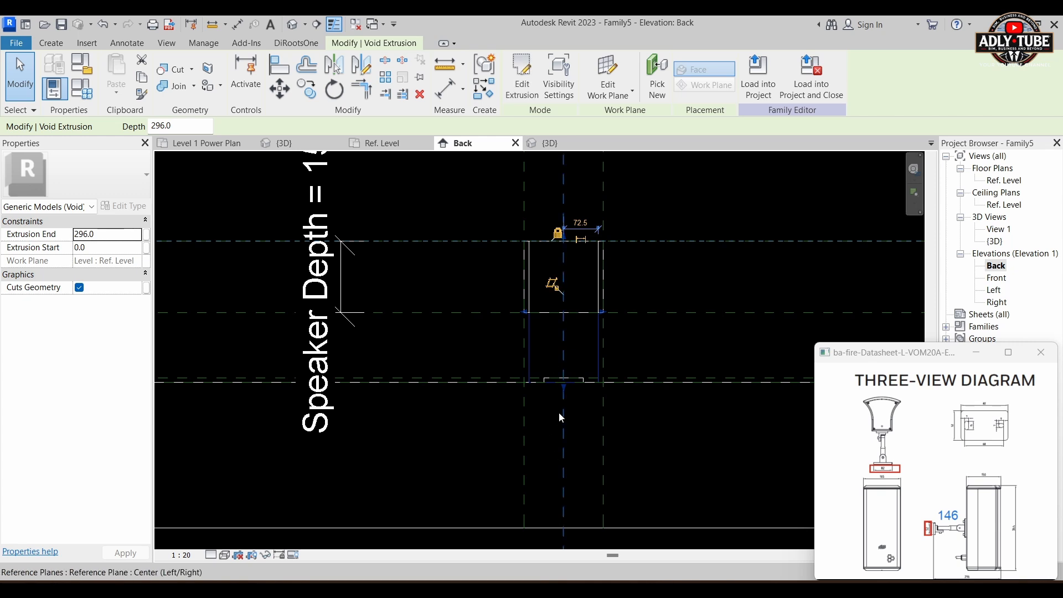
pyautogui.scroll(2, 551, 227)
pyautogui.moveTo(566, 378); pyautogui.dragTo(577, 260)
pyautogui.scroll(2, 578, 260)
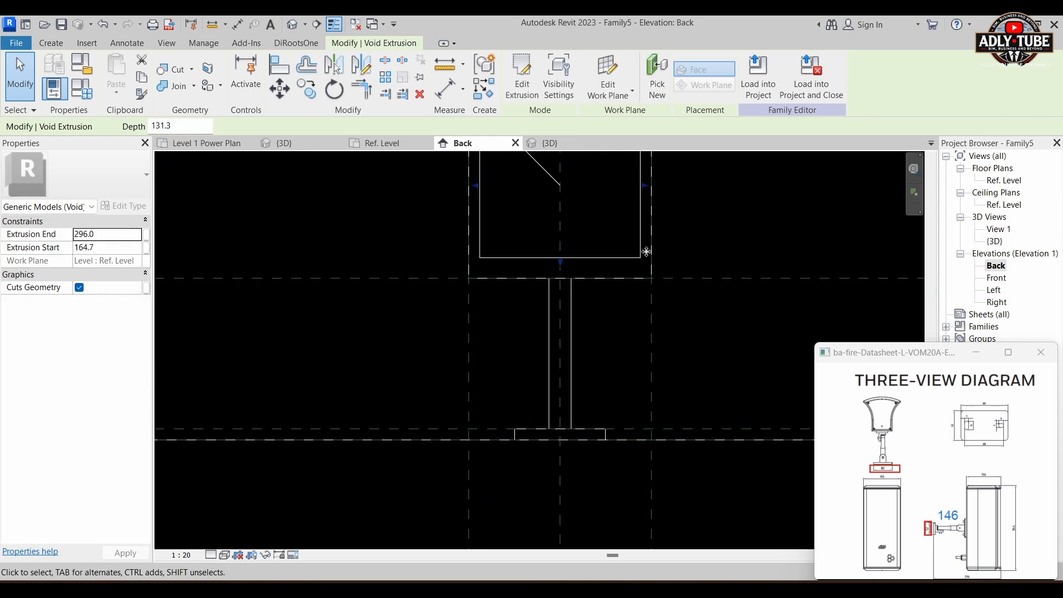
pyautogui.scroll(-2, 707, 308)
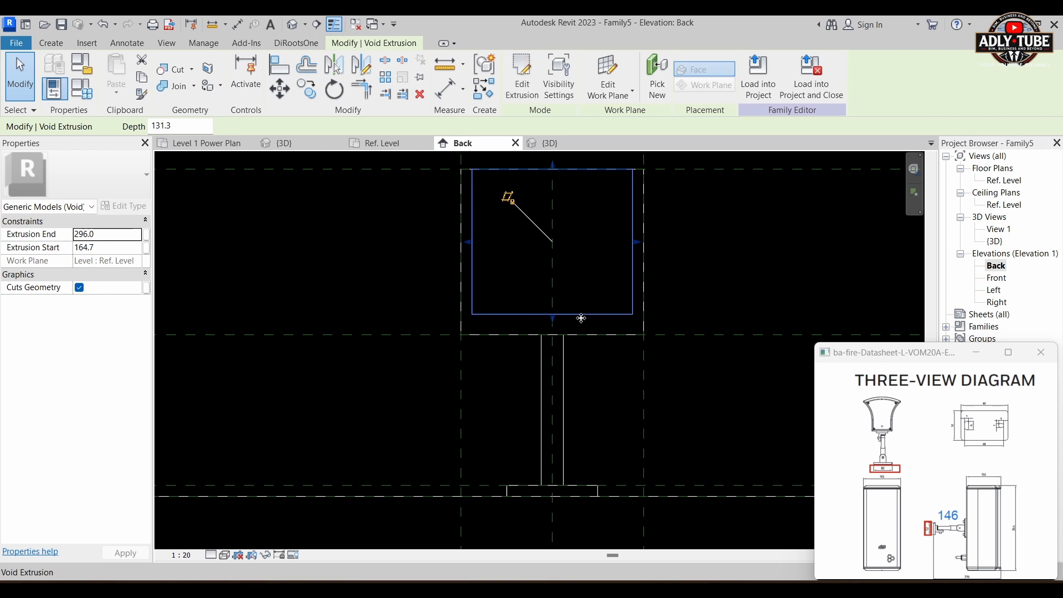
# Dimension the gap between the void's lower face and the body's underside in the Back elevation, and lock the dimension
pyautogui.click(449, 89)
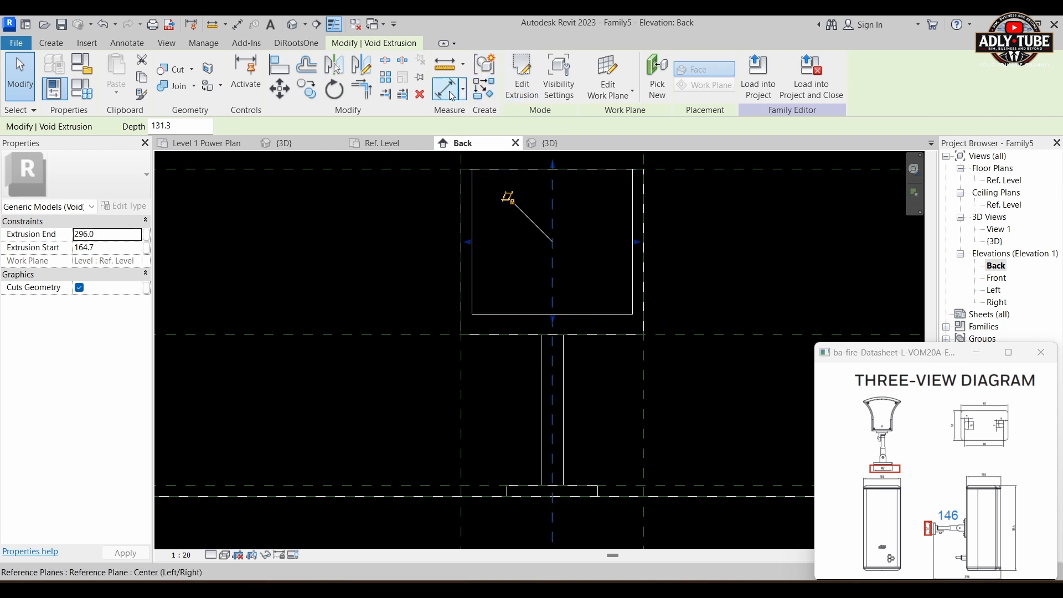
pyautogui.scroll(2, 605, 314)
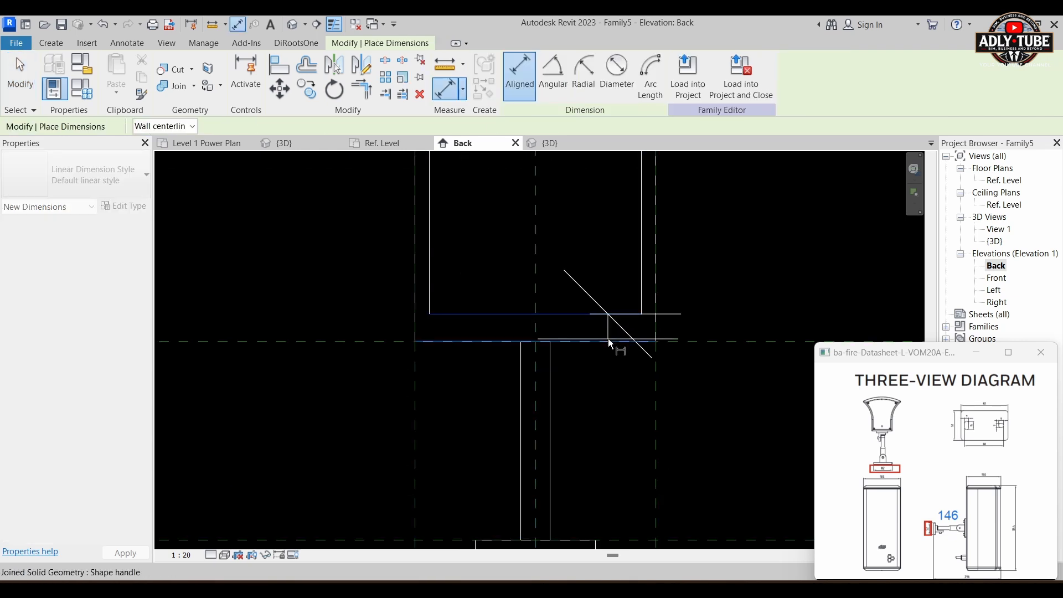
pyautogui.scroll(-2, 557, 334)
pyautogui.click(698, 299)
pyautogui.press('Escape')
pyautogui.press('Escape')
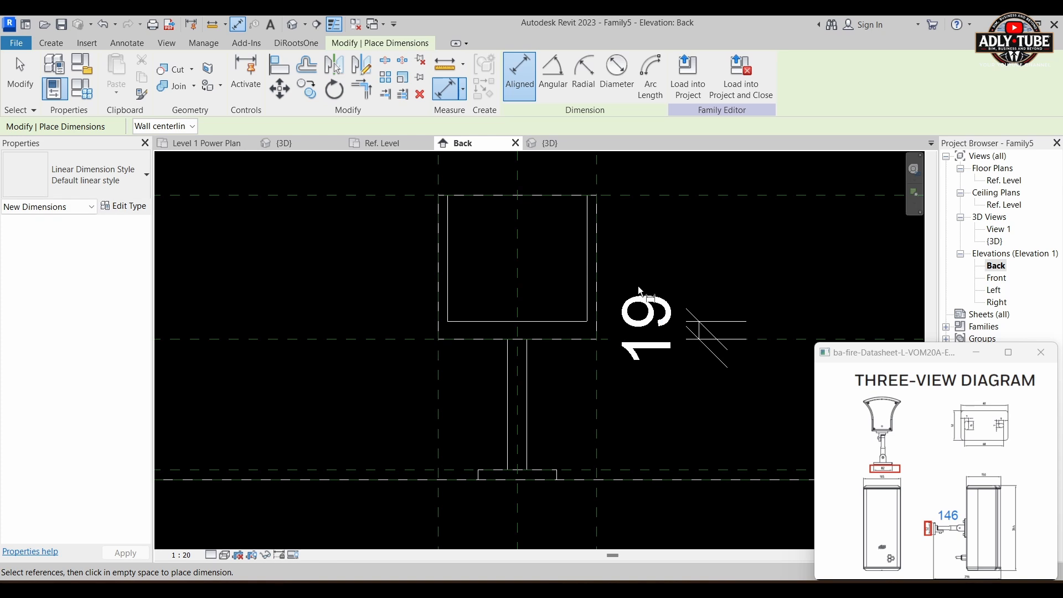
pyautogui.click(552, 326)
pyautogui.press('Escape')
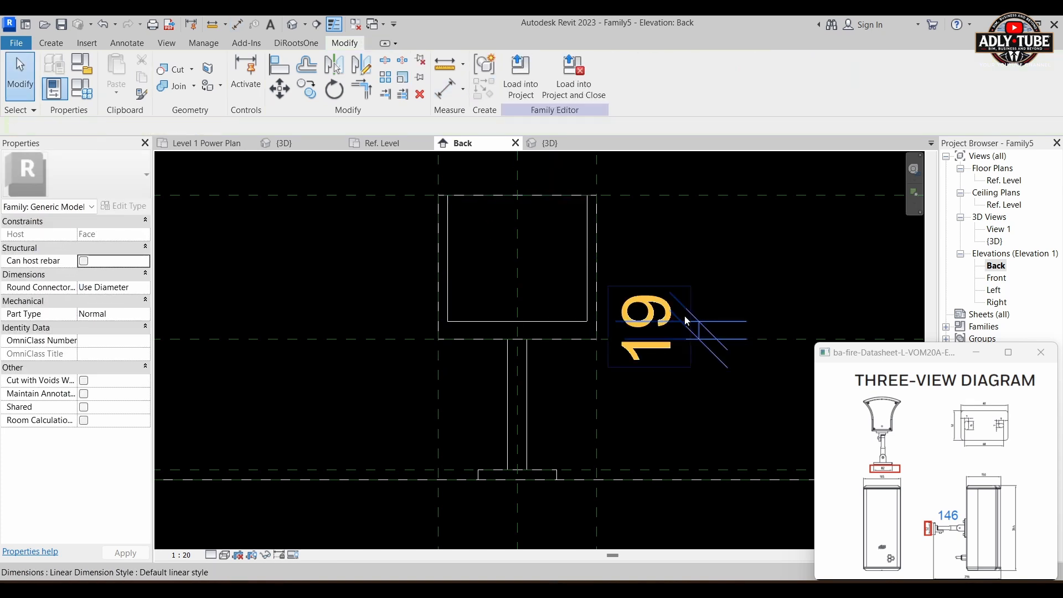
pyautogui.click(710, 326)
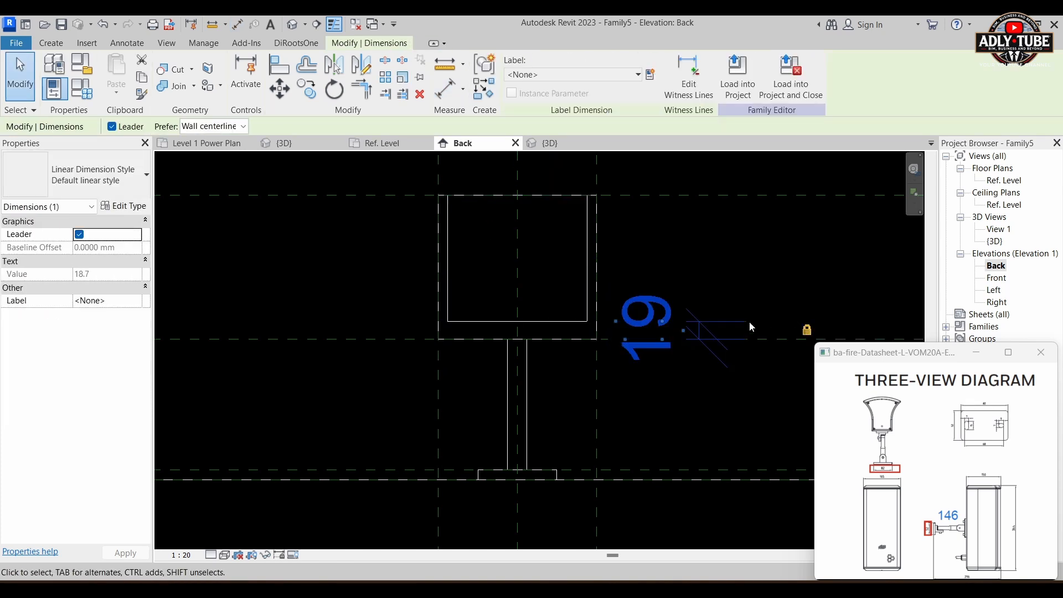
pyautogui.scroll(-2, 595, 314)
pyautogui.press('Escape')
pyautogui.scroll(1, 524, 271)
pyautogui.scroll(-2, 557, 254)
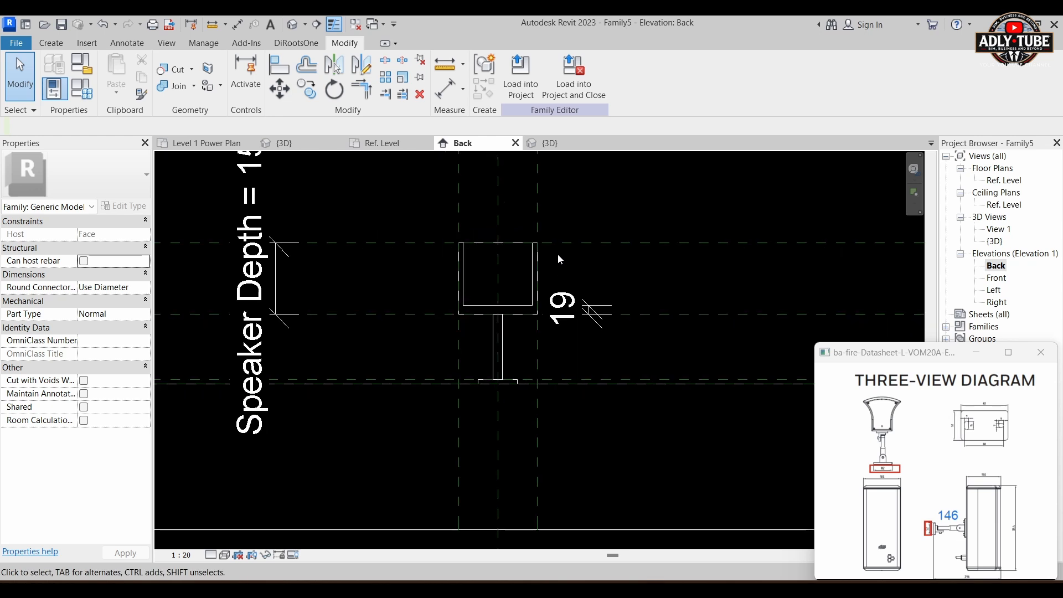
pyautogui.moveTo(576, 283); pyautogui.dragTo(598, 312, button='middle')
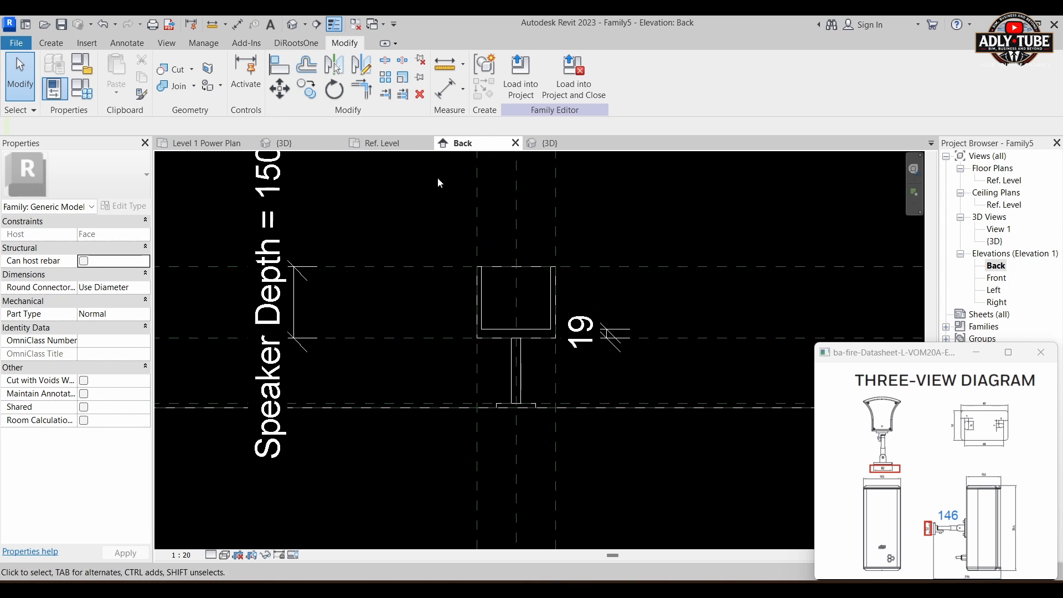
# Set the 3D view's visual style to Shaded and orbit to inspect the hollowed speaker body
pyautogui.click(549, 143)
pyautogui.scroll(4, 576, 344)
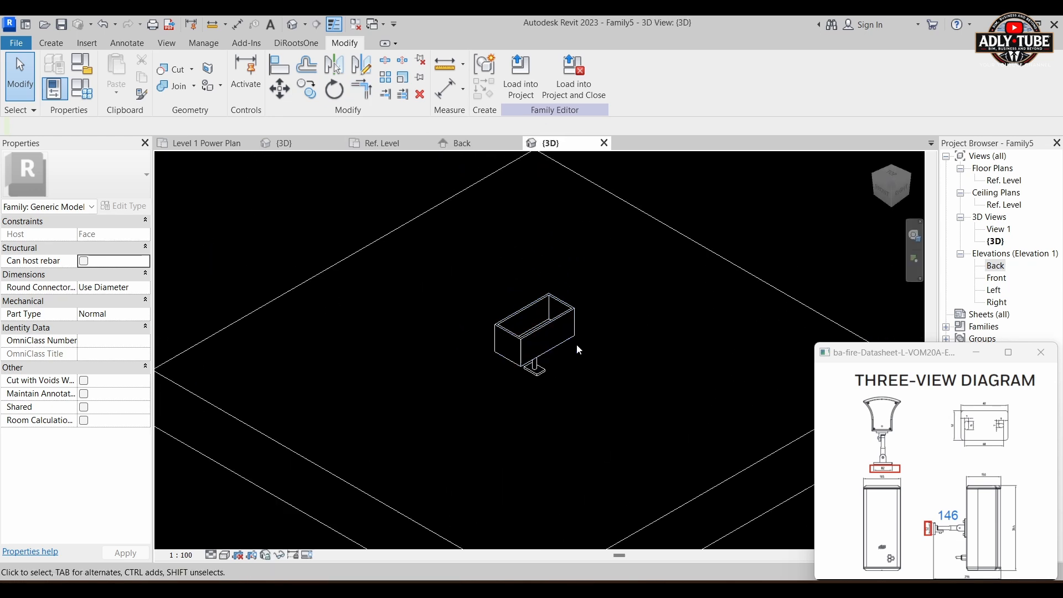
pyautogui.click(224, 554)
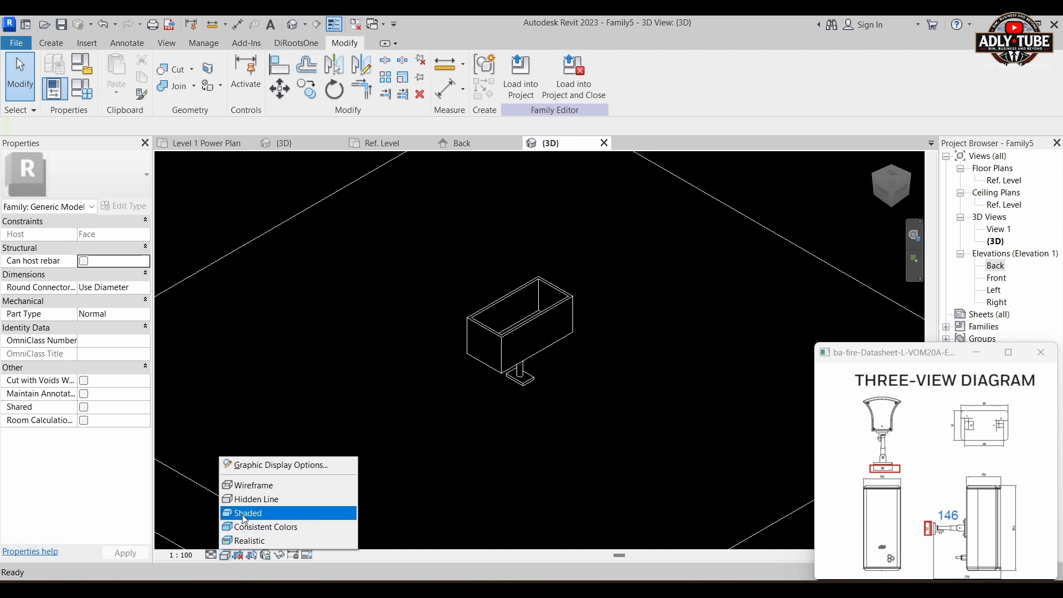
pyautogui.click(229, 512)
pyautogui.keyDown('shift'); pyautogui.moveTo(565, 361); pyautogui.dragTo(579, 392, button='middle'); pyautogui.keyUp('shift')
pyautogui.keyDown('shift'); pyautogui.moveTo(576, 316); pyautogui.dragTo(533, 444, button='middle'); pyautogui.keyUp('shift')
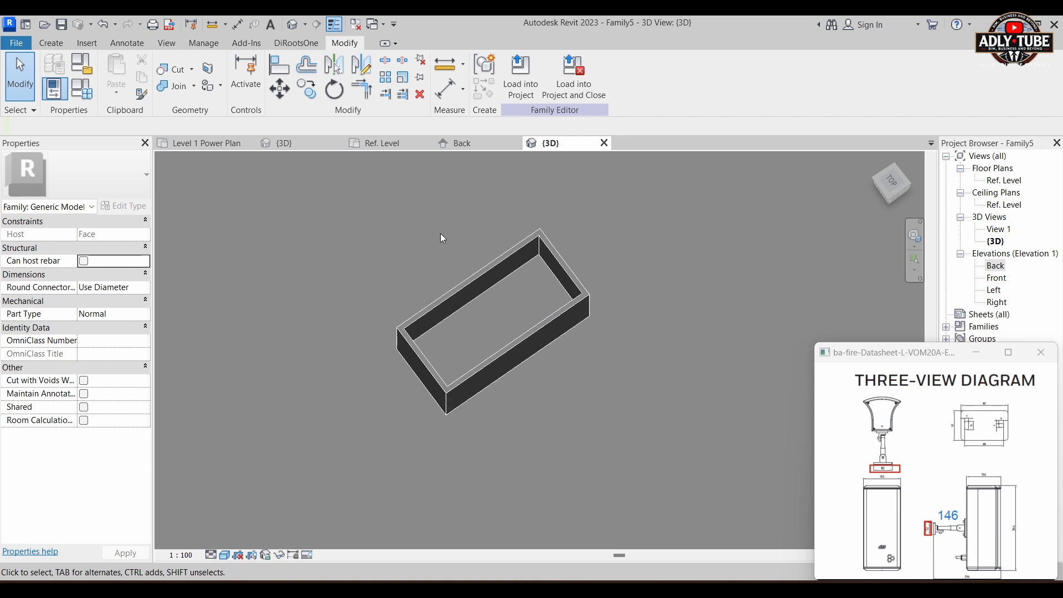
pyautogui.moveTo(617, 369)
pyautogui.keyDown('shift'); pyautogui.mouseDown(button='middle')
pyautogui.moveTo(637, 244)
pyautogui.moveTo(623, 382)
pyautogui.moveTo(617, 360)
pyautogui.mouseUp(button='middle'); pyautogui.keyUp('shift')
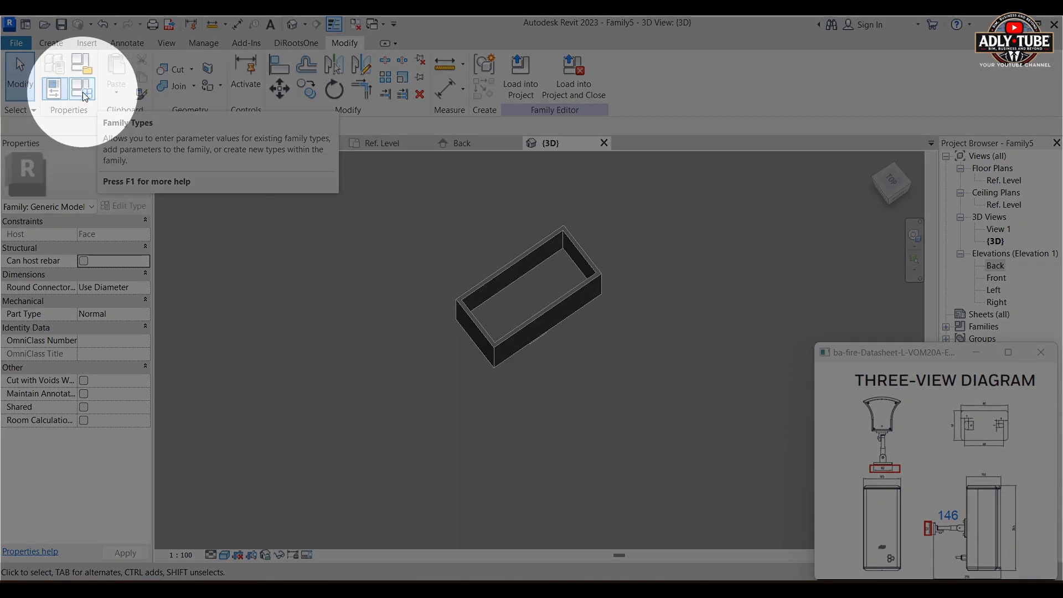
# Close the datasheet image, open the family types with the dimension parameters shown, and apply a Speaker Depth of 170
pyautogui.click(82, 92)
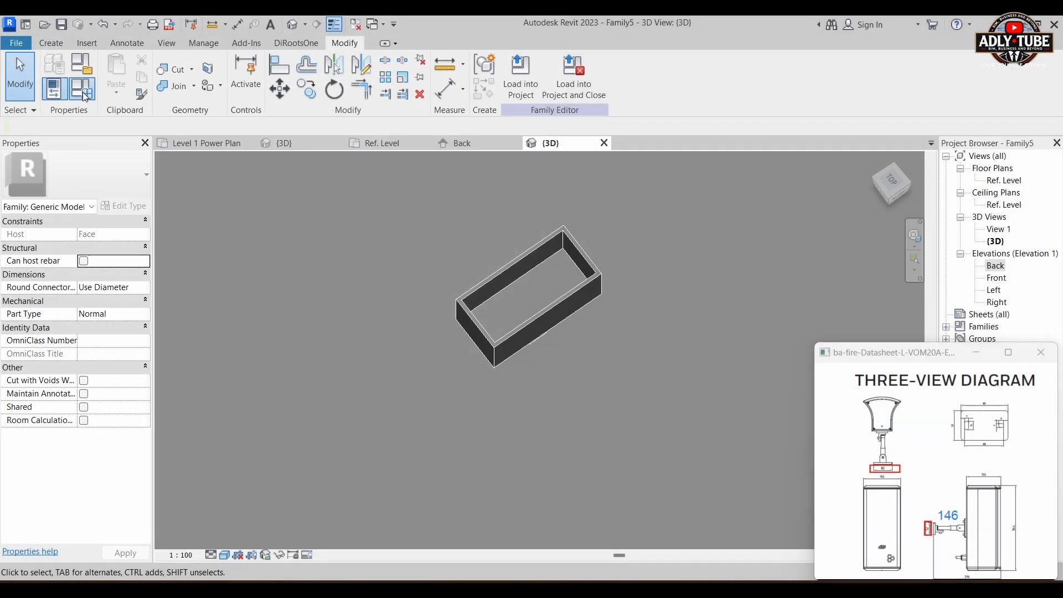
pyautogui.click(1041, 353)
pyautogui.click(868, 156)
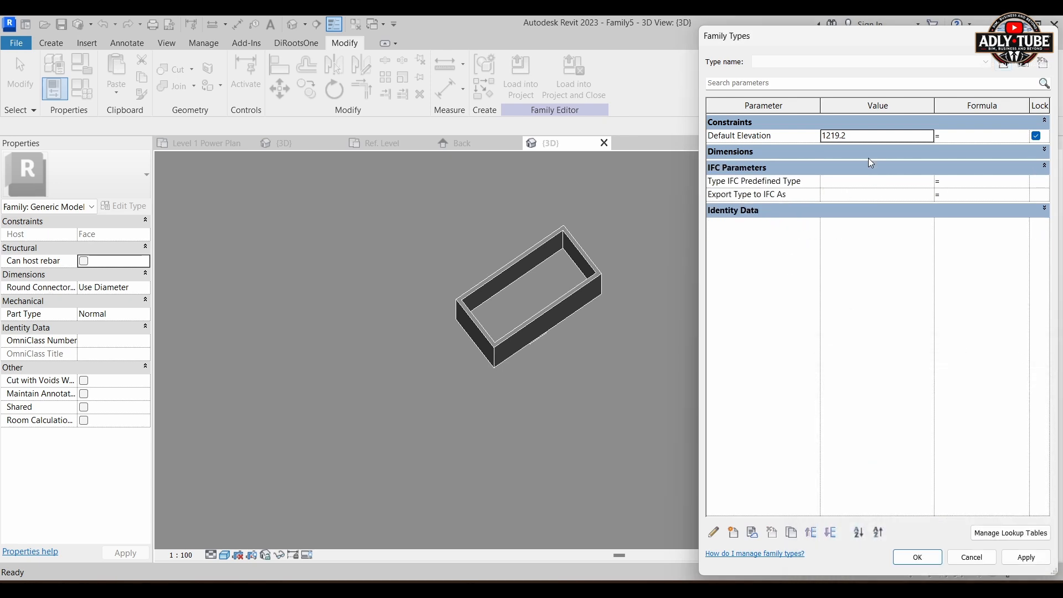
pyautogui.click(868, 156)
pyautogui.click(862, 163)
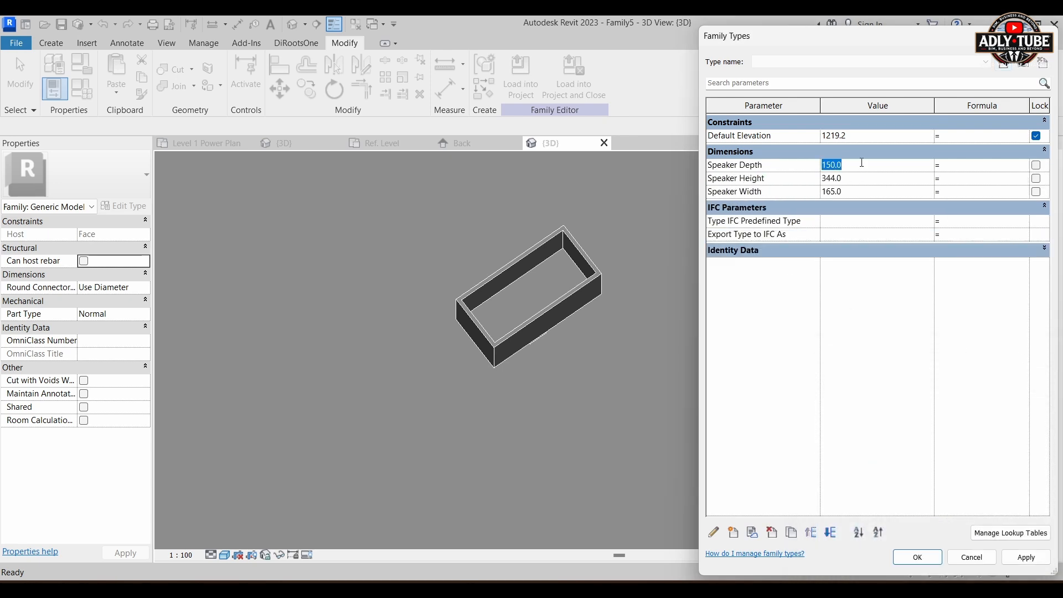
pyautogui.click(864, 166)
pyautogui.moveTo(850, 165); pyautogui.dragTo(799, 168)
pyautogui.click(851, 166)
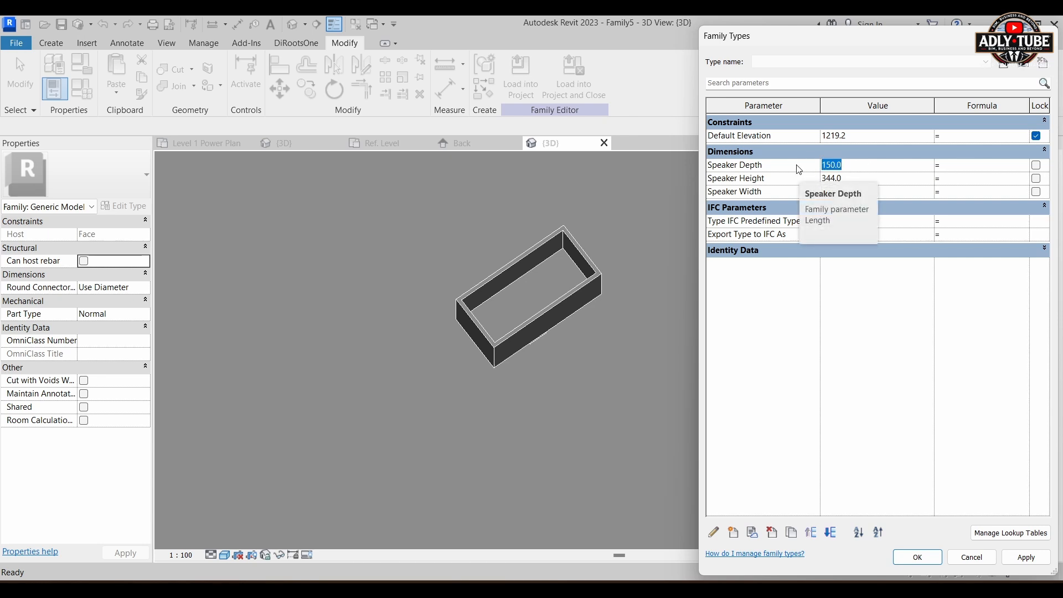
pyautogui.write('170')
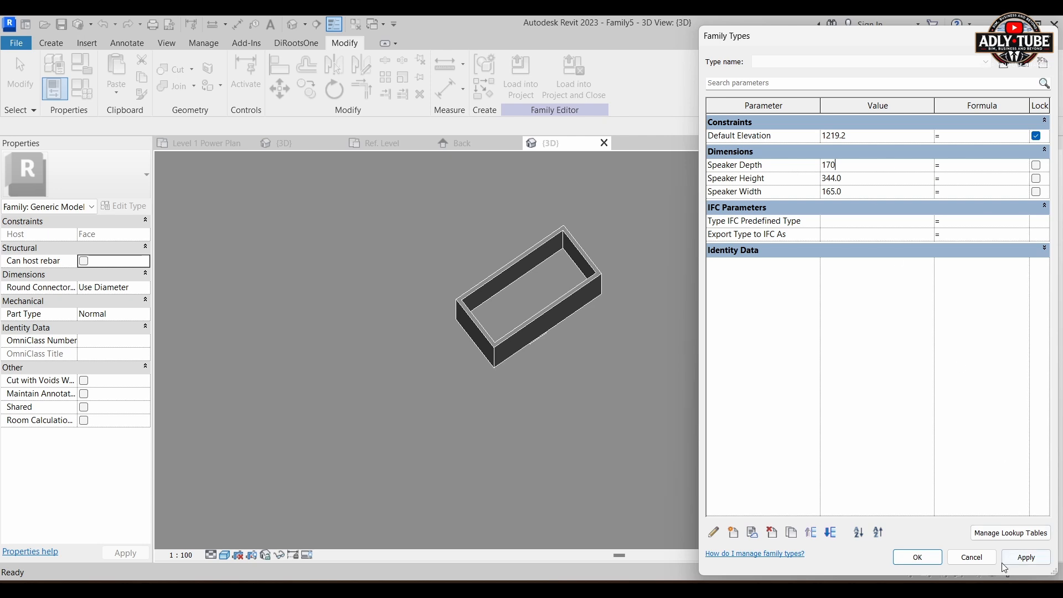
pyautogui.click(1026, 557)
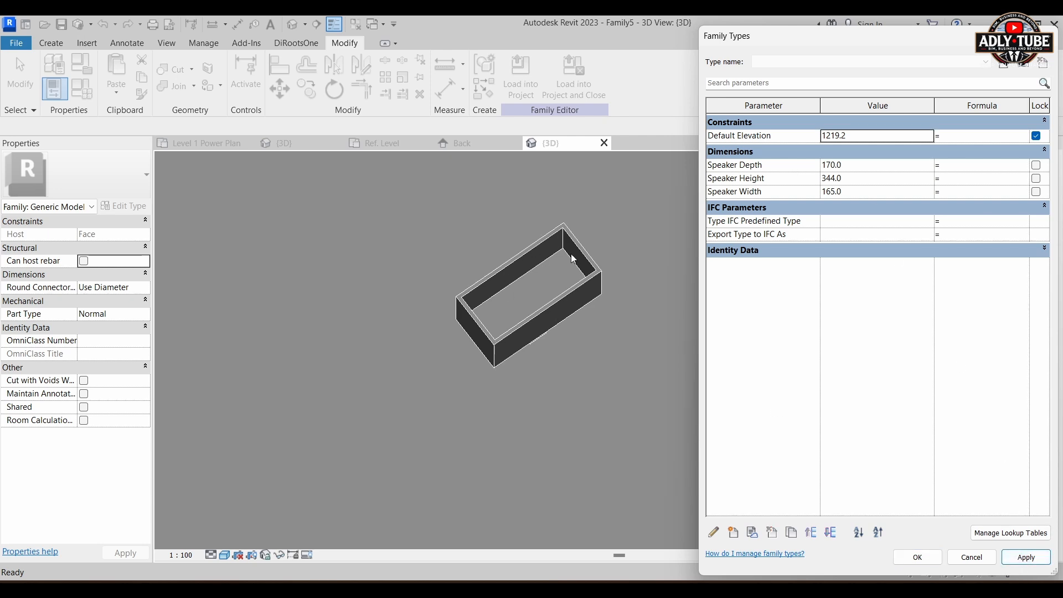
# Set the Speaker Depth back to 150 and apply it
pyautogui.click(848, 166)
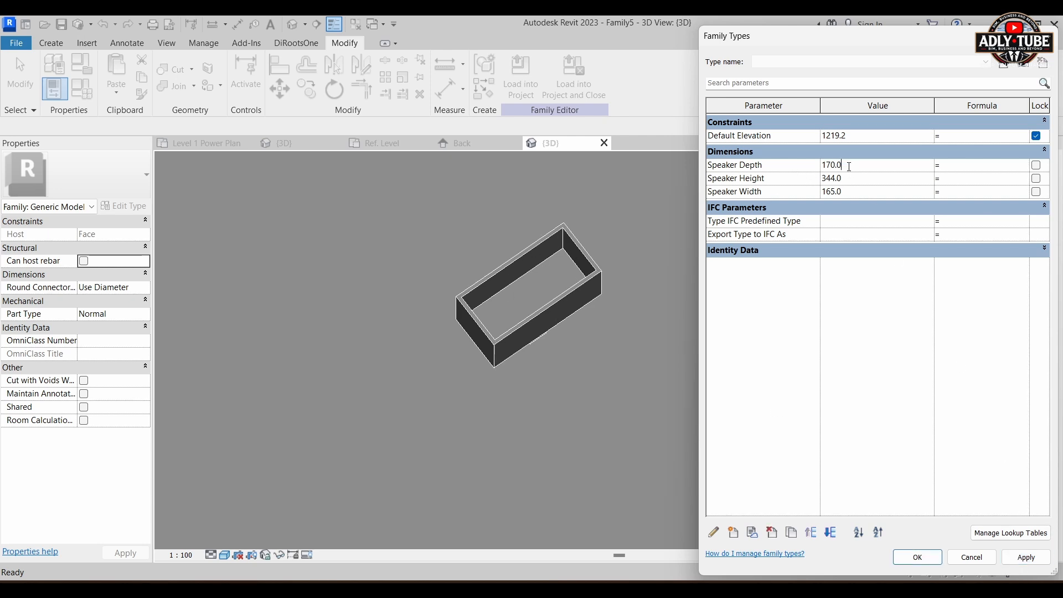
pyautogui.moveTo(849, 166); pyautogui.dragTo(788, 164)
pyautogui.write('150')
pyautogui.click(1026, 557)
# Flex the Speaker Height by applying 500, and set it back to 344
pyautogui.click(846, 182)
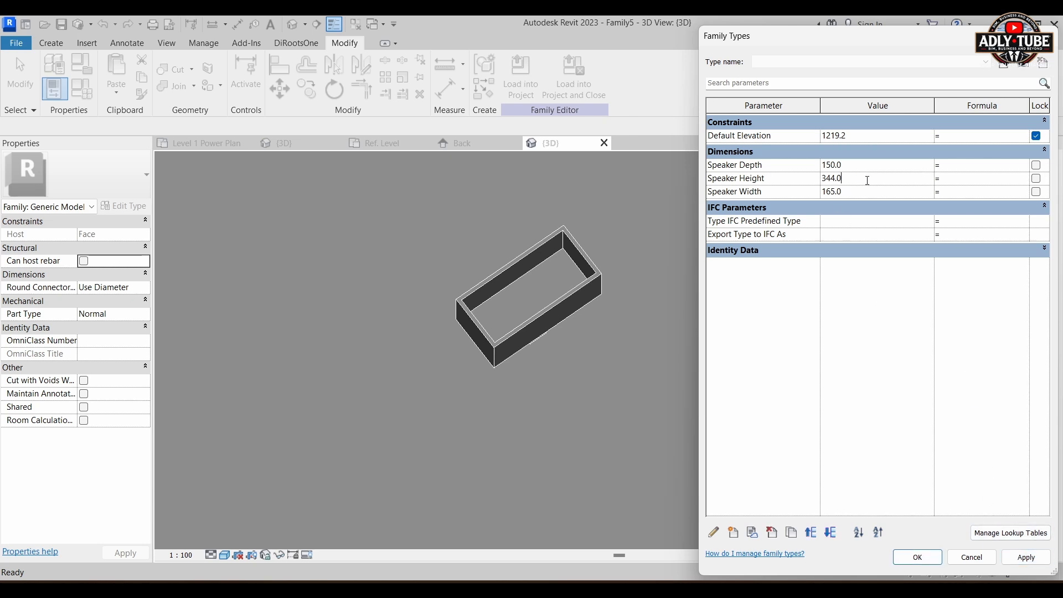
pyautogui.moveTo(849, 178); pyautogui.dragTo(809, 180)
pyautogui.write('500')
pyautogui.click(1039, 561)
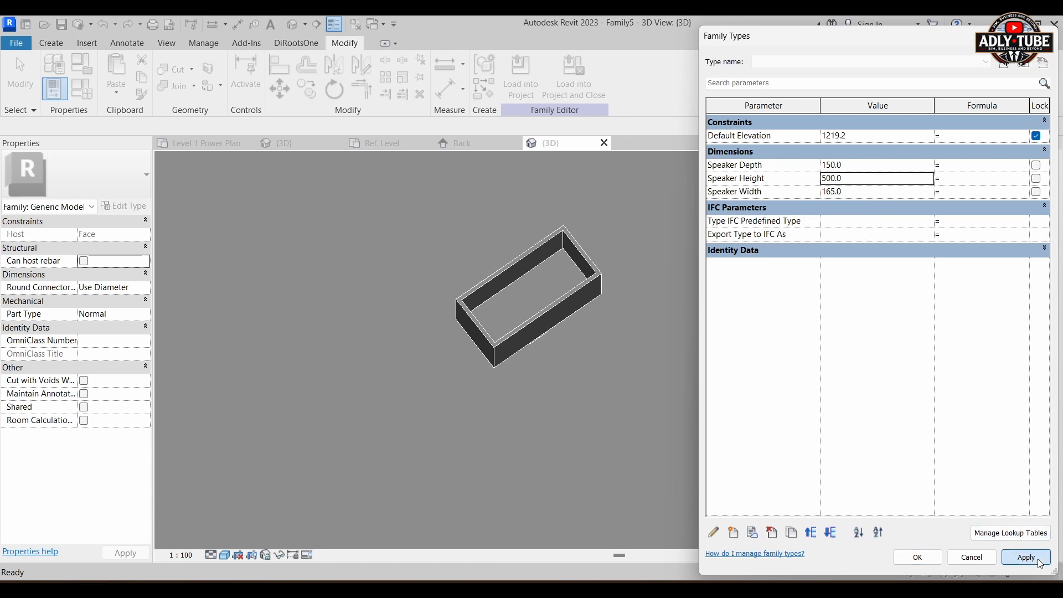
pyautogui.click(859, 177)
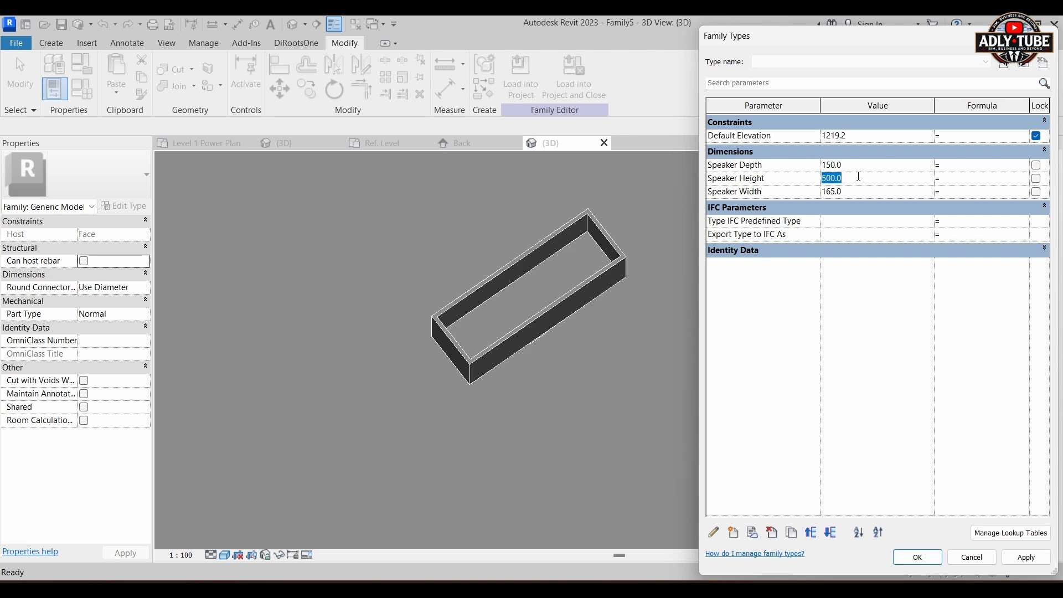
pyautogui.write('344')
pyautogui.click(1026, 557)
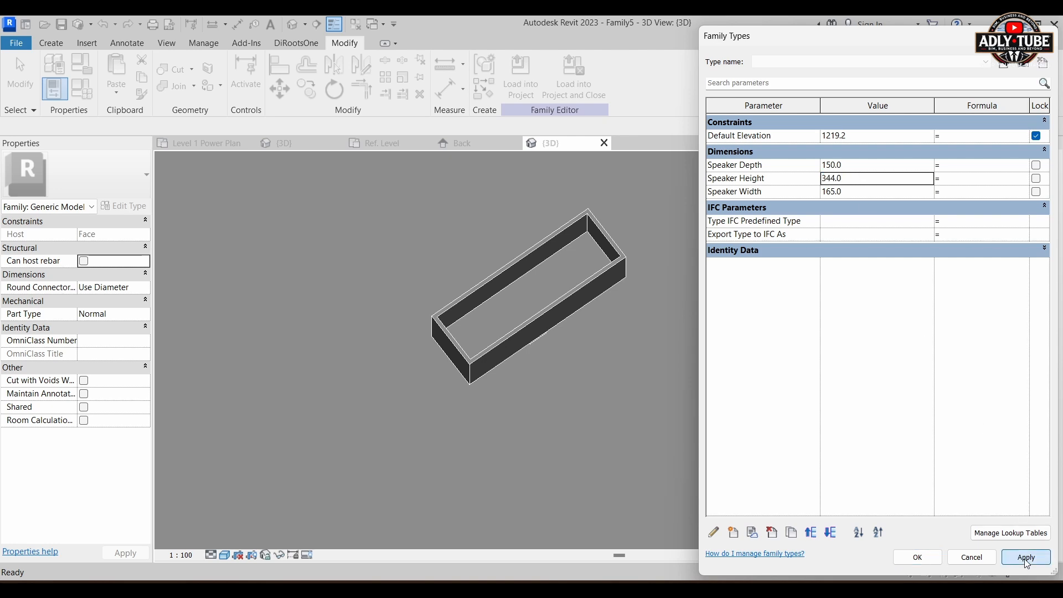
# Flex the Speaker Width by applying 180, set it back to 165, and close the family types
pyautogui.click(862, 193)
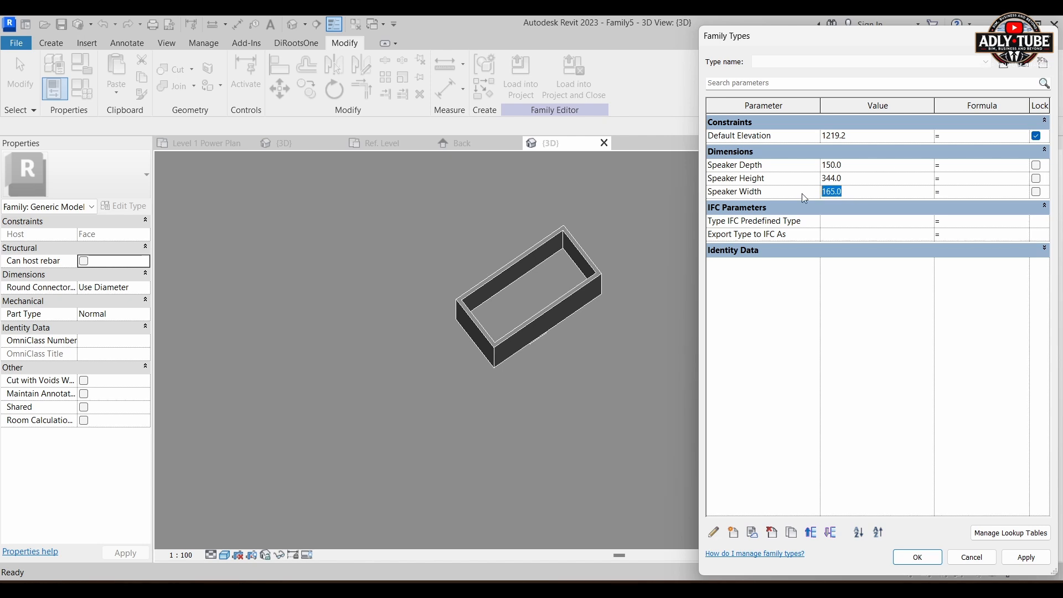
pyautogui.write('180')
pyautogui.click(1027, 556)
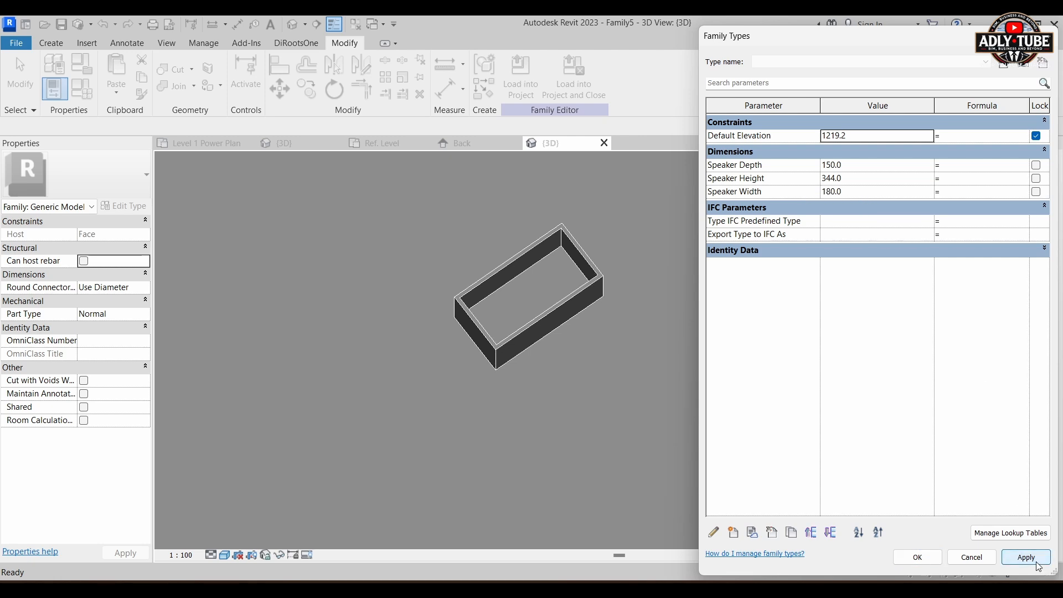
pyautogui.click(857, 193)
pyautogui.write('165')
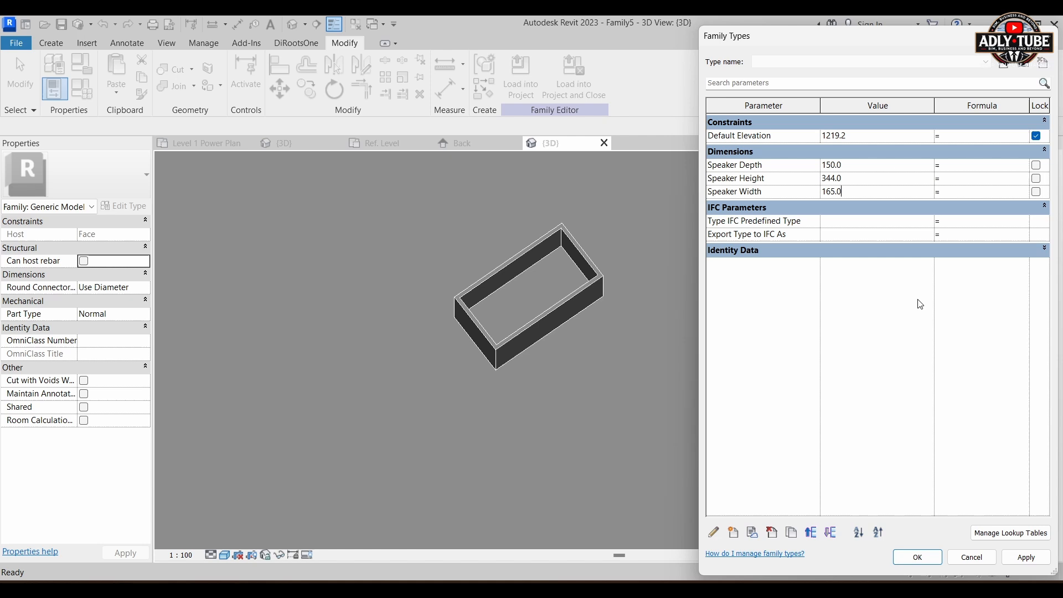
pyautogui.click(1026, 557)
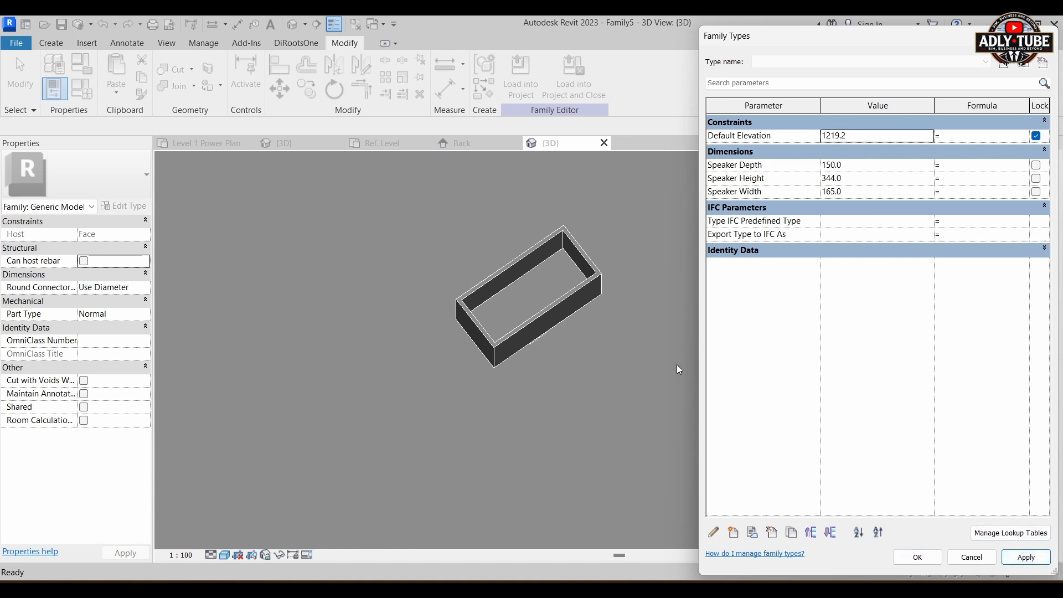
pyautogui.click(917, 557)
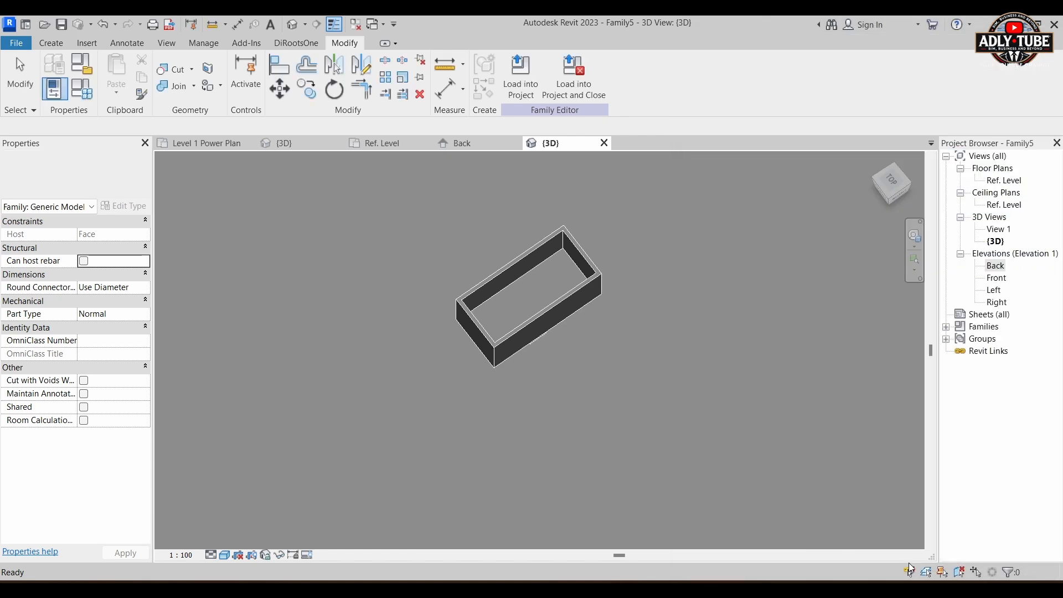
# In the Ref. Level plan, create a solid extrusion from the four picked edges of the inner rectangle inset 10 mm in the body
pyautogui.click(412, 146)
pyautogui.scroll(2, 664, 267)
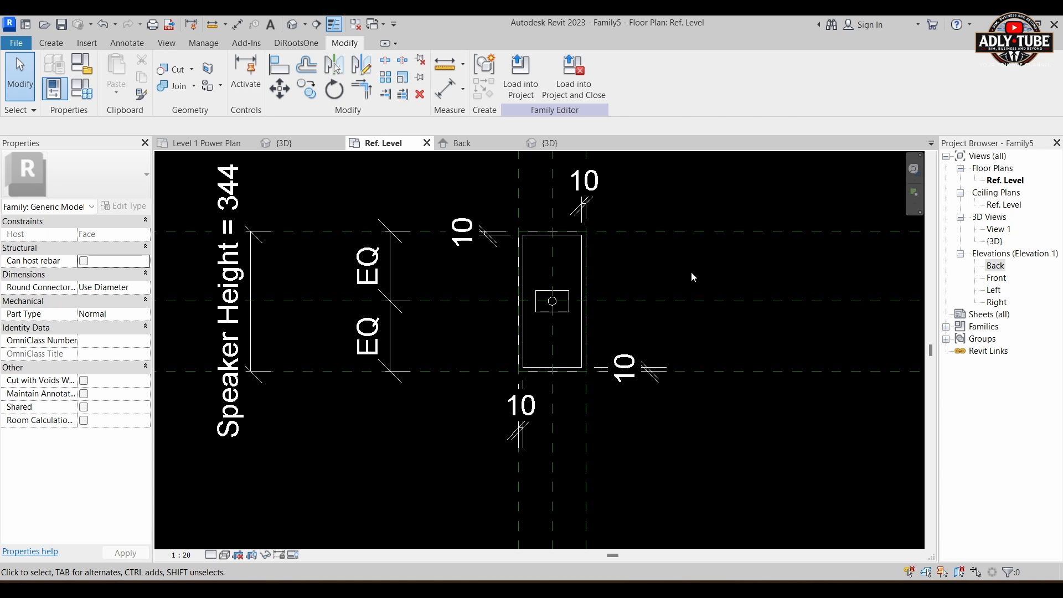
pyautogui.moveTo(692, 275); pyautogui.dragTo(685, 312, button='middle')
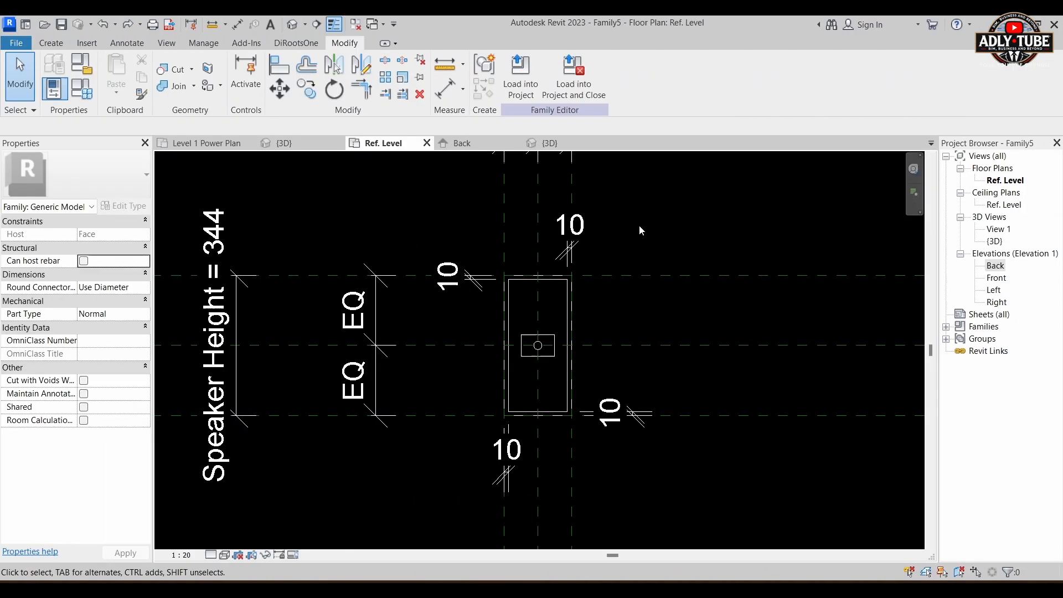
pyautogui.click(58, 44)
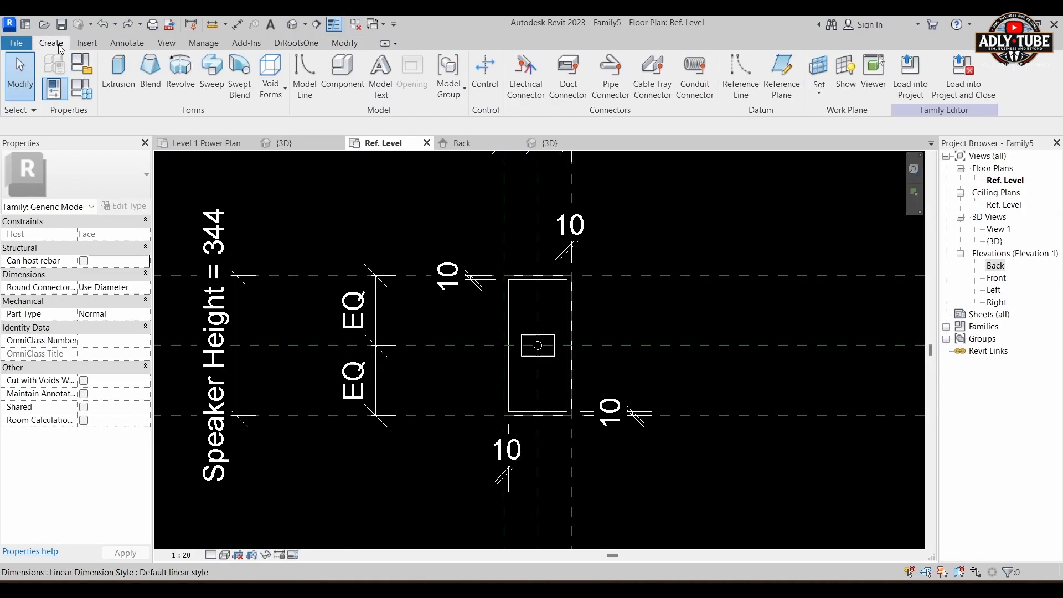
pyautogui.click(118, 71)
pyautogui.click(573, 93)
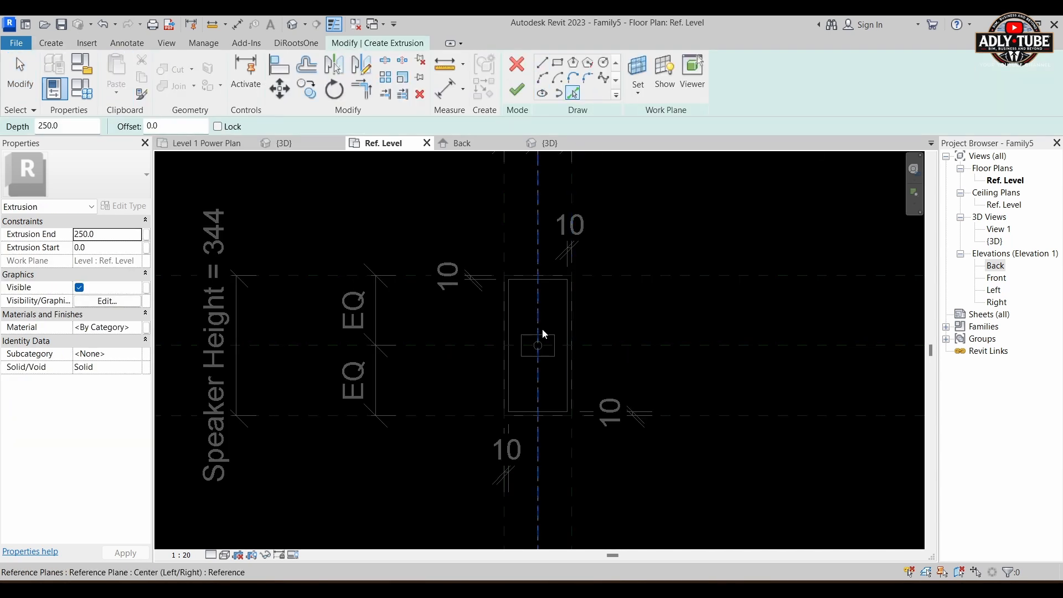
pyautogui.scroll(2, 543, 267)
pyautogui.scroll(1, 526, 269)
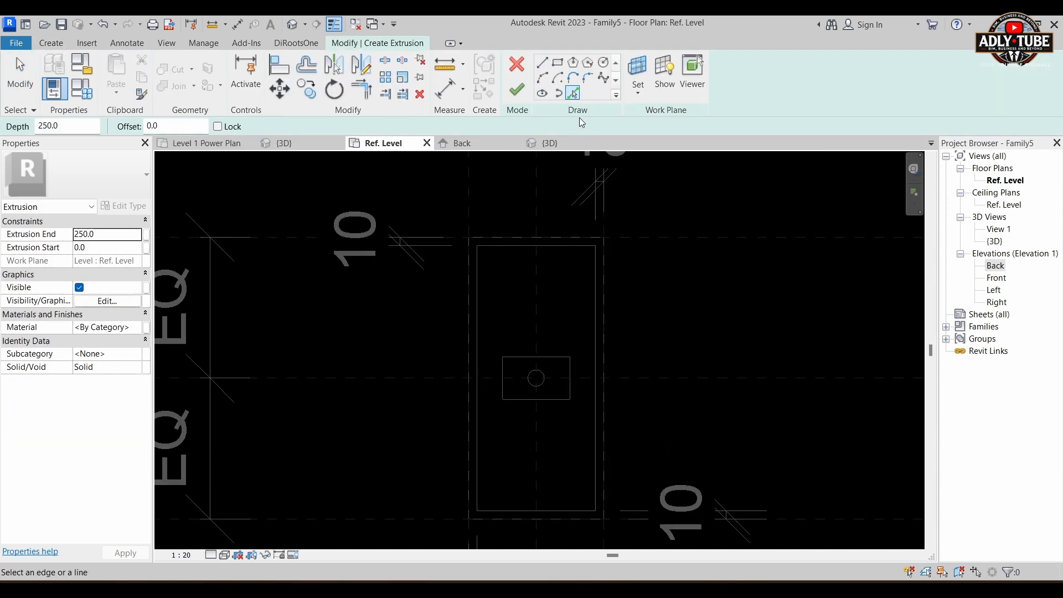
pyautogui.click(543, 247)
pyautogui.click(596, 382)
pyautogui.click(575, 514)
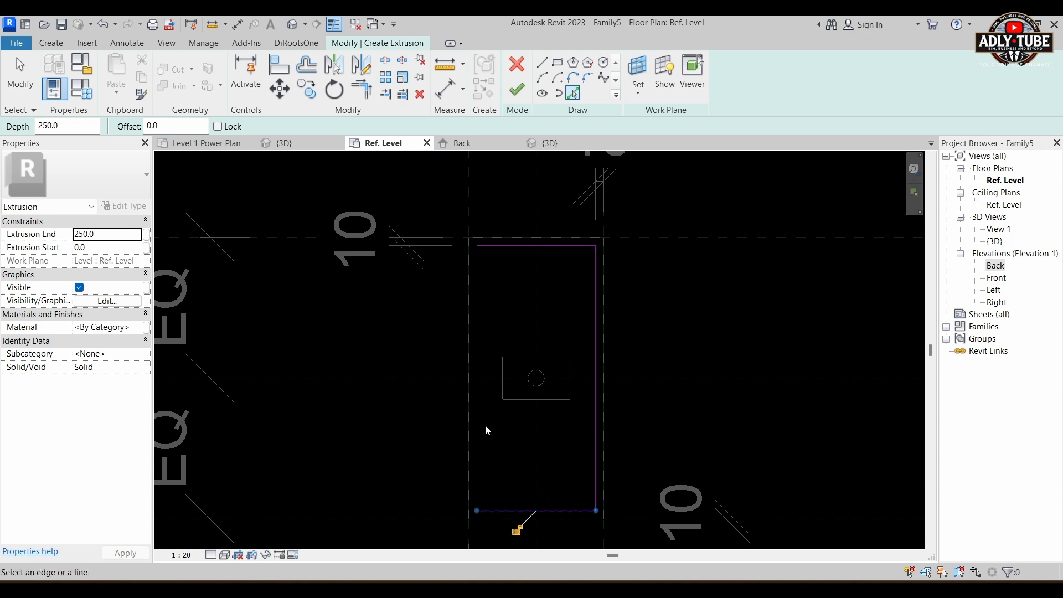
pyautogui.click(477, 405)
pyautogui.click(516, 98)
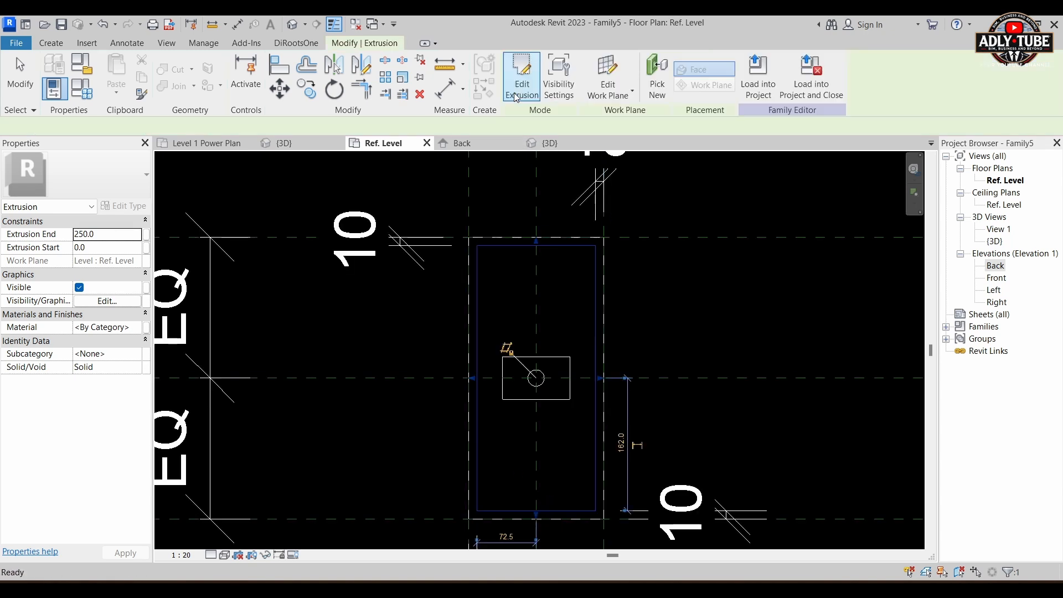
# In the Back elevation, stretch the new solid extrusion's upper face to the reference plane at the body's top and lock it
pyautogui.moveTo(792, 284); pyautogui.dragTo(773, 274, button='middle')
pyautogui.doubleClick(996, 266)
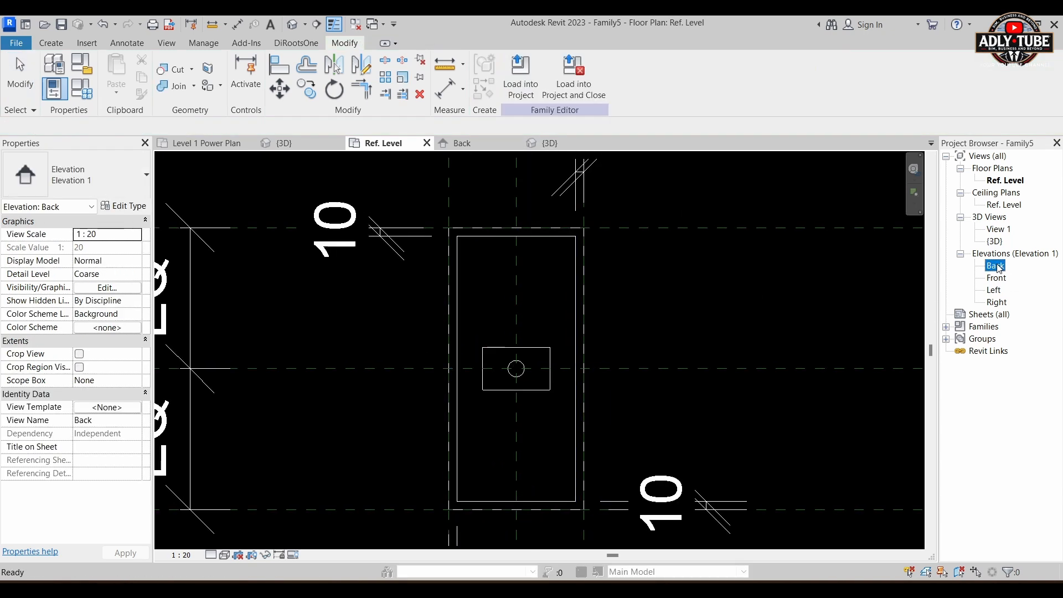
pyautogui.moveTo(527, 319); pyautogui.dragTo(527, 213)
pyautogui.scroll(-2, 542, 261)
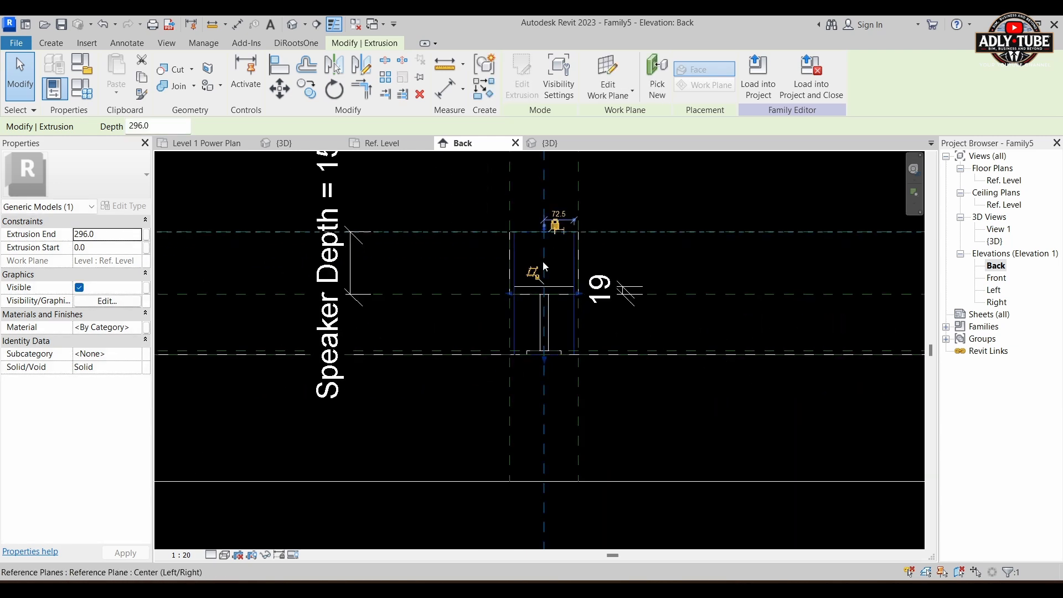
# Raise the new solid extrusion's lower face to the floor of the void and lock it there
pyautogui.scroll(1, 668, 333)
pyautogui.scroll(1, 531, 198)
pyautogui.scroll(1, 543, 417)
pyautogui.scroll(1, 545, 454)
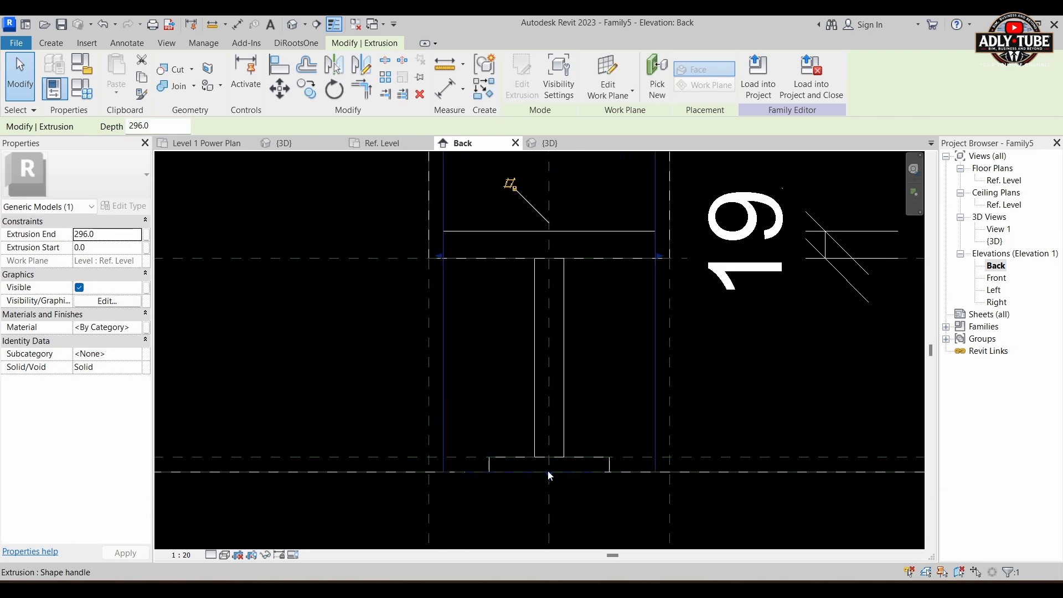
pyautogui.moveTo(547, 470); pyautogui.dragTo(542, 239)
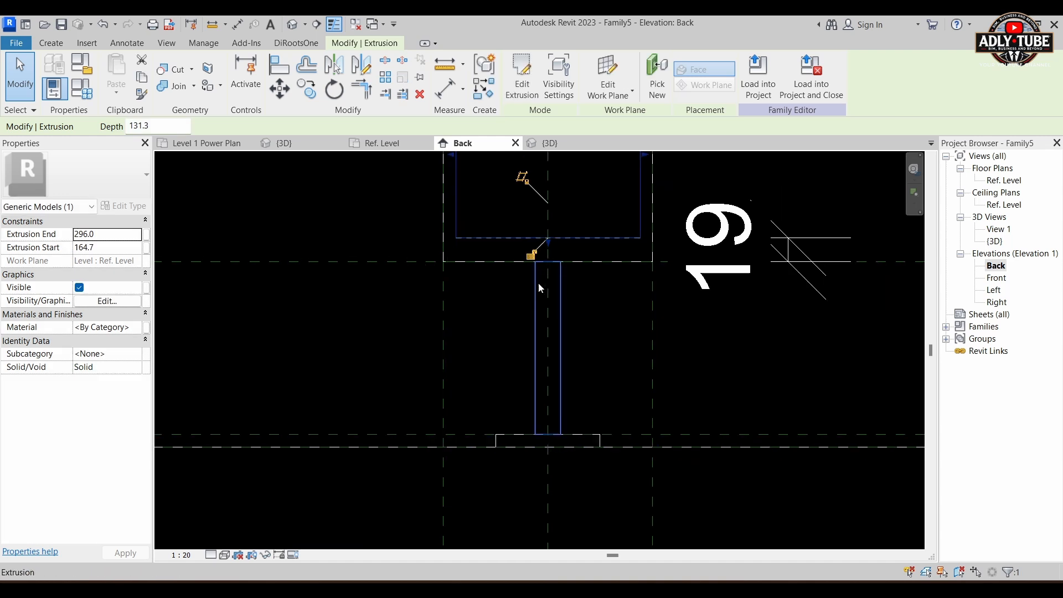
pyautogui.scroll(-1, 634, 318)
pyautogui.moveTo(754, 326); pyautogui.dragTo(750, 406, button='middle')
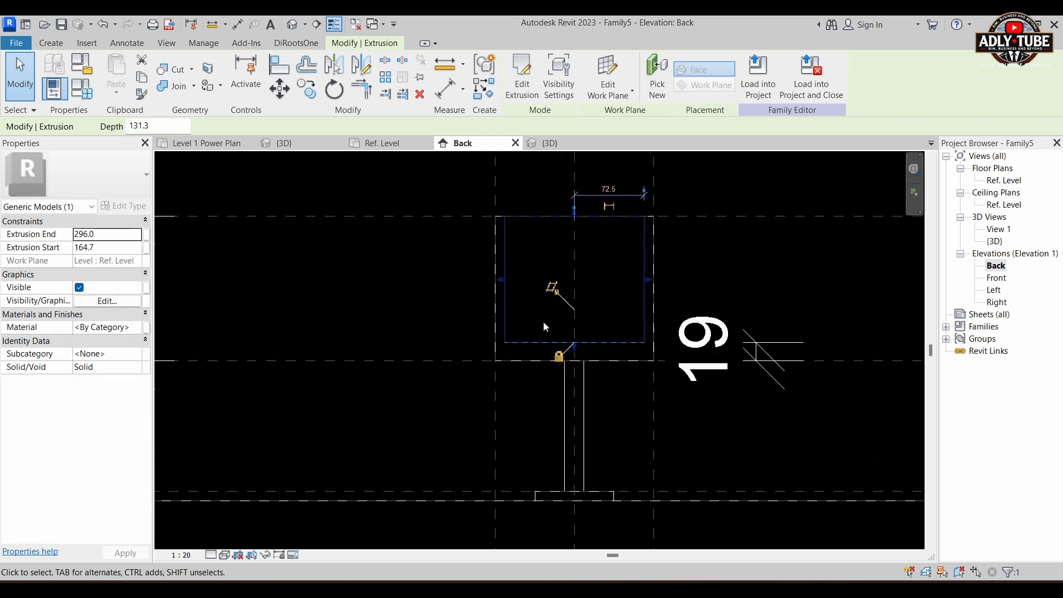
pyautogui.scroll(-1, 543, 323)
pyautogui.moveTo(720, 270); pyautogui.dragTo(712, 322, button='middle')
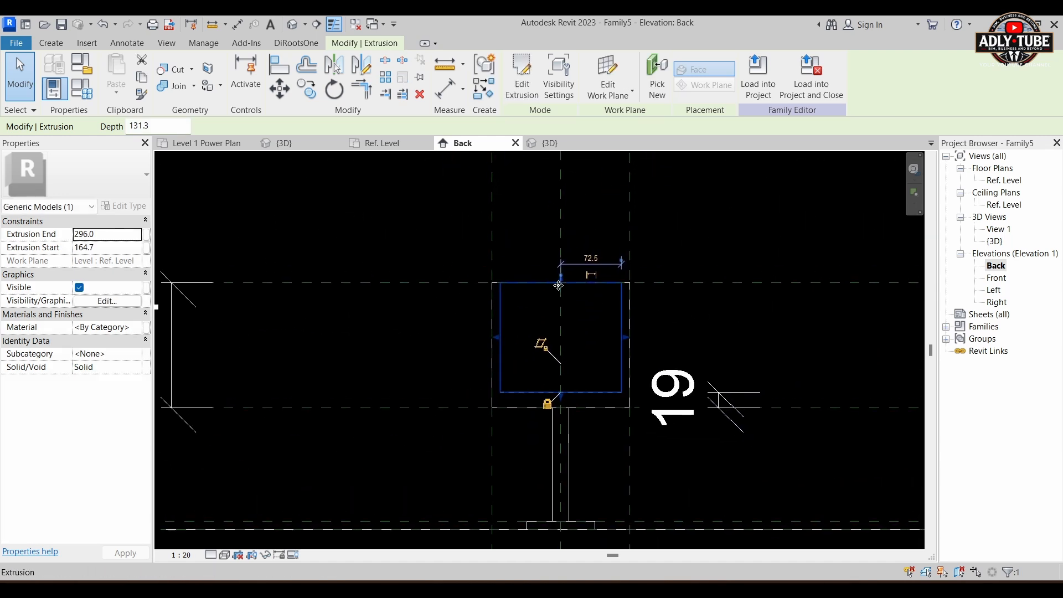
# Inspect the filled speaker body and its wall mount from several angles in the 3D view
pyautogui.click(553, 143)
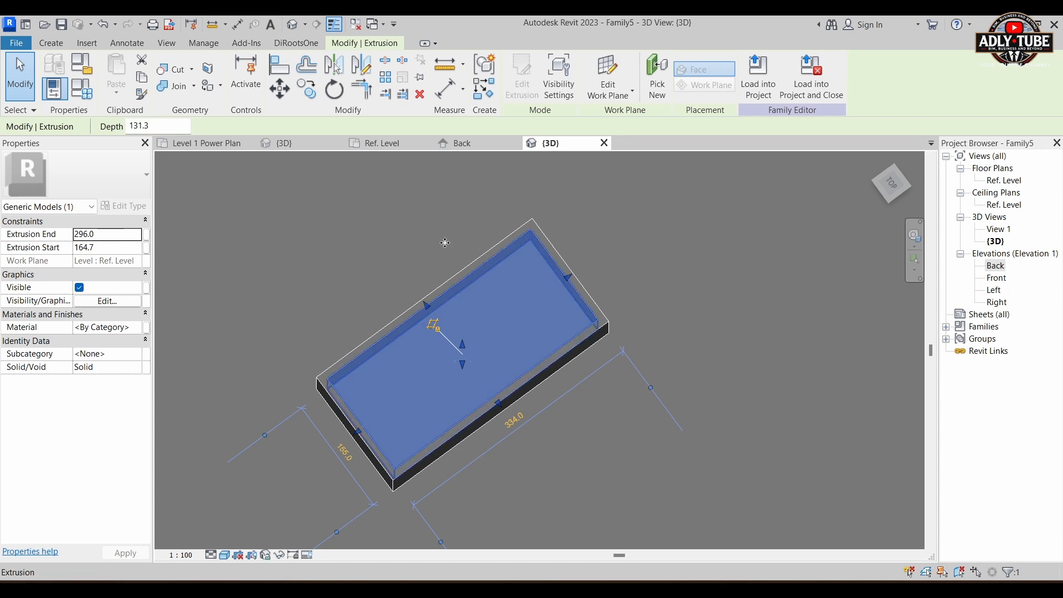
pyautogui.scroll(-2, 604, 285)
pyautogui.keyDown('shift'); pyautogui.moveTo(664, 367); pyautogui.dragTo(569, 378, button='middle'); pyautogui.keyUp('shift')
pyautogui.click(566, 373)
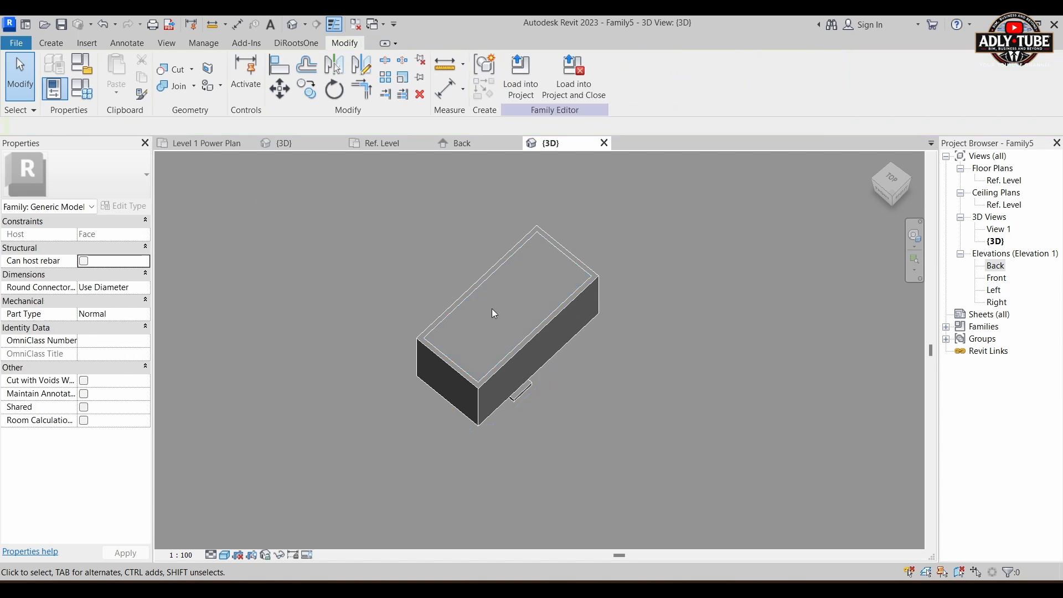
pyautogui.keyDown('shift'); pyautogui.moveTo(352, 313); pyautogui.dragTo(358, 384, button='middle'); pyautogui.keyUp('shift')
pyautogui.keyDown('shift'); pyautogui.moveTo(563, 471); pyautogui.dragTo(525, 432, button='middle'); pyautogui.keyUp('shift')
pyautogui.keyDown('shift'); pyautogui.moveTo(336, 290); pyautogui.dragTo(414, 218, button='middle'); pyautogui.keyUp('shift')
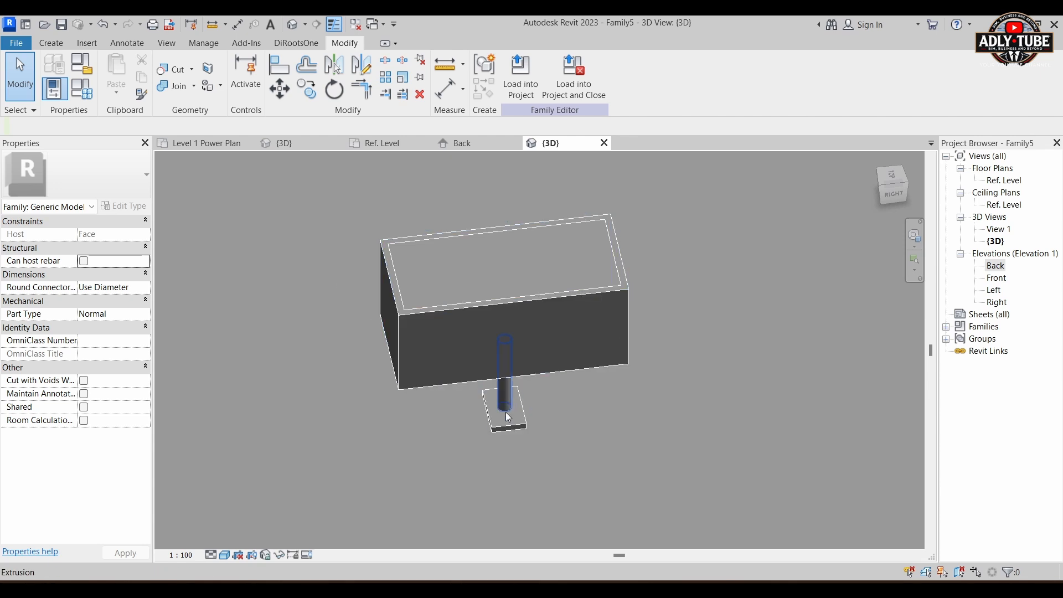
# Create a new material named Speaker Base from the material setting of the mount's square base plate
pyautogui.scroll(2, 516, 427)
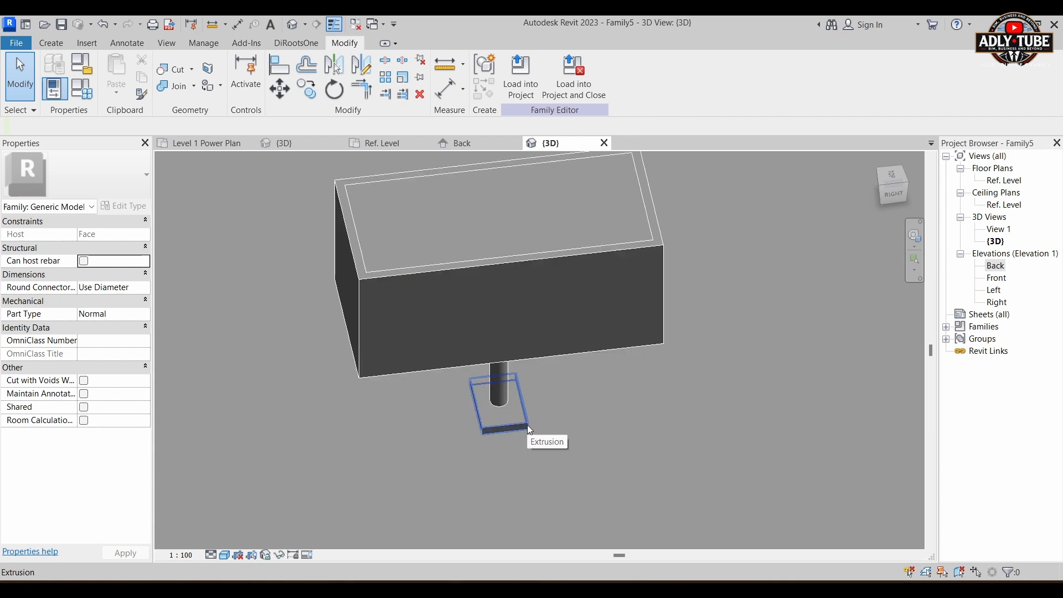
pyautogui.click(528, 426)
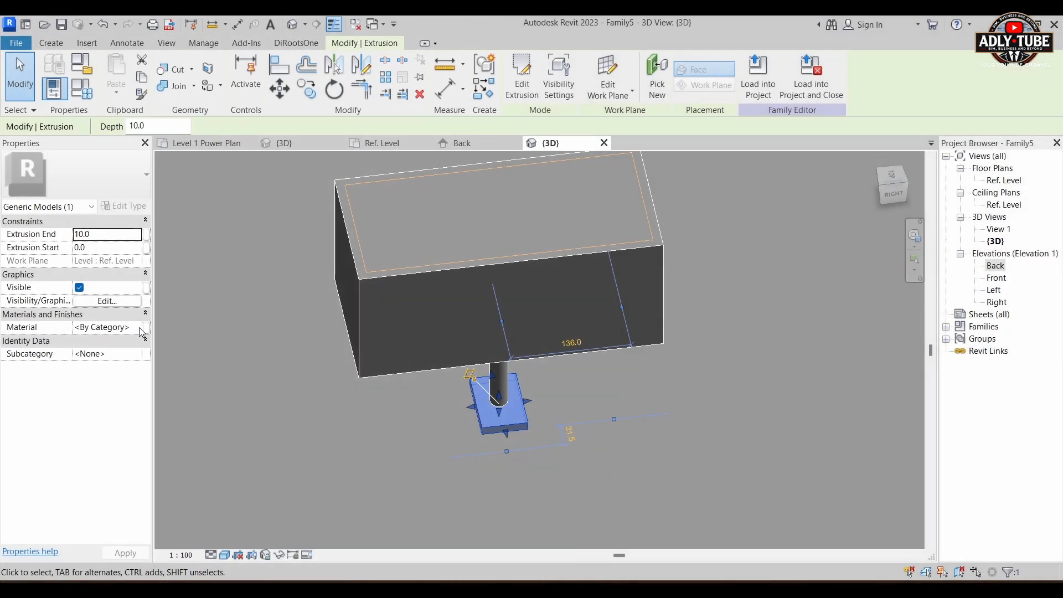
pyautogui.click(143, 330)
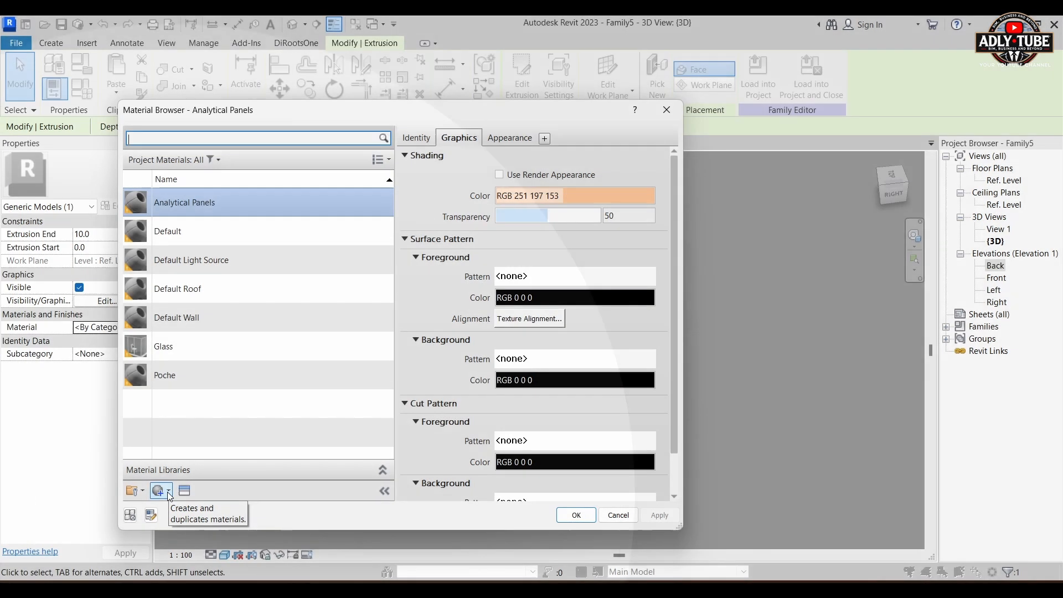
pyautogui.click(169, 495)
pyautogui.click(171, 509)
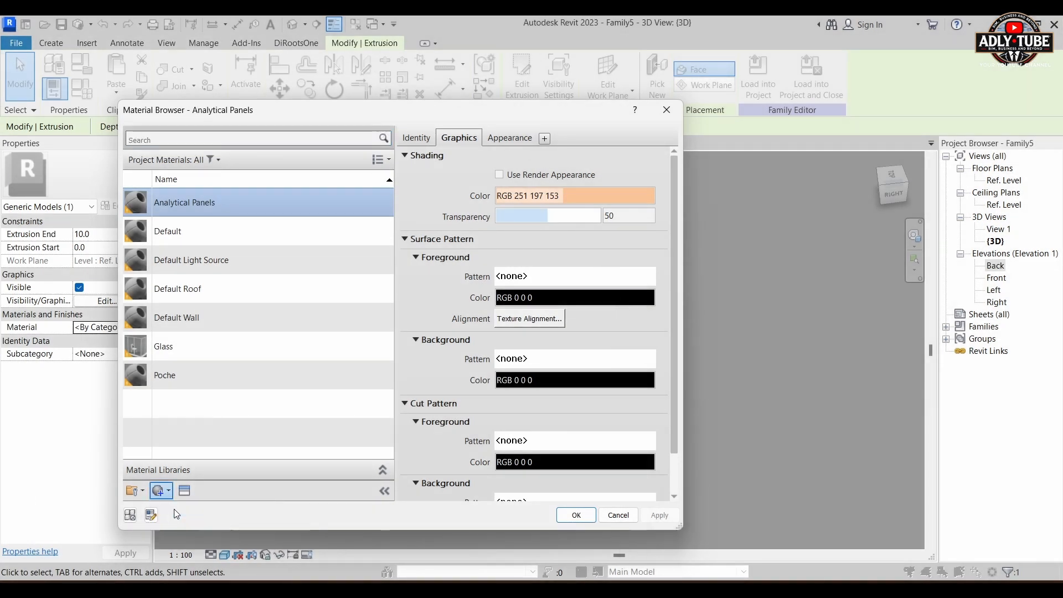
pyautogui.rightClick(210, 295)
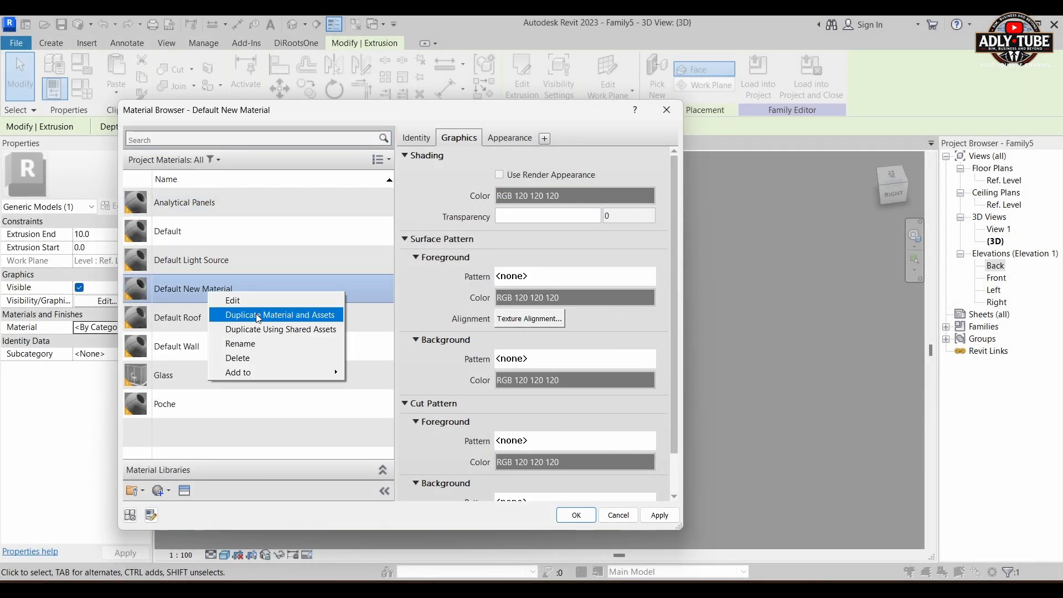
pyautogui.click(268, 347)
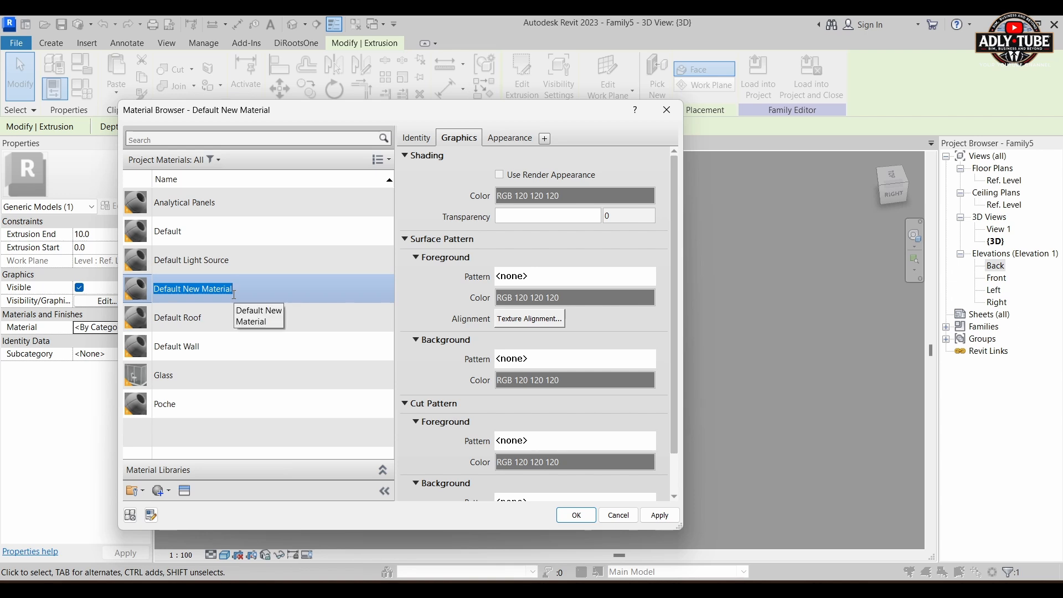
pyautogui.write('Speaker Base')
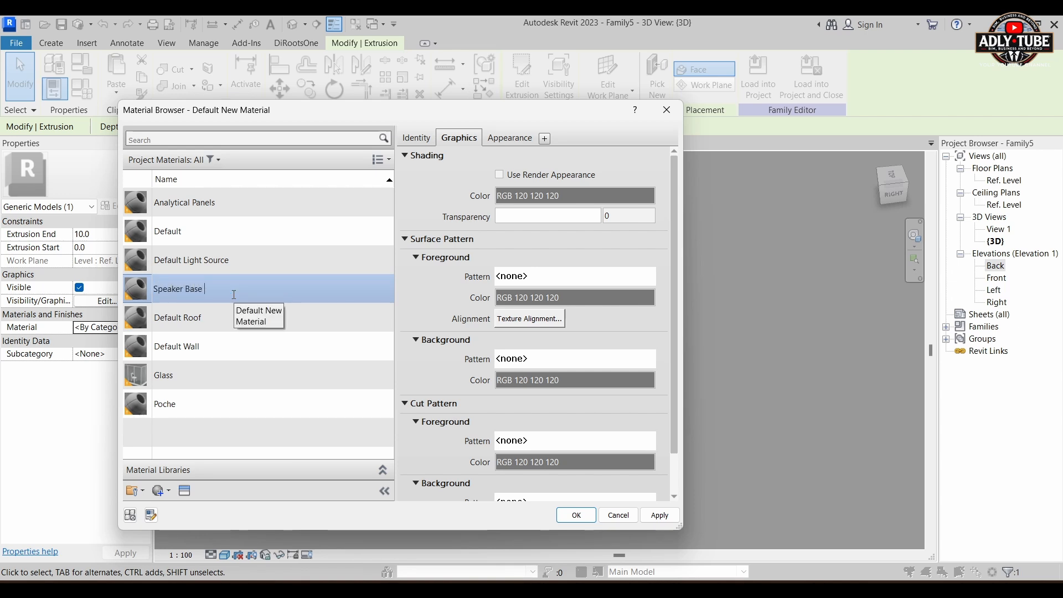
pyautogui.press('Return')
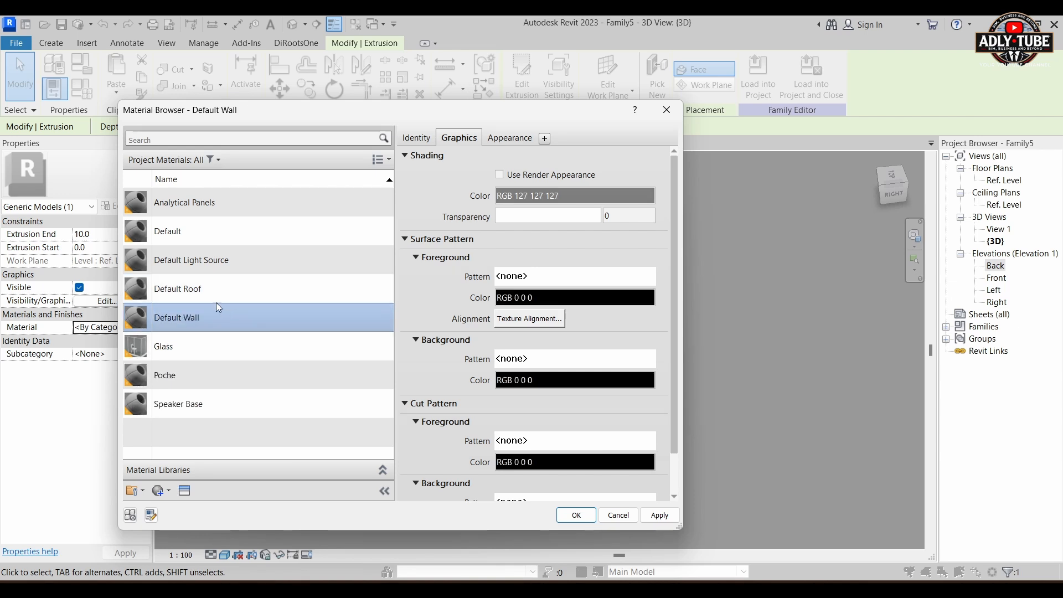
# Replace the Speaker Base material's appearance asset with Aluminum - Flat from the Autodesk Physical Assets library
pyautogui.click(203, 412)
pyautogui.click(596, 195)
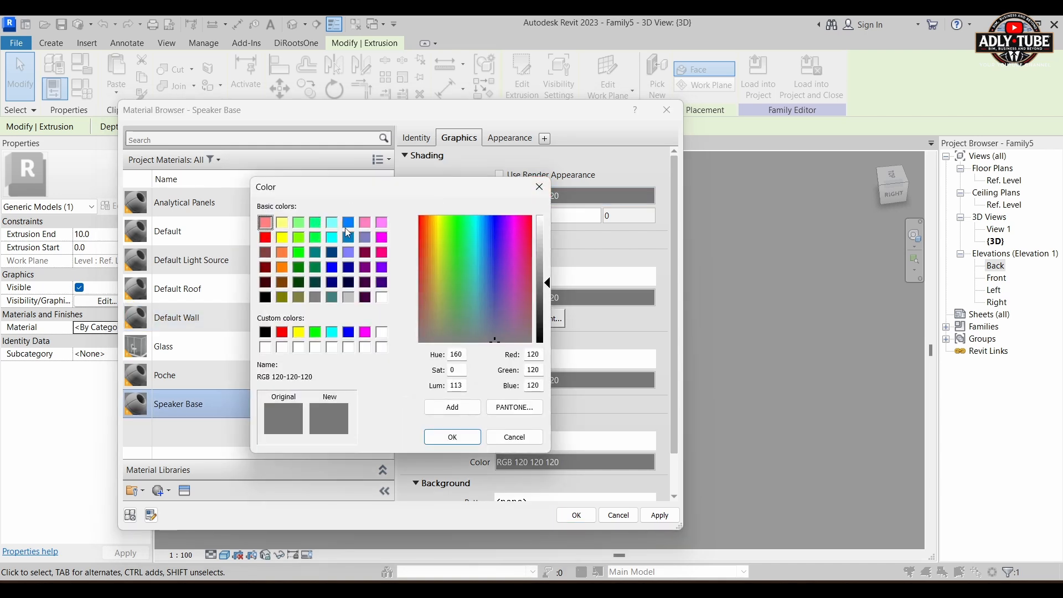
pyautogui.click(540, 188)
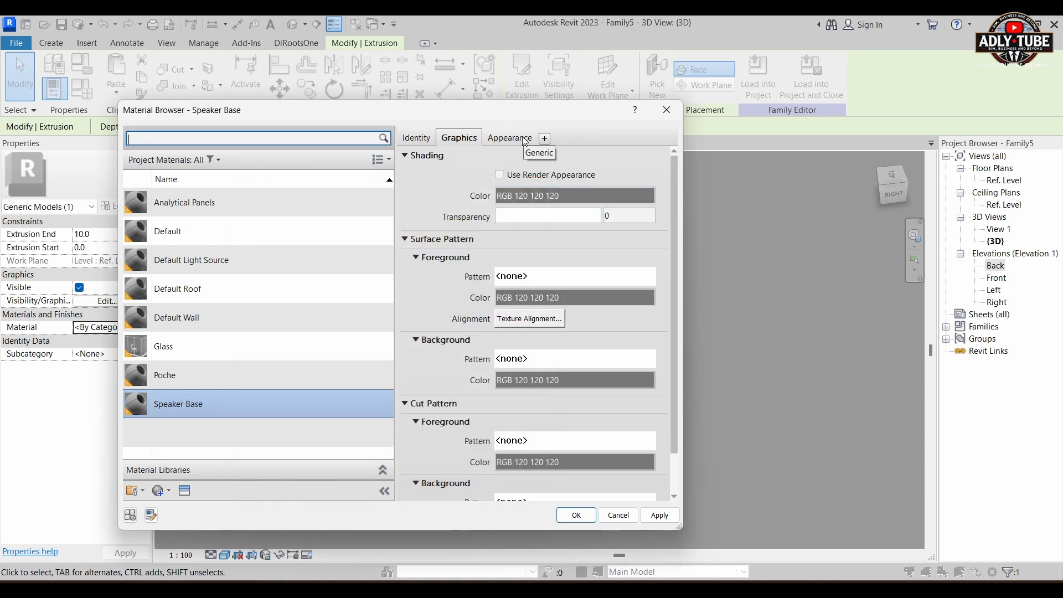
pyautogui.click(516, 142)
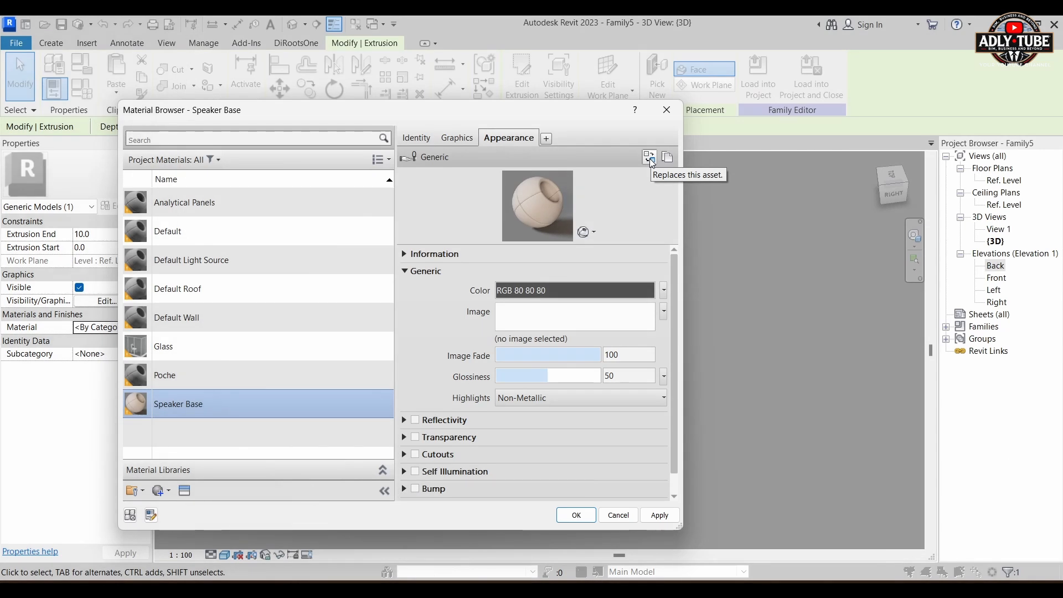
pyautogui.click(650, 160)
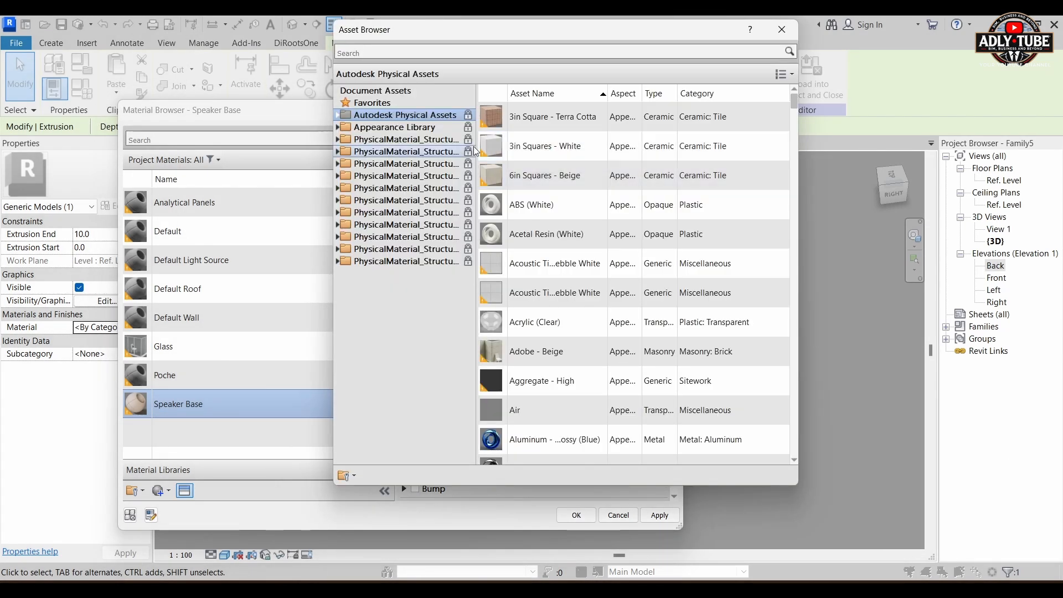
pyautogui.moveTo(467, 30); pyautogui.dragTo(448, 106)
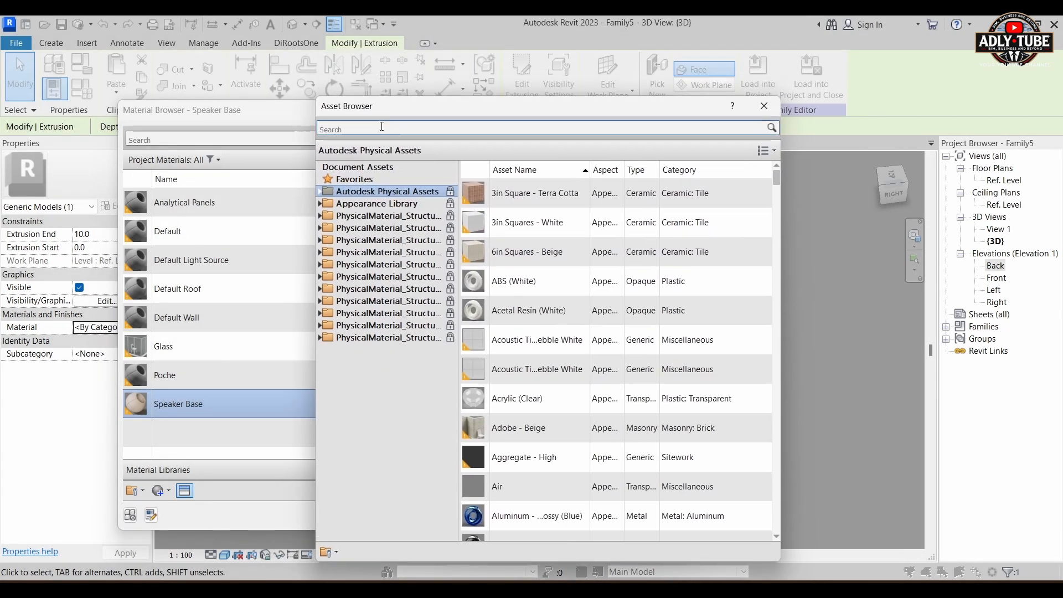
pyautogui.click(382, 127)
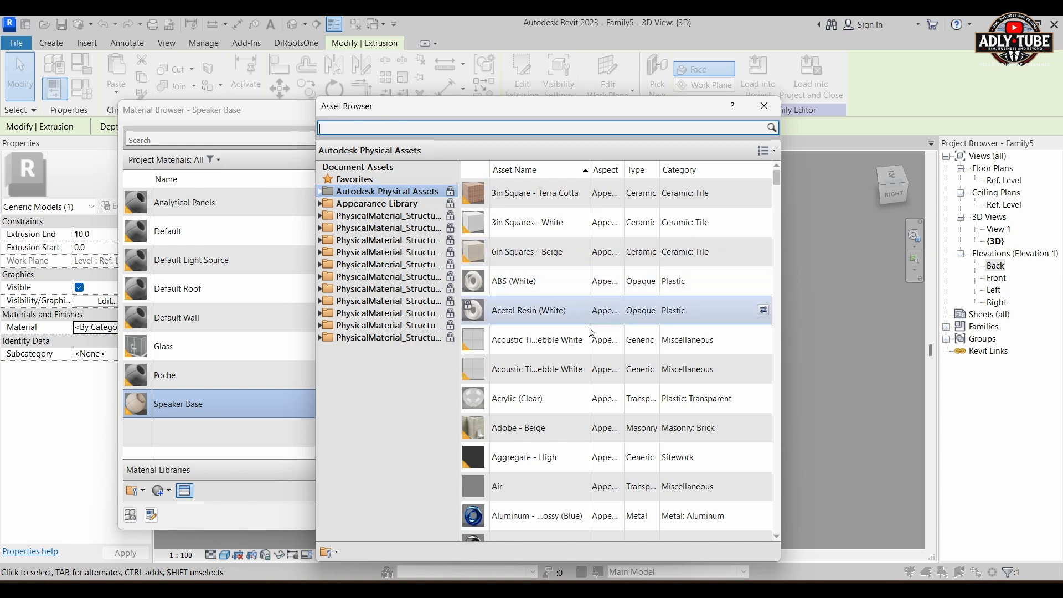
pyautogui.scroll(-3, 588, 331)
pyautogui.scroll(-5, 588, 331)
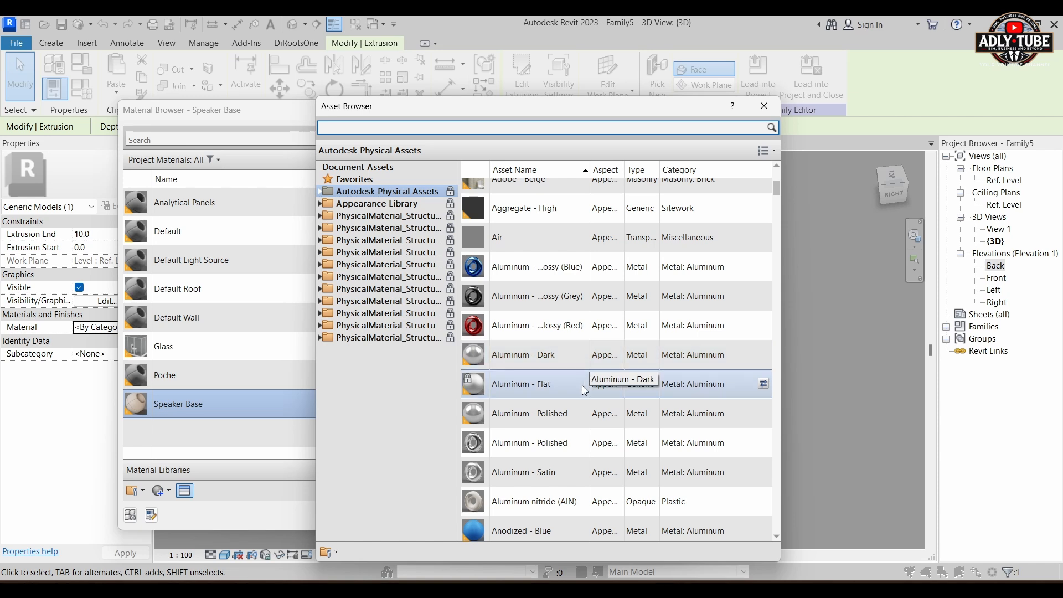
pyautogui.click(526, 385)
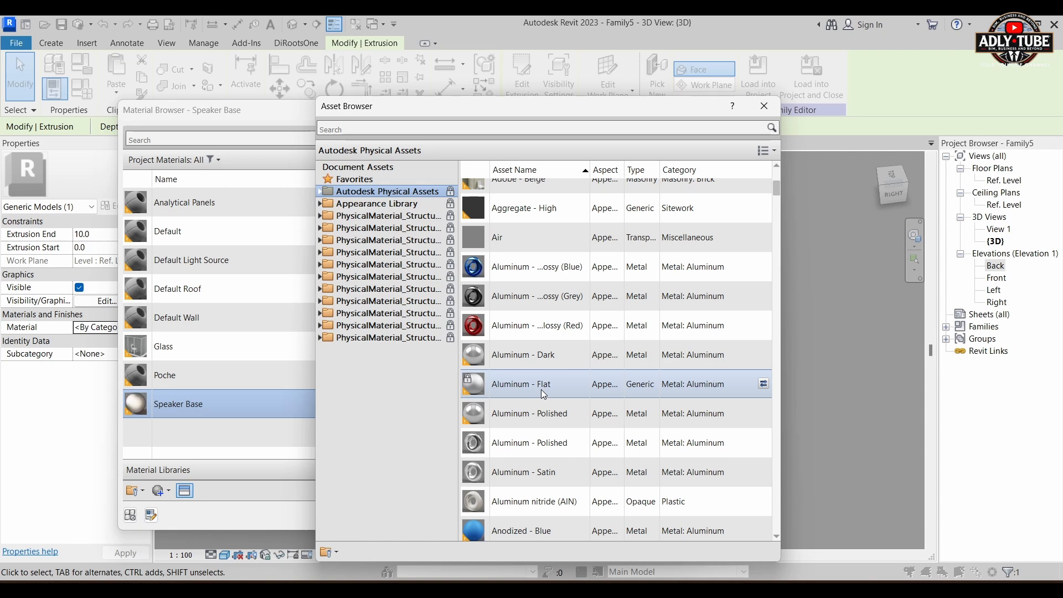
pyautogui.click(765, 107)
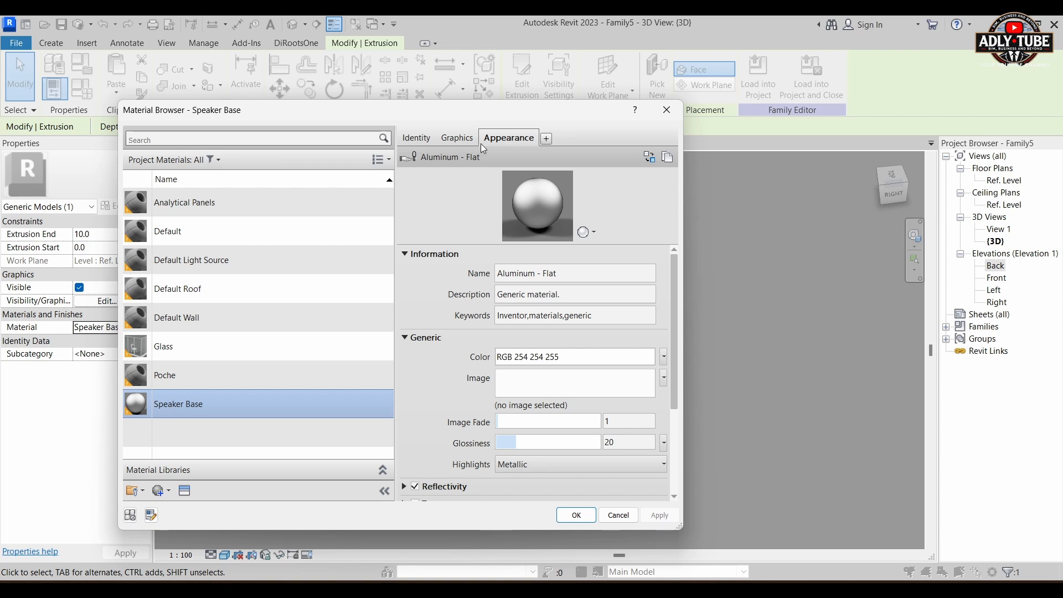
# Enable Use Render Appearance for the Speaker Base material's shading and assign the material to the base plate
pyautogui.click(451, 139)
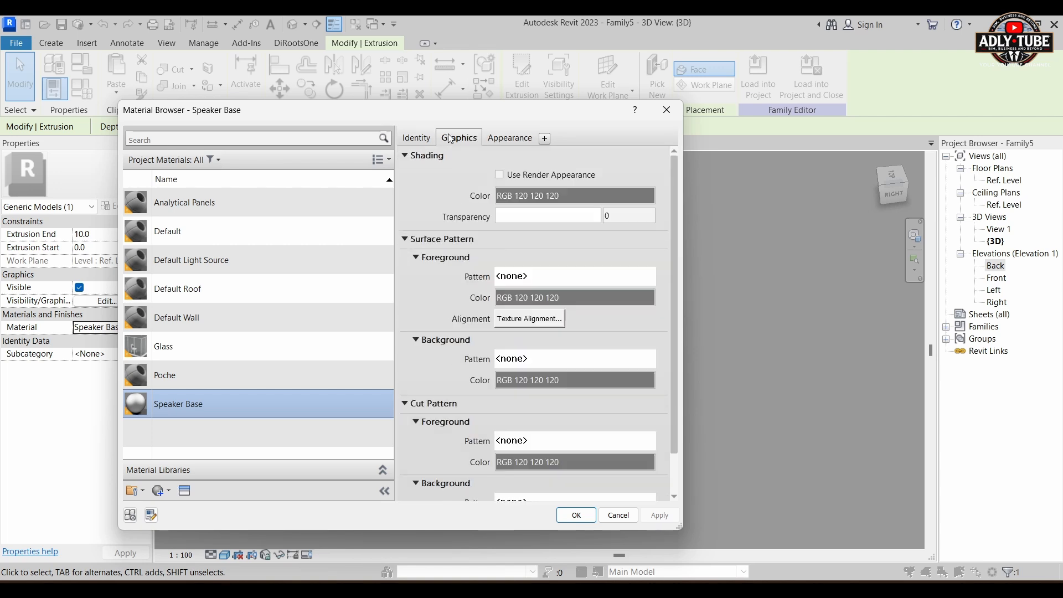
pyautogui.click(500, 175)
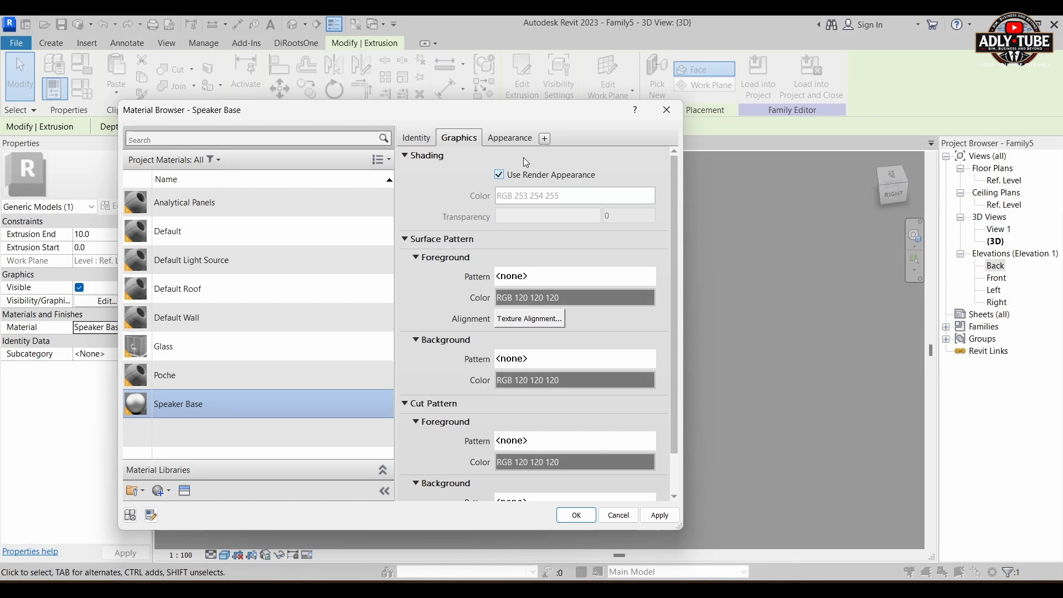
pyautogui.click(508, 138)
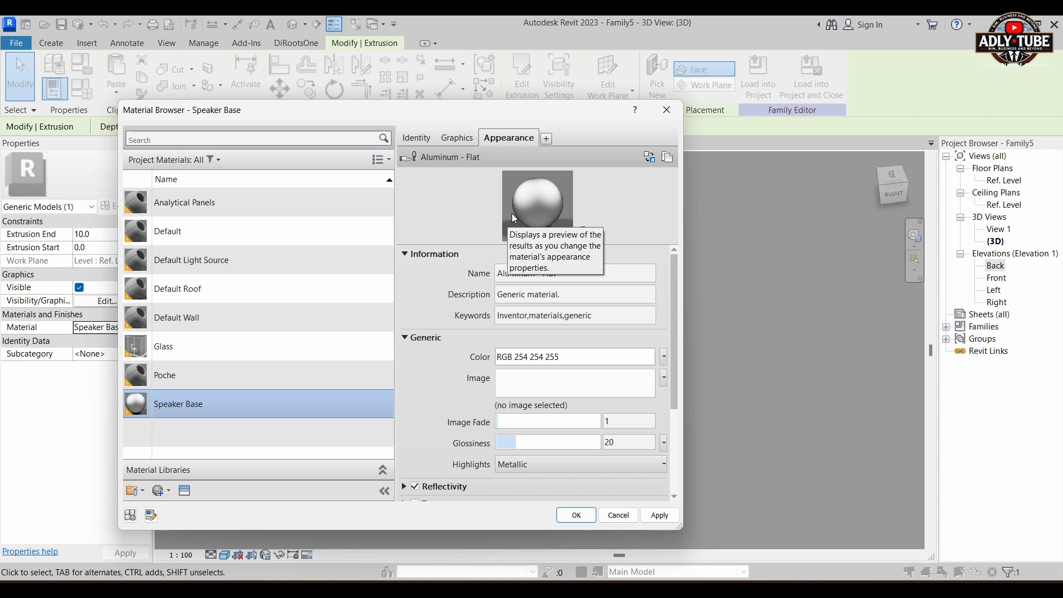
pyautogui.click(650, 519)
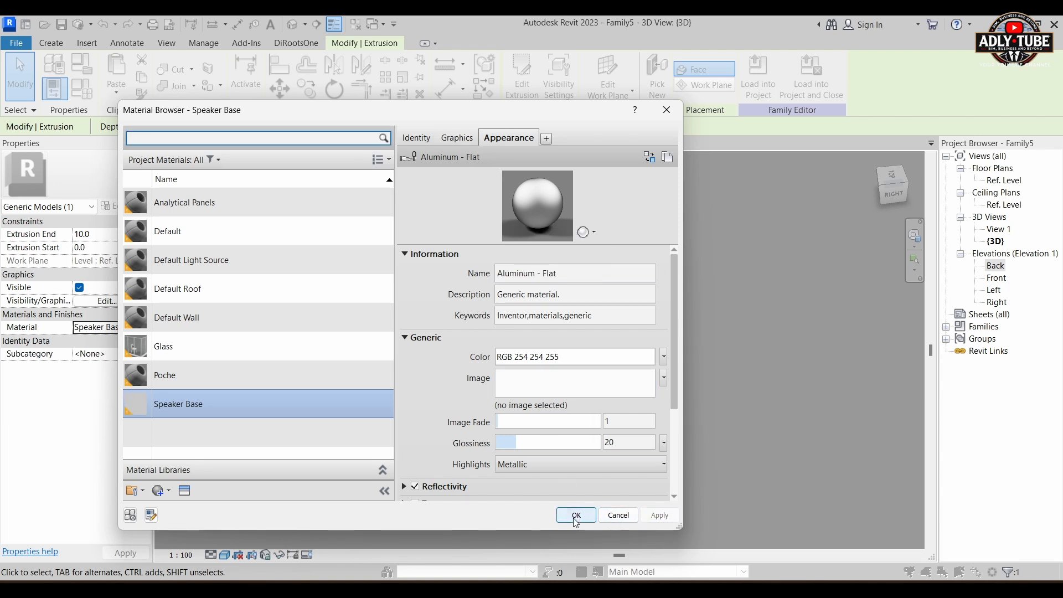
pyautogui.click(576, 515)
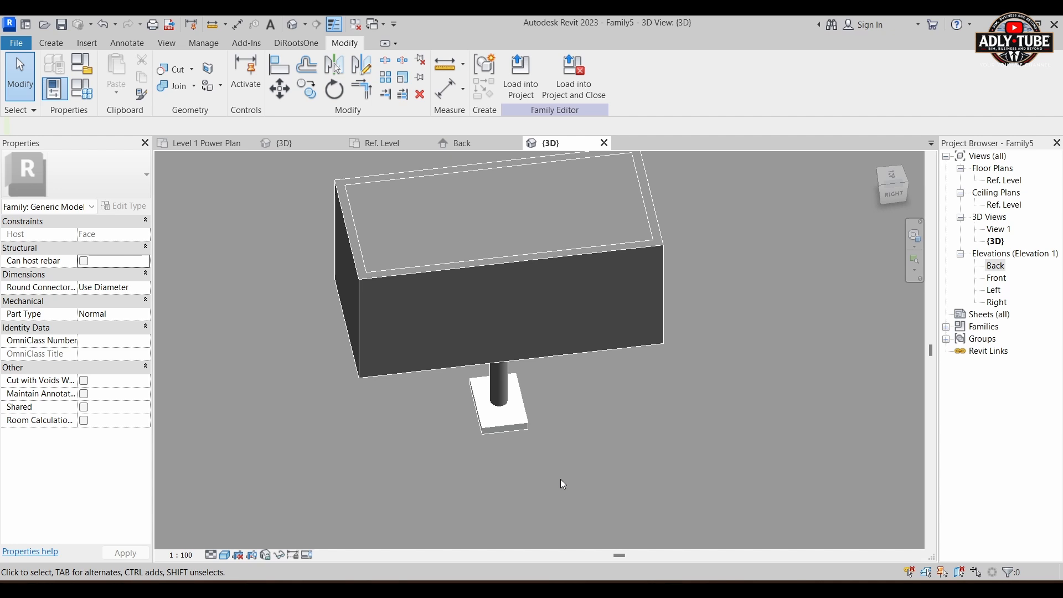
# Examine the base plate's material up close in the Realistic visual style and return the 3D view to Shaded
pyautogui.keyDown('shift'); pyautogui.moveTo(563, 479); pyautogui.dragTo(540, 434, button='middle'); pyautogui.keyUp('shift')
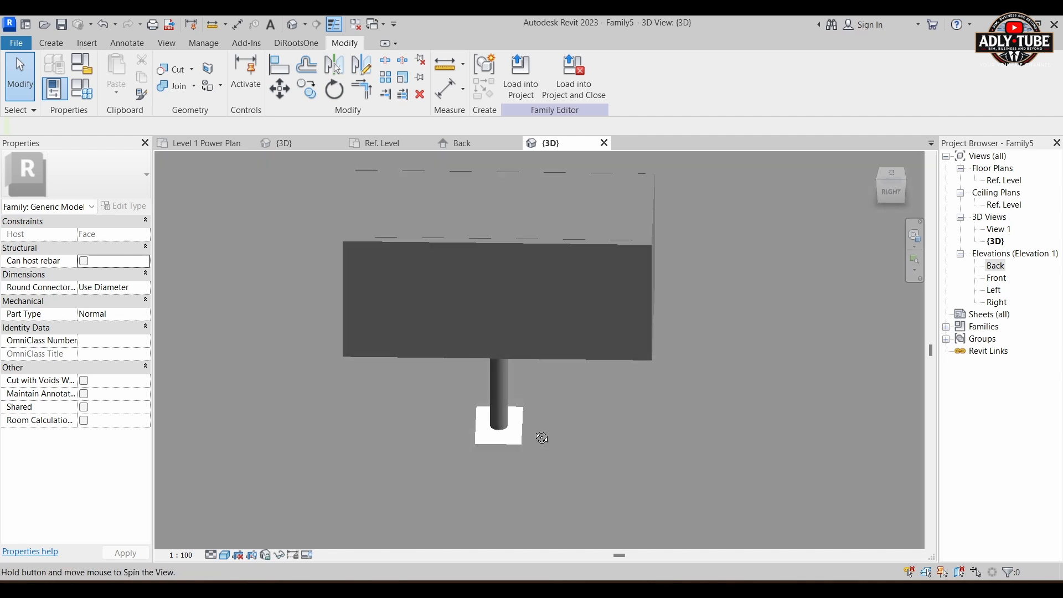
pyautogui.click(226, 556)
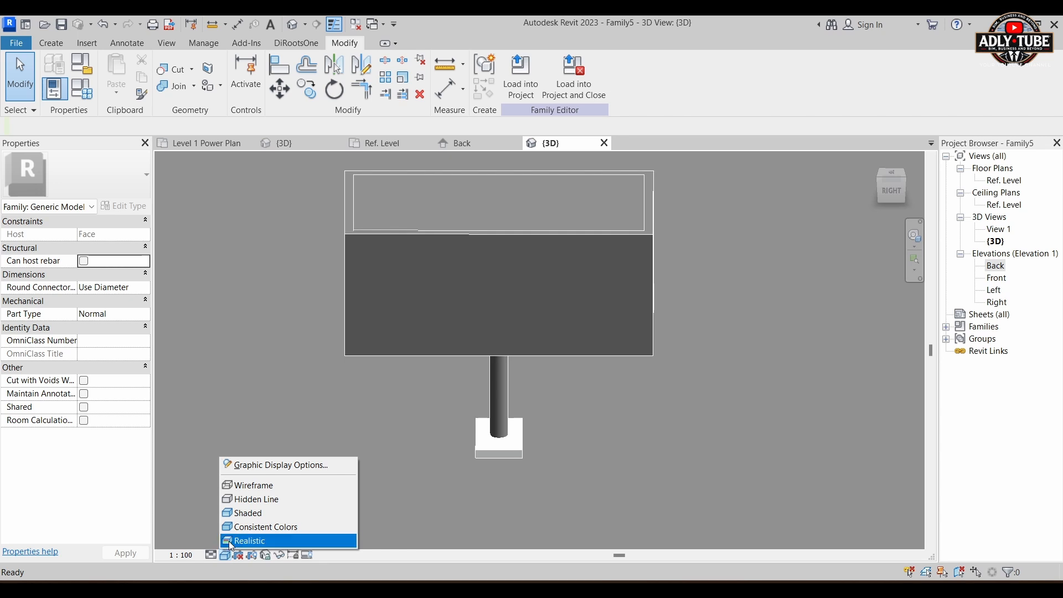
pyautogui.click(232, 540)
pyautogui.scroll(4, 525, 453)
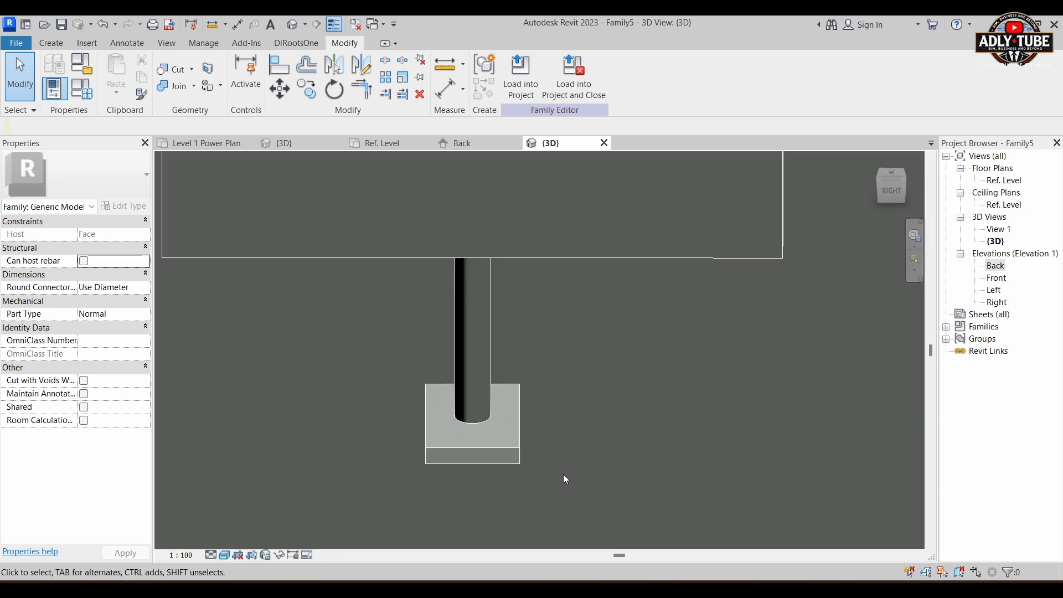
pyautogui.keyDown('shift'); pyautogui.moveTo(566, 479); pyautogui.dragTo(541, 501, button='middle'); pyautogui.keyUp('shift')
pyautogui.scroll(3, 521, 482)
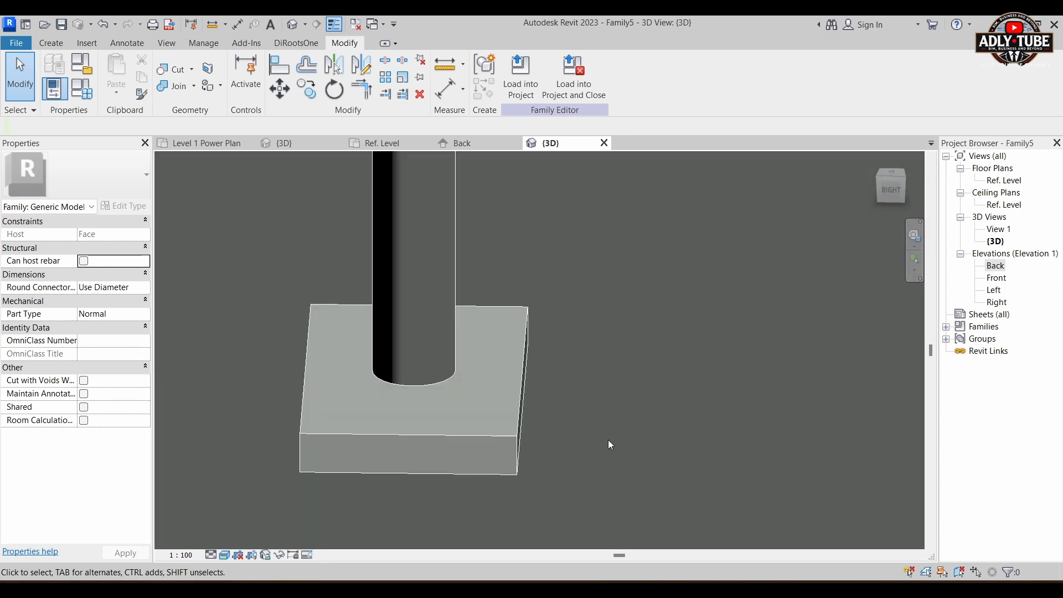
pyautogui.scroll(-8, 590, 389)
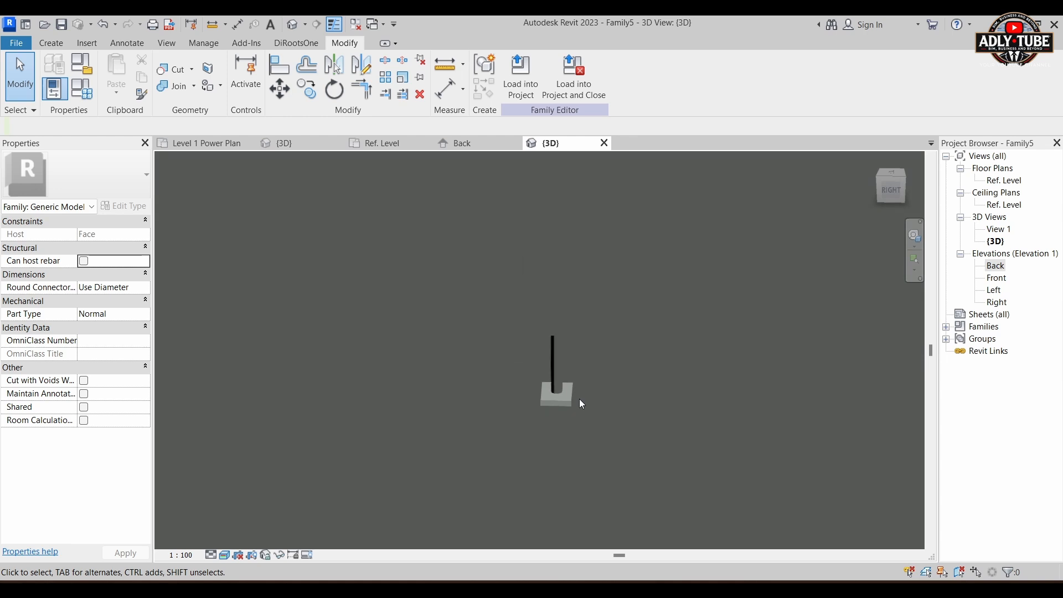
pyautogui.click(226, 555)
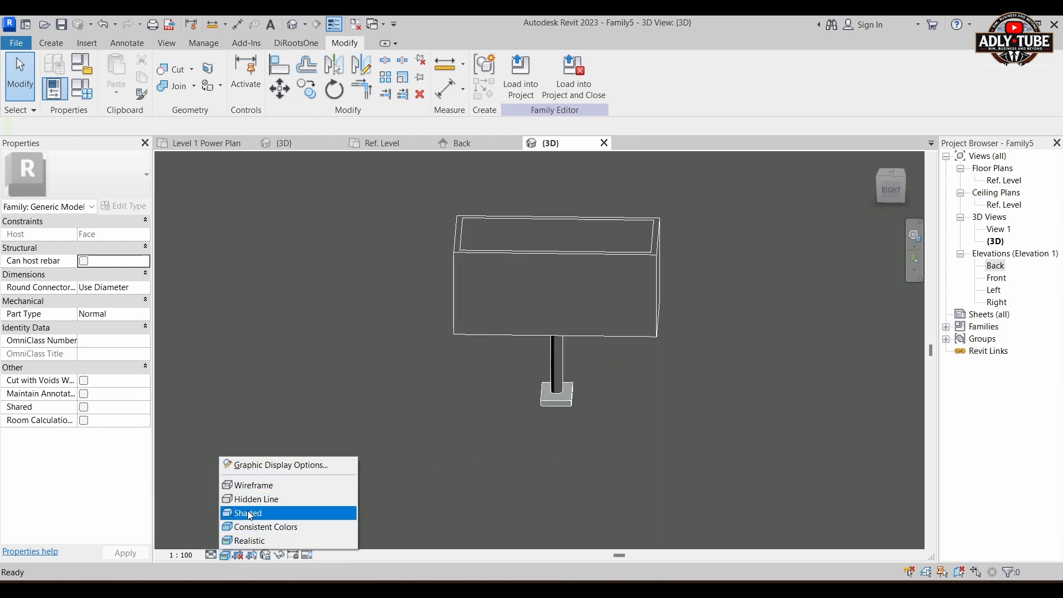
pyautogui.click(249, 513)
# Open the material selection for the speaker body's outer extrusion
pyautogui.click(657, 306)
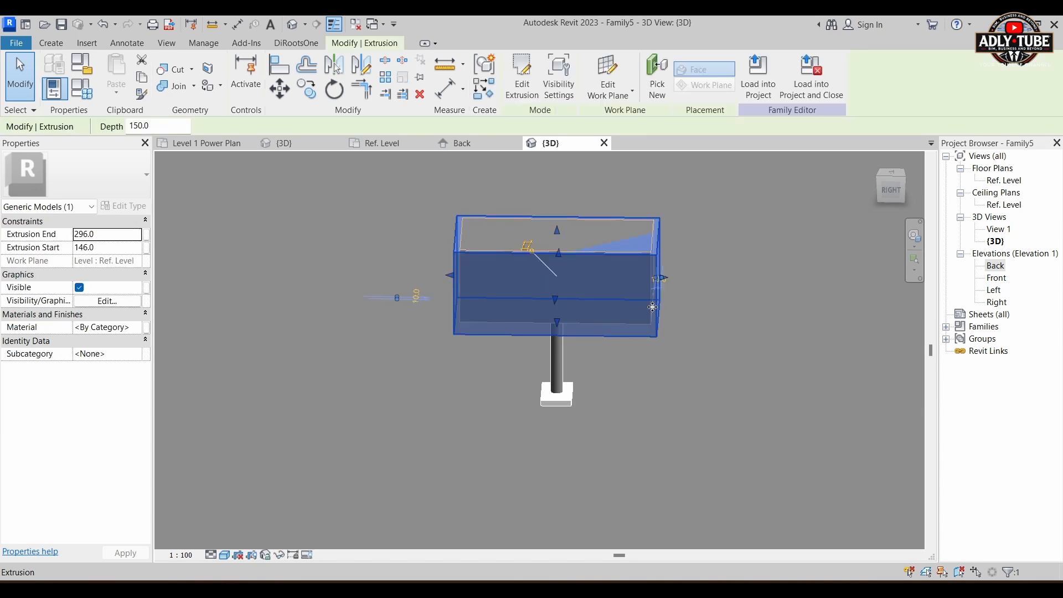
pyautogui.keyDown('shift'); pyautogui.moveTo(657, 306); pyautogui.dragTo(453, 438, button='middle'); pyautogui.keyUp('shift')
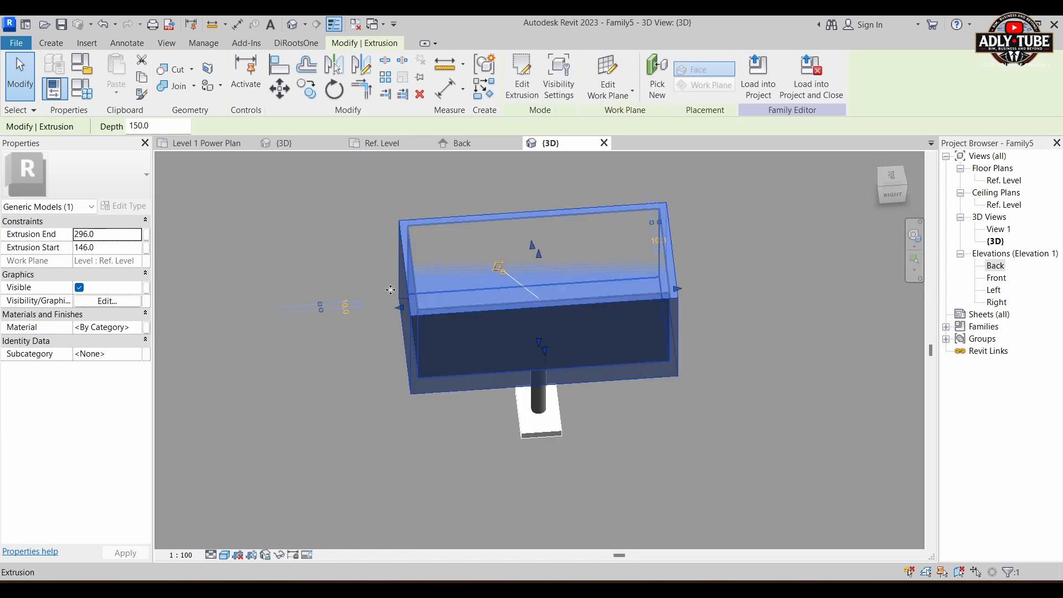
pyautogui.click(137, 327)
pyautogui.click(142, 327)
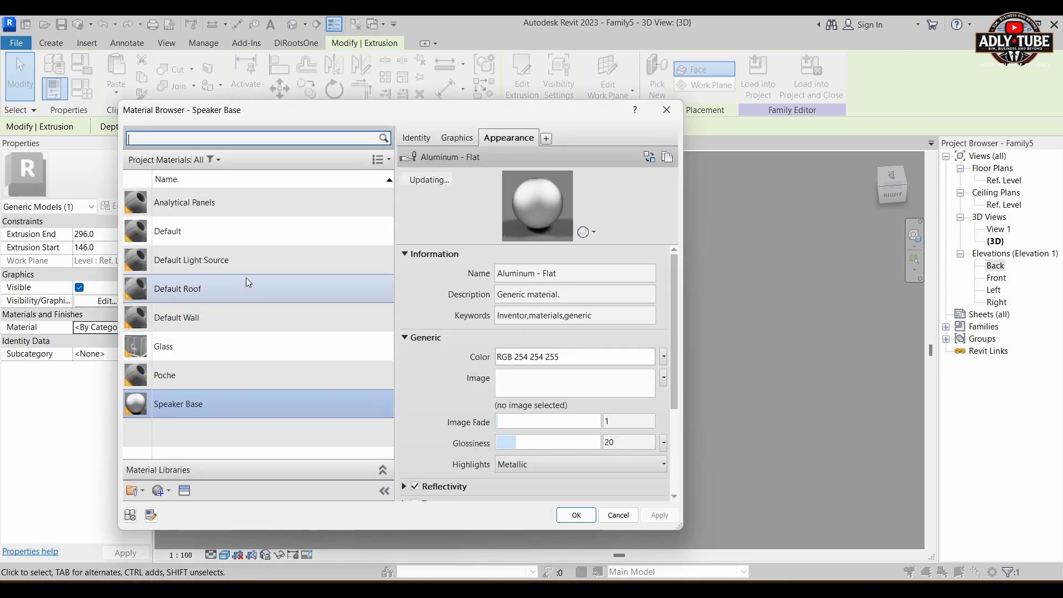
# Create a new material named "Speaker Main body" for the selected box extrusion
pyautogui.click(161, 490)
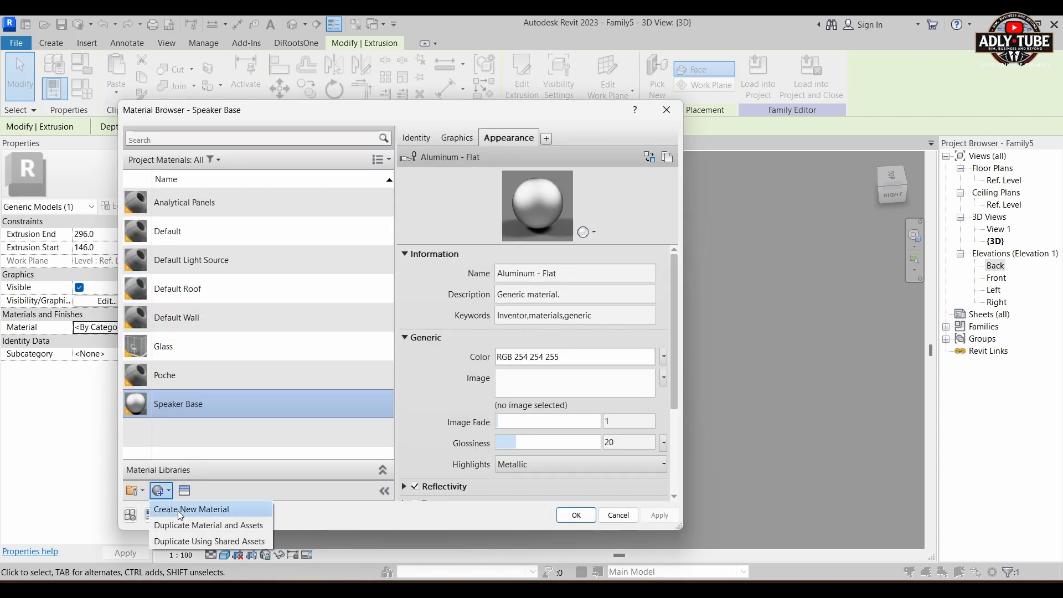
pyautogui.click(178, 509)
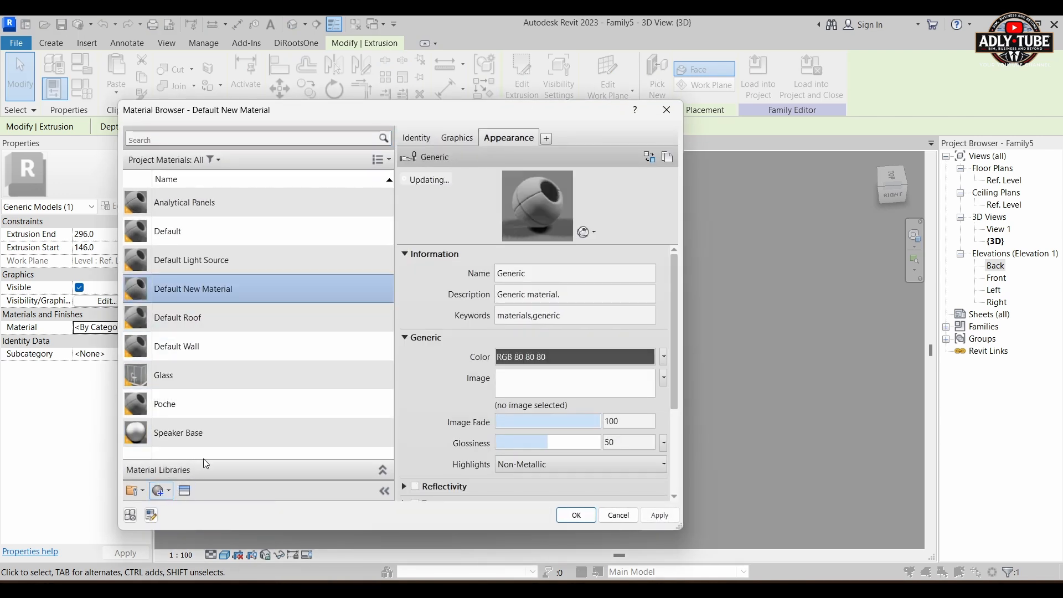
pyautogui.rightClick(221, 284)
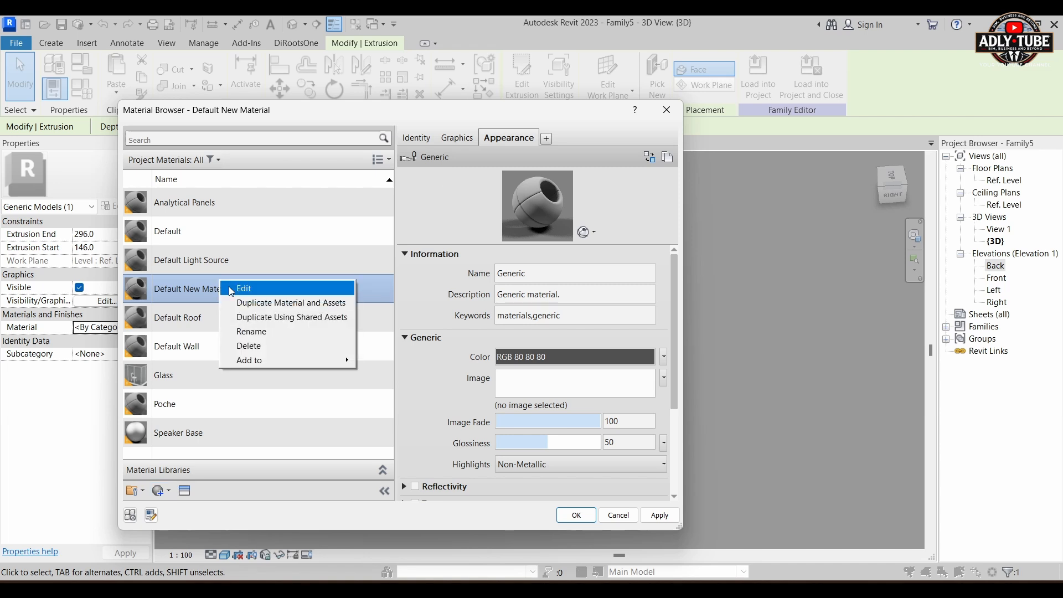
pyautogui.click(258, 331)
pyautogui.write('Sp')
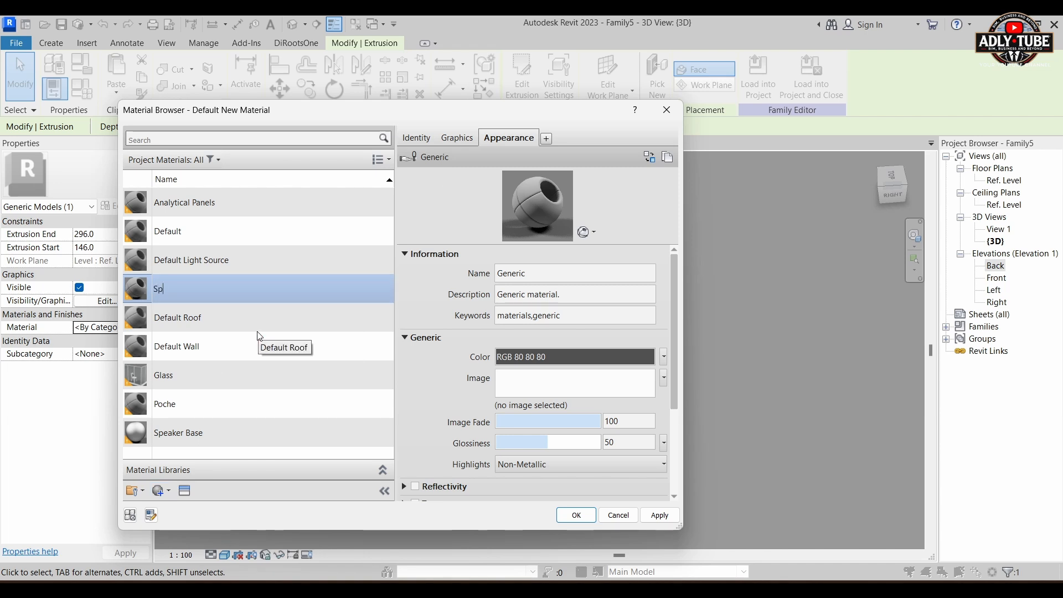
pyautogui.write('eaker Main body')
pyautogui.press('Return')
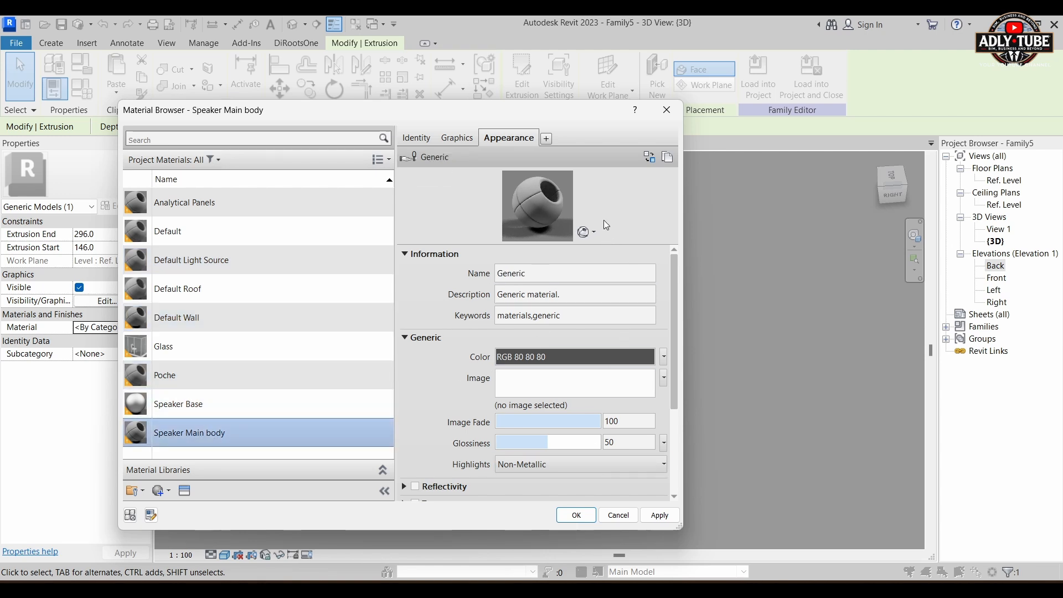
# Assign the Aluminum - Polished appearance asset from Autodesk Physical Assets to the Speaker Main body material
pyautogui.click(649, 159)
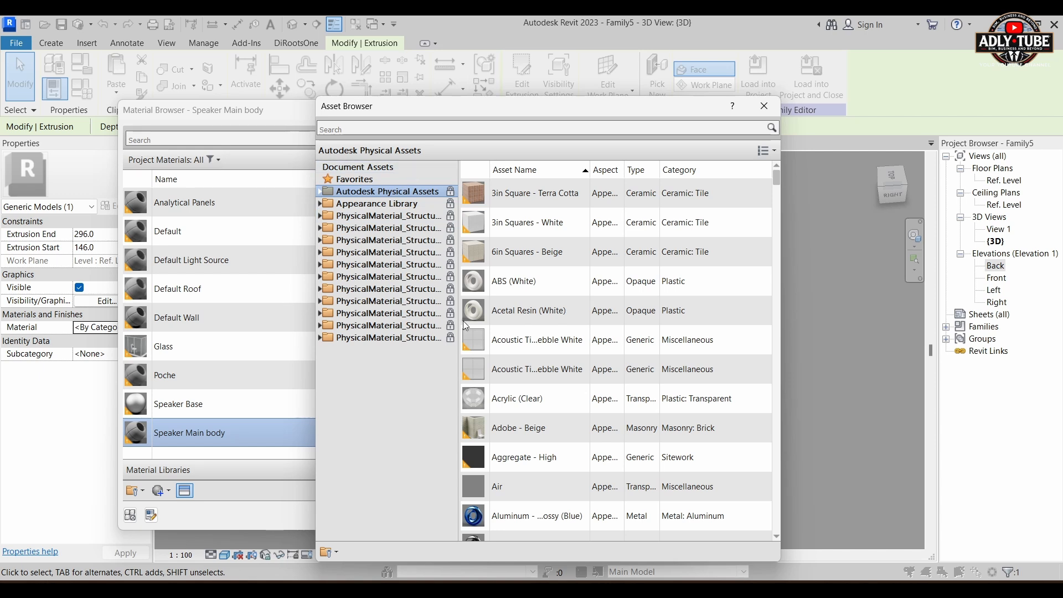
pyautogui.scroll(-1, 599, 302)
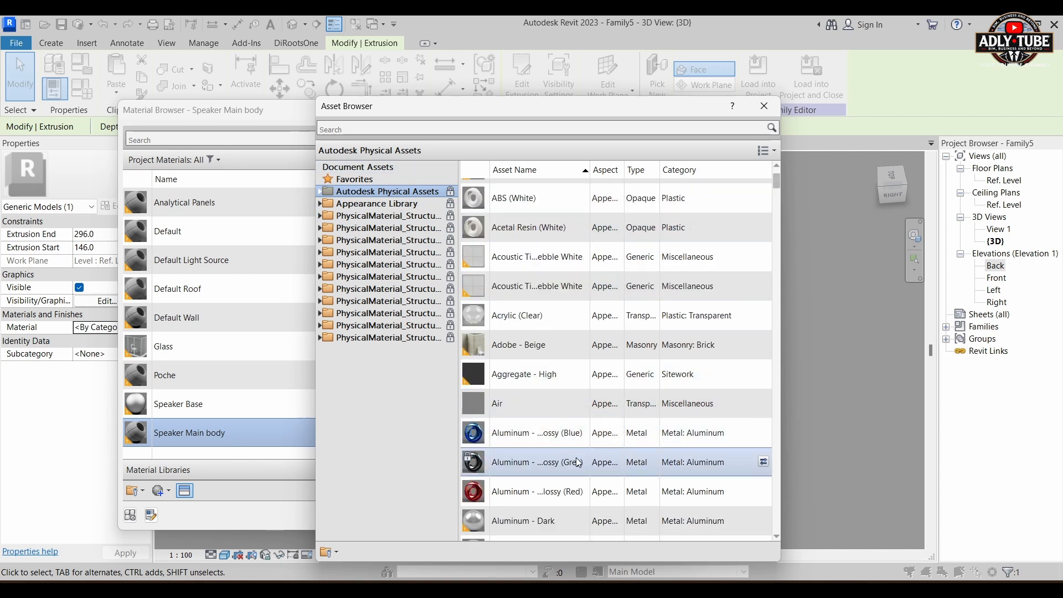
pyautogui.scroll(1, 602, 183)
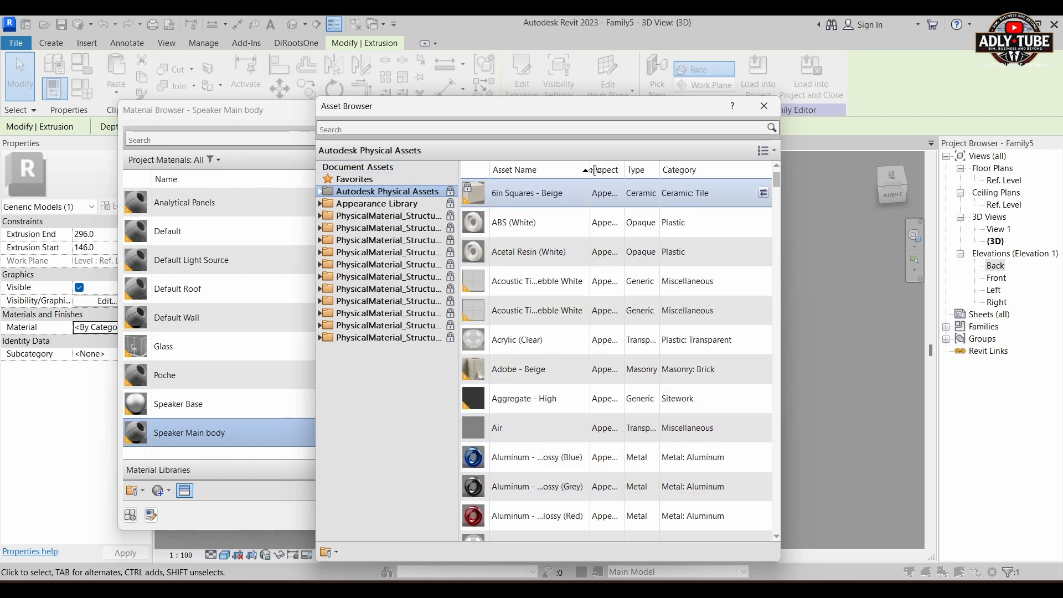
pyautogui.doubleClick(590, 170)
pyautogui.scroll(-4, 579, 336)
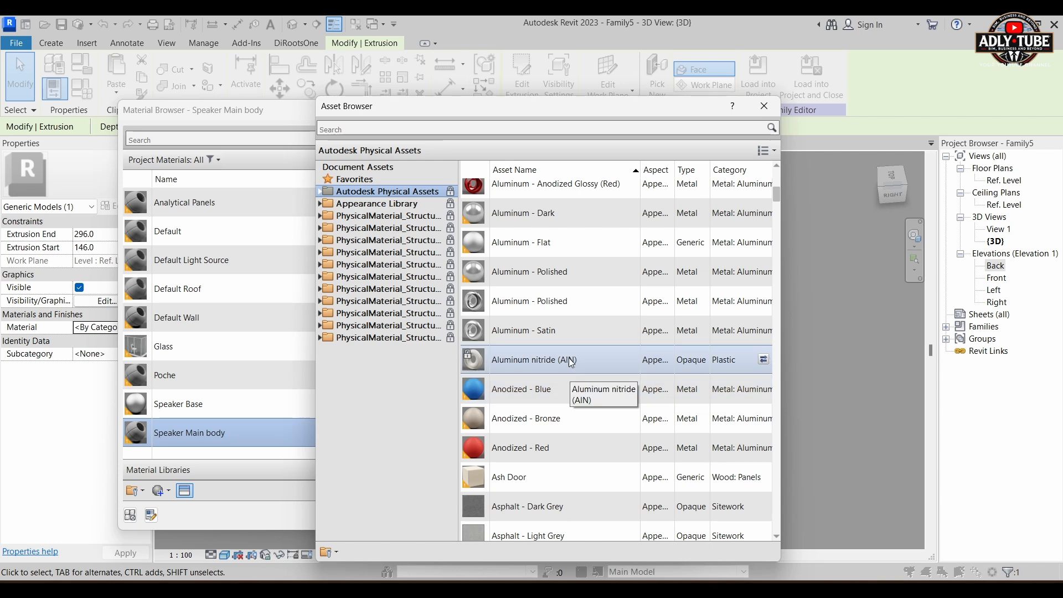
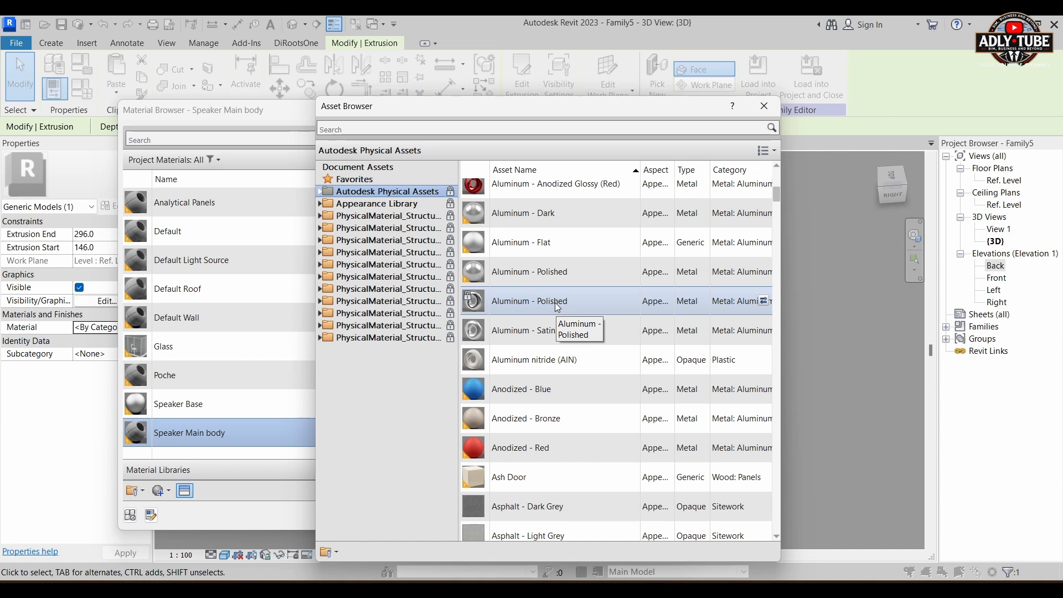
pyautogui.scroll(-1, 703, 534)
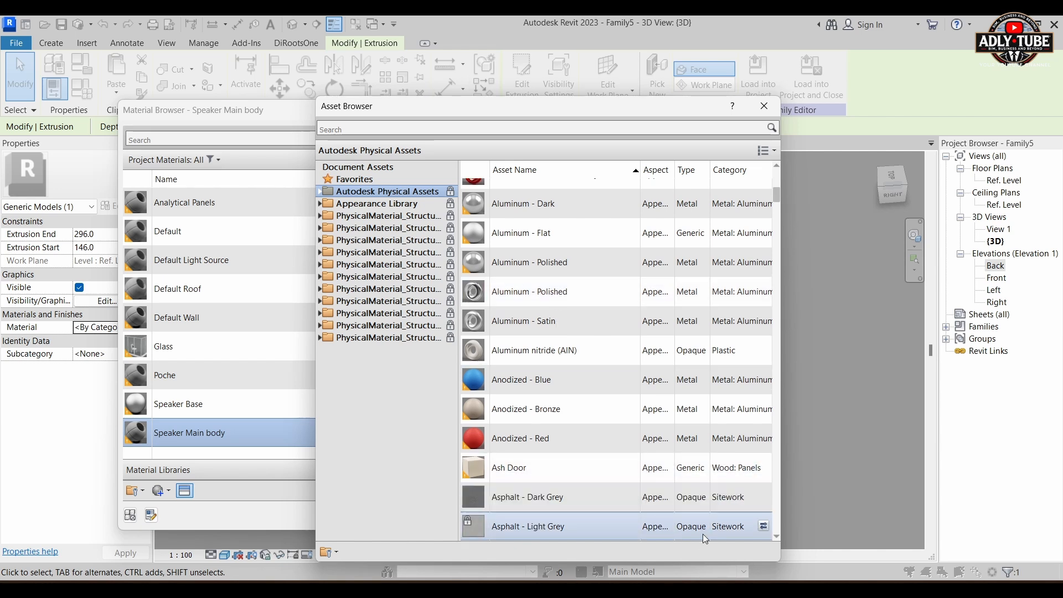
pyautogui.rightClick(513, 289)
pyautogui.click(553, 309)
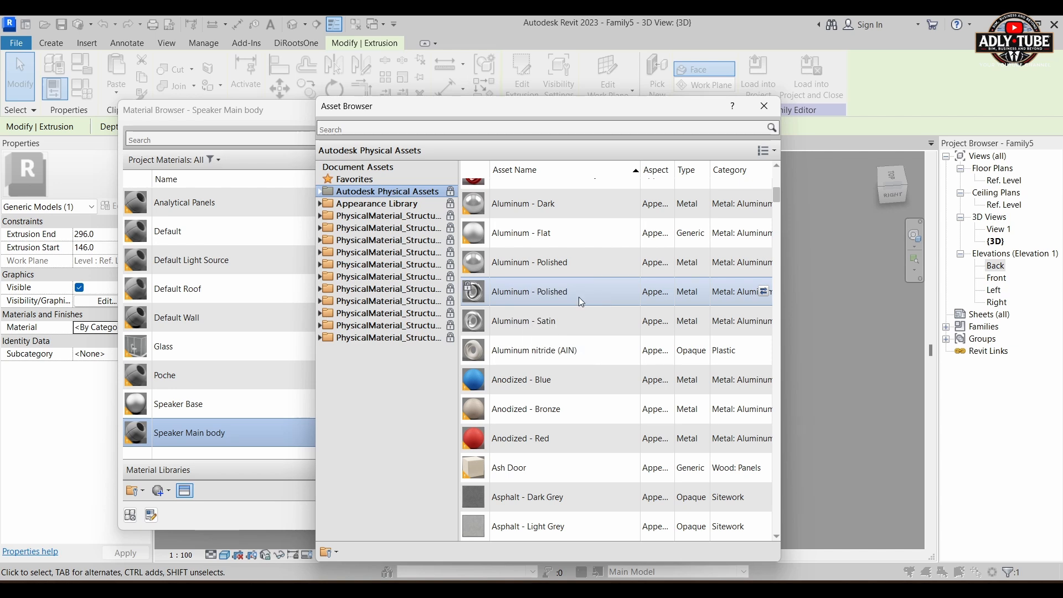
pyautogui.click(763, 107)
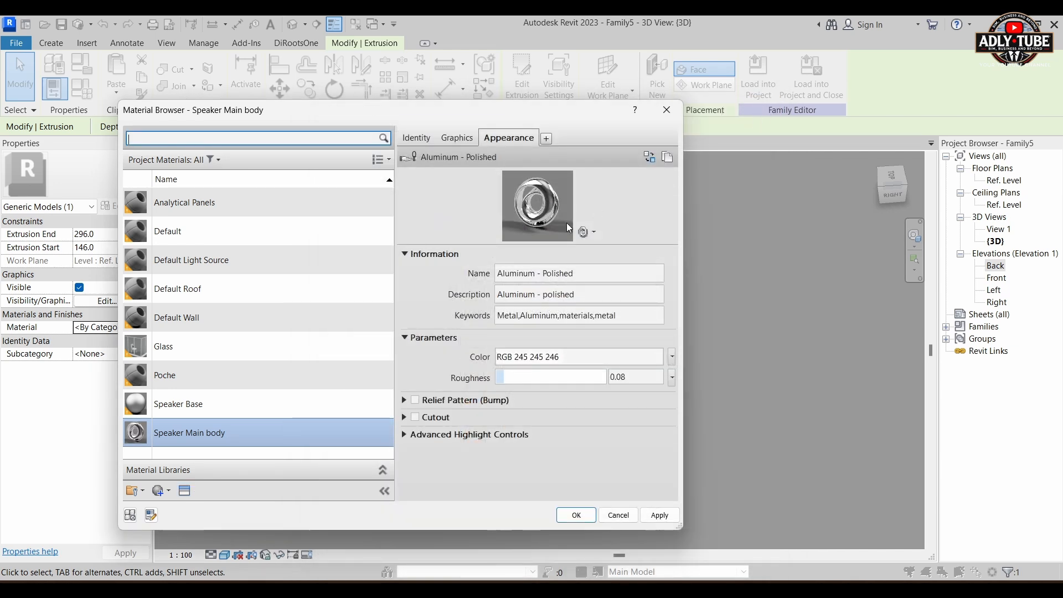
# Set the scene of the material's appearance preview to Sphere
pyautogui.click(596, 233)
pyautogui.moveTo(590, 252)
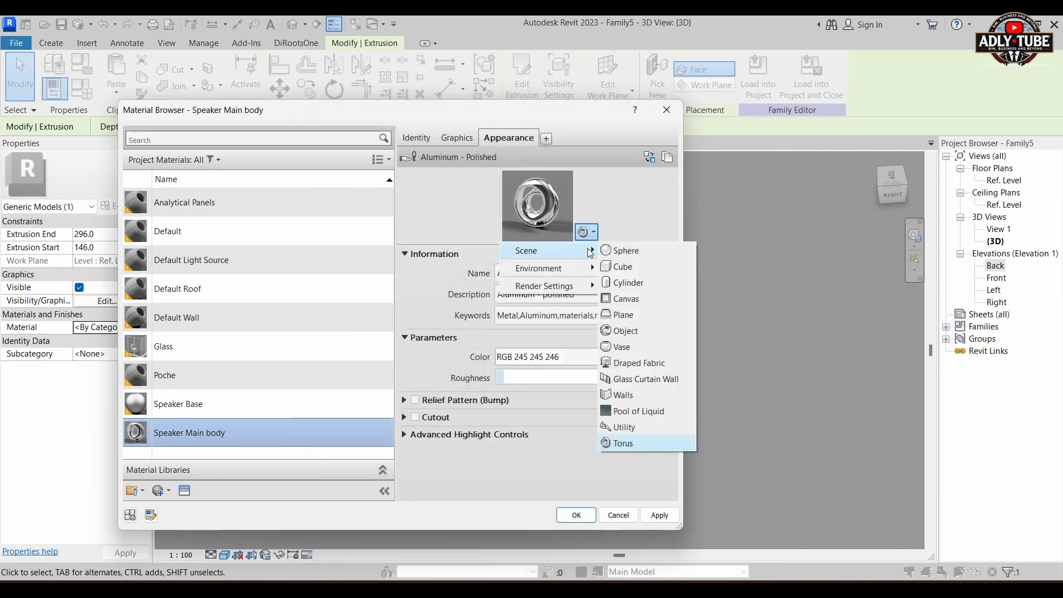
pyautogui.click(630, 256)
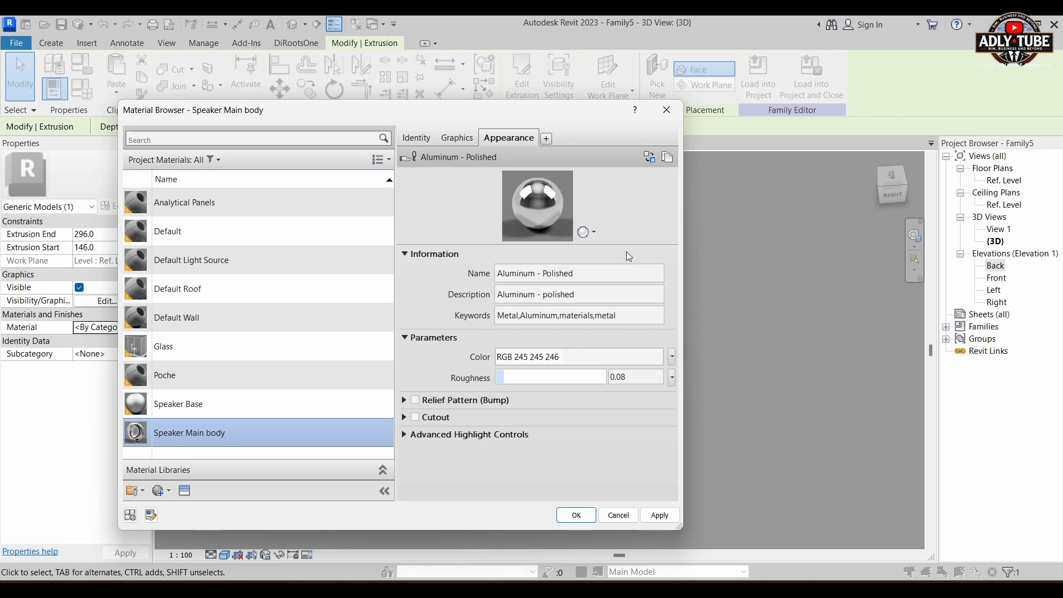
# Try Production Quality for the appearance preview's render settings and return them to Draft Quality
pyautogui.click(597, 234)
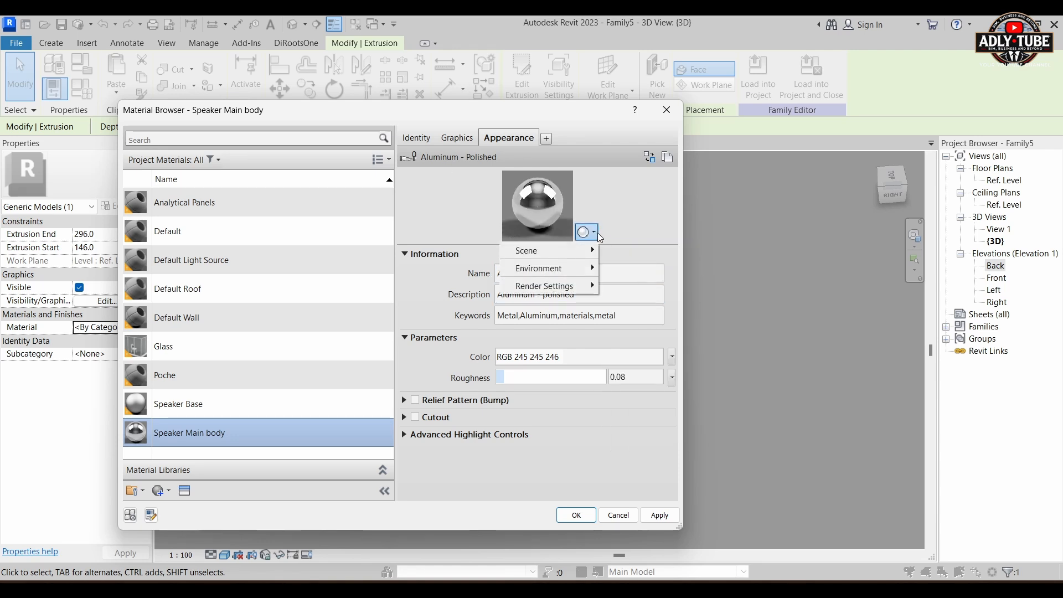
pyautogui.moveTo(575, 286)
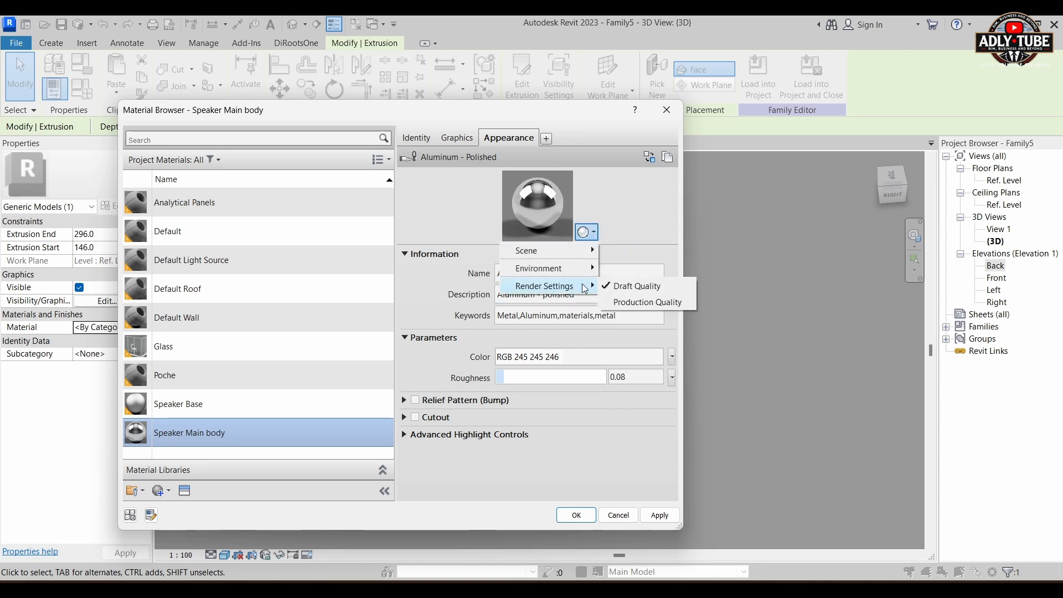
pyautogui.click(637, 301)
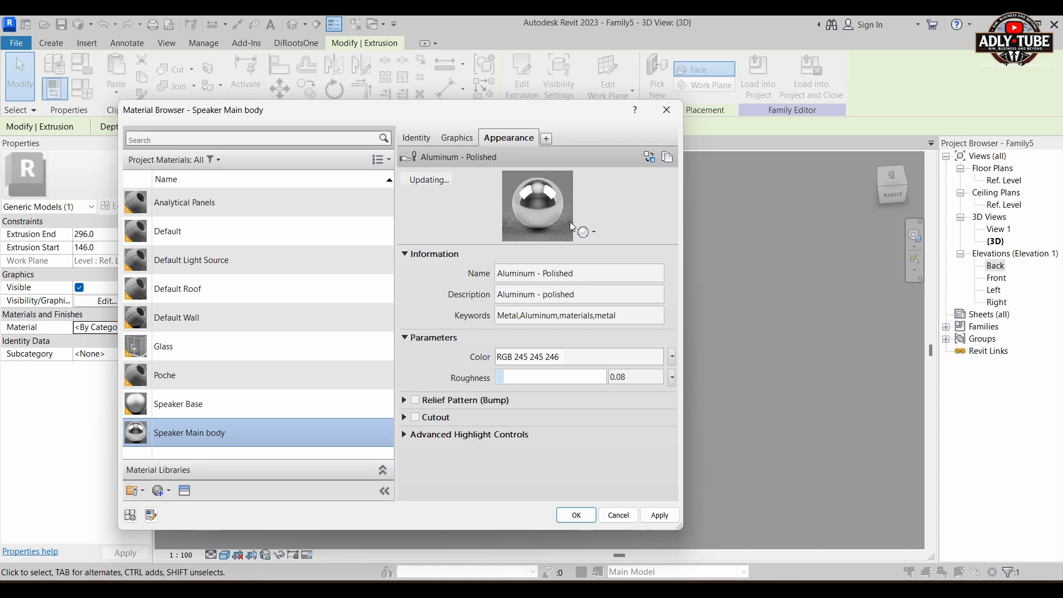
pyautogui.click(587, 231)
pyautogui.moveTo(548, 286)
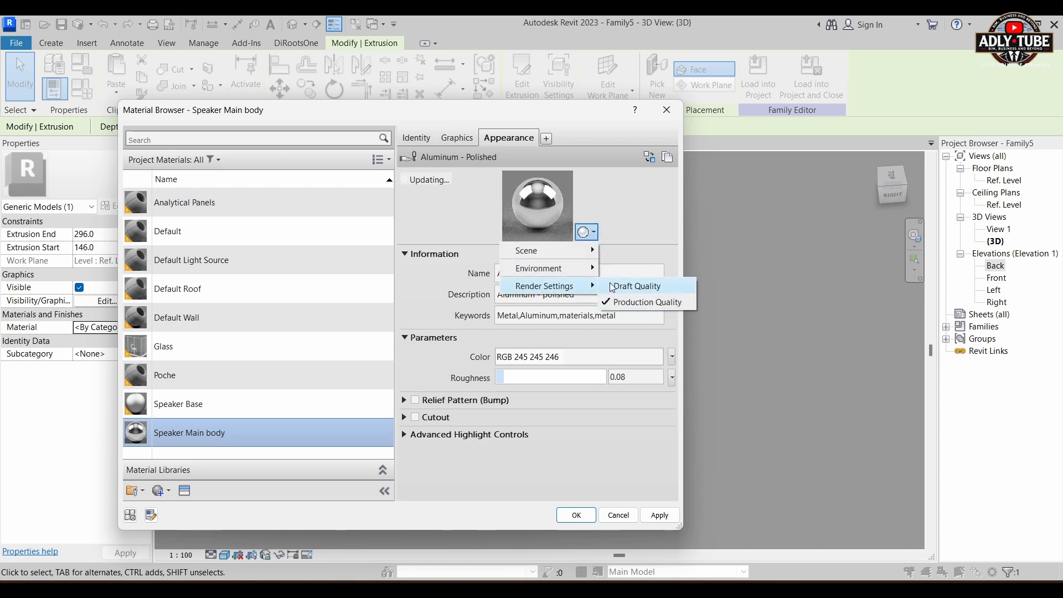
pyautogui.click(613, 286)
# Set the environment of the material's appearance preview to Warm Light
pyautogui.click(587, 231)
pyautogui.moveTo(588, 268)
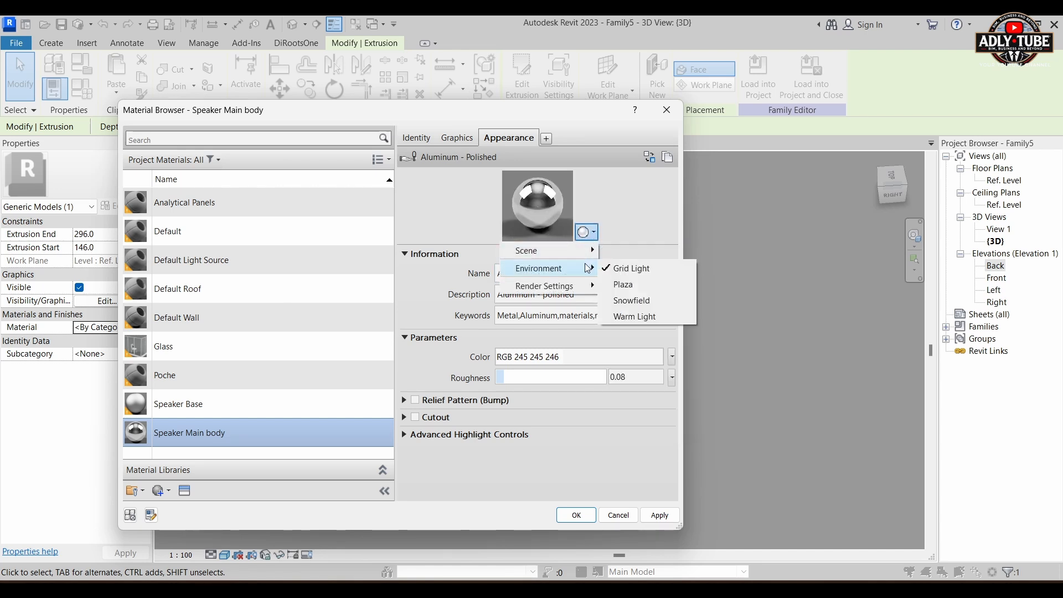
pyautogui.click(632, 315)
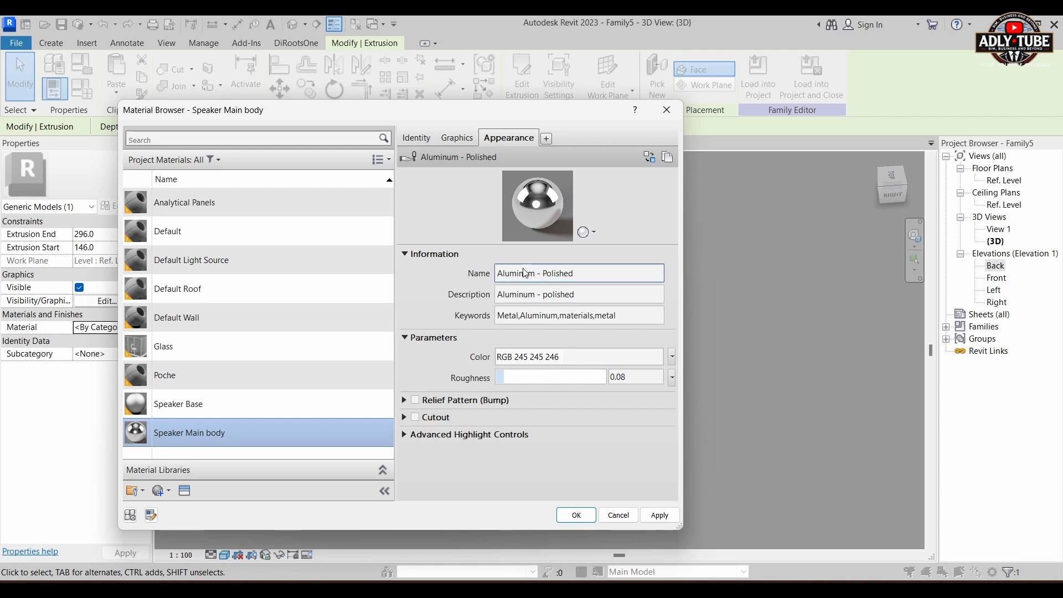
# Enable Use Render Appearance for the Speaker Main body material's shading and apply the material to the box extrusion
pyautogui.click(465, 141)
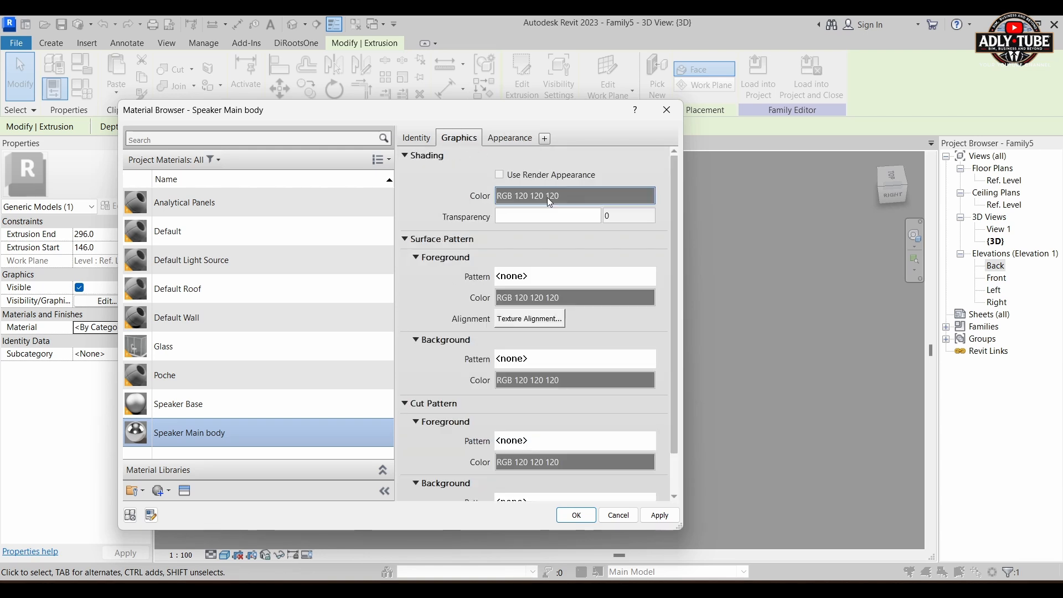
pyautogui.click(502, 176)
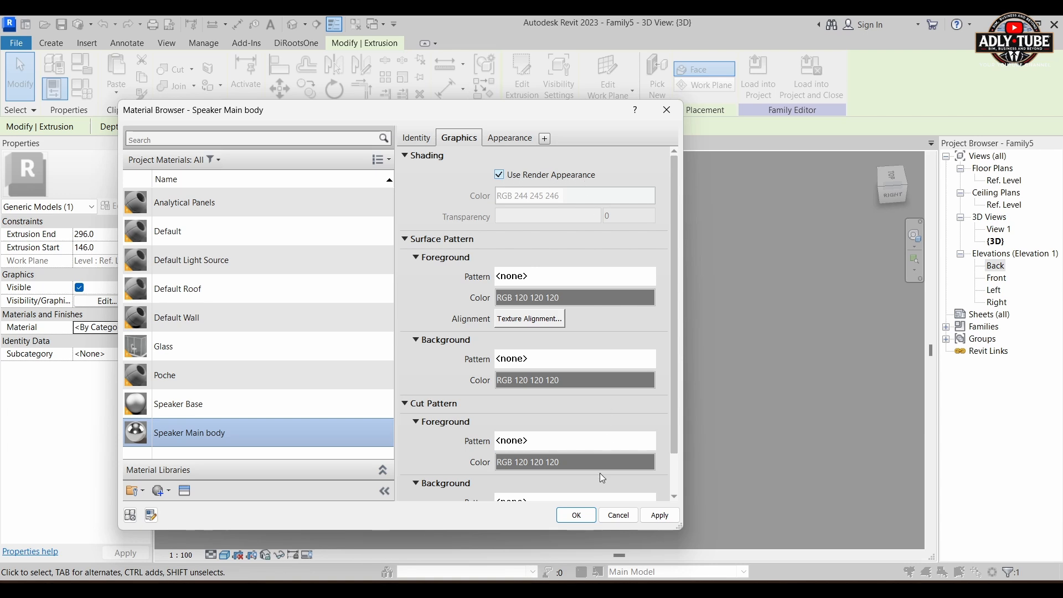
pyautogui.click(658, 514)
pyautogui.click(581, 523)
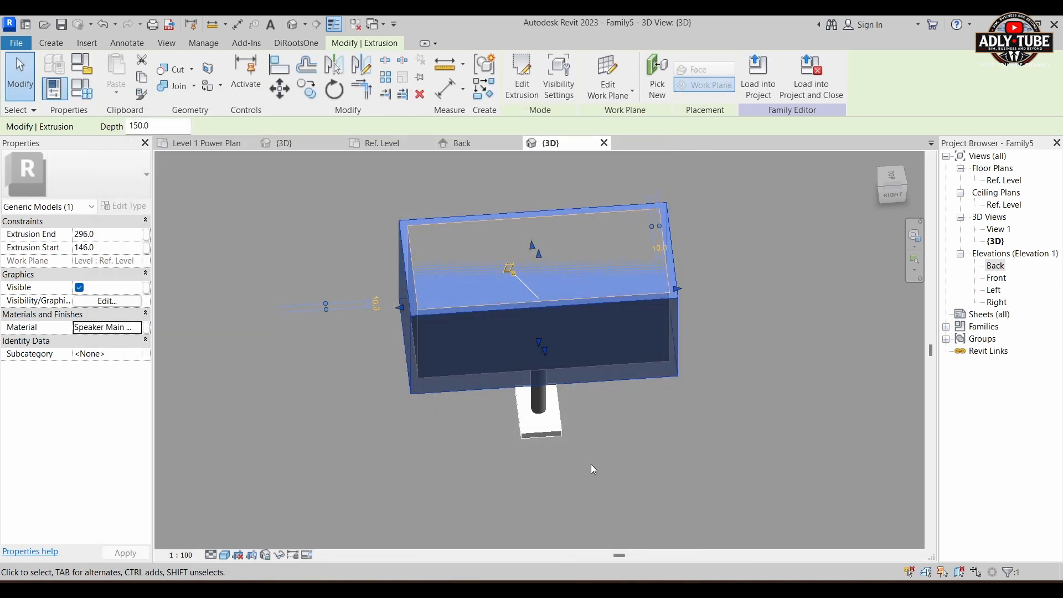
pyautogui.click(705, 414)
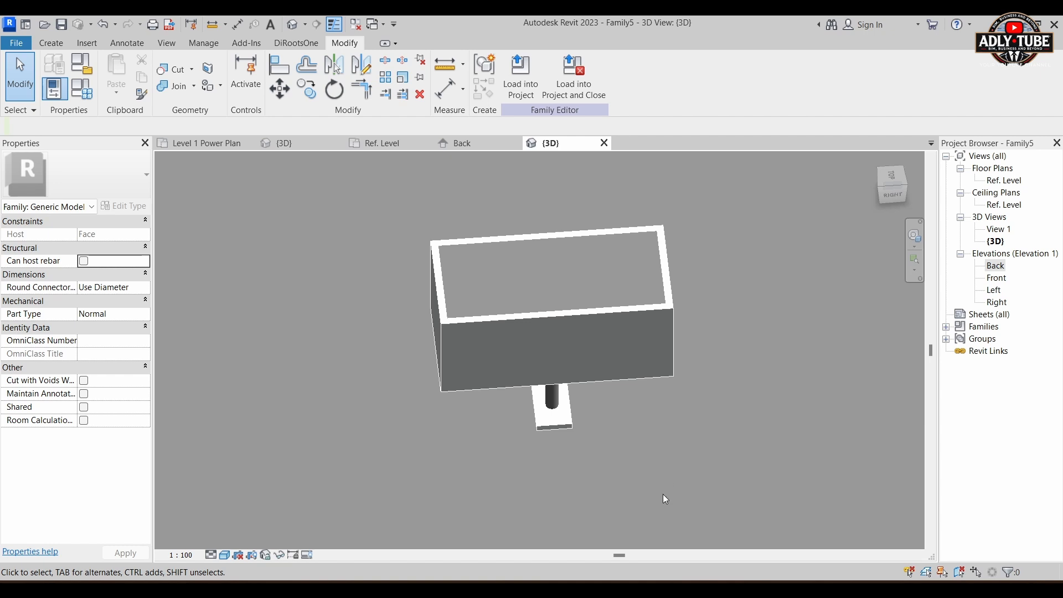
# Switch the 3D view to a visual style that displays the speaker's materials realistically
pyautogui.keyDown('shift'); pyautogui.moveTo(666, 499); pyautogui.dragTo(695, 344, button='middle'); pyautogui.keyUp('shift')
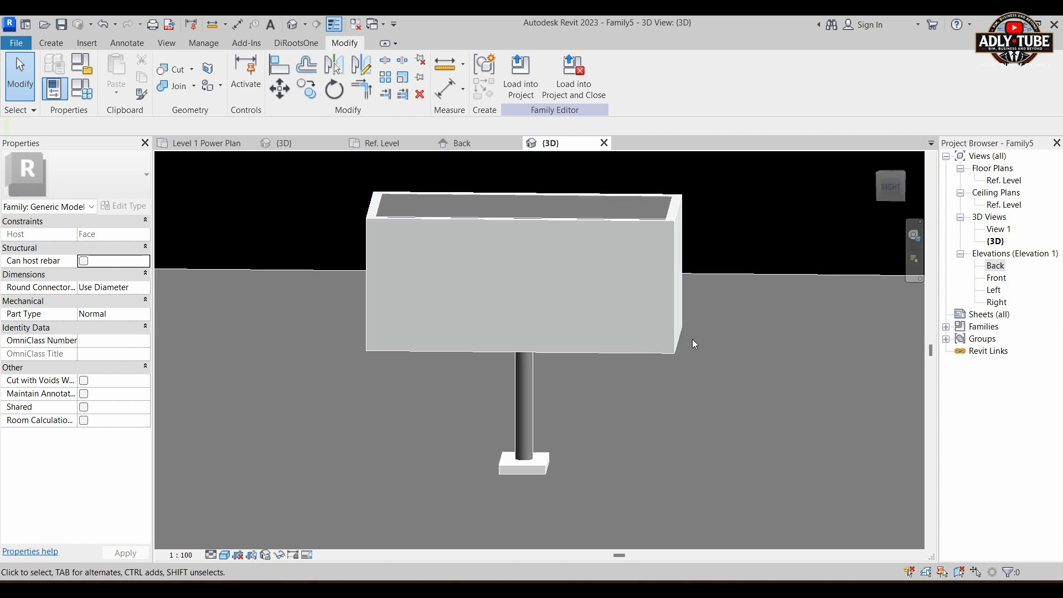
pyautogui.click(225, 555)
pyautogui.click(260, 540)
pyautogui.keyDown('shift'); pyautogui.moveTo(662, 382); pyautogui.dragTo(692, 372, button='middle'); pyautogui.keyUp('shift')
pyautogui.keyDown('shift'); pyautogui.moveTo(515, 406); pyautogui.dragTo(631, 357, button='middle'); pyautogui.keyUp('shift')
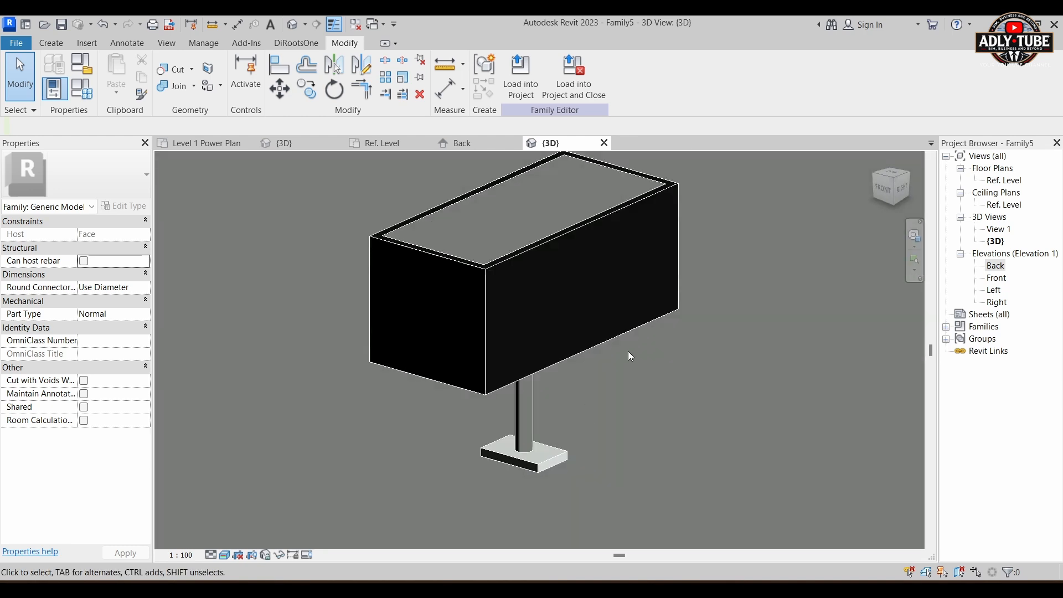
# Replace the Speaker Main body material's appearance asset with Aluminum - Dark and accept it for the box extrusion
pyautogui.click(599, 352)
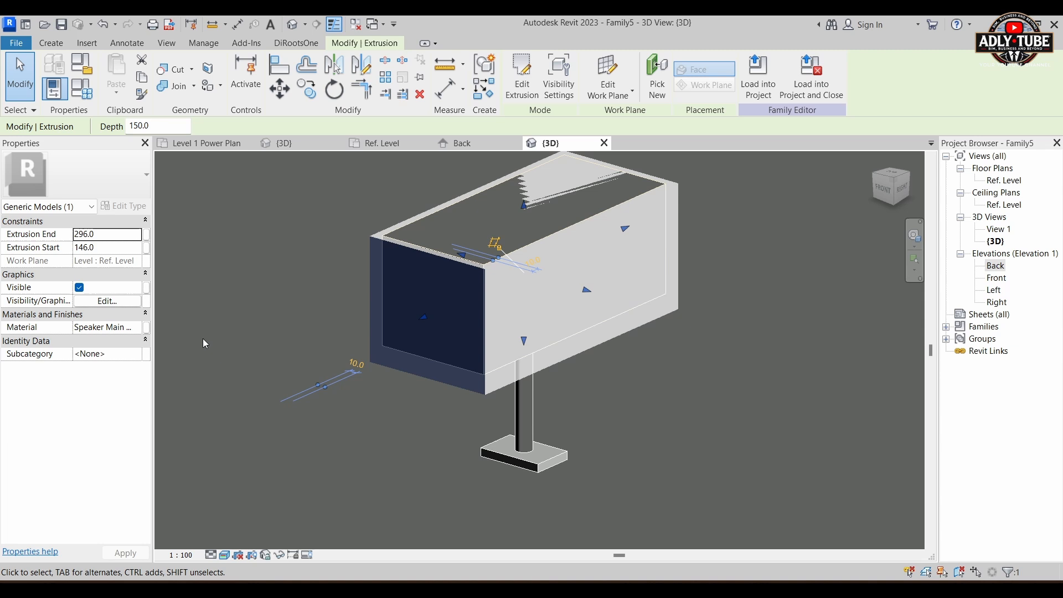
pyautogui.click(145, 327)
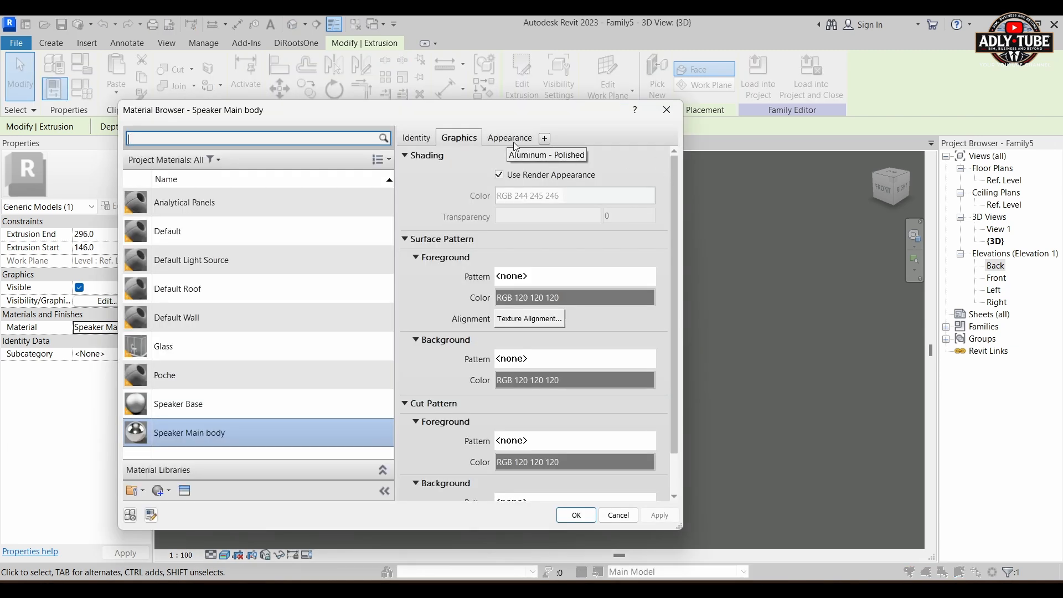
pyautogui.click(507, 139)
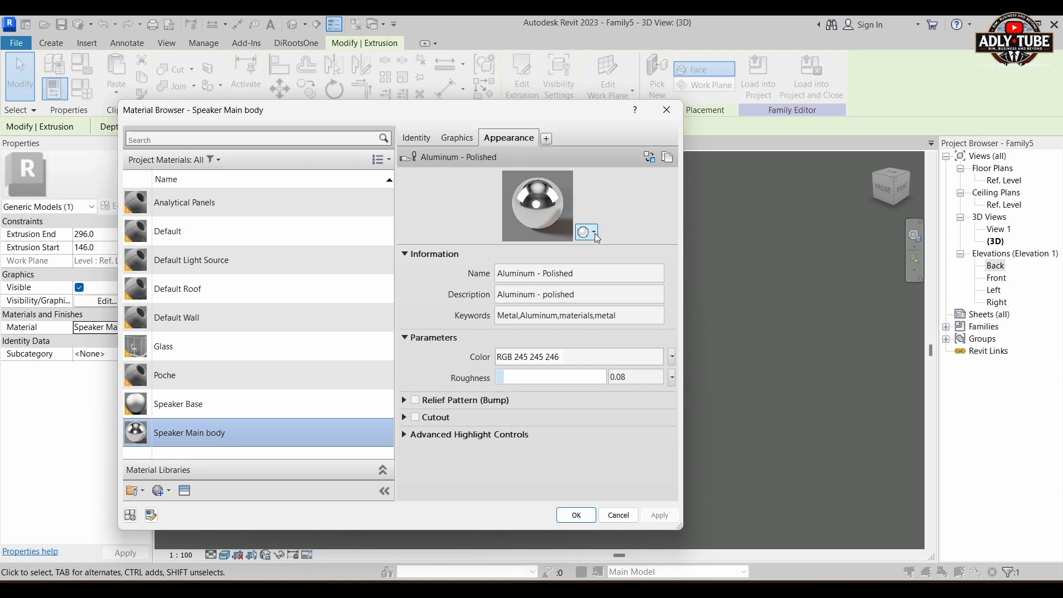
pyautogui.click(654, 160)
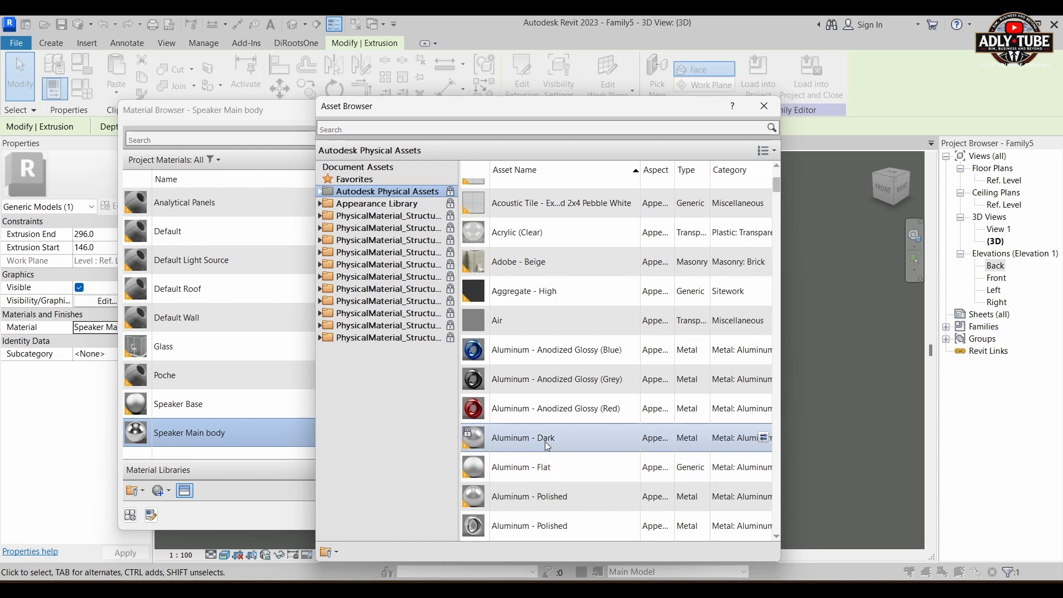
pyautogui.click(765, 439)
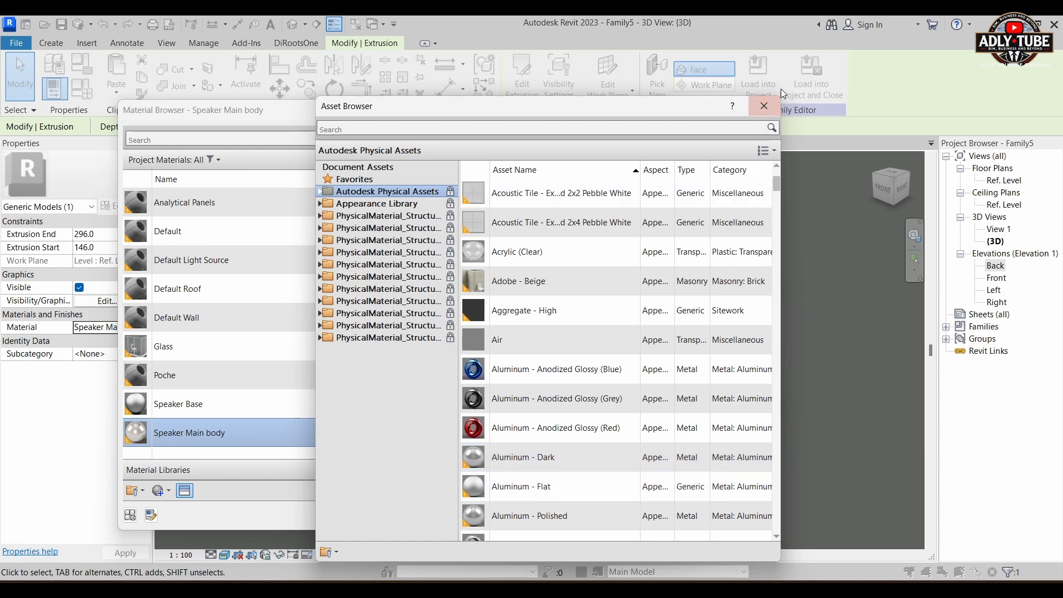
pyautogui.click(763, 106)
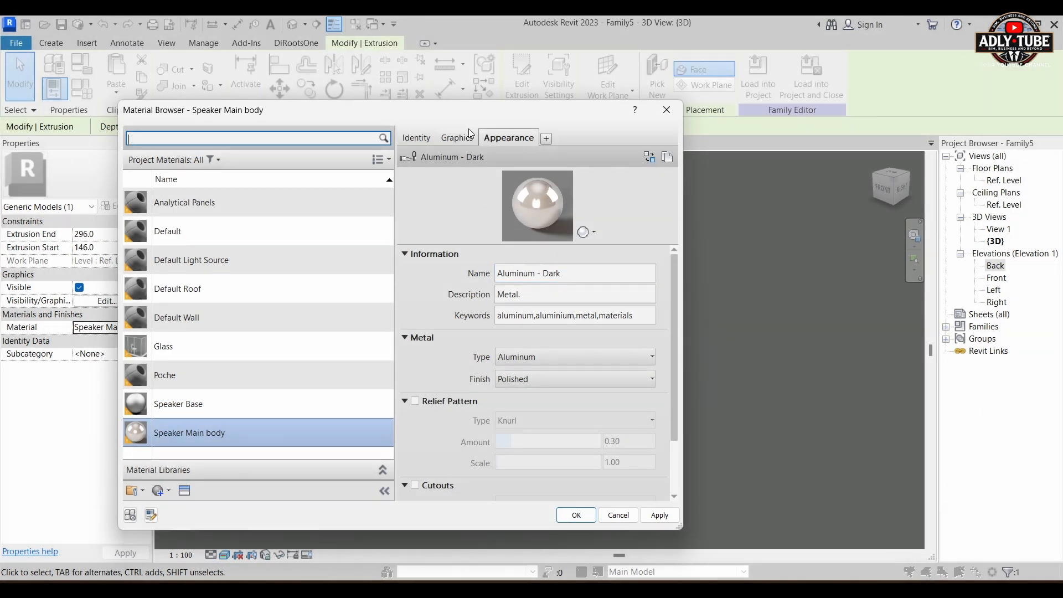
pyautogui.click(453, 139)
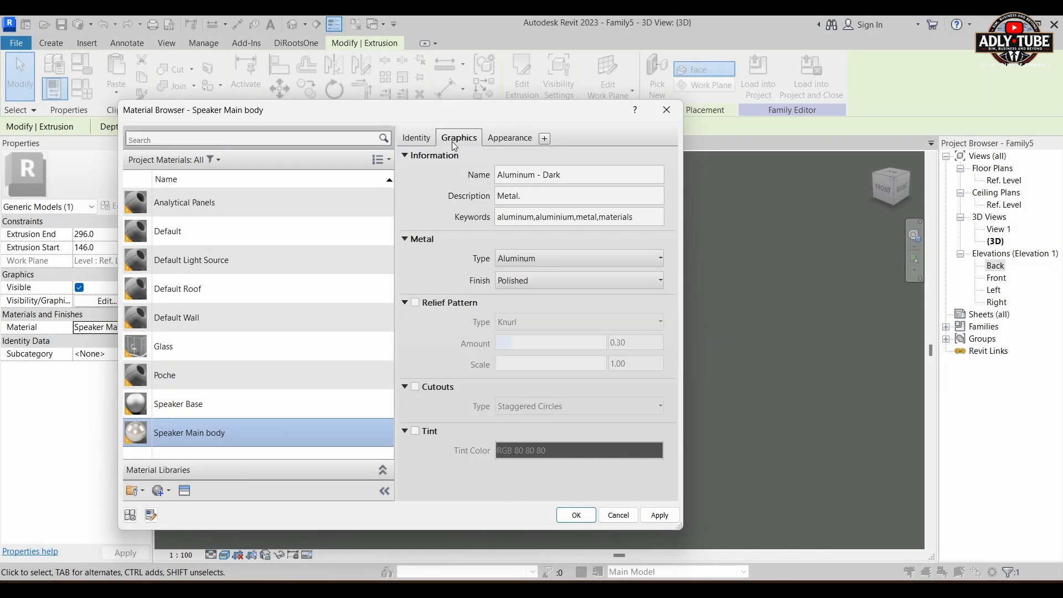
pyautogui.click(575, 514)
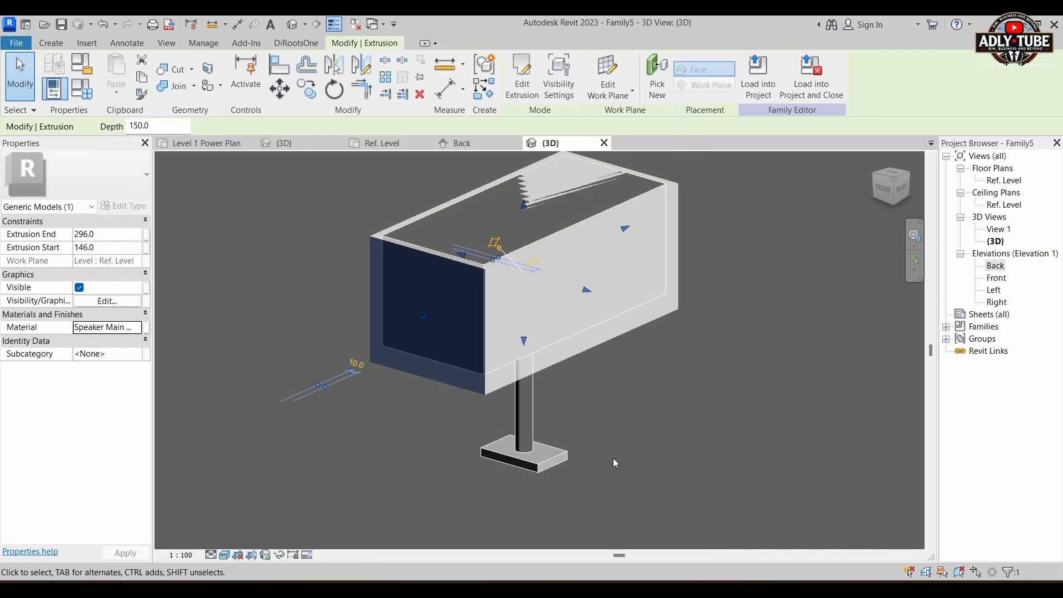
# Deselect the box extrusion and switch the 3D view of the speaker to the Shaded visual style
pyautogui.click(652, 389)
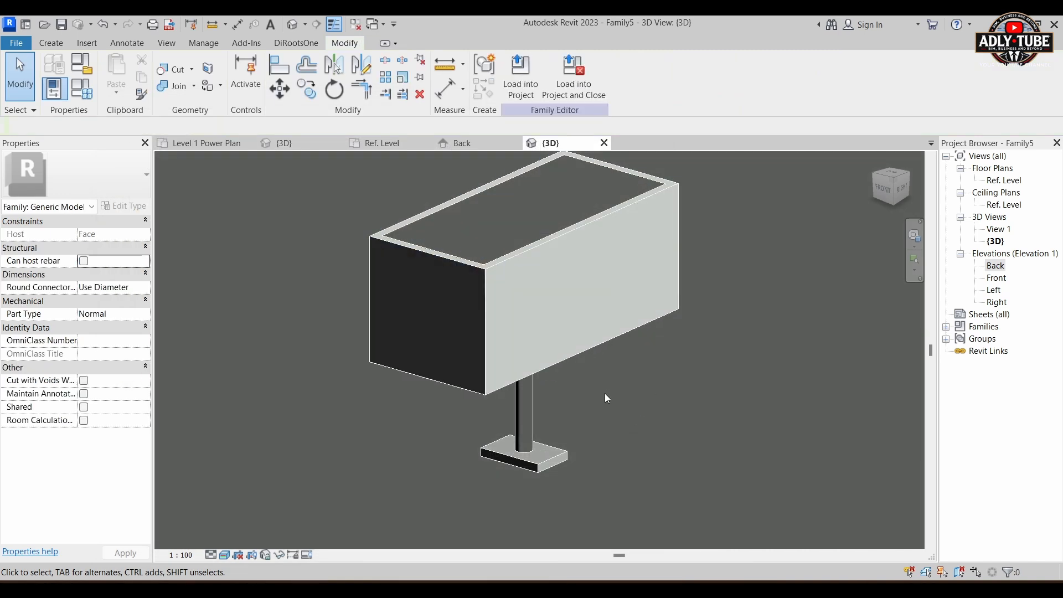
pyautogui.keyDown('shift'); pyautogui.moveTo(600, 398); pyautogui.dragTo(642, 354, button='middle'); pyautogui.keyUp('shift')
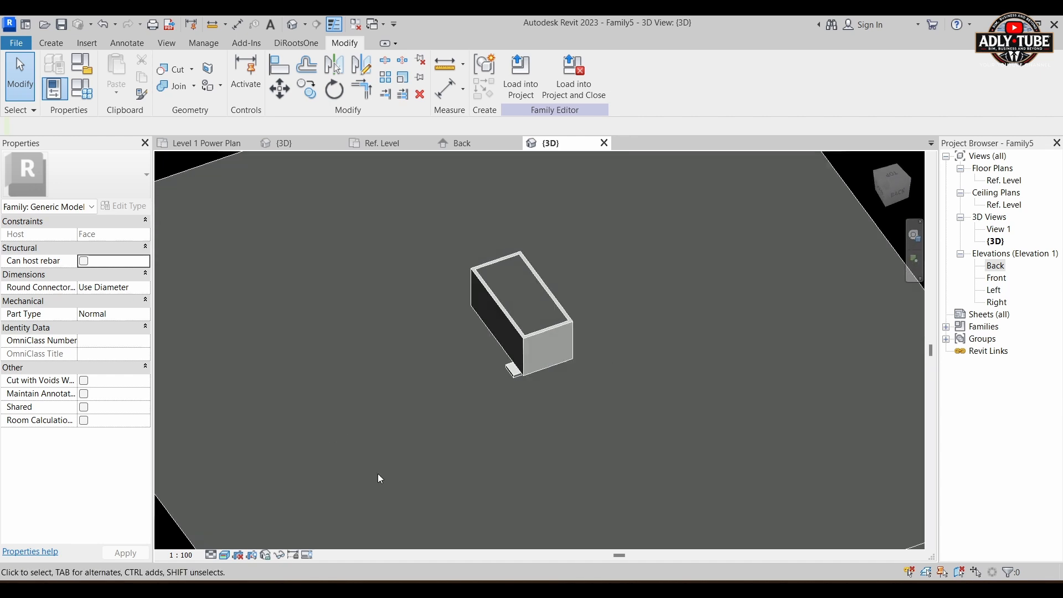
pyautogui.click(238, 560)
pyautogui.click(261, 515)
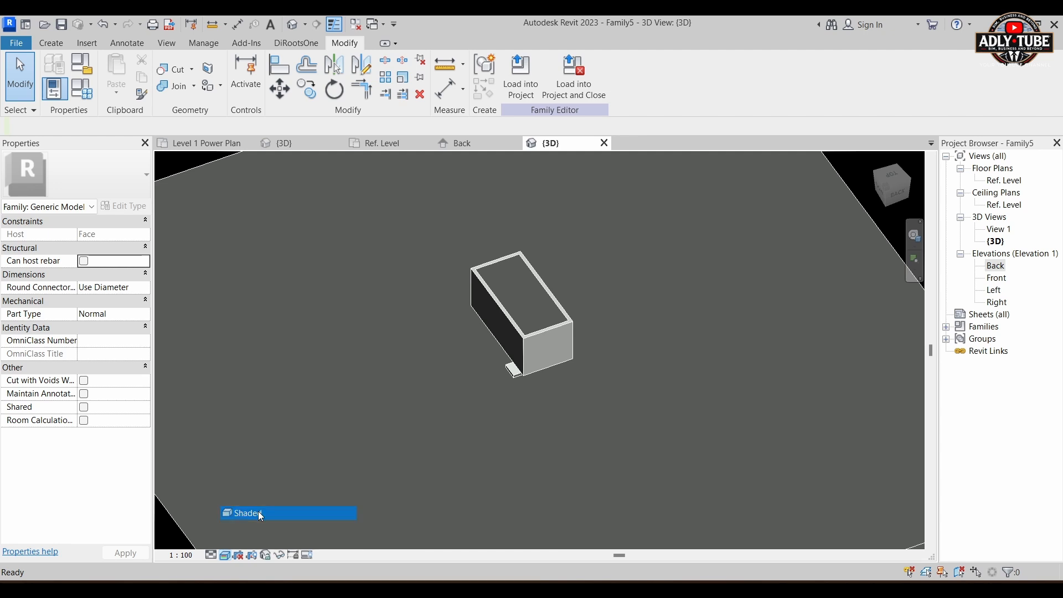
pyautogui.moveTo(463, 432)
pyautogui.keyDown('shift'); pyautogui.mouseDown(button='middle')
pyautogui.moveTo(570, 387)
pyautogui.moveTo(614, 407)
pyautogui.moveTo(582, 372)
pyautogui.mouseUp(button='middle'); pyautogui.keyUp('shift')
pyautogui.scroll(3, 581, 373)
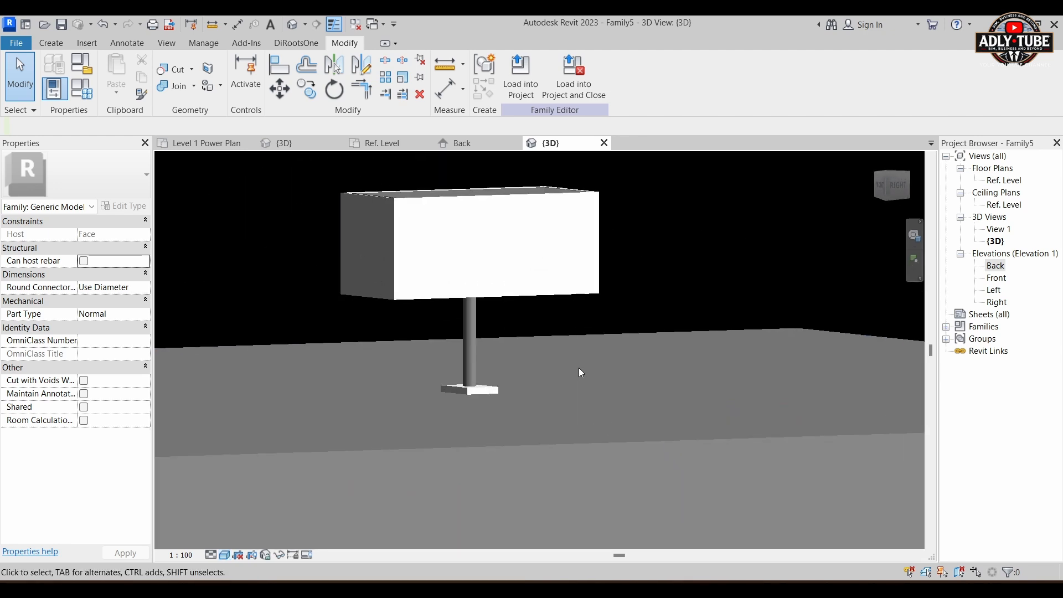
# Check the speaker's materials in the Realistic visual style and return the 3D view to Shaded
pyautogui.click(228, 557)
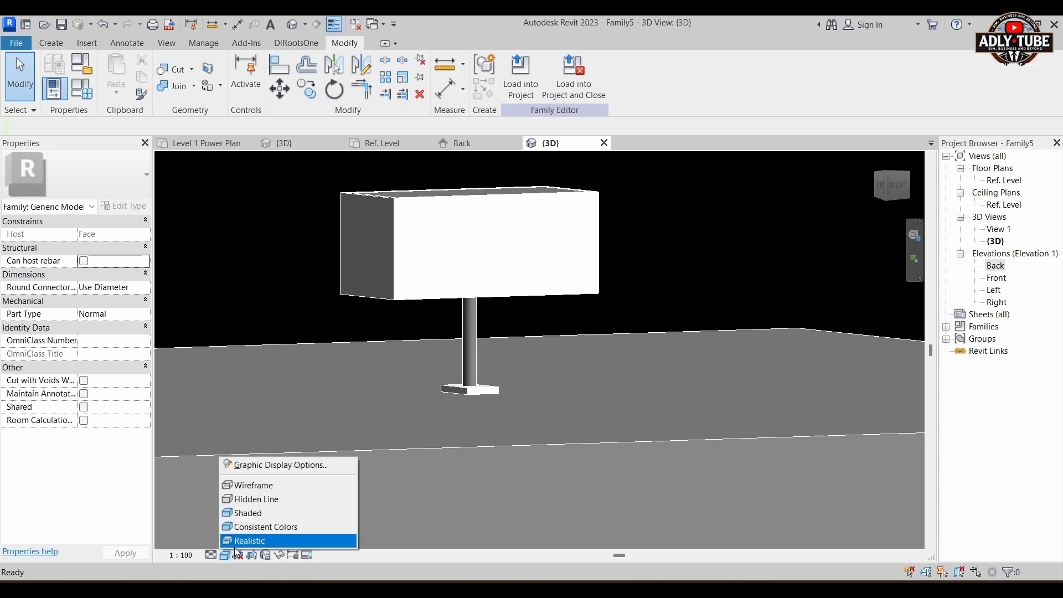
pyautogui.click(235, 542)
pyautogui.scroll(2, 512, 313)
pyautogui.keyDown('shift'); pyautogui.moveTo(517, 357); pyautogui.dragTo(418, 439, button='middle'); pyautogui.keyUp('shift')
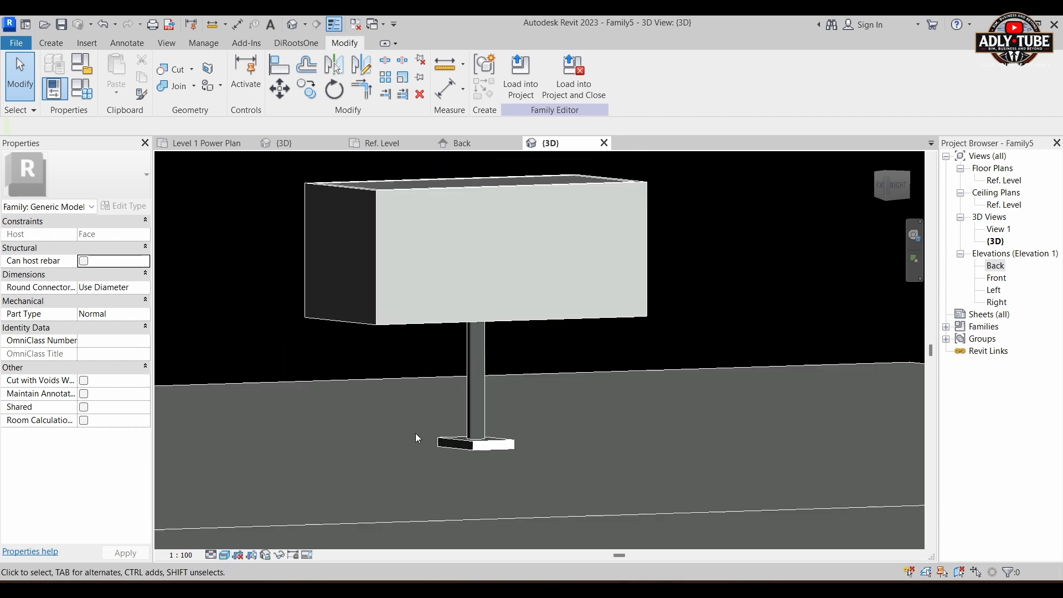
pyautogui.click(226, 560)
pyautogui.click(248, 511)
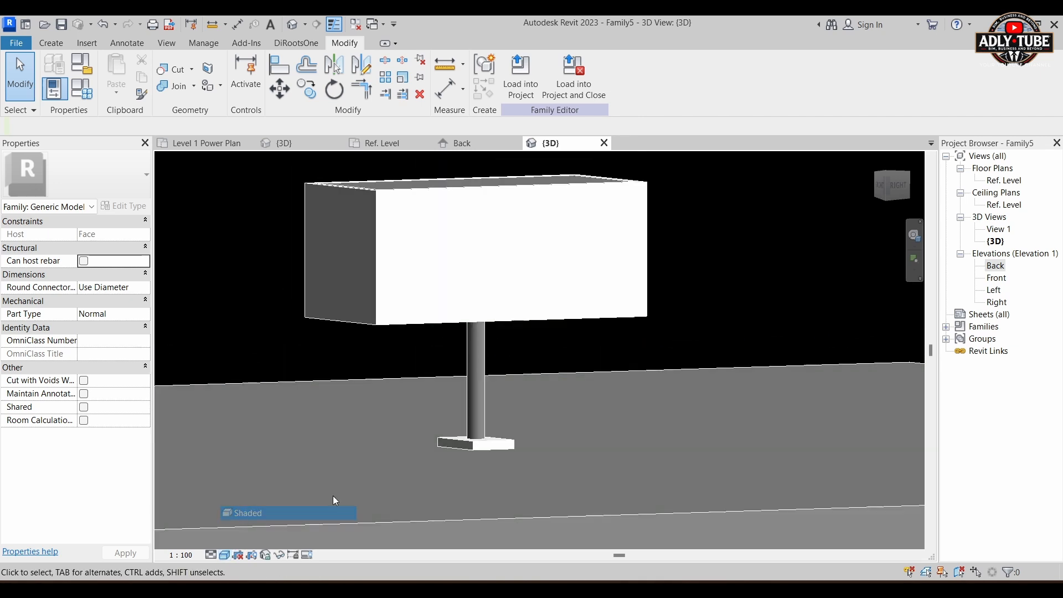
# Assign the Speaker Base material to the cylindrical pole extrusion under the box and deselect it
pyautogui.scroll(-1, 707, 279)
pyautogui.click(506, 337)
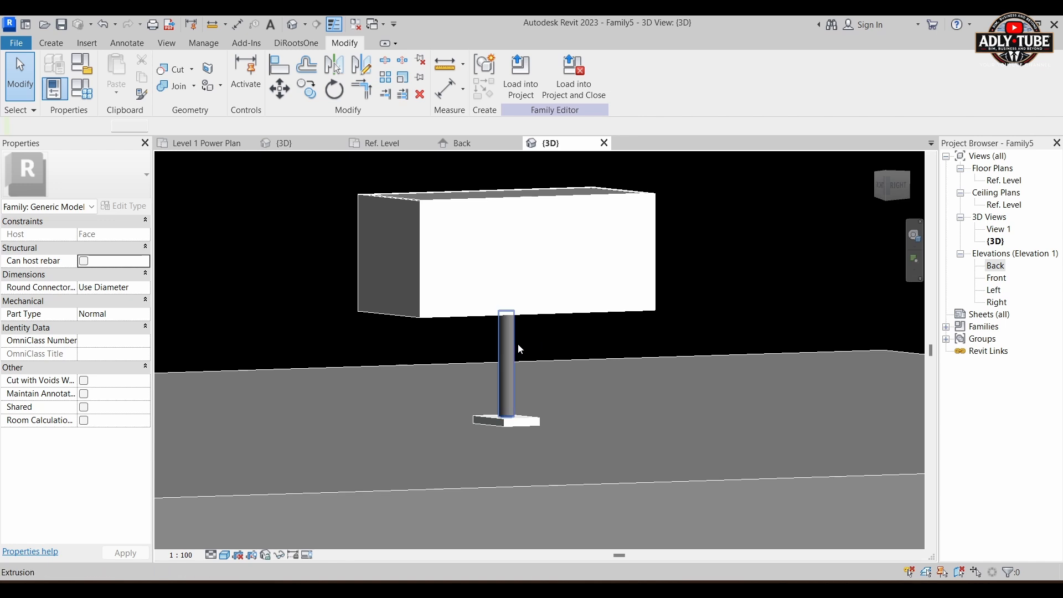
pyautogui.click(136, 328)
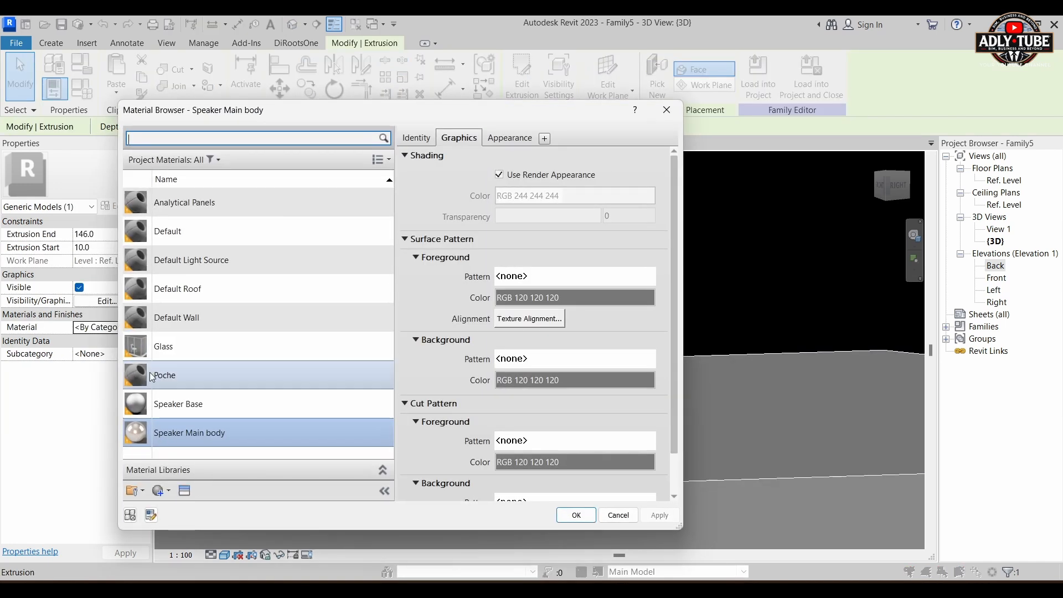
pyautogui.click(223, 402)
pyautogui.click(576, 515)
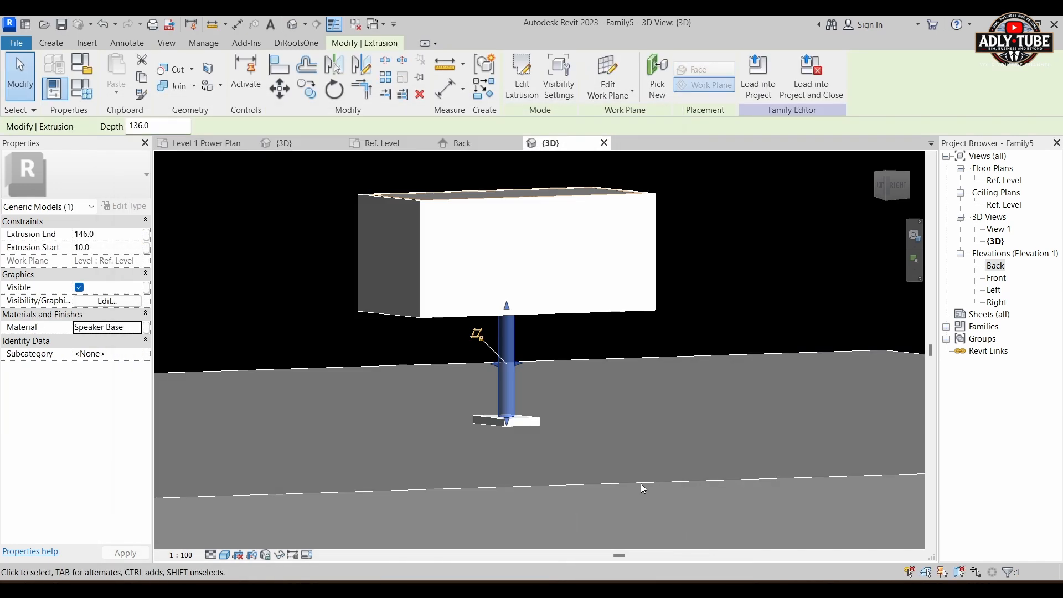
pyautogui.click(724, 271)
# Create a new material for the inner panel extrusion inside the speaker box's frame
pyautogui.keyDown('shift'); pyautogui.moveTo(729, 279); pyautogui.dragTo(637, 208, button='middle'); pyautogui.keyUp('shift')
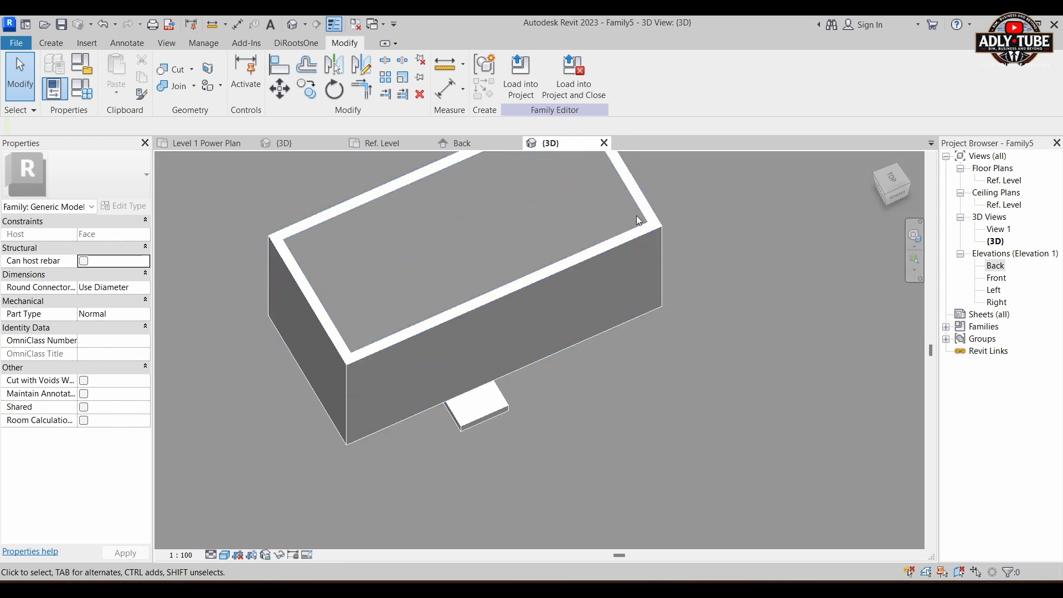
pyautogui.click(637, 210)
pyautogui.keyDown('shift'); pyautogui.moveTo(684, 400); pyautogui.dragTo(654, 279, button='middle'); pyautogui.keyUp('shift')
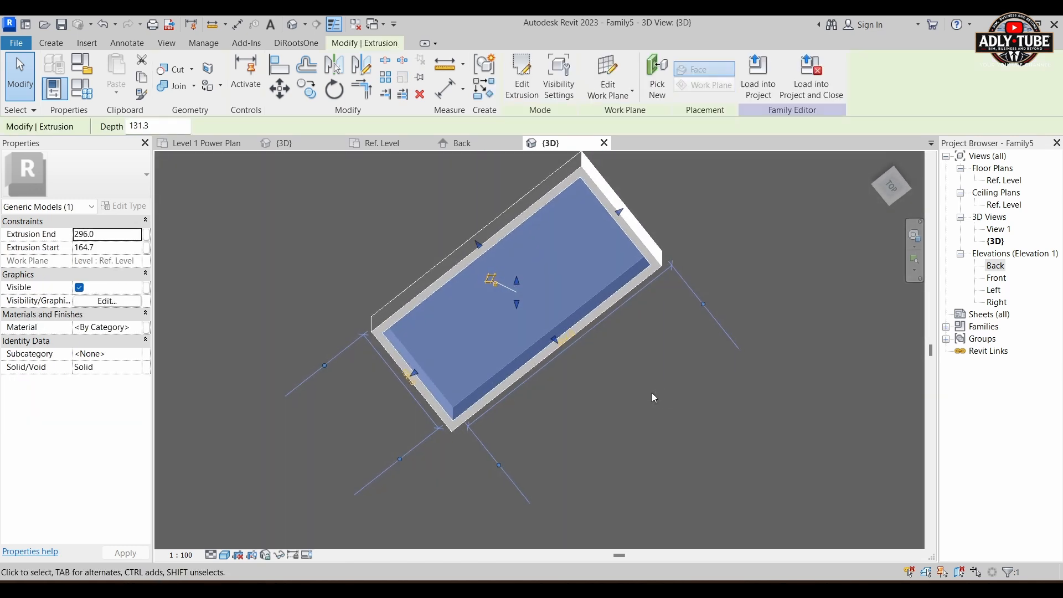
pyautogui.click(140, 328)
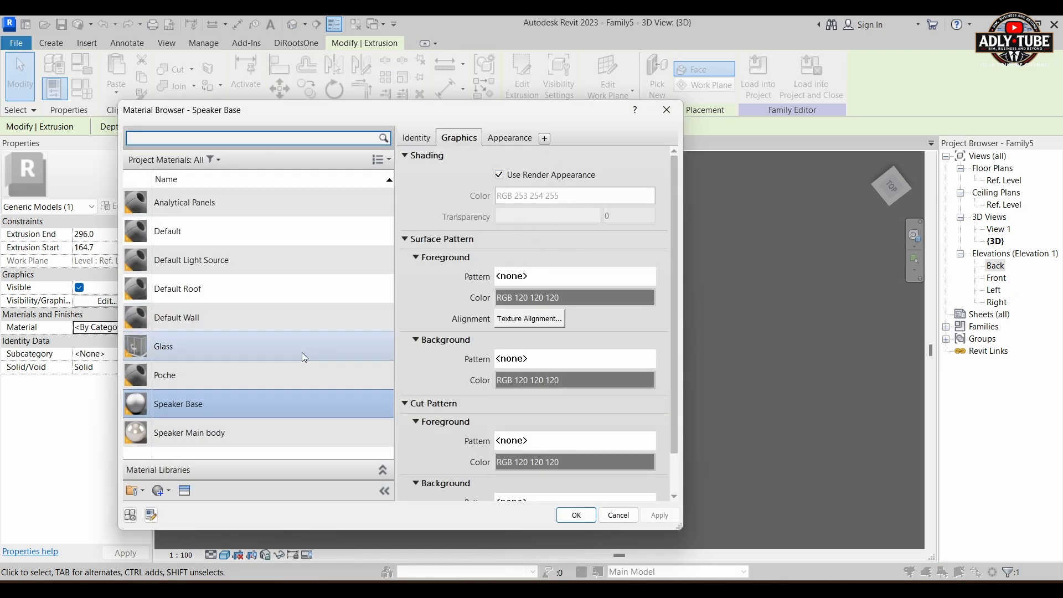
pyautogui.click(169, 495)
pyautogui.click(194, 510)
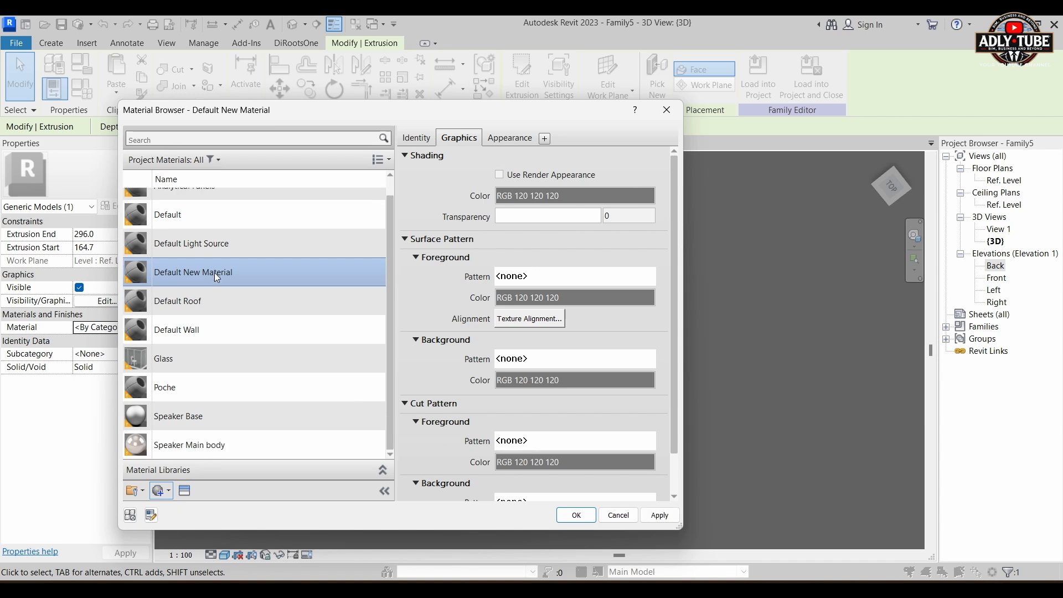
# Rename the new default material as Speaker Face and select it in the material list
pyautogui.rightClick(218, 272)
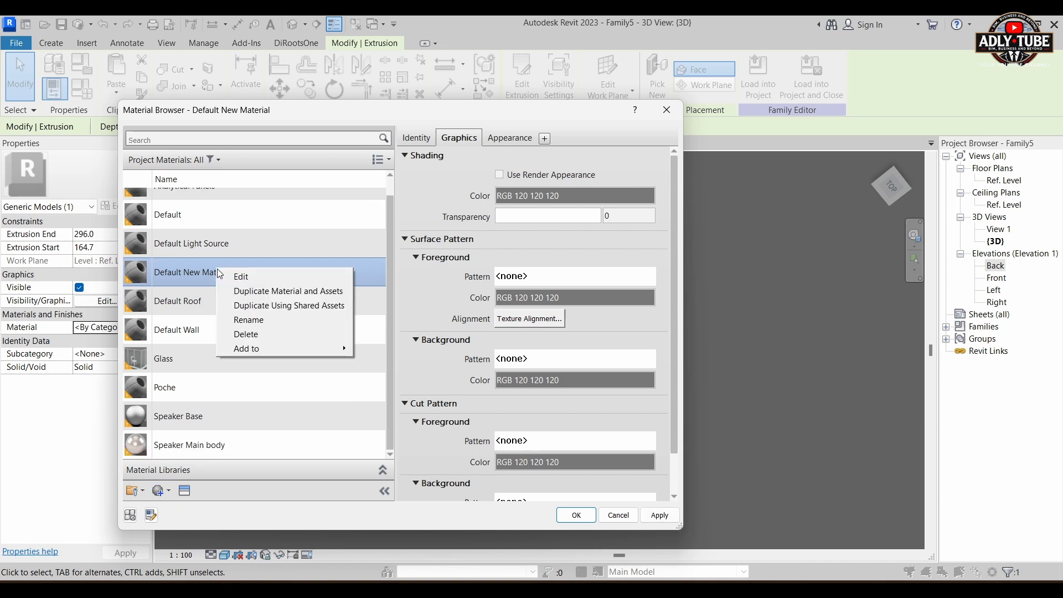
pyautogui.click(246, 324)
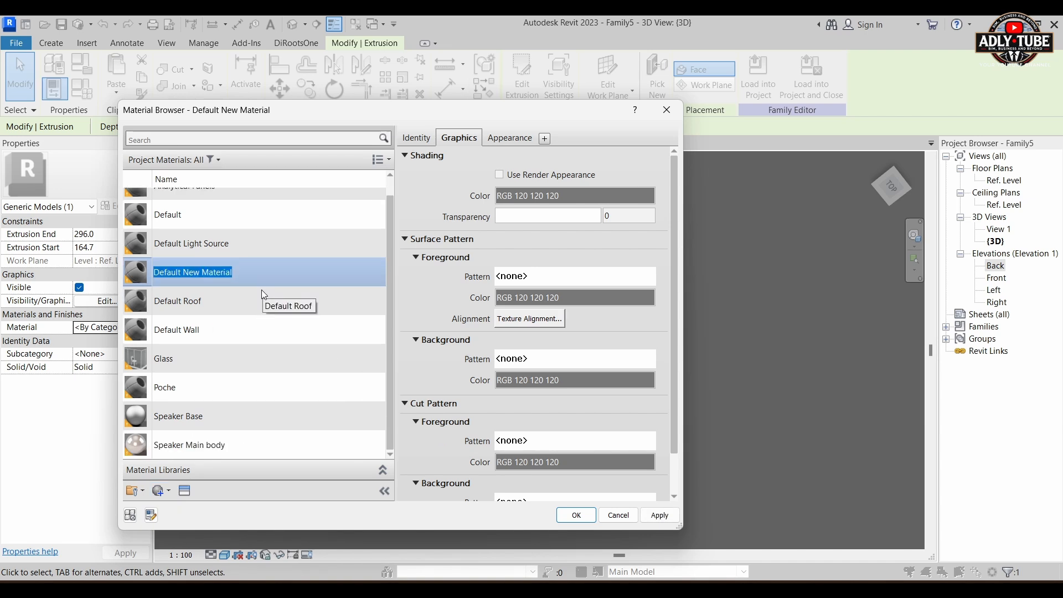
pyautogui.write('Speaker ')
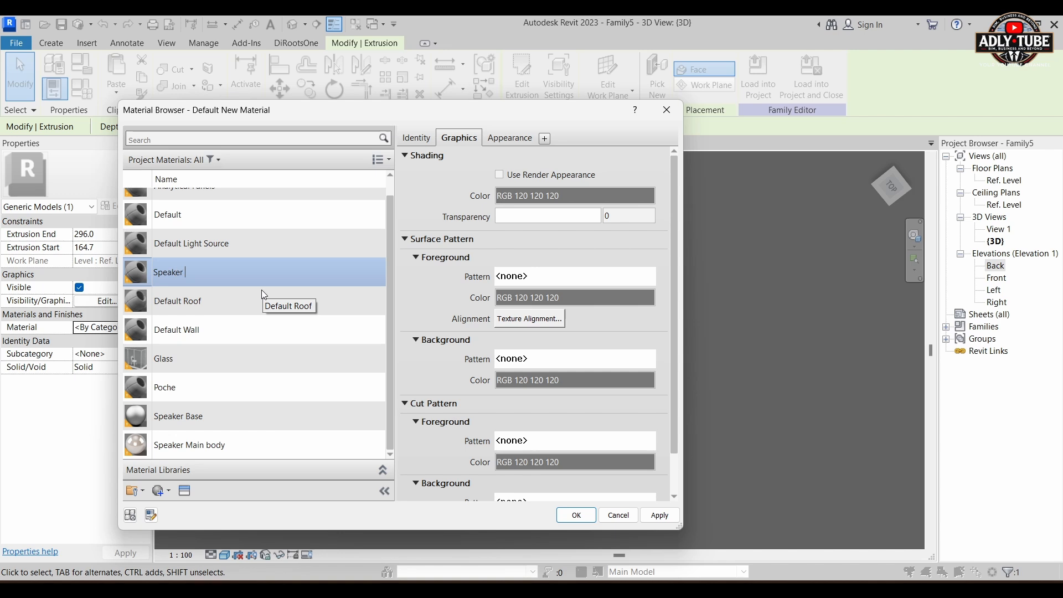
pyautogui.write('Face')
pyautogui.click(238, 306)
pyautogui.click(208, 421)
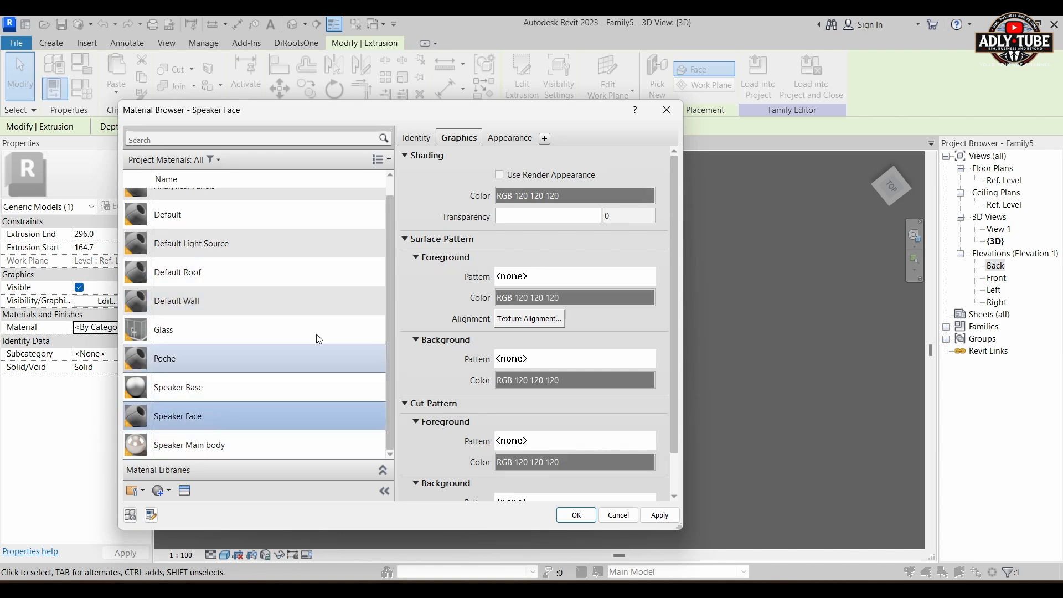
# Browse the Autodesk Physical Assets for a replacement appearance for the Speaker Face material and close the asset library
pyautogui.click(513, 140)
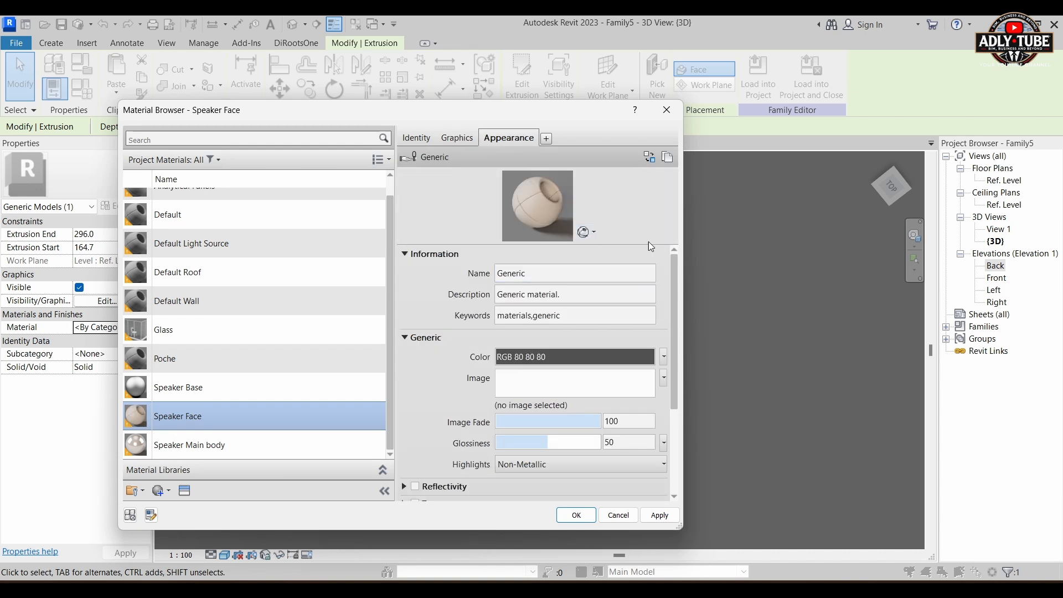
pyautogui.click(649, 158)
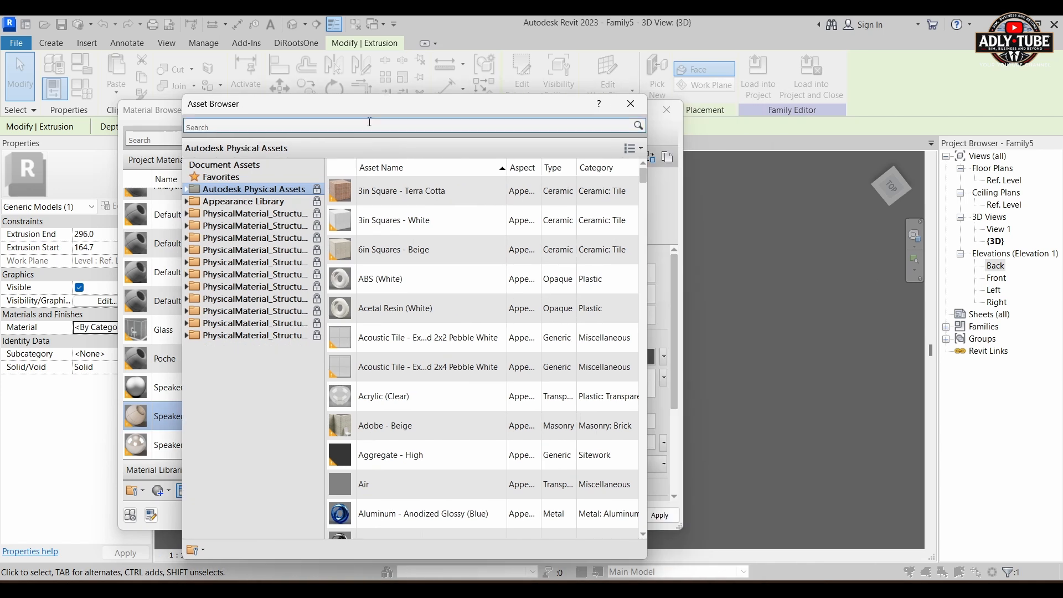
pyautogui.scroll(-6, 430, 350)
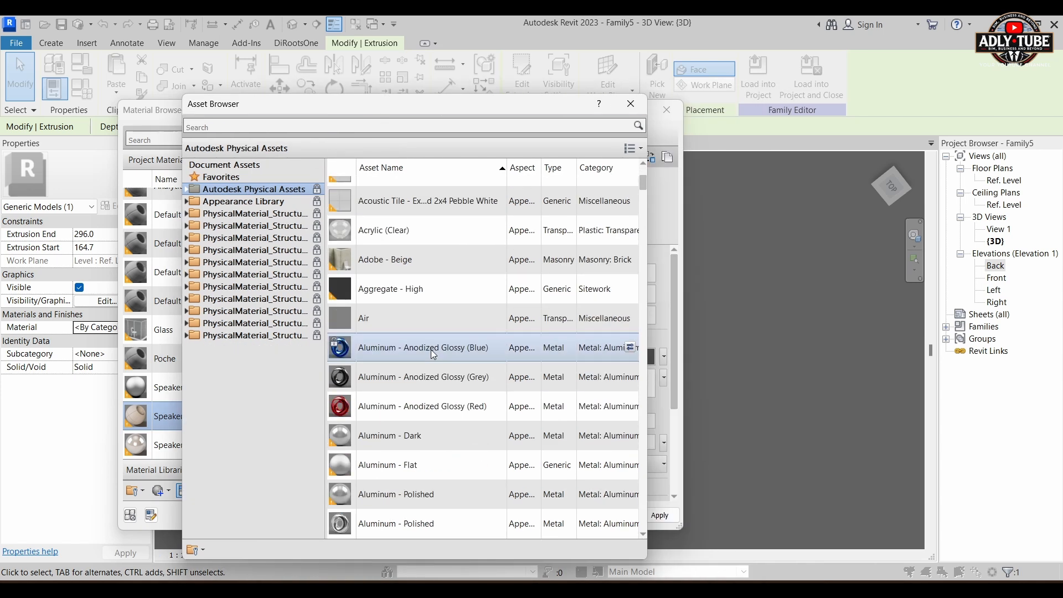
pyautogui.scroll(-10, 435, 415)
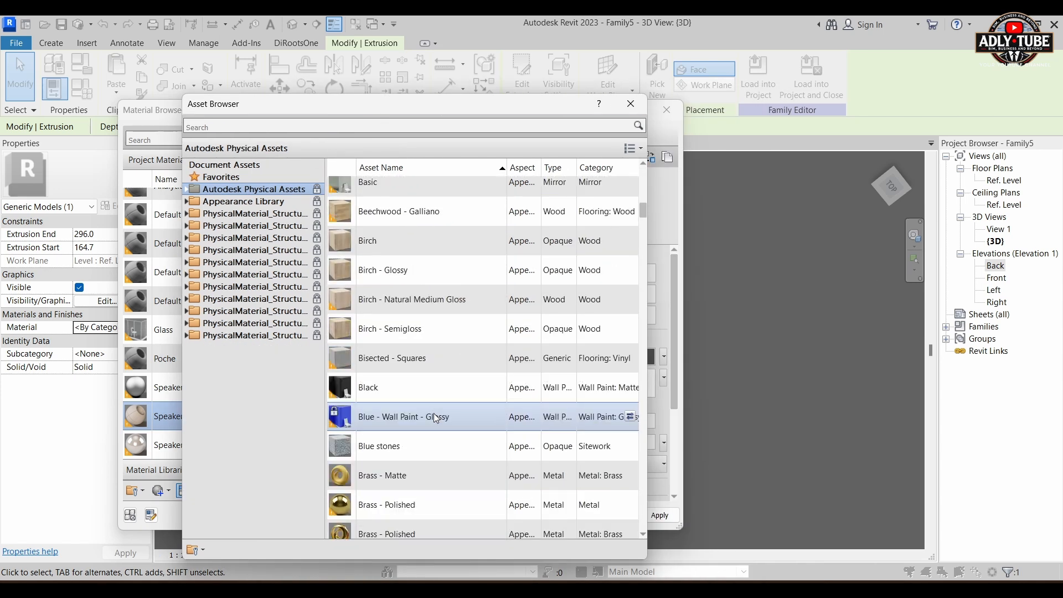
pyautogui.click(630, 103)
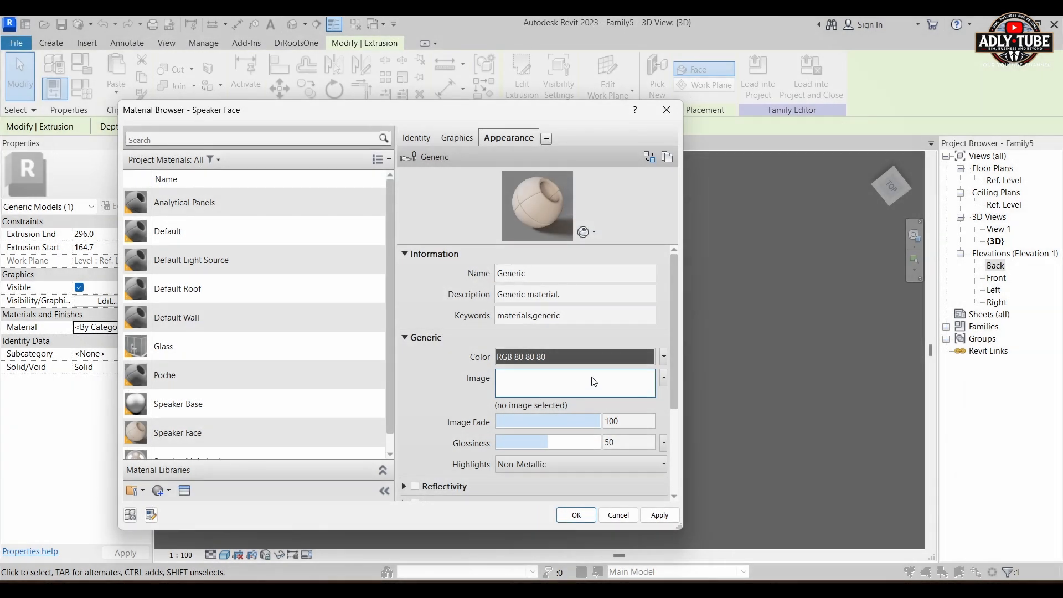
# Load loud speaker cover .png from D:\Youtube channel\recorded videos\Lecture 13 as the Speaker Face material's appearance image
pyautogui.click(663, 379)
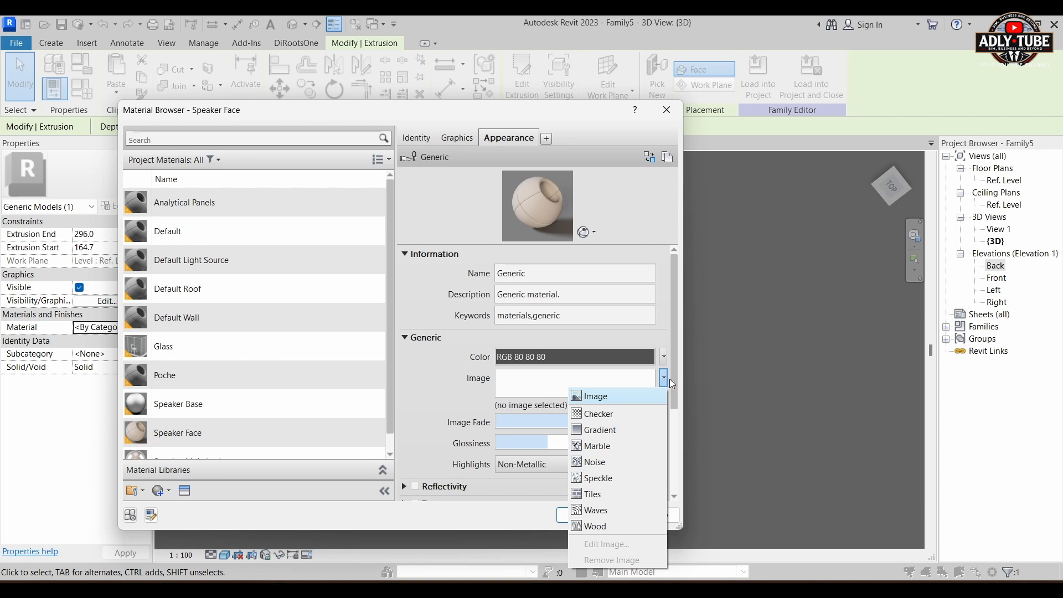
pyautogui.click(616, 397)
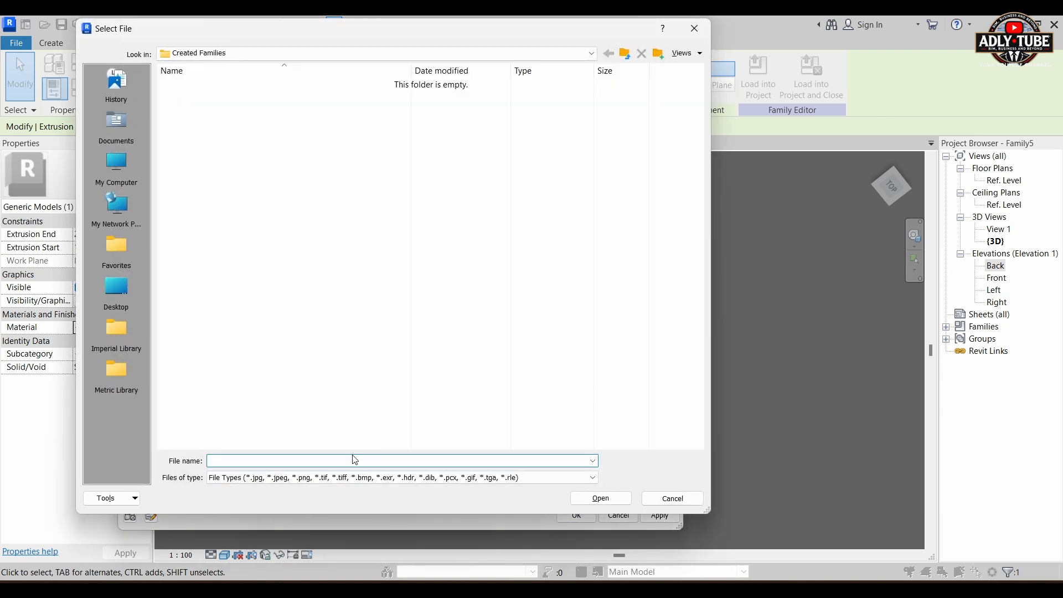
pyautogui.write('D:\\Youtube channel\\recorded videos\\Lecture 13')
pyautogui.press('Return')
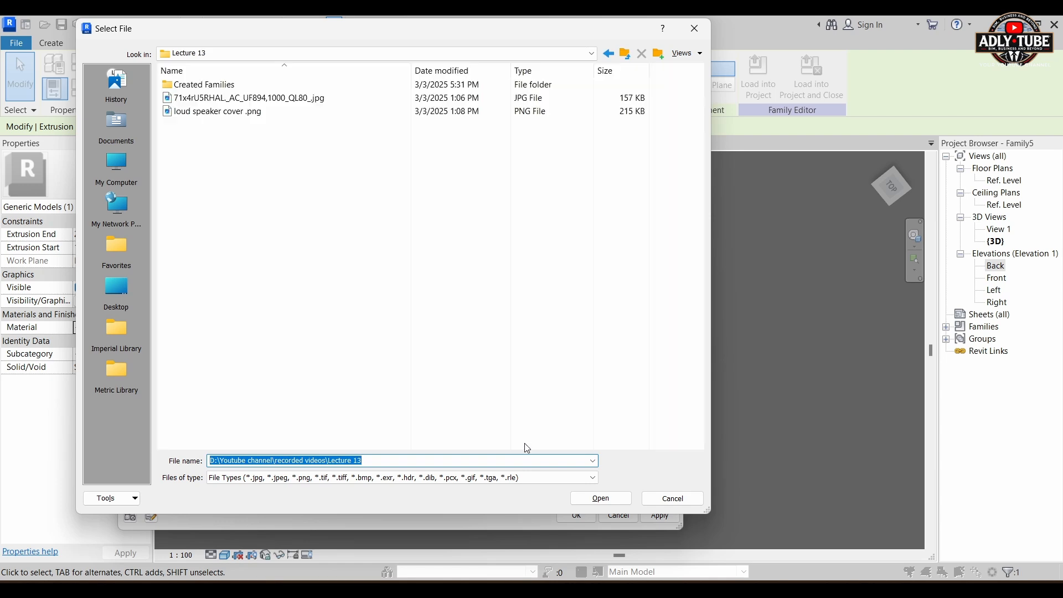
pyautogui.click(227, 113)
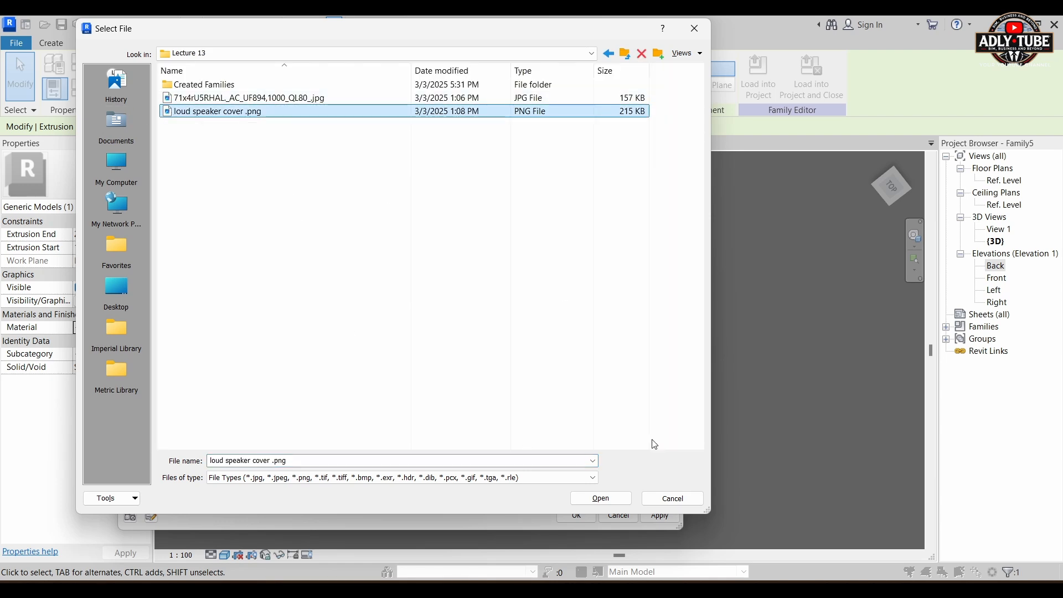
pyautogui.click(598, 500)
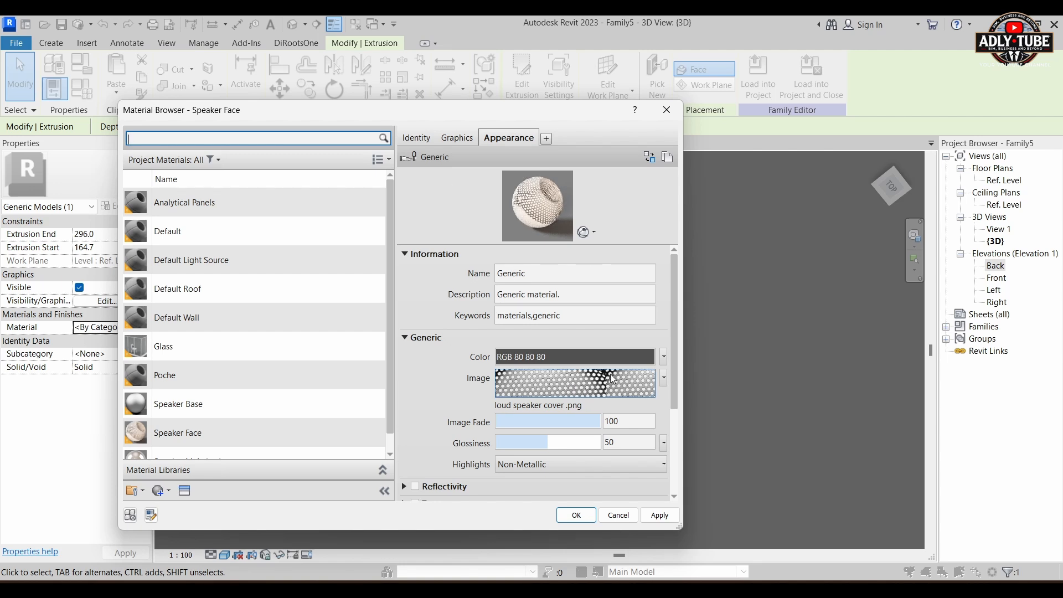
# Open the loud speaker cover image in an enlarged Texture Editor and try its brightness adjustment, leaving it at 100
pyautogui.moveTo(612, 377)
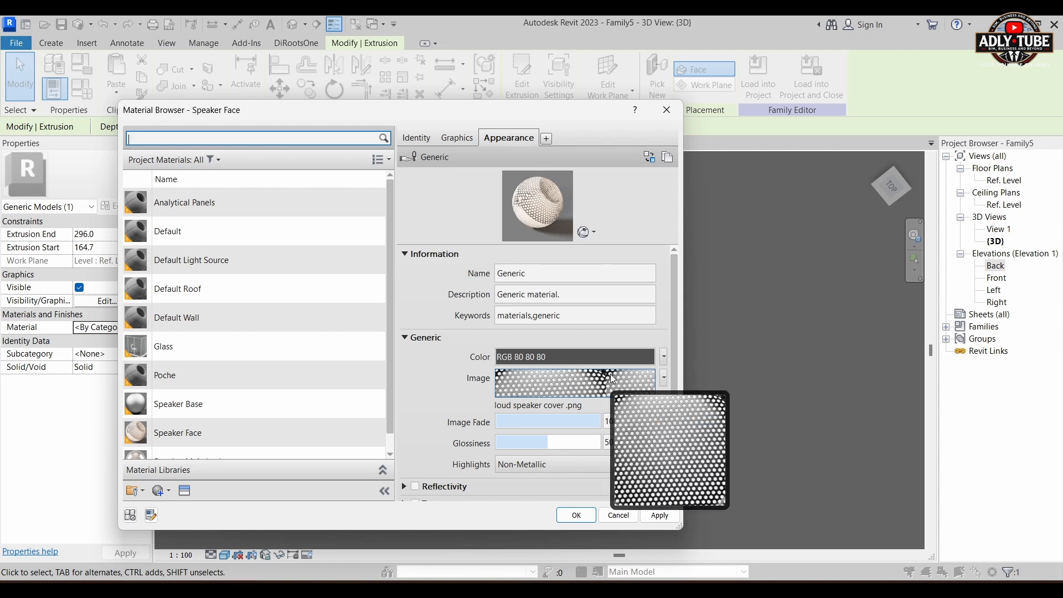
pyautogui.click(612, 378)
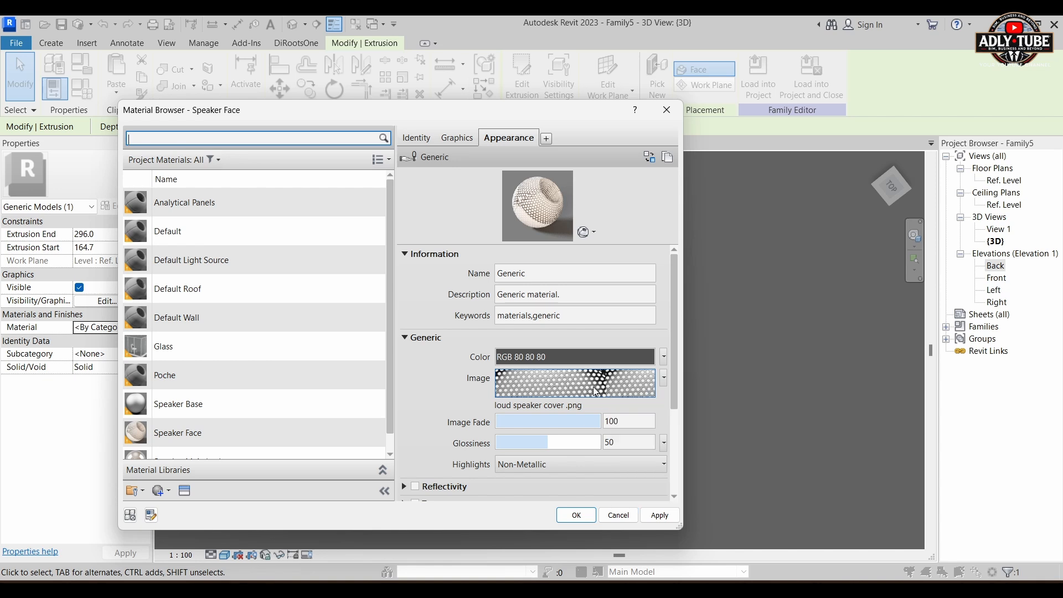
pyautogui.moveTo(411, 99); pyautogui.dragTo(469, 70)
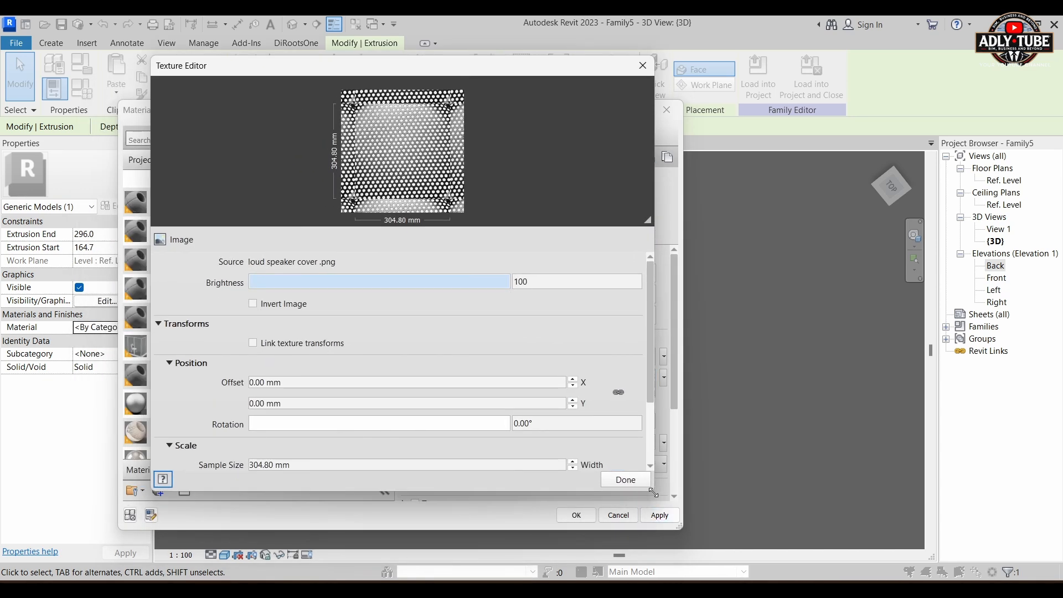
pyautogui.moveTo(648, 491); pyautogui.dragTo(721, 577)
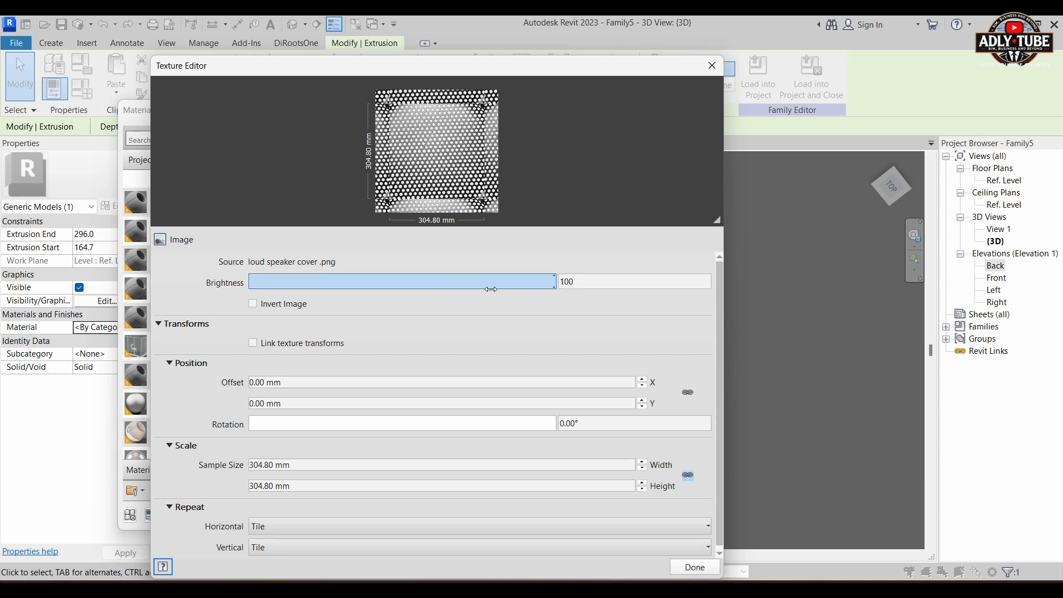
pyautogui.click(545, 287)
pyautogui.moveTo(545, 286); pyautogui.dragTo(579, 303)
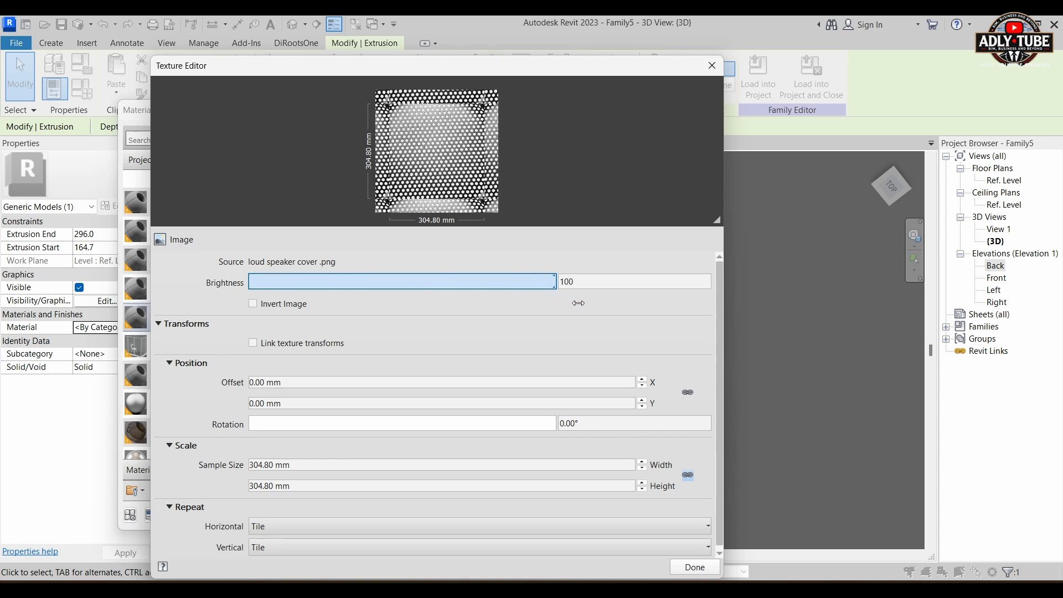
# Set the loud speaker cover texture's sample size to 30 mm wide by 30 mm high and close the Texture Editor
pyautogui.click(347, 465)
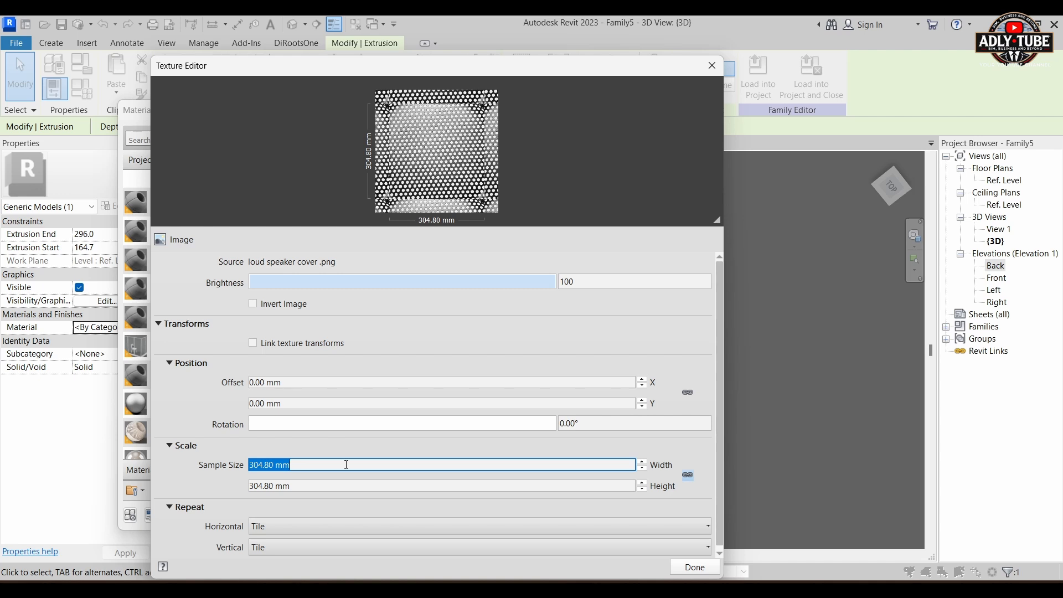
pyautogui.write('30')
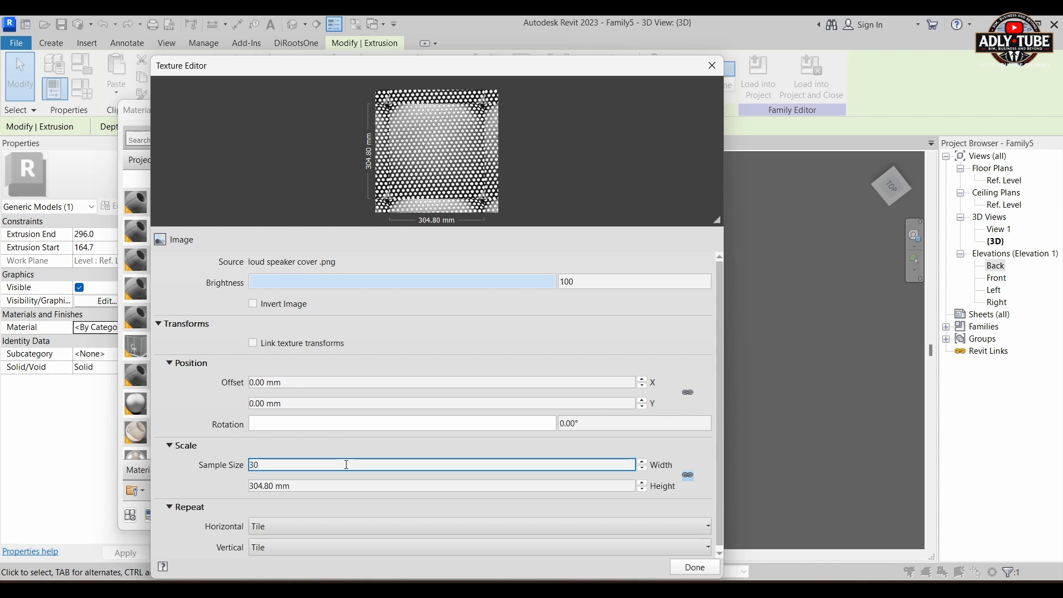
pyautogui.click(330, 485)
pyautogui.write('30')
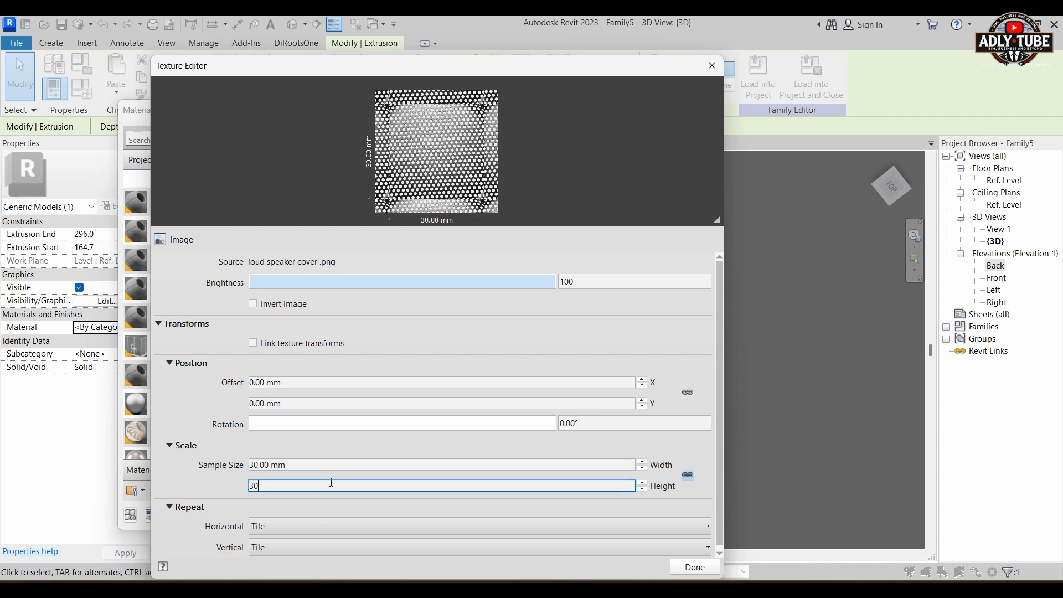
pyautogui.click(696, 569)
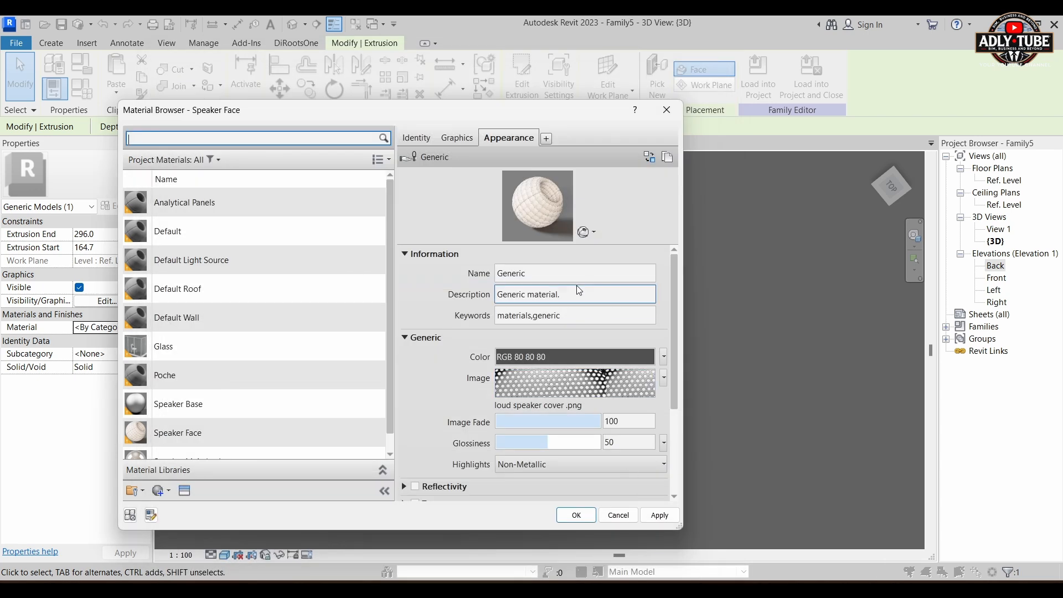
# Make the Speaker Face shading use its render appearance and assign the material to the selected inner front panel
pyautogui.click(458, 139)
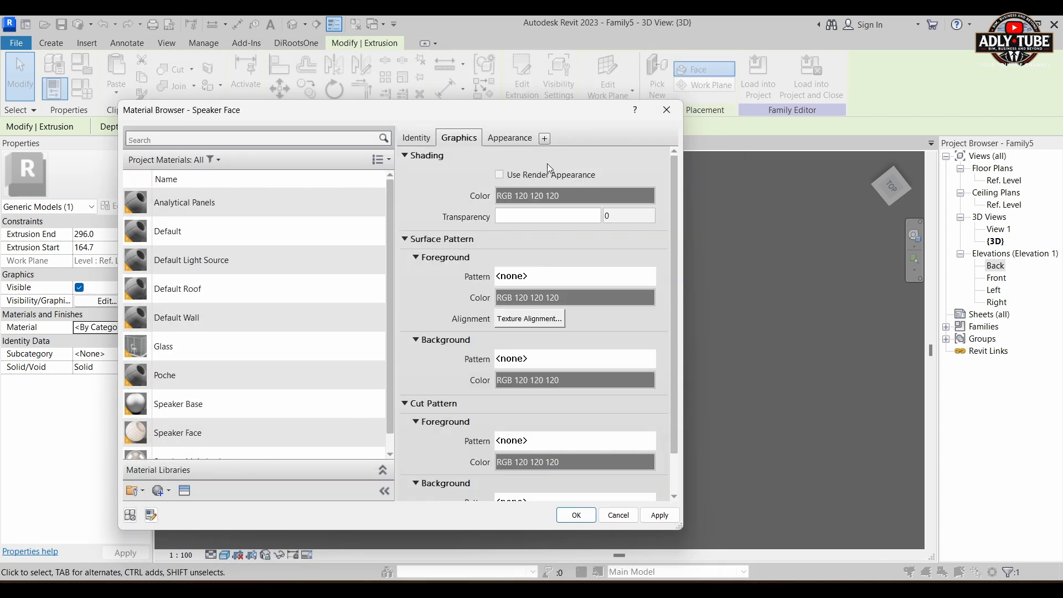
pyautogui.click(538, 176)
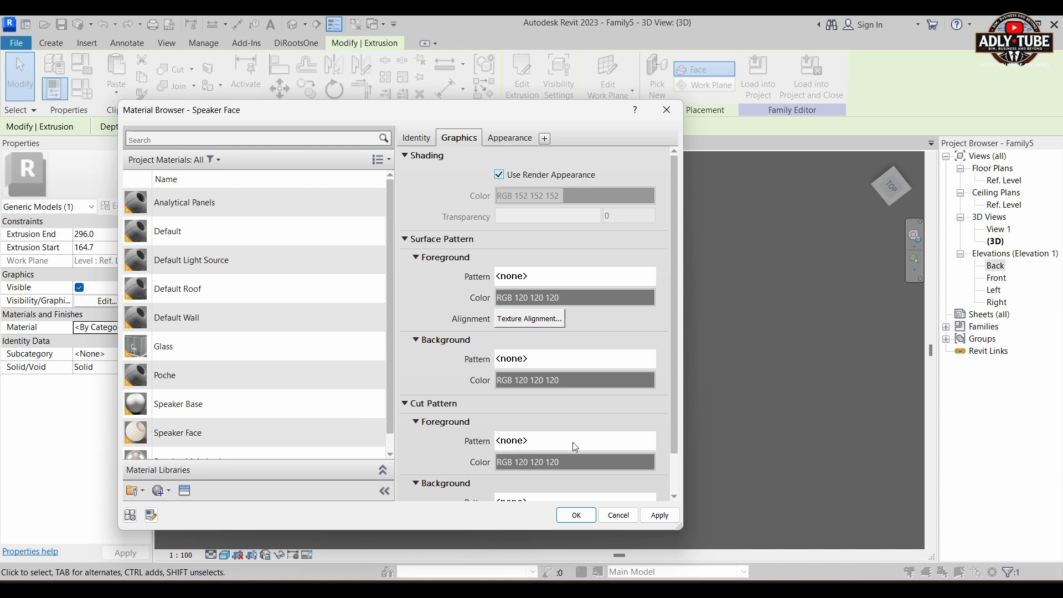
pyautogui.click(576, 515)
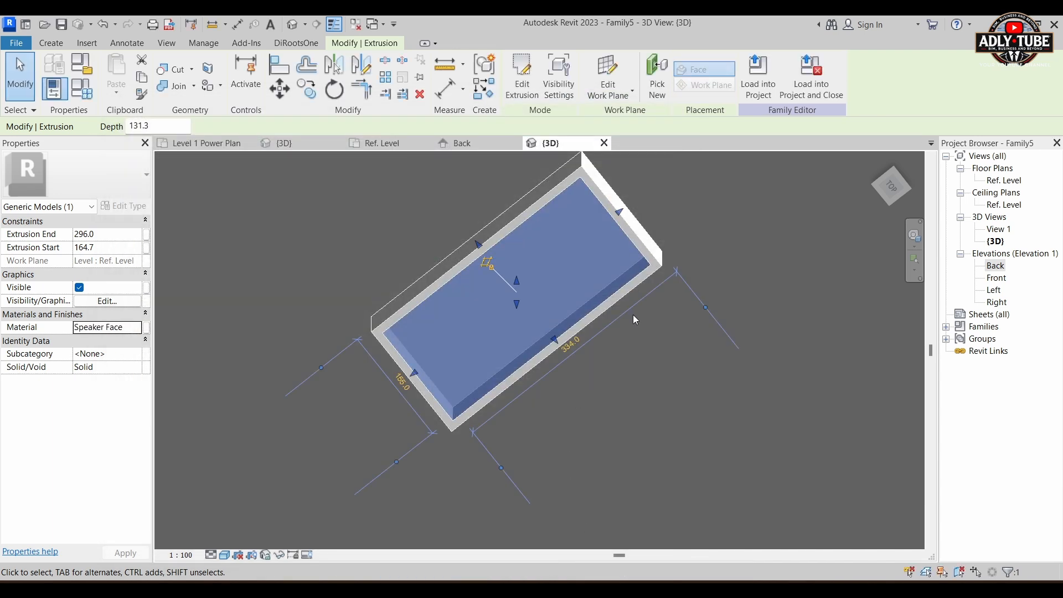
pyautogui.click(686, 382)
# Switch the 3D view to a visual style that displays the material textures
pyautogui.keyDown('shift'); pyautogui.moveTo(621, 320); pyautogui.dragTo(603, 294, button='middle'); pyautogui.keyUp('shift')
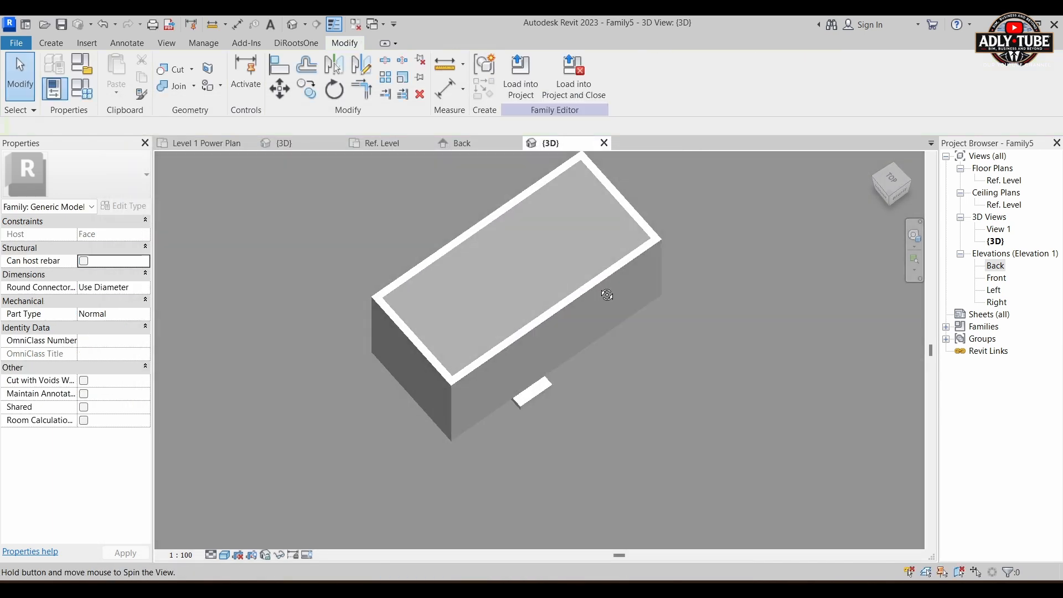
pyautogui.scroll(5, 635, 220)
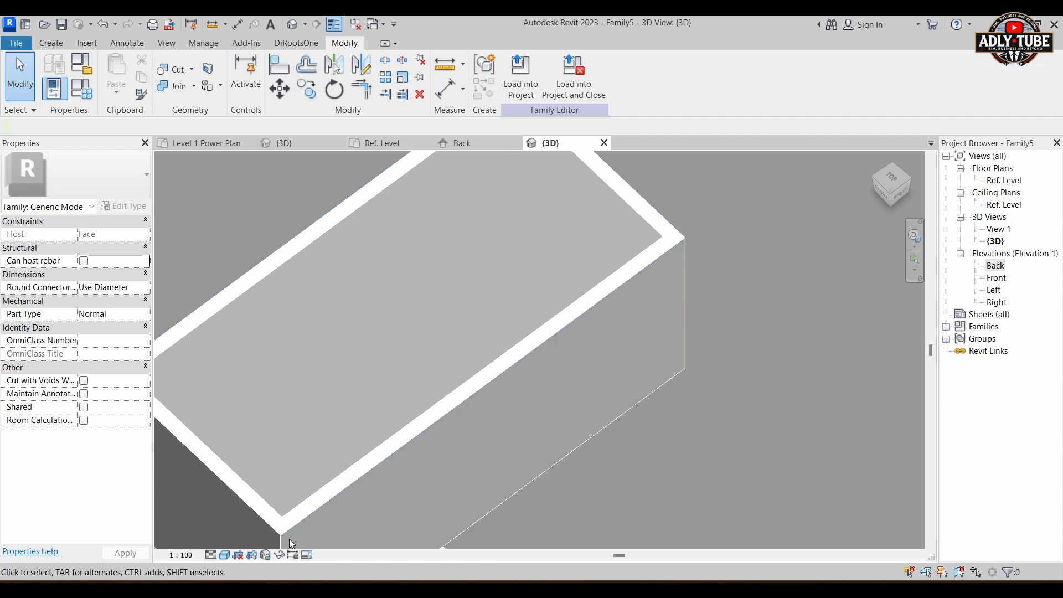
pyautogui.click(225, 554)
pyautogui.click(246, 543)
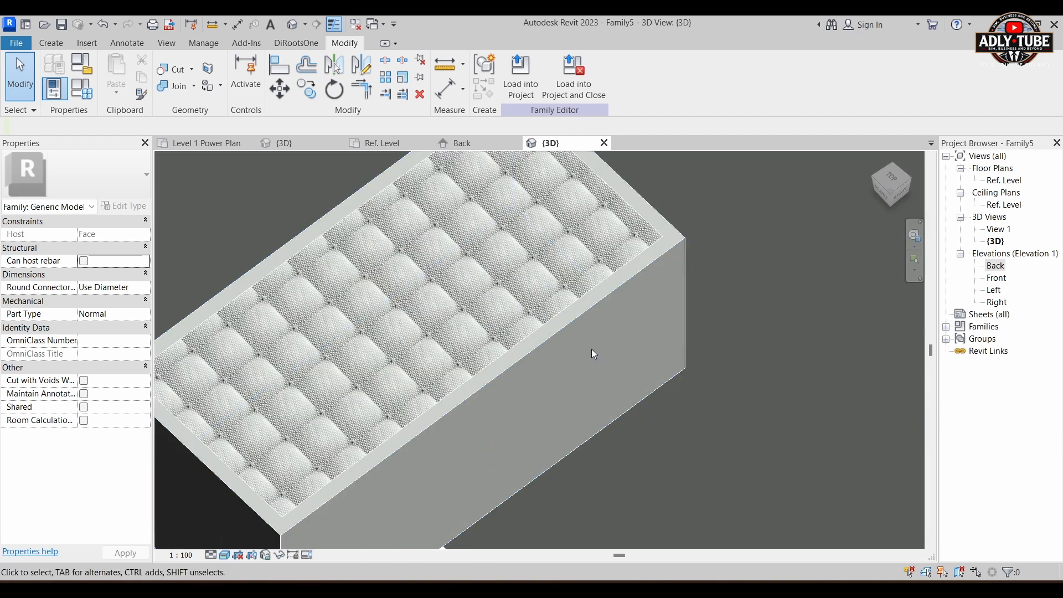
# Examine the textured speaker face, box and mounting base from several angles
pyautogui.scroll(-4, 592, 321)
pyautogui.keyDown('shift'); pyautogui.moveTo(466, 463); pyautogui.dragTo(478, 542, button='middle'); pyautogui.keyUp('shift')
pyautogui.scroll(4, 543, 408)
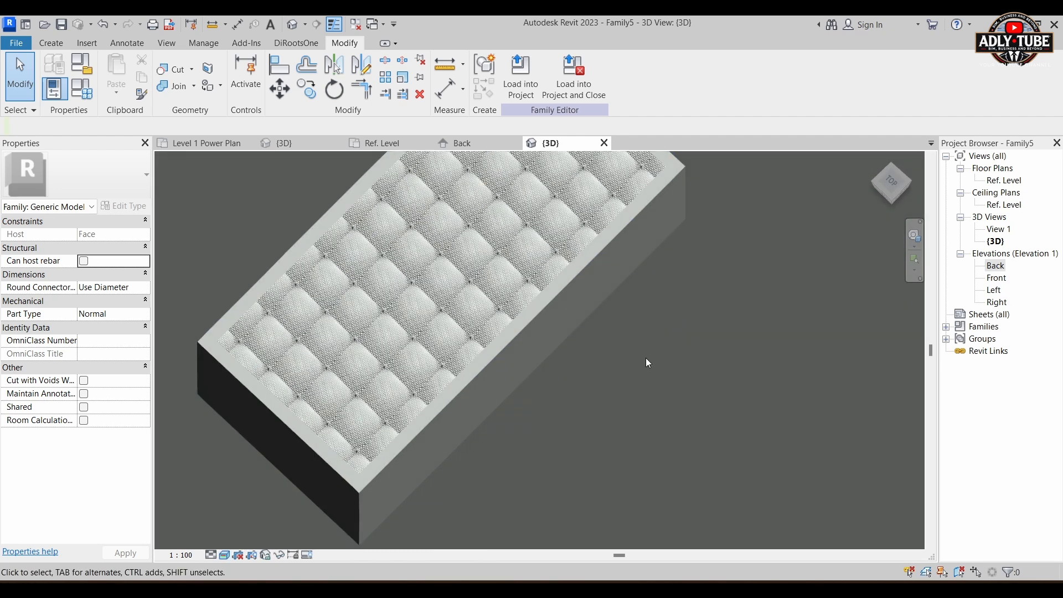
pyautogui.scroll(-5, 649, 363)
pyautogui.keyDown('shift'); pyautogui.moveTo(639, 349); pyautogui.dragTo(581, 284, button='middle'); pyautogui.keyUp('shift')
pyautogui.scroll(2, 671, 376)
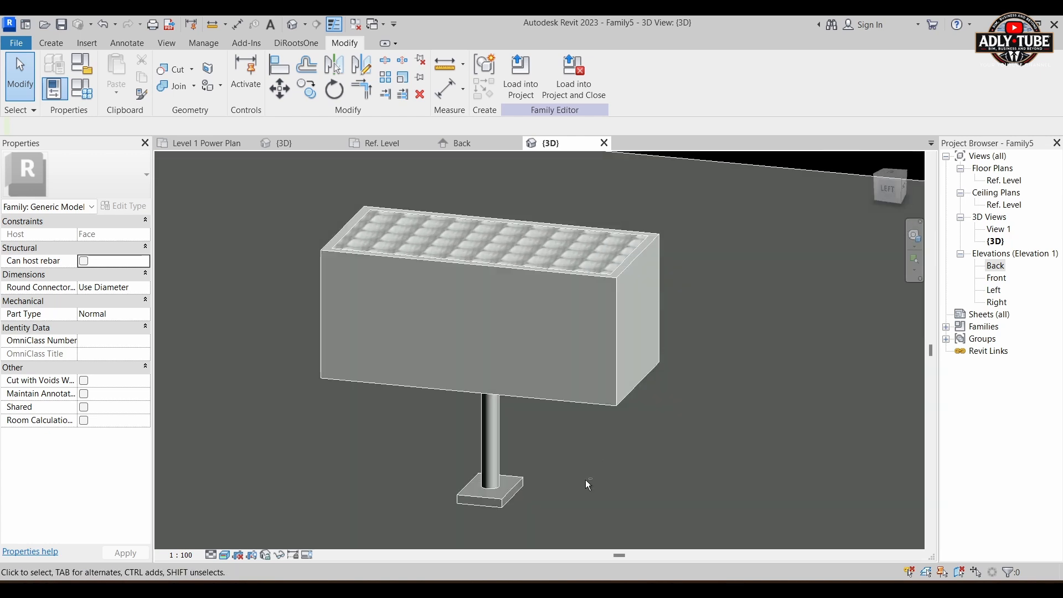
pyautogui.keyDown('shift'); pyautogui.moveTo(589, 485); pyautogui.dragTo(612, 444, button='middle'); pyautogui.keyUp('shift')
pyautogui.keyDown('shift'); pyautogui.moveTo(709, 306); pyautogui.dragTo(262, 188, button='middle'); pyautogui.keyUp('shift')
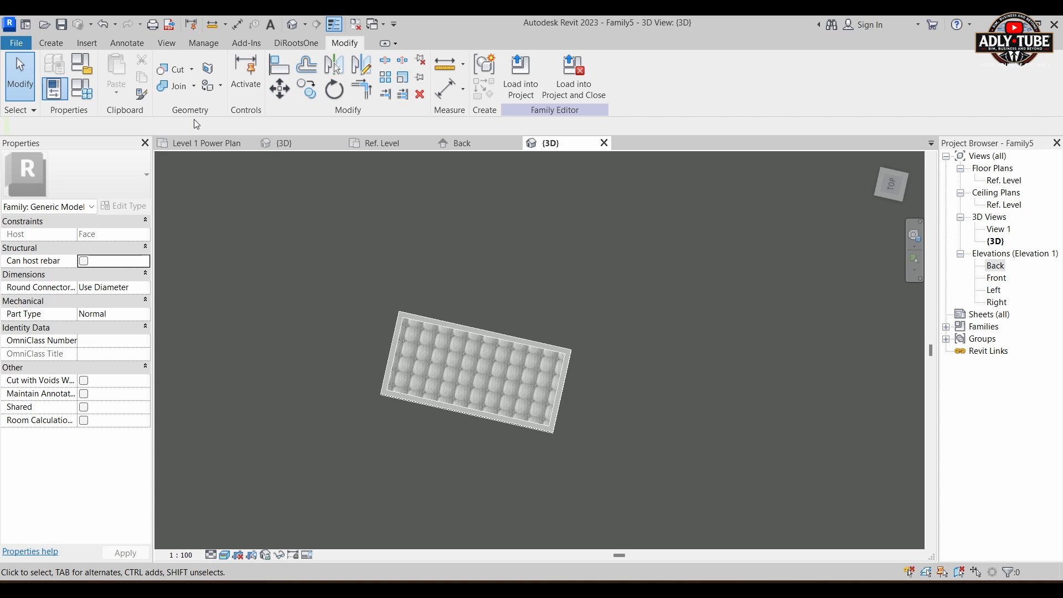
pyautogui.keyDown('shift'); pyautogui.moveTo(415, 474); pyautogui.dragTo(437, 244, button='middle'); pyautogui.keyUp('shift')
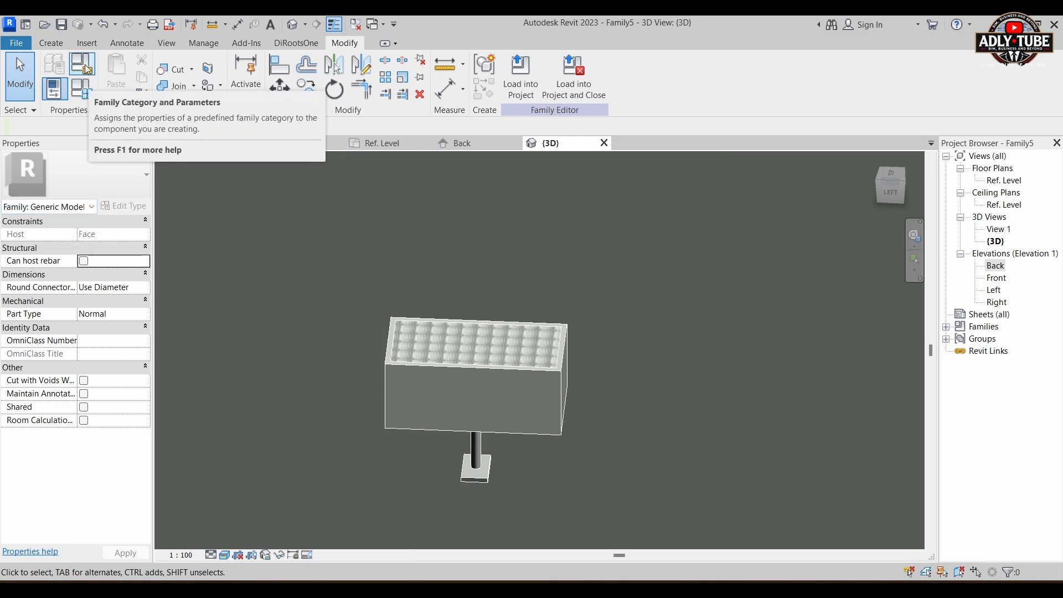
# Change the family category to Communication Devices
pyautogui.click(88, 69)
pyautogui.scroll(-2, 500, 282)
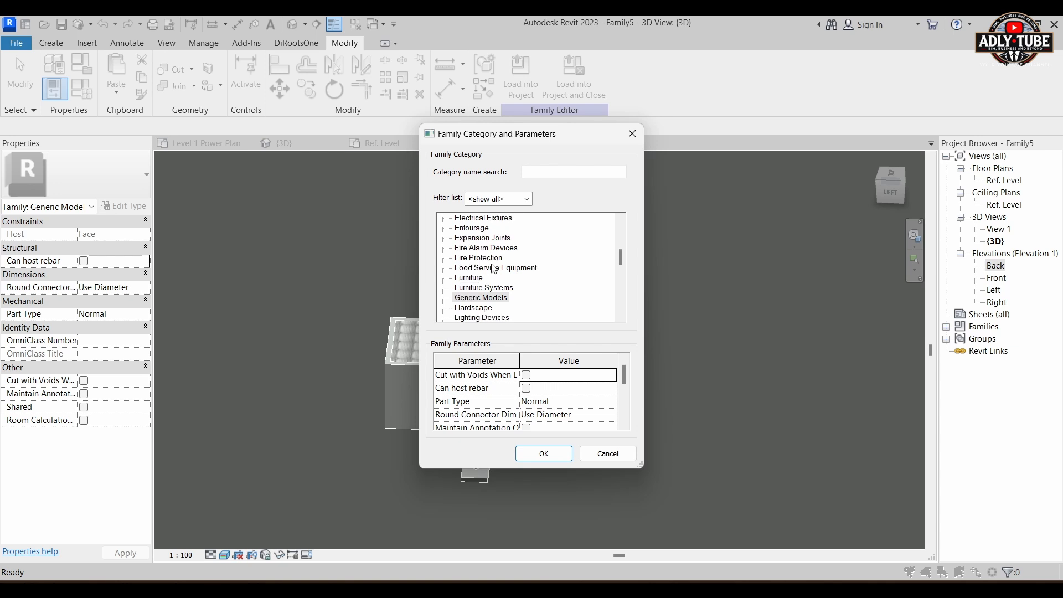
pyautogui.scroll(3, 497, 275)
pyautogui.scroll(3, 495, 266)
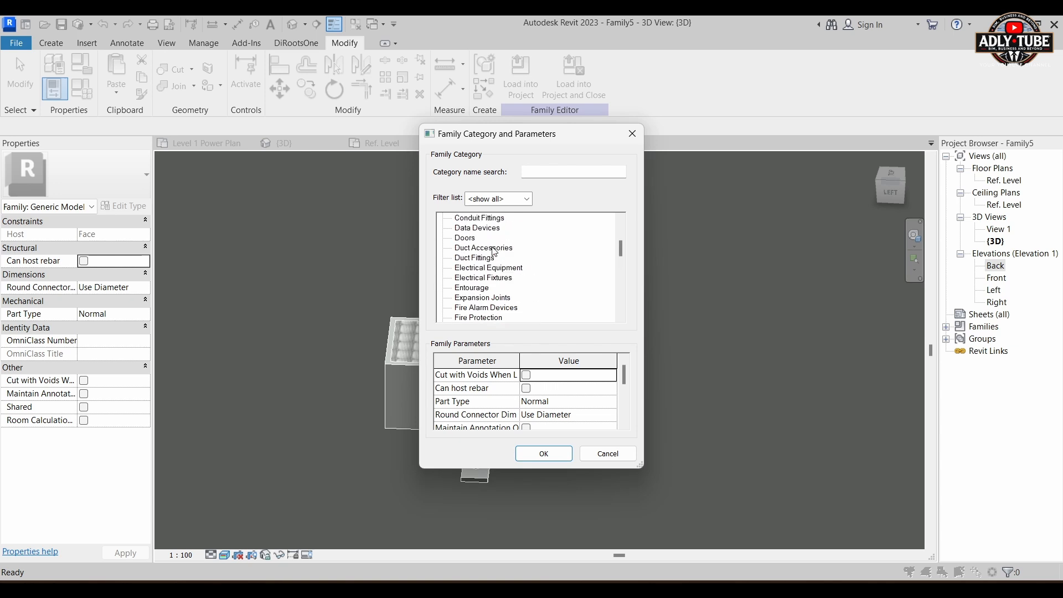
pyautogui.click(501, 249)
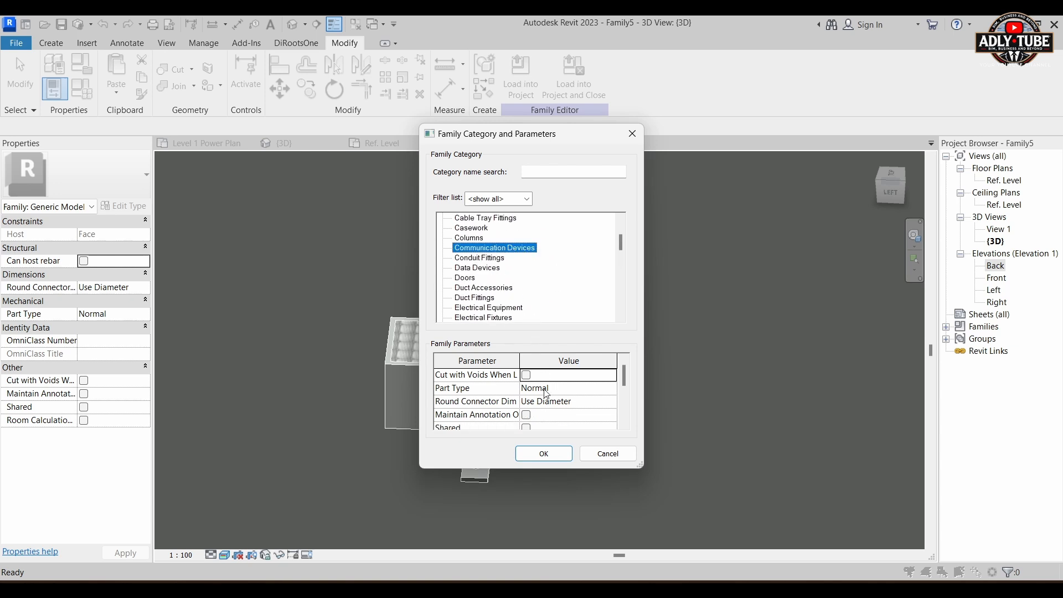
pyautogui.click(537, 454)
# Place an electrical connector with the Communication system type on a narrow end face of the speaker box
pyautogui.keyDown('shift'); pyautogui.moveTo(404, 437); pyautogui.dragTo(428, 430, button='middle'); pyautogui.keyUp('shift')
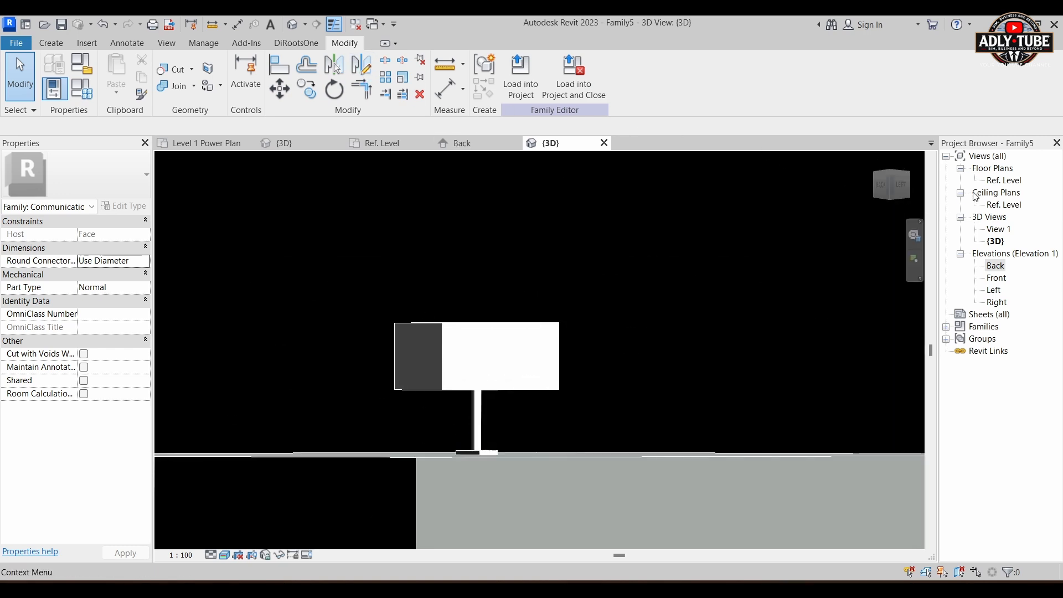
pyautogui.click(874, 160)
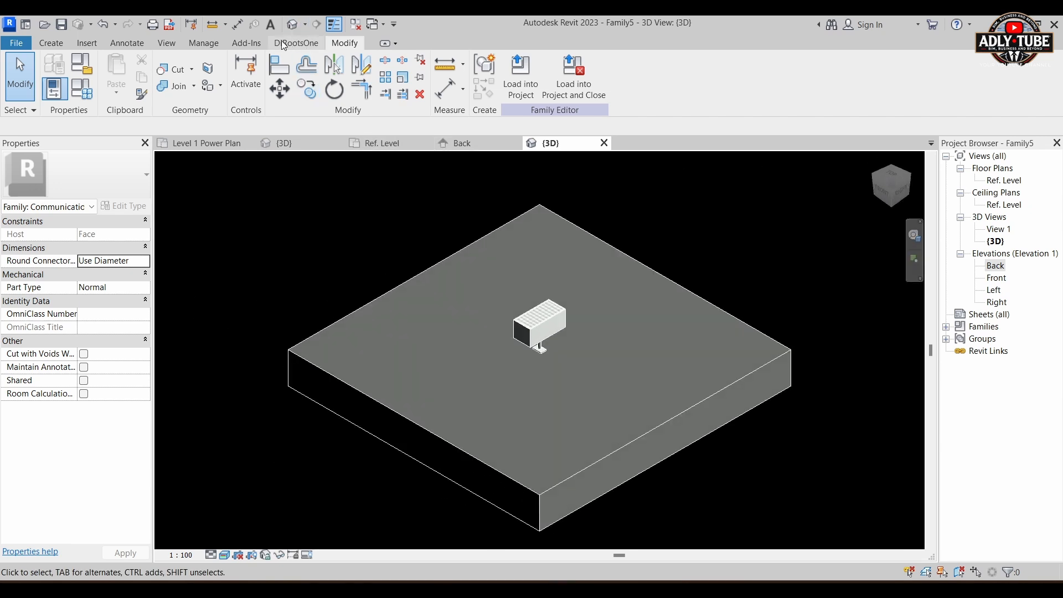
pyautogui.click(51, 43)
pyautogui.click(521, 83)
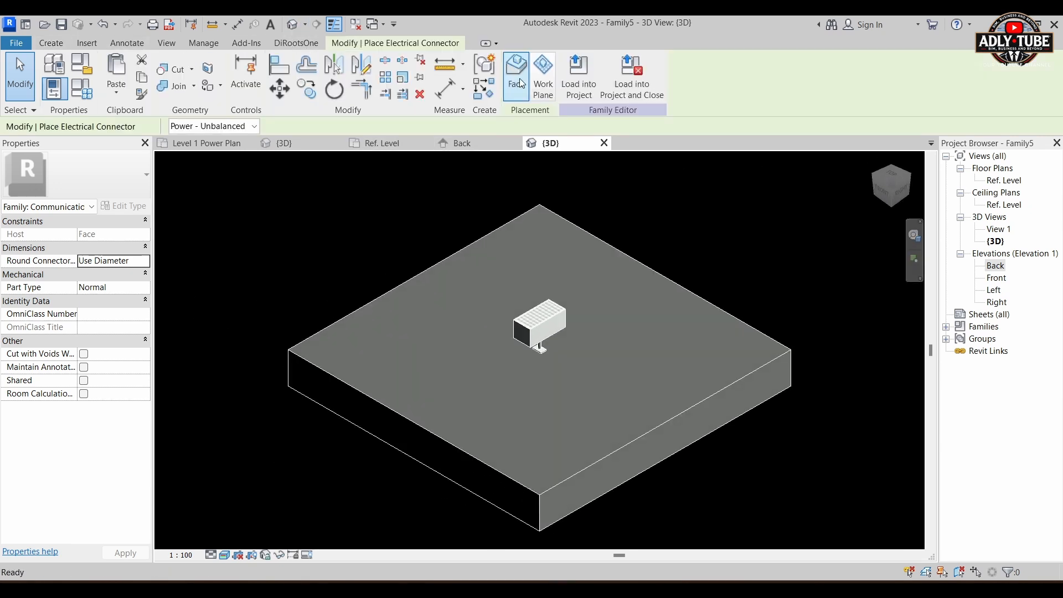
pyautogui.click(239, 126)
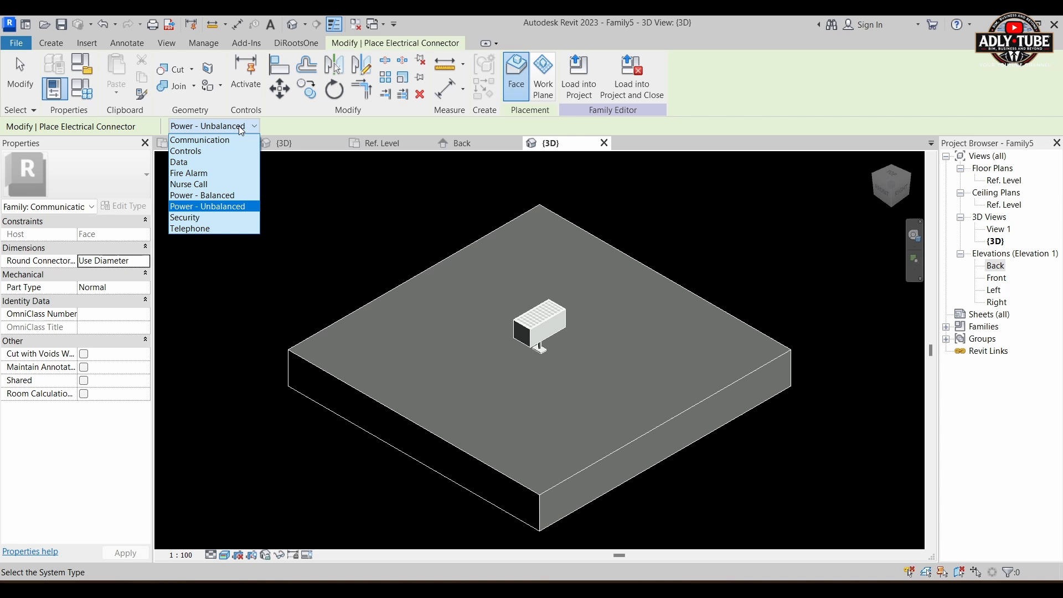
pyautogui.click(226, 140)
pyautogui.keyDown('shift'); pyautogui.moveTo(289, 426); pyautogui.dragTo(512, 296, button='middle'); pyautogui.keyUp('shift')
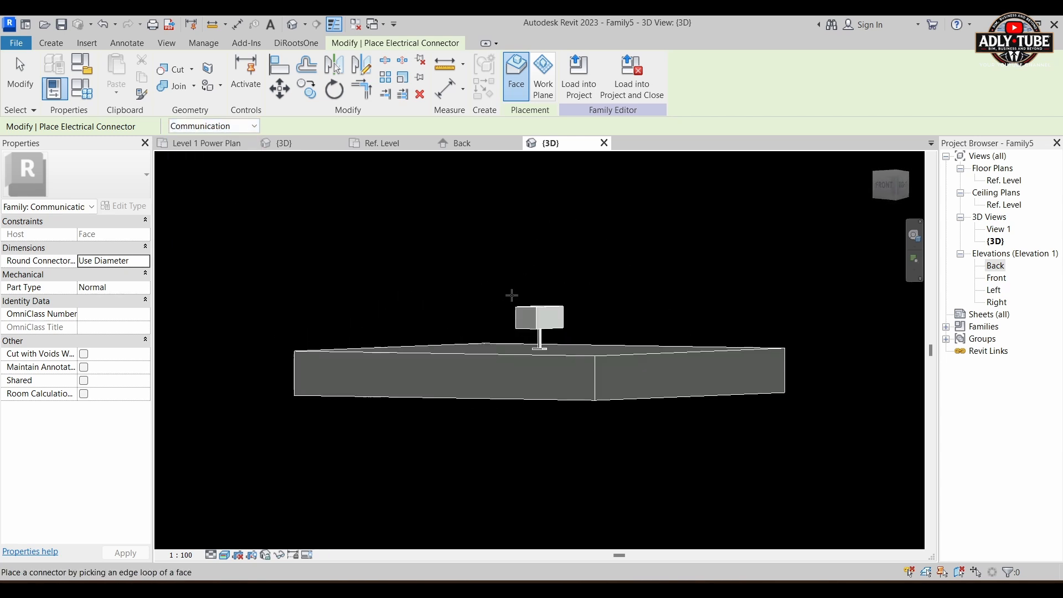
pyautogui.scroll(8, 511, 296)
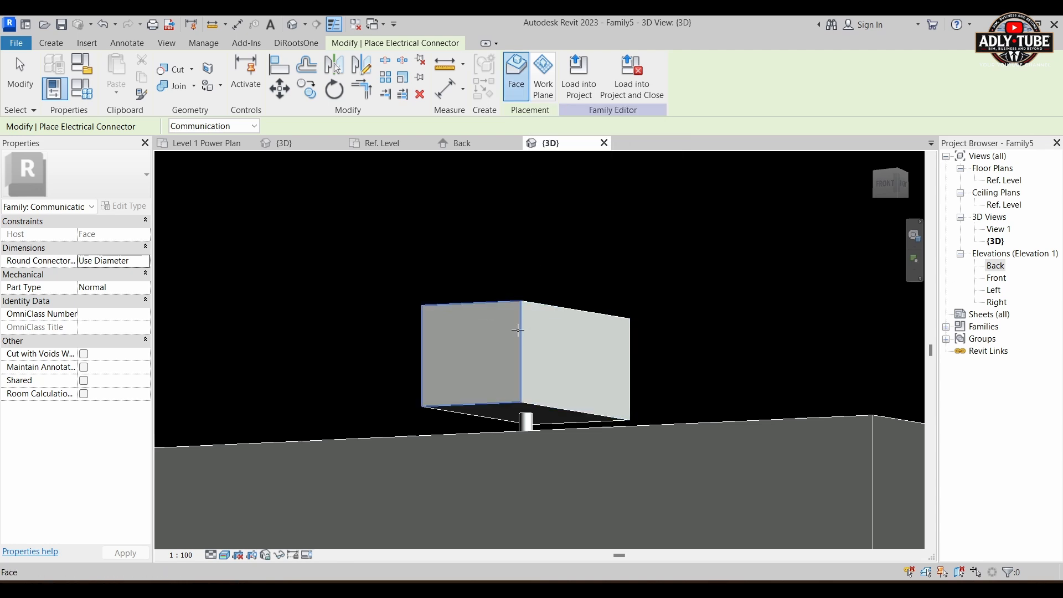
pyautogui.keyDown('shift'); pyautogui.moveTo(518, 330); pyautogui.dragTo(620, 359, button='middle'); pyautogui.keyUp('shift')
pyautogui.scroll(-3, 576, 333)
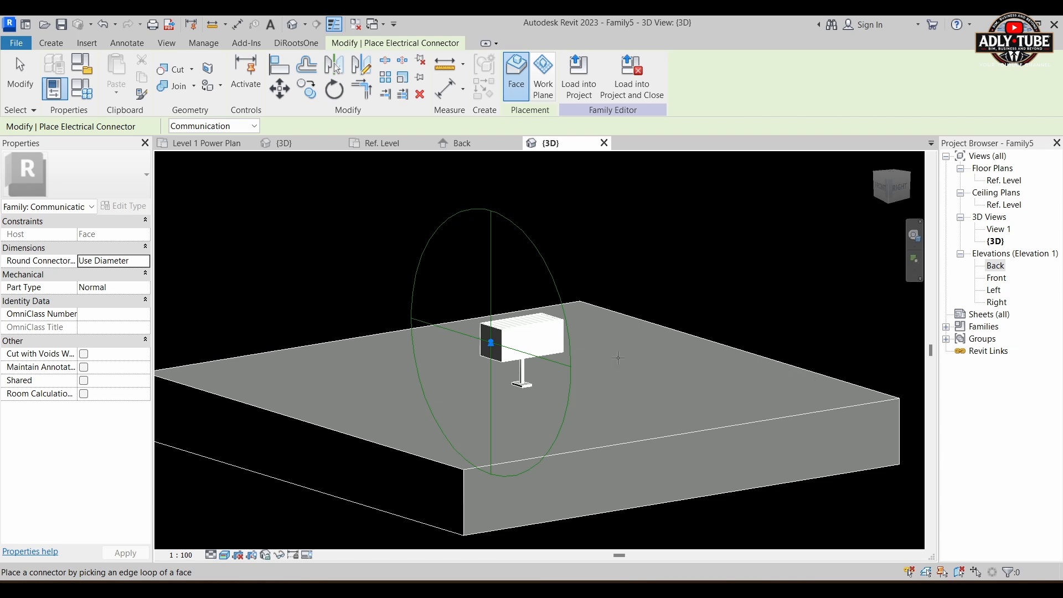
pyautogui.press('Escape')
pyautogui.scroll(-3, 618, 290)
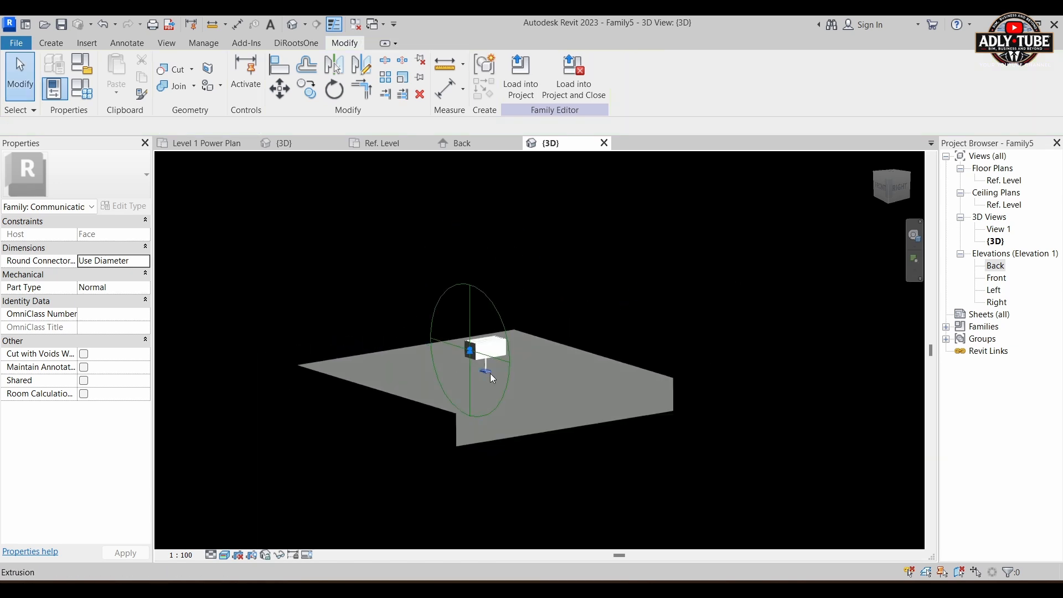
# Add the shared parameter Asset Type from the PA parameters group to the family as an instance parameter under Text
pyautogui.keyDown('shift'); pyautogui.moveTo(664, 354); pyautogui.dragTo(692, 403, button='middle'); pyautogui.keyUp('shift')
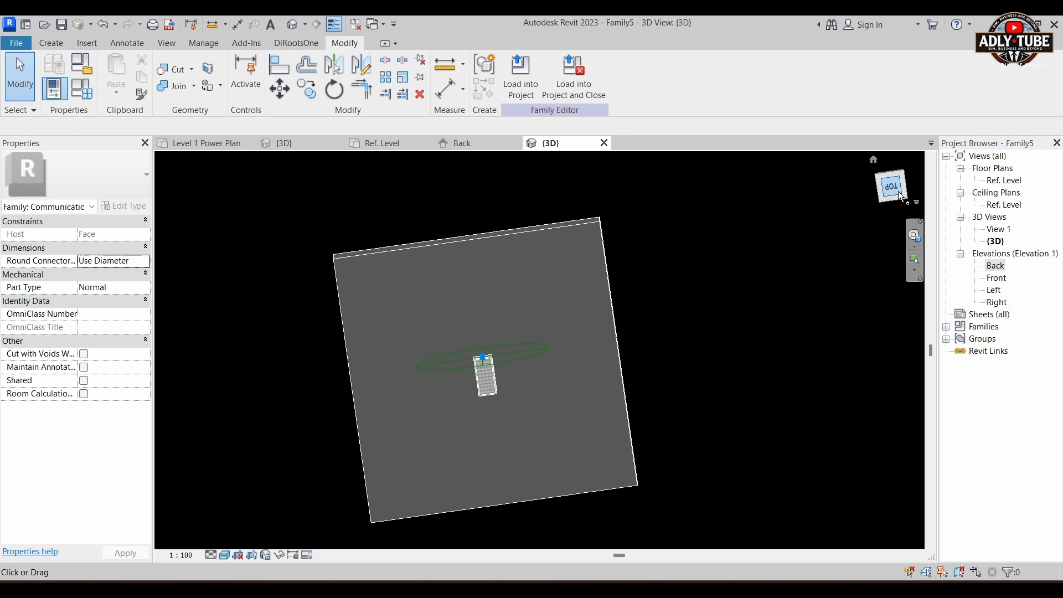
pyautogui.scroll(5, 460, 365)
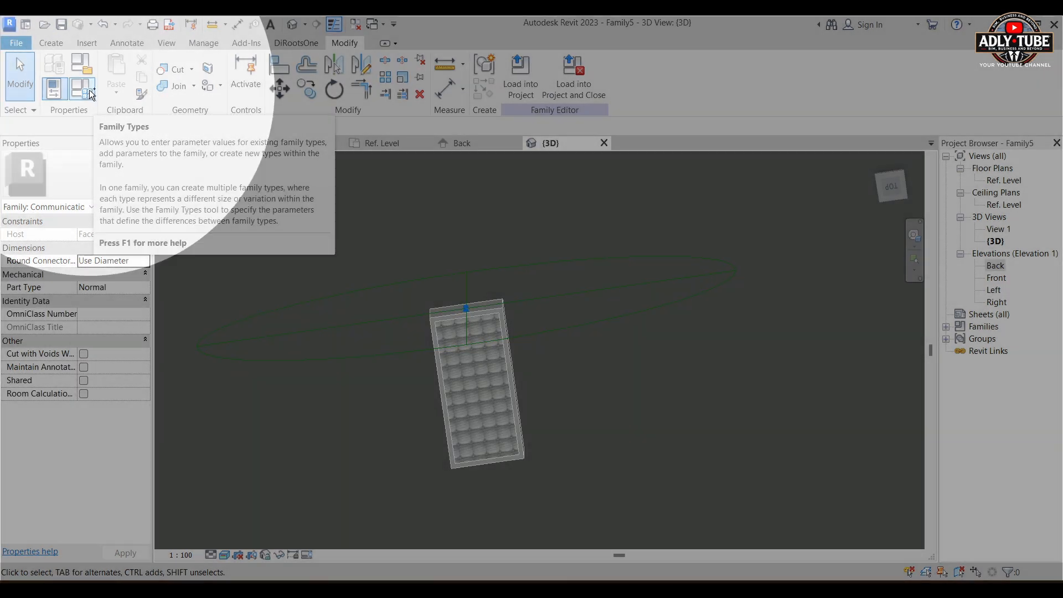
pyautogui.click(88, 91)
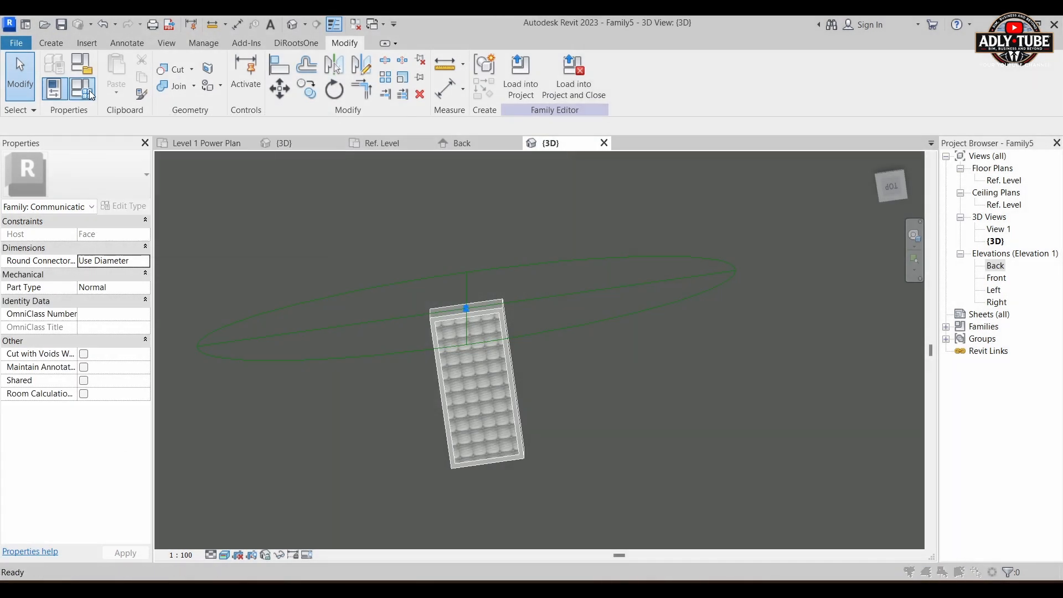
pyautogui.moveTo(789, 43); pyautogui.dragTo(565, 34)
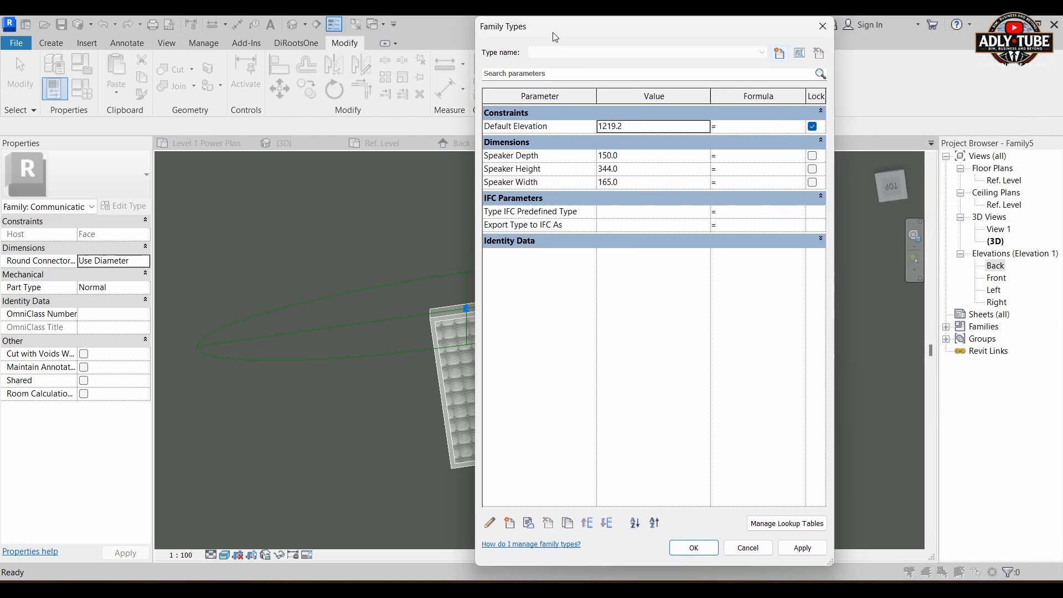
pyautogui.click(510, 524)
pyautogui.click(418, 166)
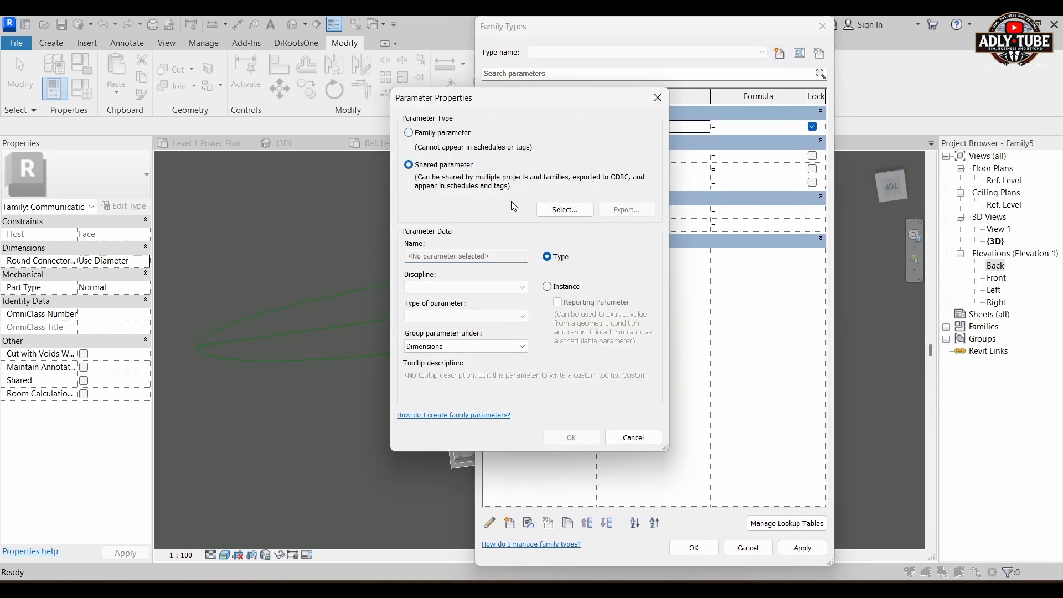
pyautogui.click(565, 209)
pyautogui.moveTo(701, 139); pyautogui.dragTo(490, 154)
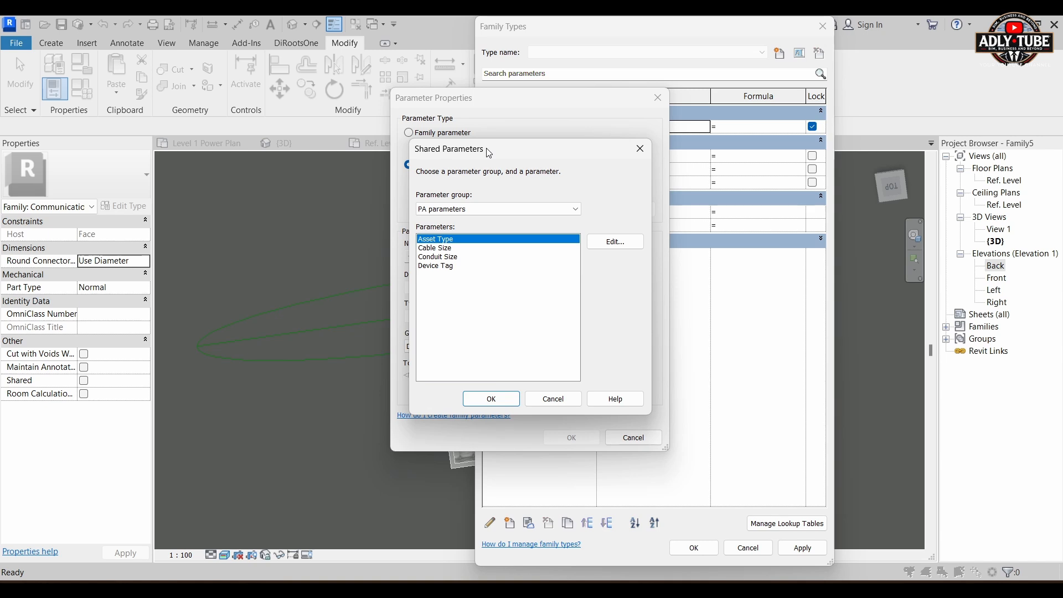
pyautogui.click(490, 398)
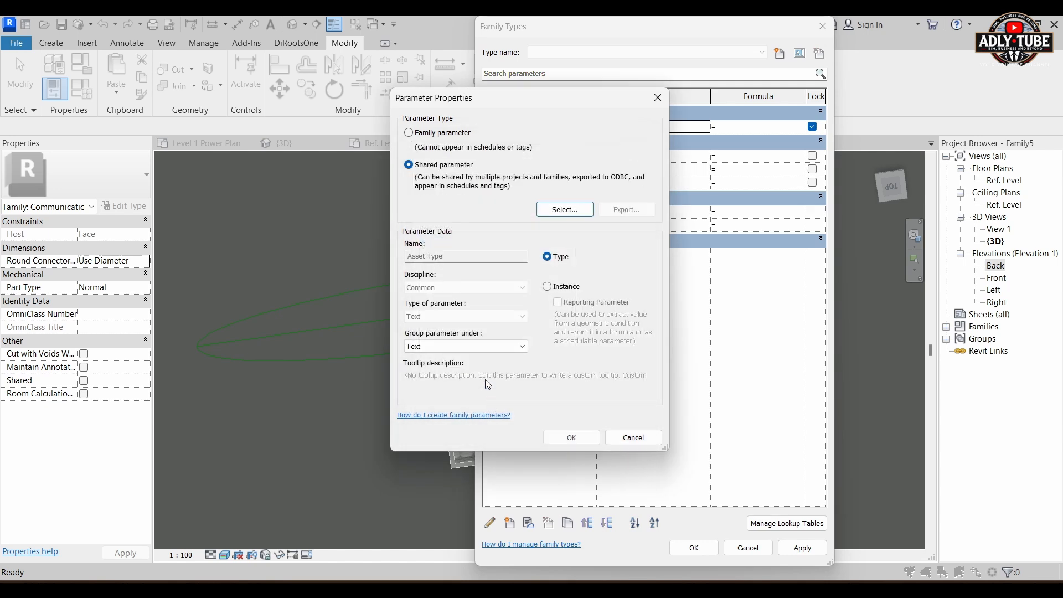
pyautogui.click(549, 288)
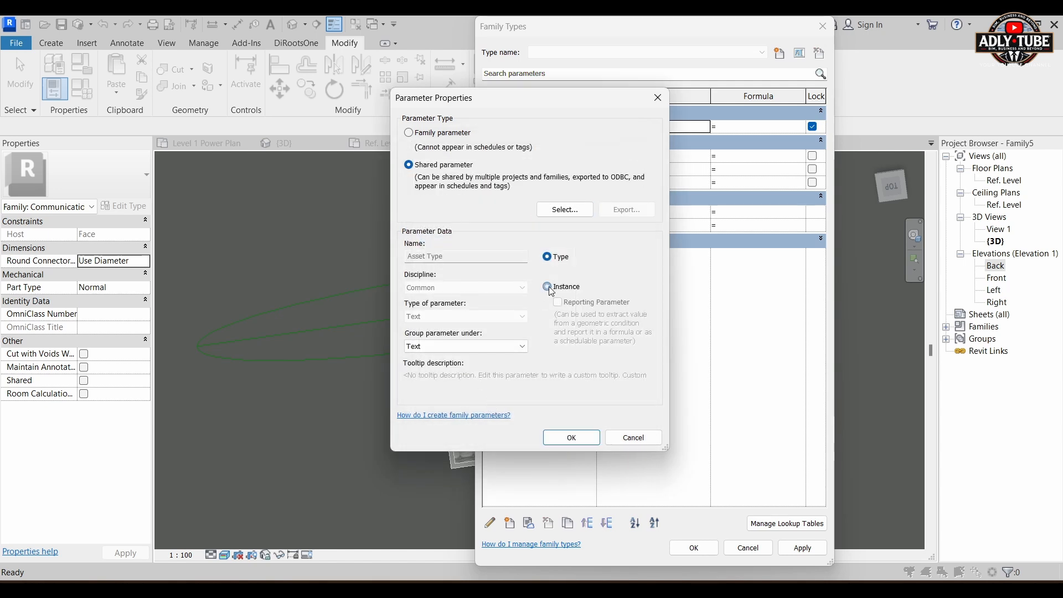
pyautogui.click(569, 436)
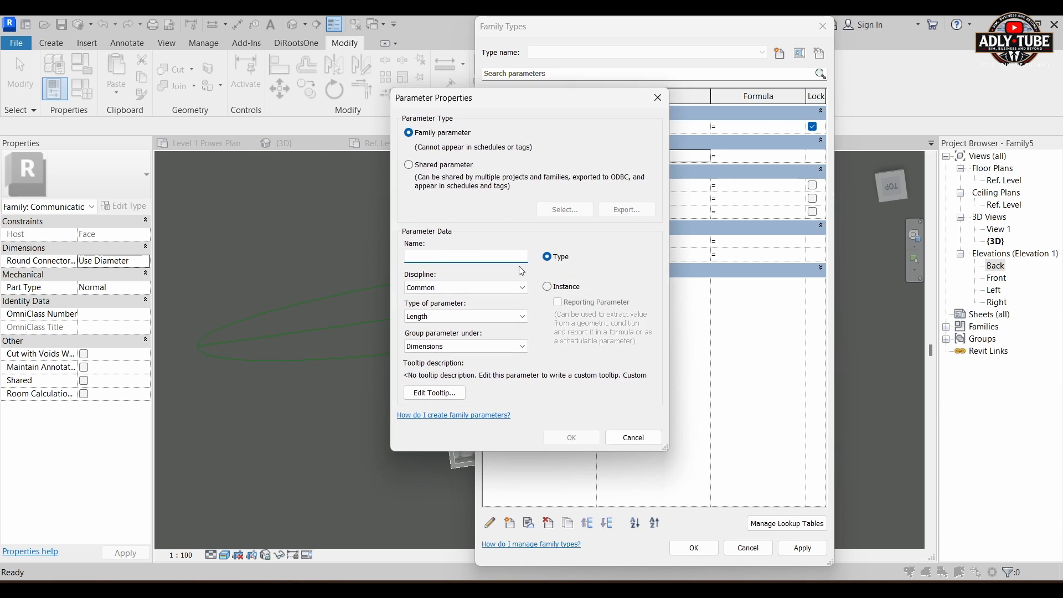
# Add the shared parameter Cable Size from the PA parameters group as an instance parameter under Text
pyautogui.click(424, 165)
pyautogui.click(564, 209)
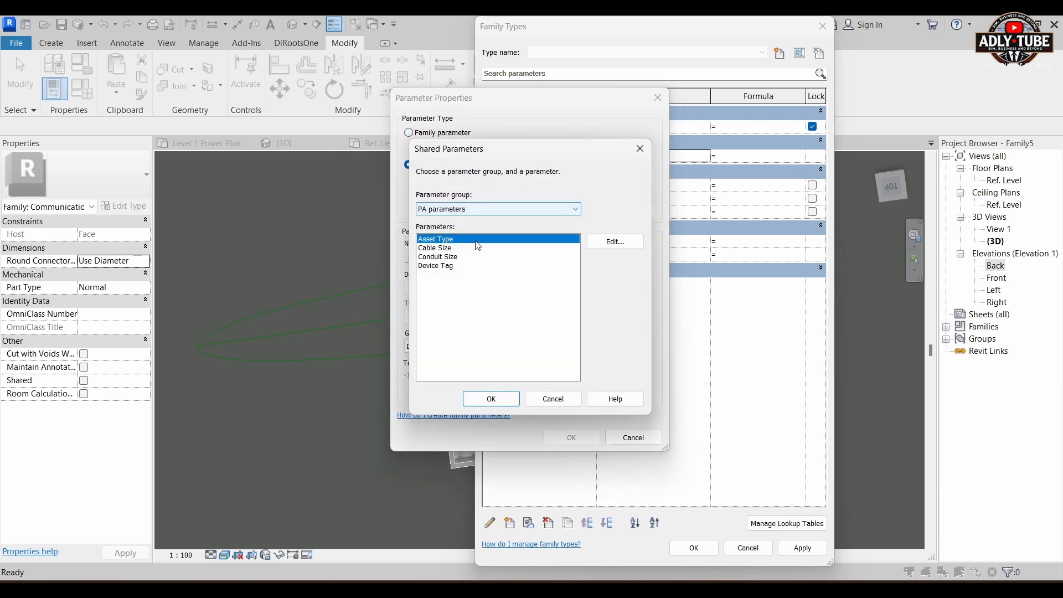
pyautogui.click(449, 249)
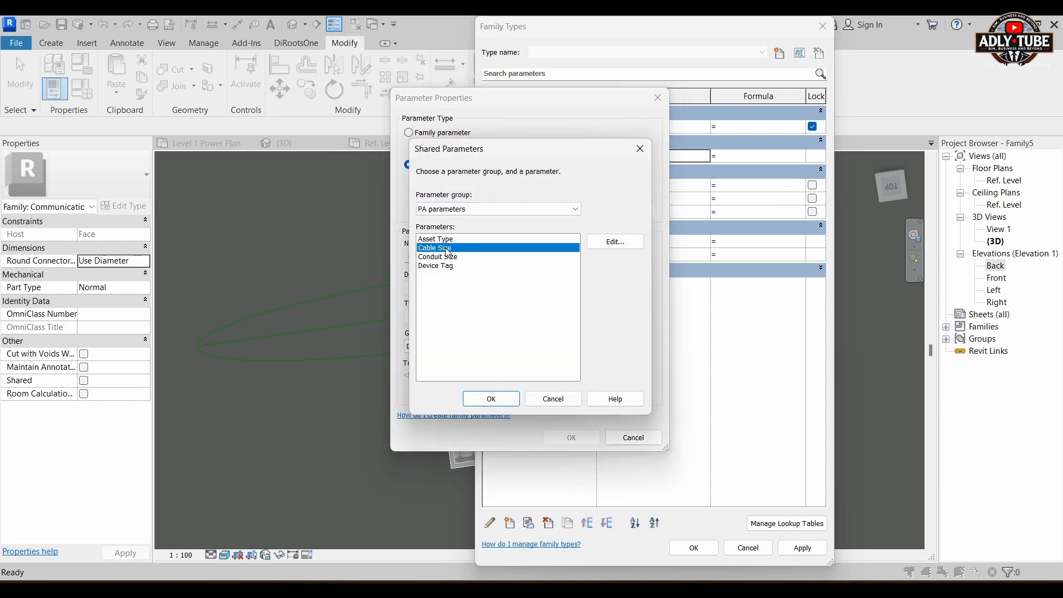
pyautogui.click(491, 399)
pyautogui.click(559, 293)
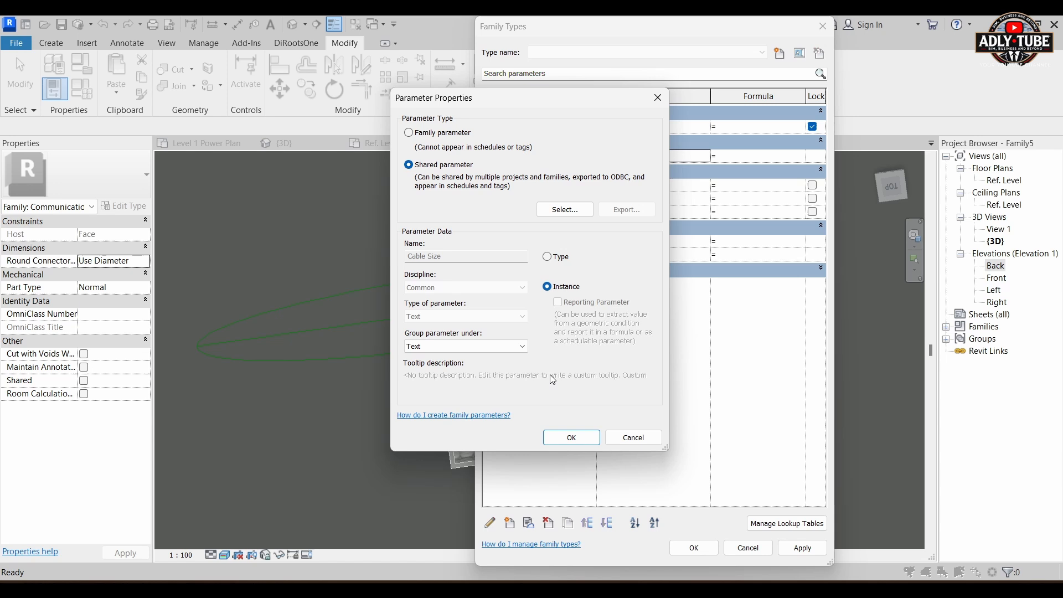
pyautogui.click(568, 438)
# Add the shared parameter Conduit Size from the PA parameters group as an instance parameter under Text
pyautogui.click(509, 524)
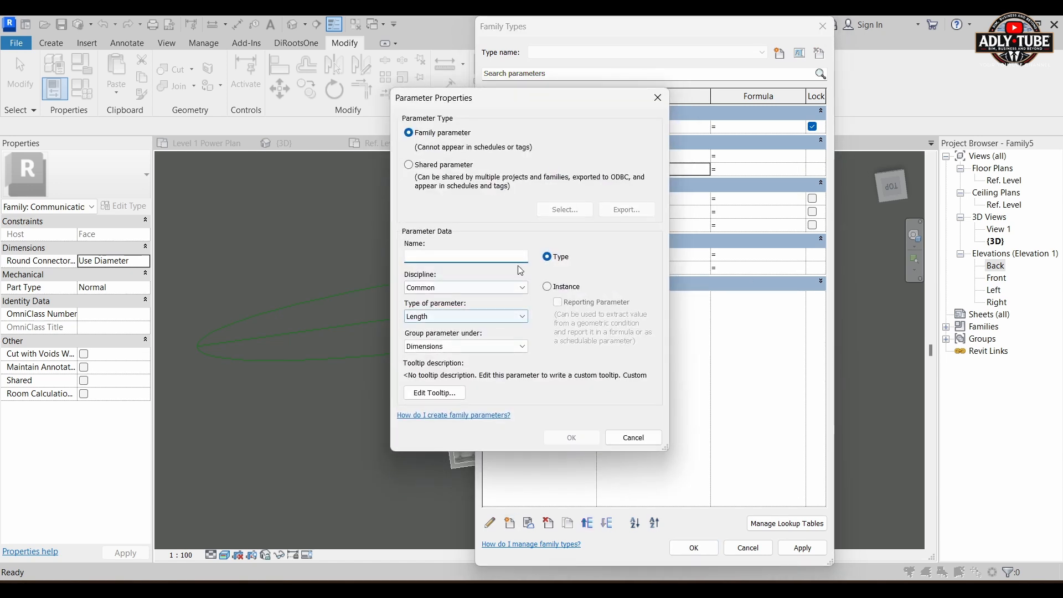
pyautogui.click(438, 165)
pyautogui.click(561, 209)
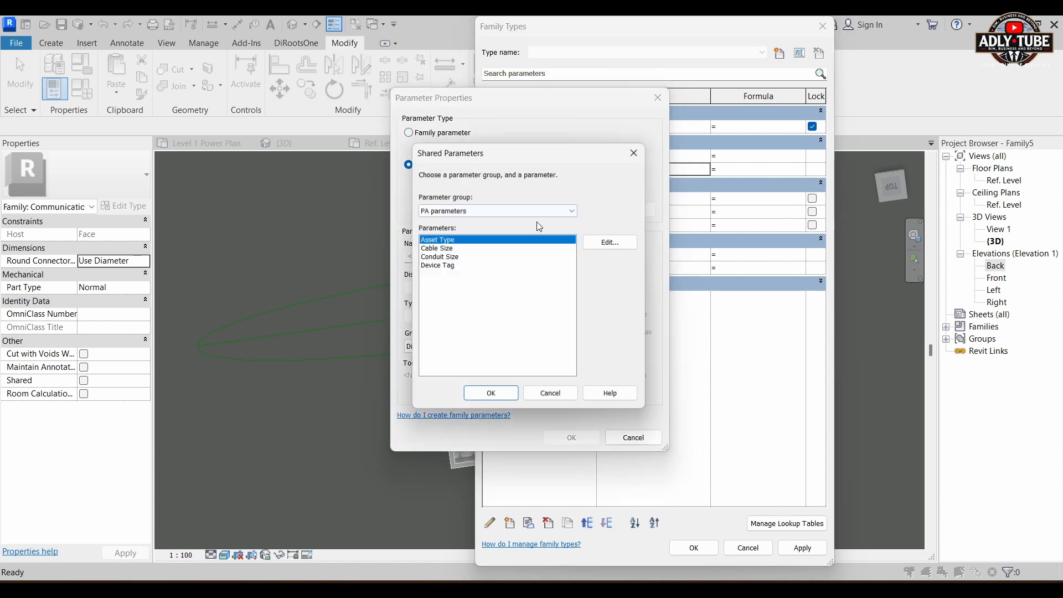
pyautogui.click(446, 257)
pyautogui.click(491, 399)
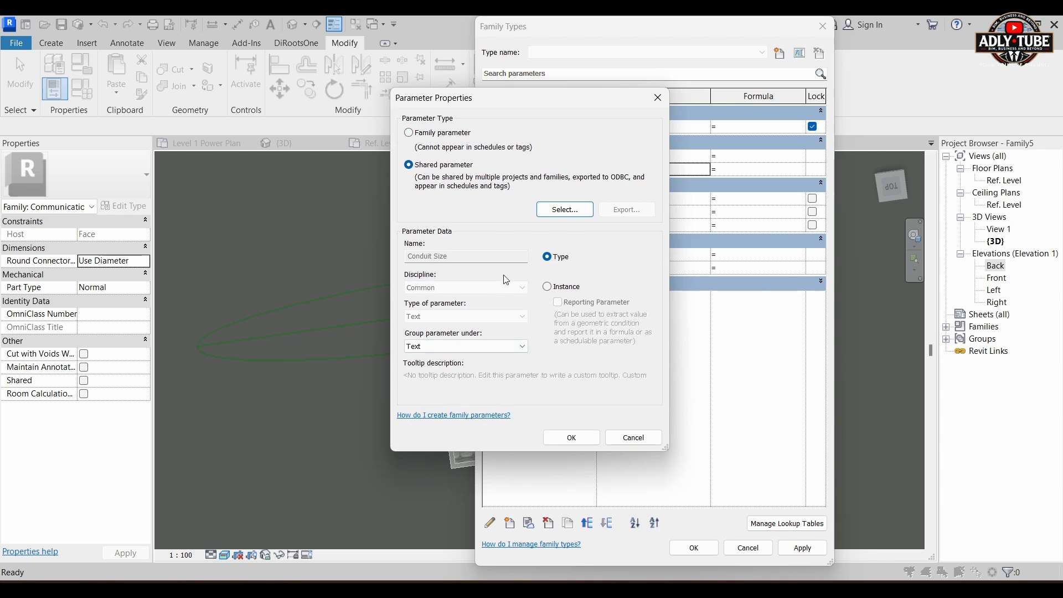
pyautogui.click(548, 287)
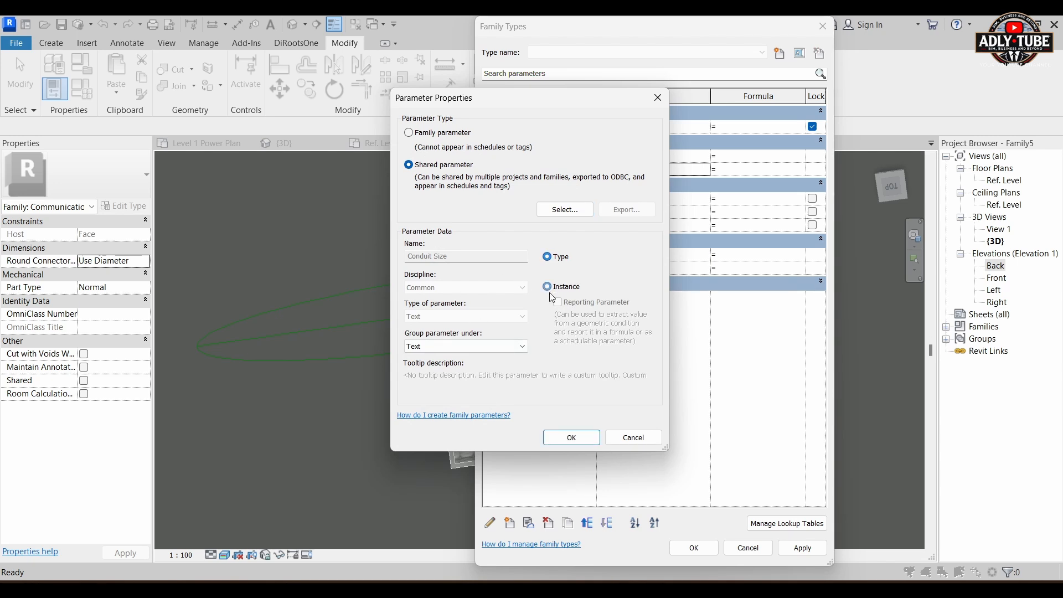
pyautogui.click(569, 441)
# Add the shared parameter Device Tag from the PA parameters group as an instance parameter under Text, and apply the family type changes
pyautogui.click(510, 523)
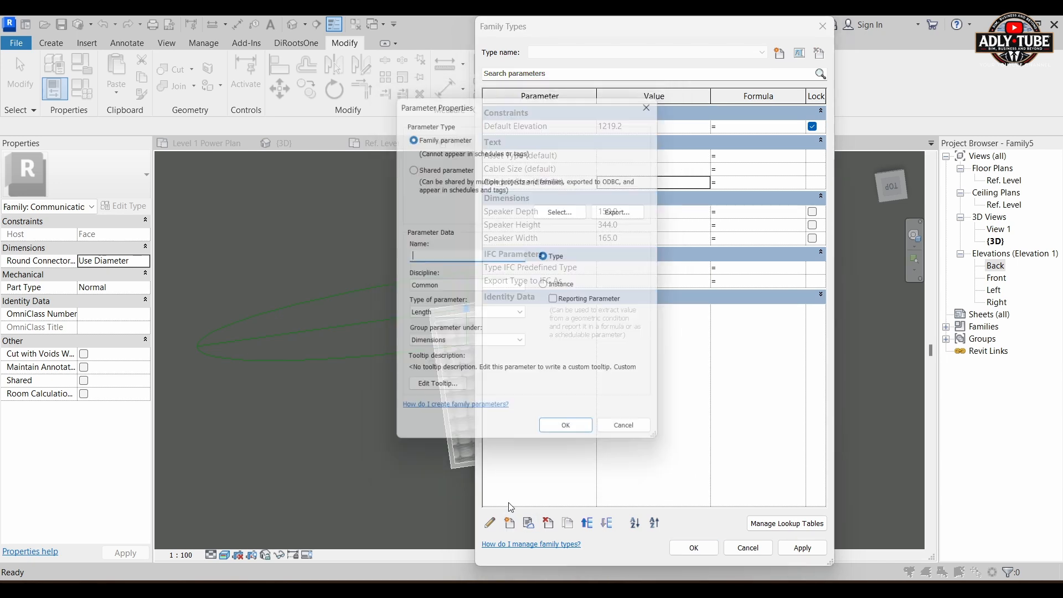
pyautogui.click(419, 170)
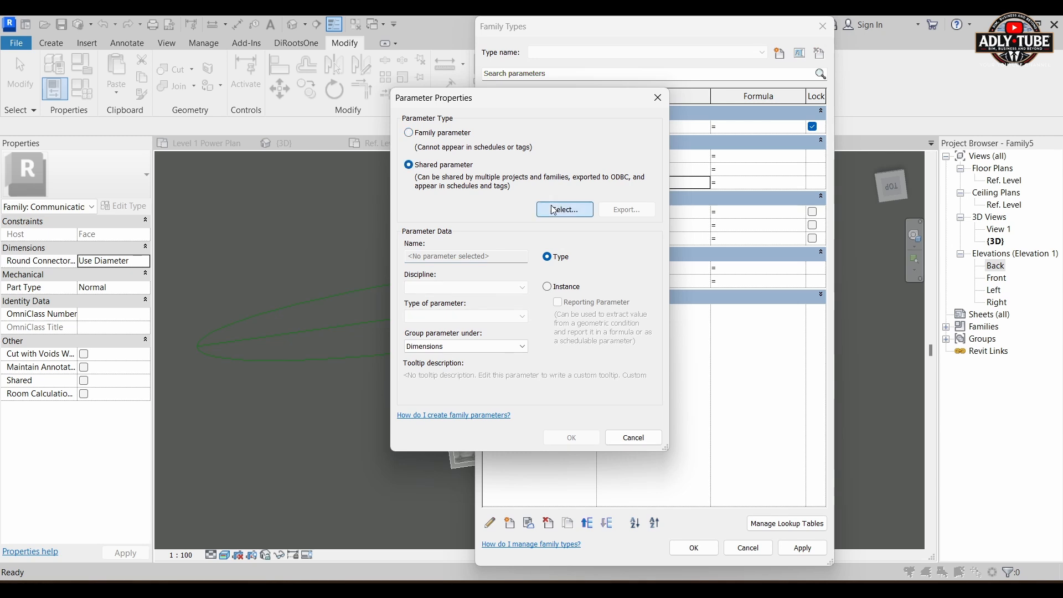
pyautogui.click(564, 210)
pyautogui.click(445, 266)
pyautogui.click(486, 394)
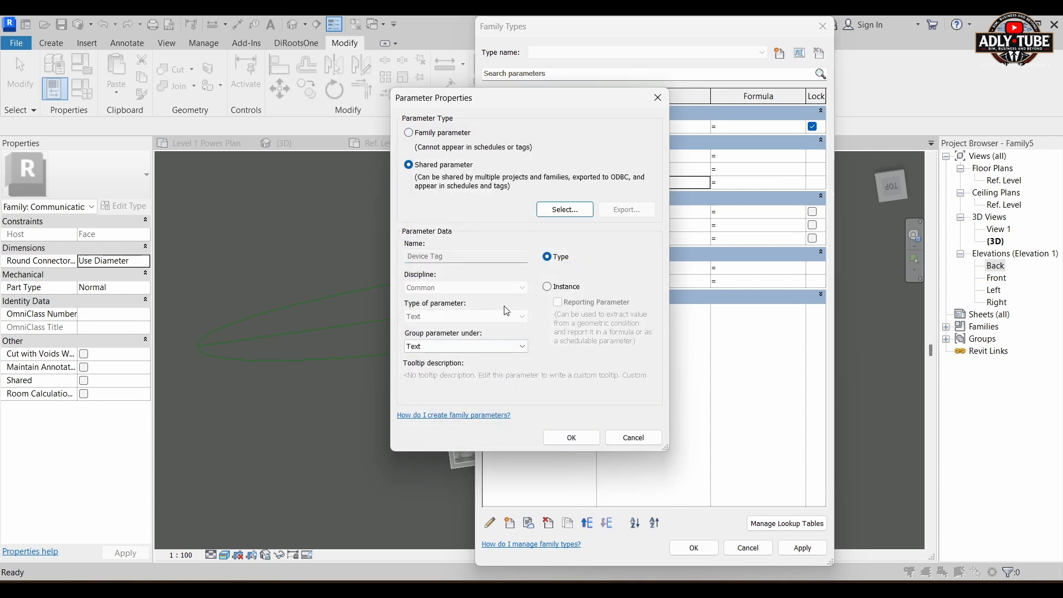
pyautogui.click(546, 287)
pyautogui.click(573, 438)
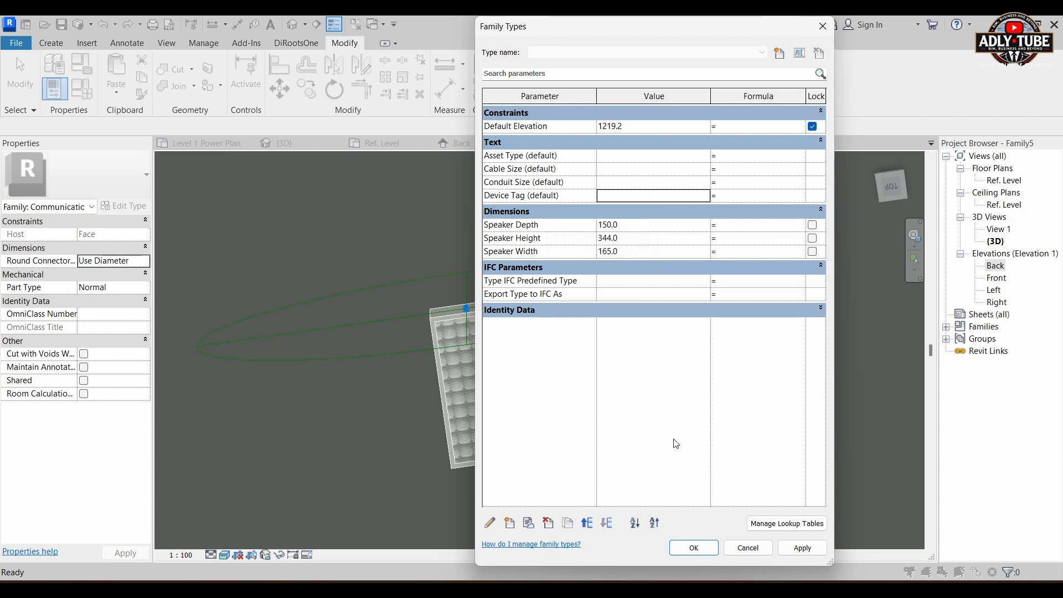
pyautogui.click(802, 547)
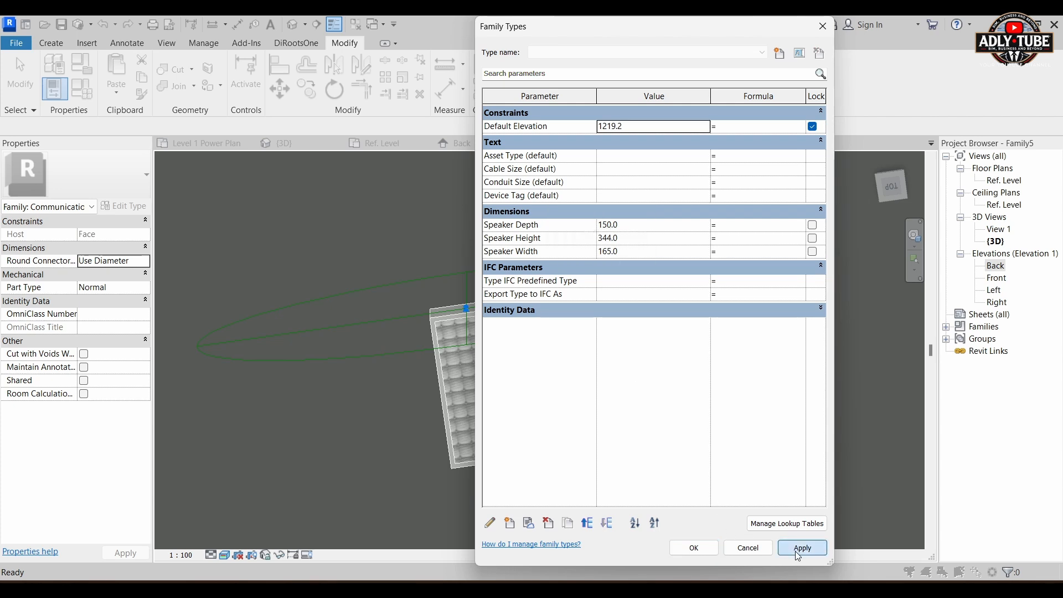
pyautogui.click(694, 547)
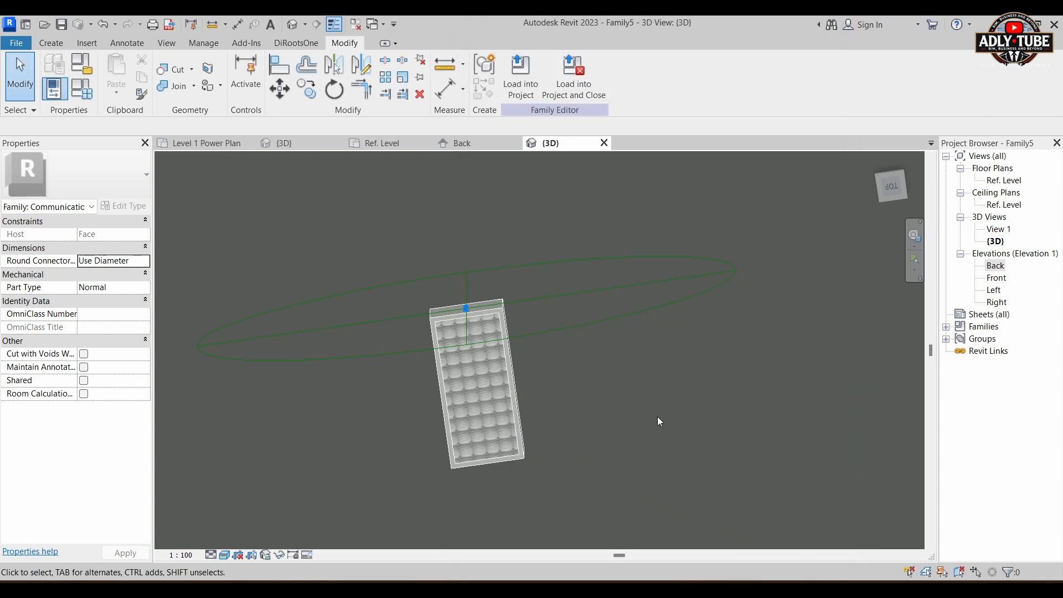
# Open the Ref. Level floor plan of the speaker family
pyautogui.keyDown('shift'); pyautogui.moveTo(659, 423); pyautogui.dragTo(637, 459, button='middle'); pyautogui.keyUp('shift')
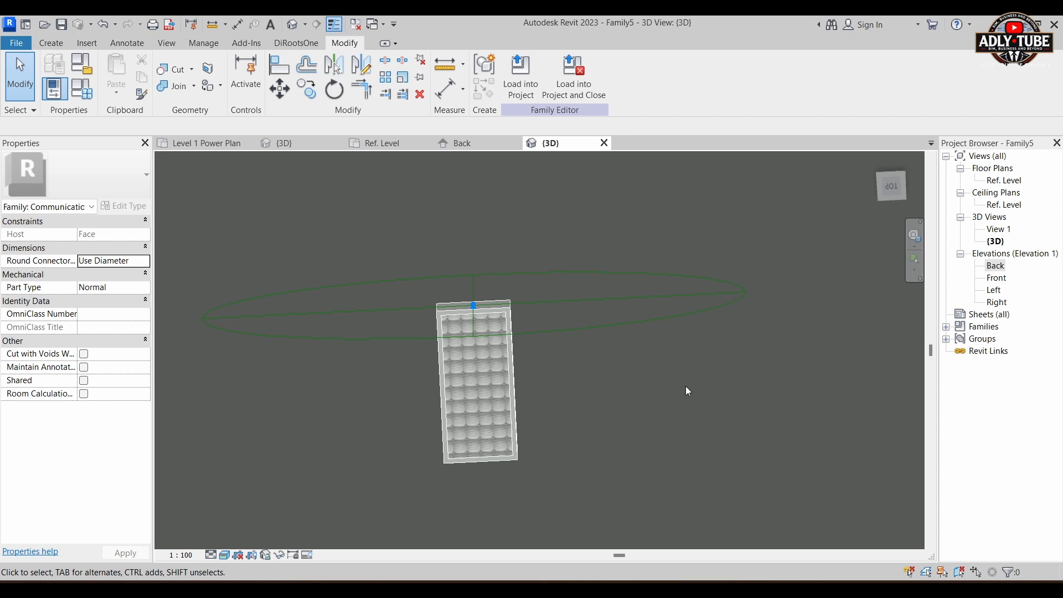
pyautogui.doubleClick(1003, 181)
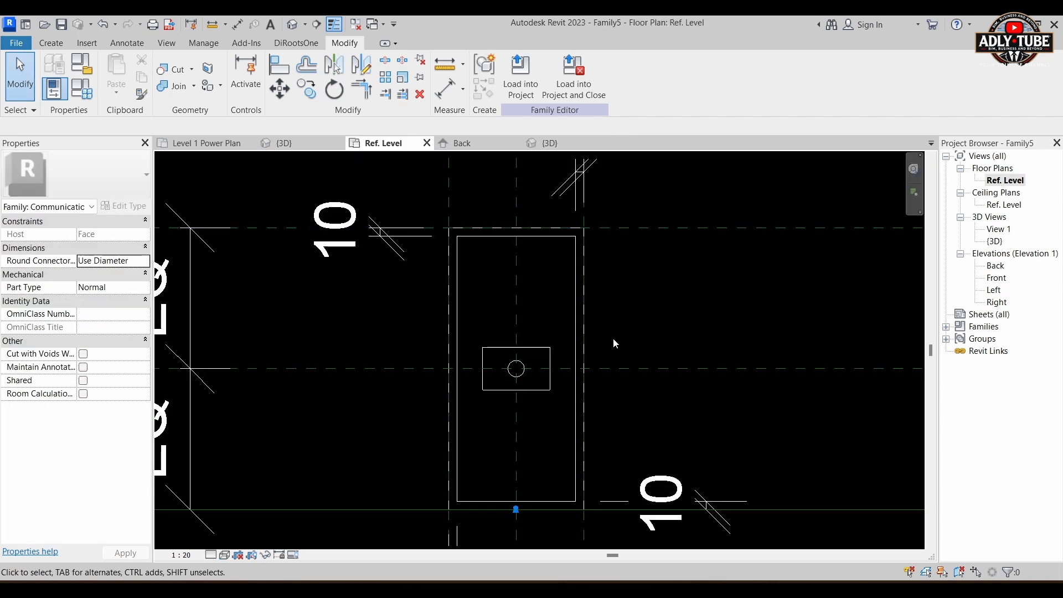
pyautogui.scroll(-4, 613, 338)
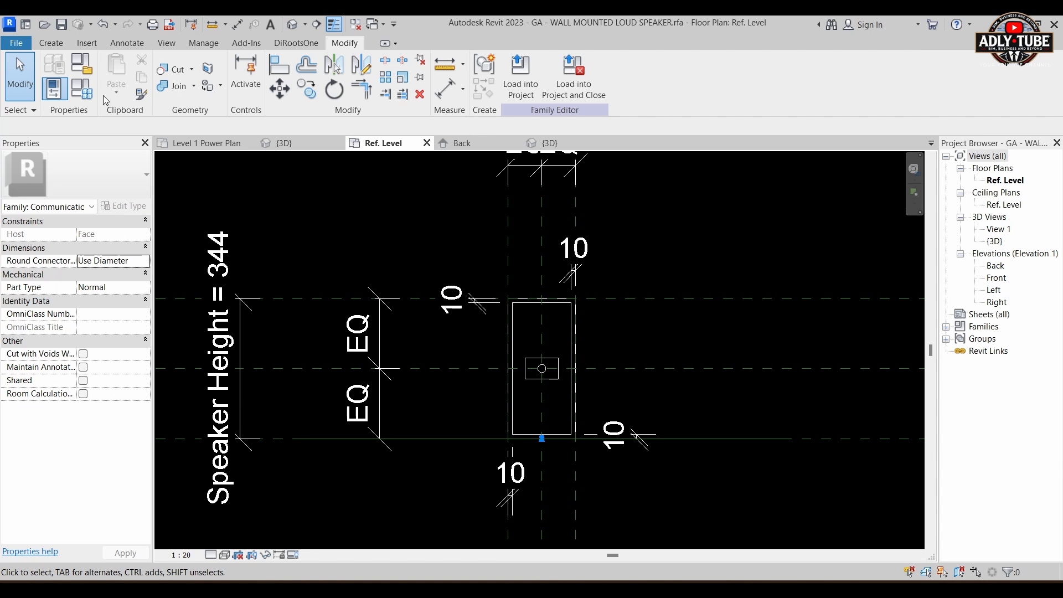
# Check the file save options and save the family as GA - WALL MOUNTED LOUD SPEAKER.rfa in the Created Families folder
pyautogui.click(20, 44)
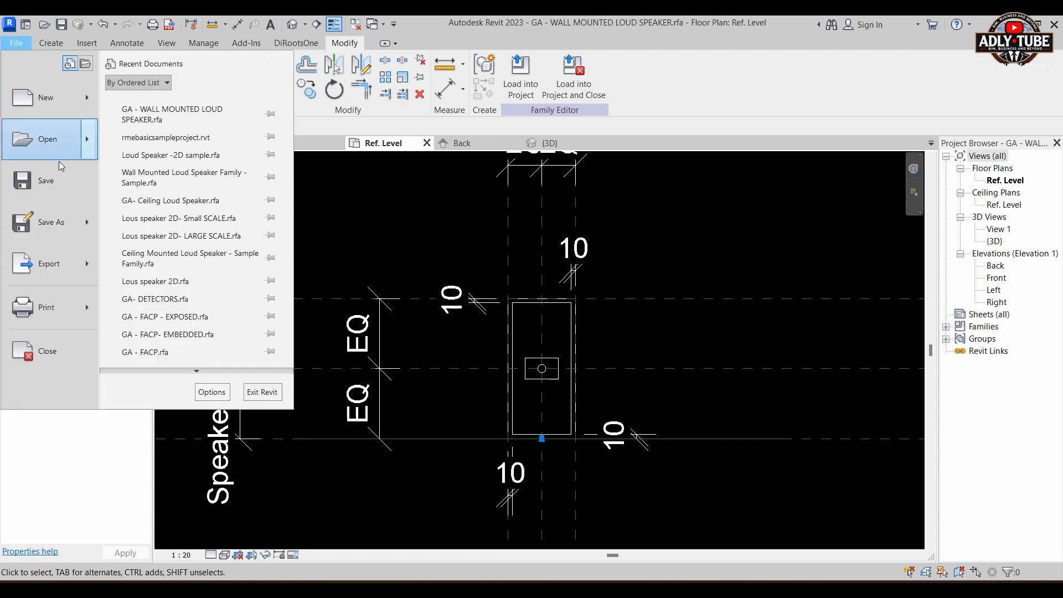
pyautogui.moveTo(78, 221)
pyautogui.click(165, 202)
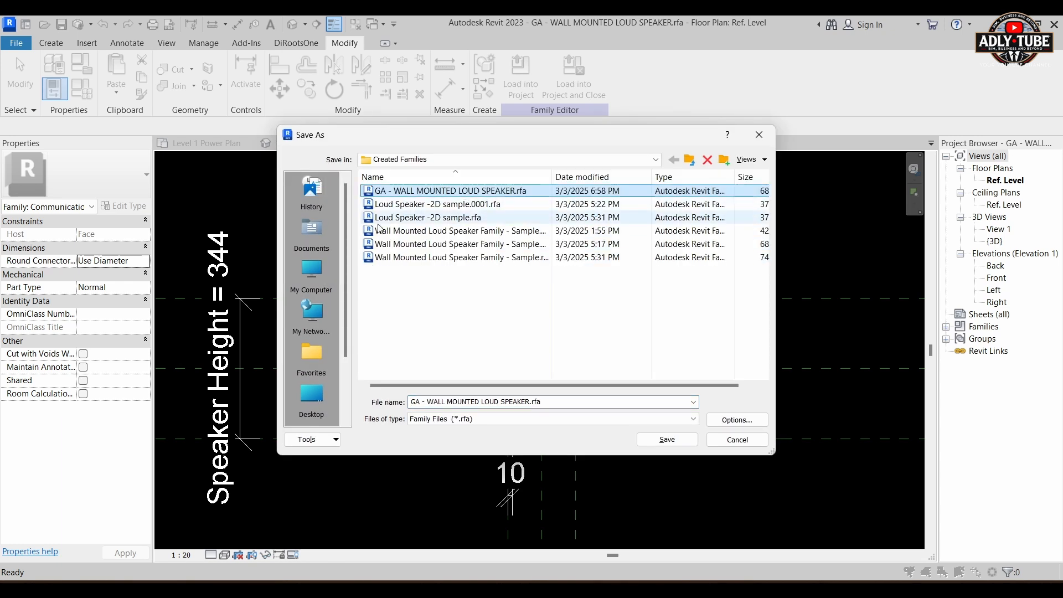
pyautogui.click(722, 422)
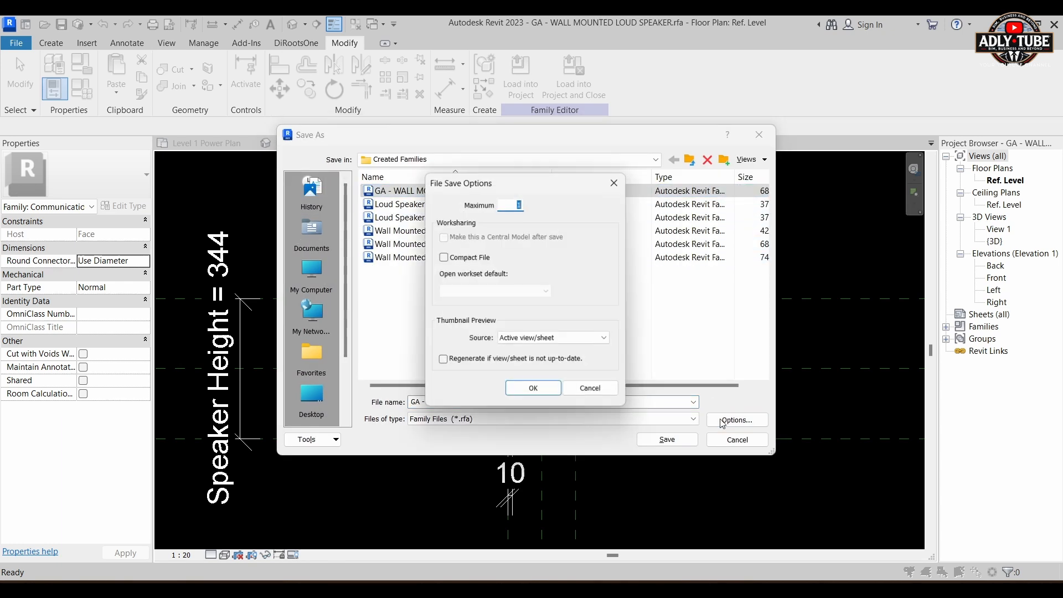
pyautogui.click(543, 389)
pyautogui.click(667, 439)
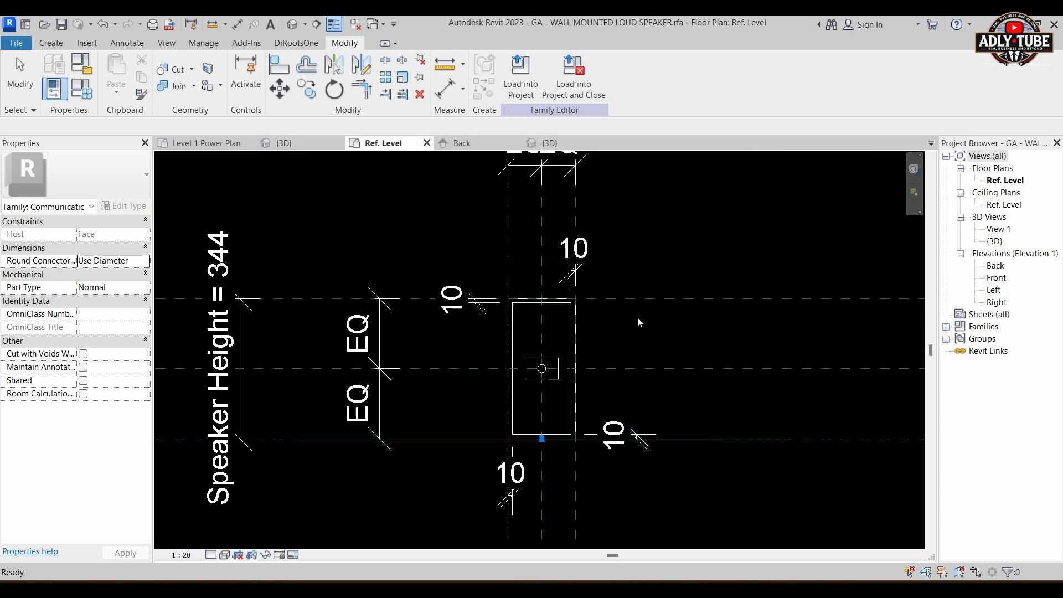
# Create a new family from the Metric Detail Item.rft template in the English templates folder
pyautogui.click(18, 47)
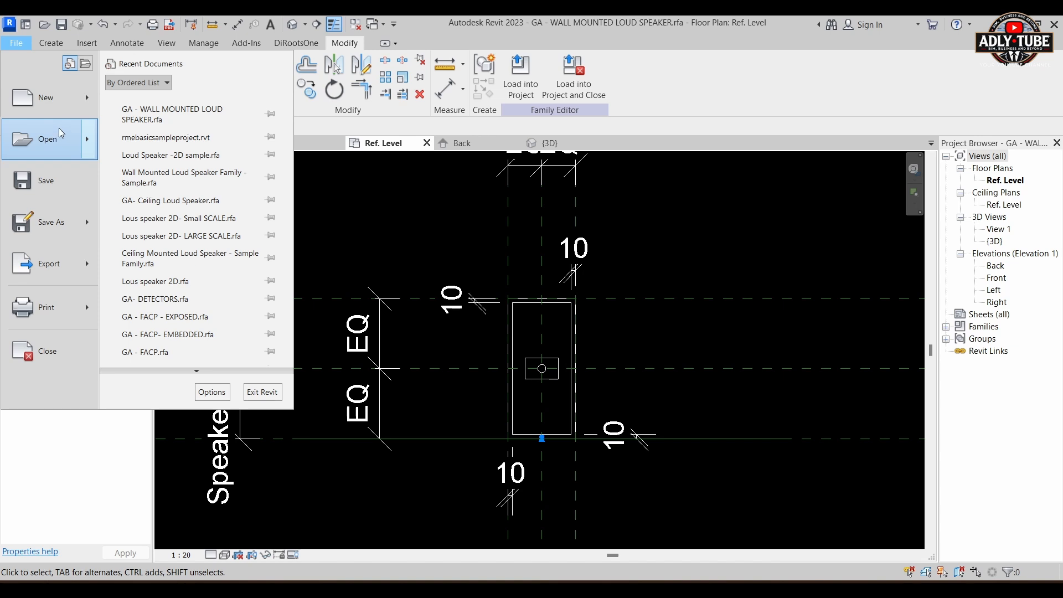
pyautogui.moveTo(60, 130)
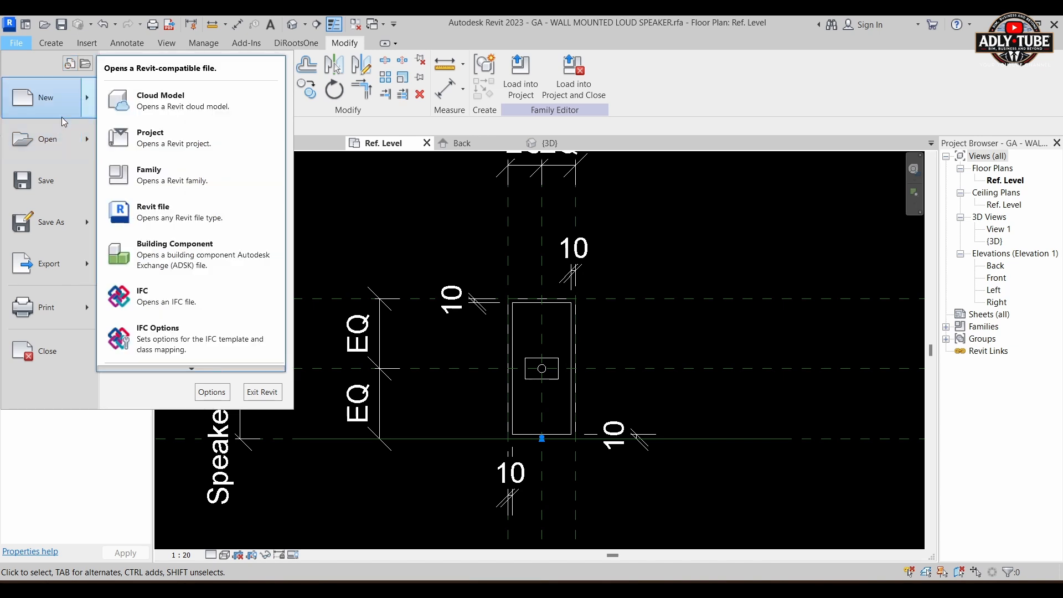
pyautogui.moveTo(72, 102)
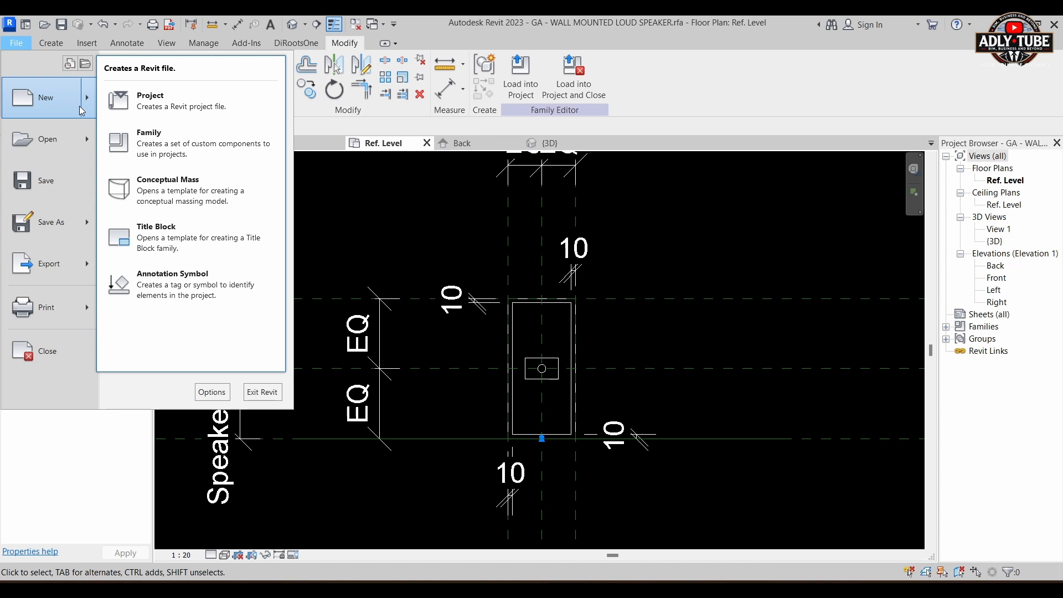
pyautogui.click(145, 136)
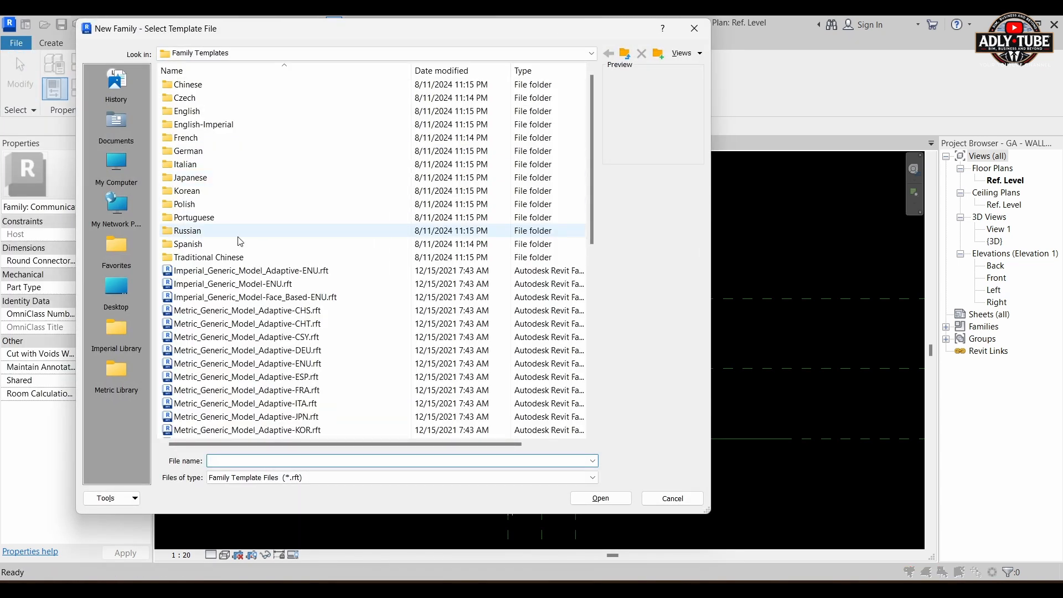
pyautogui.click(203, 113)
pyautogui.doubleClick(204, 114)
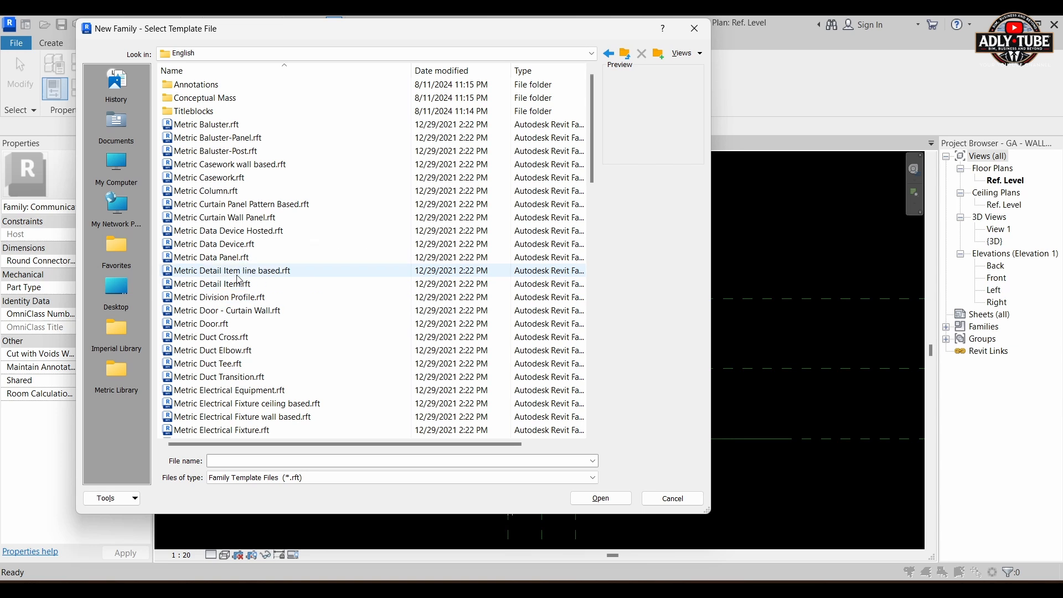
pyautogui.click(238, 284)
pyautogui.click(608, 497)
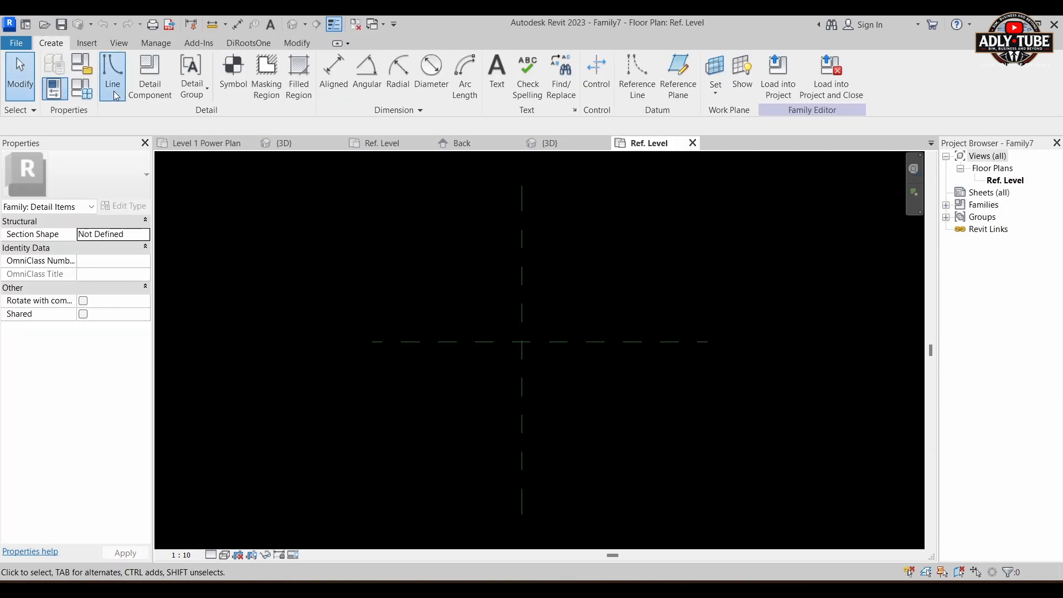
# Draw a rectangle about 909 mm wide and 974 mm high across the vertical reference plane, with its lower edge on the horizontal one
pyautogui.click(112, 75)
pyautogui.click(527, 62)
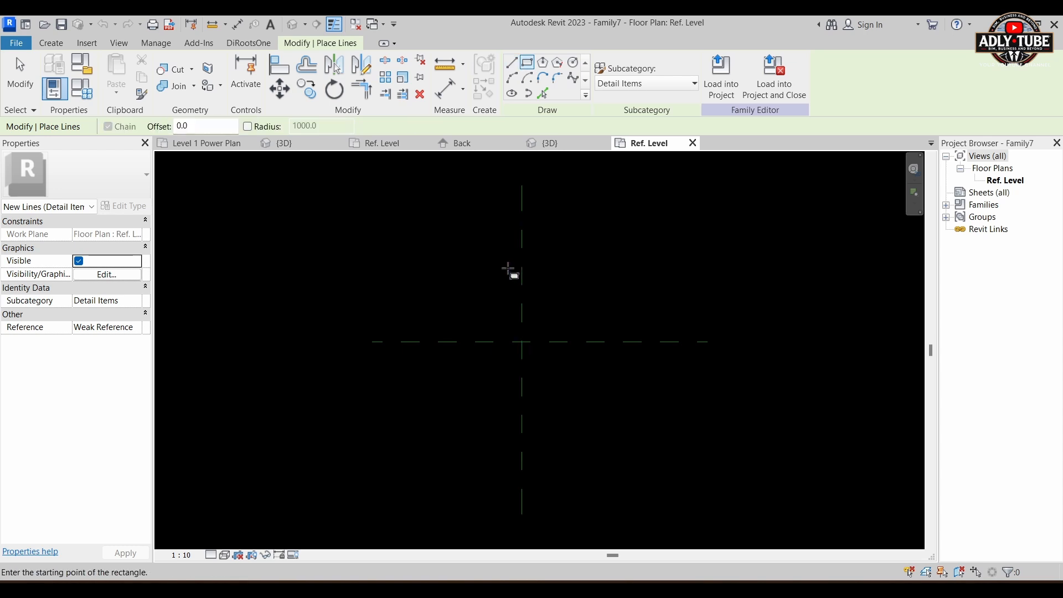
pyautogui.click(445, 210)
pyautogui.click(590, 365)
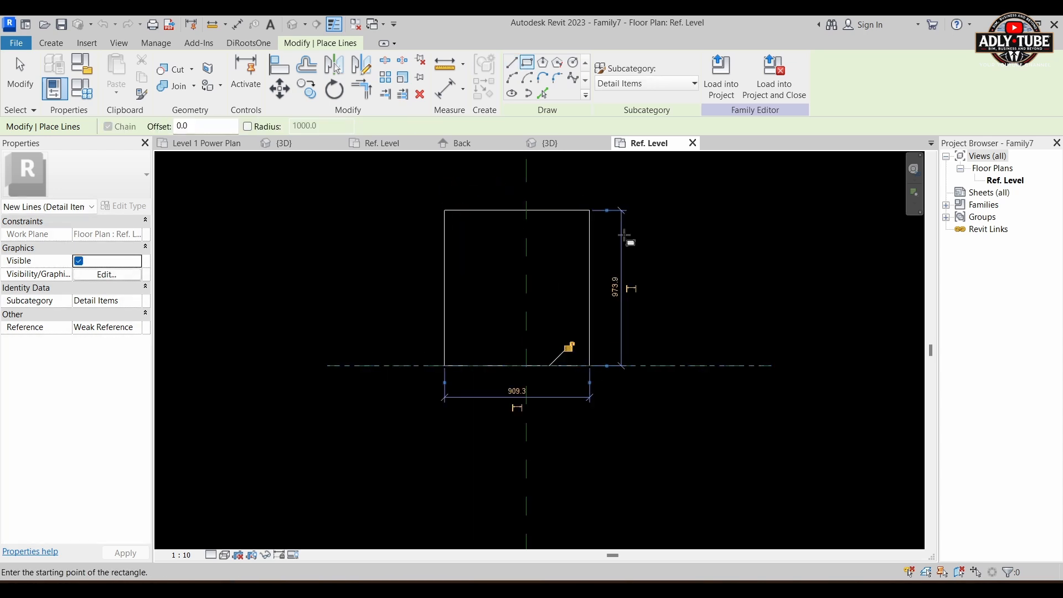
pyautogui.scroll(-2, 647, 338)
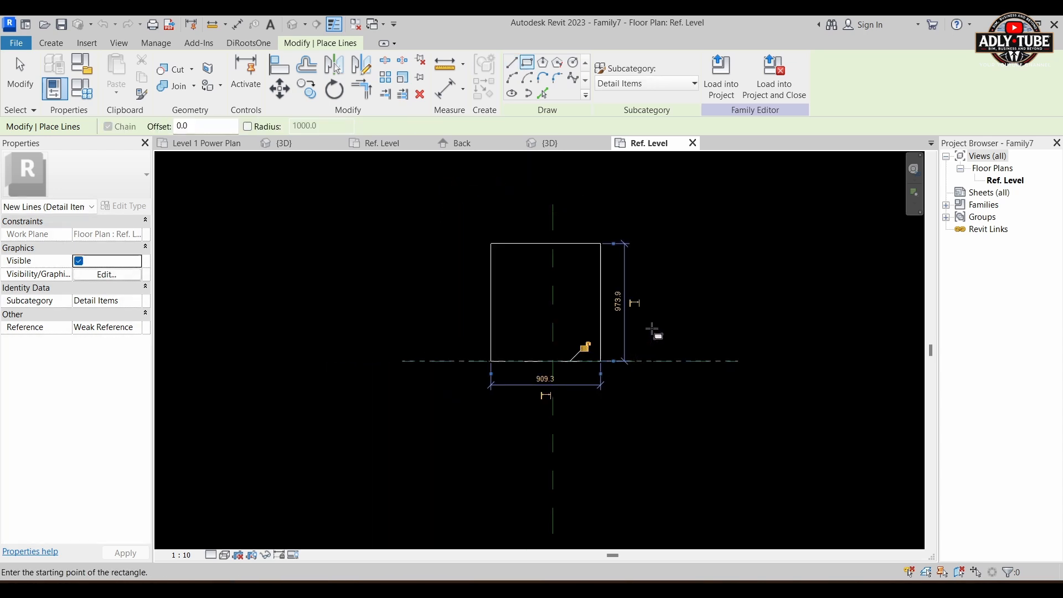
# Dimension the rectangle's two vertical sides to the vertical reference plane and make the two segments equal
pyautogui.click(449, 89)
pyautogui.scroll(1, 499, 266)
pyautogui.click(487, 286)
pyautogui.click(558, 286)
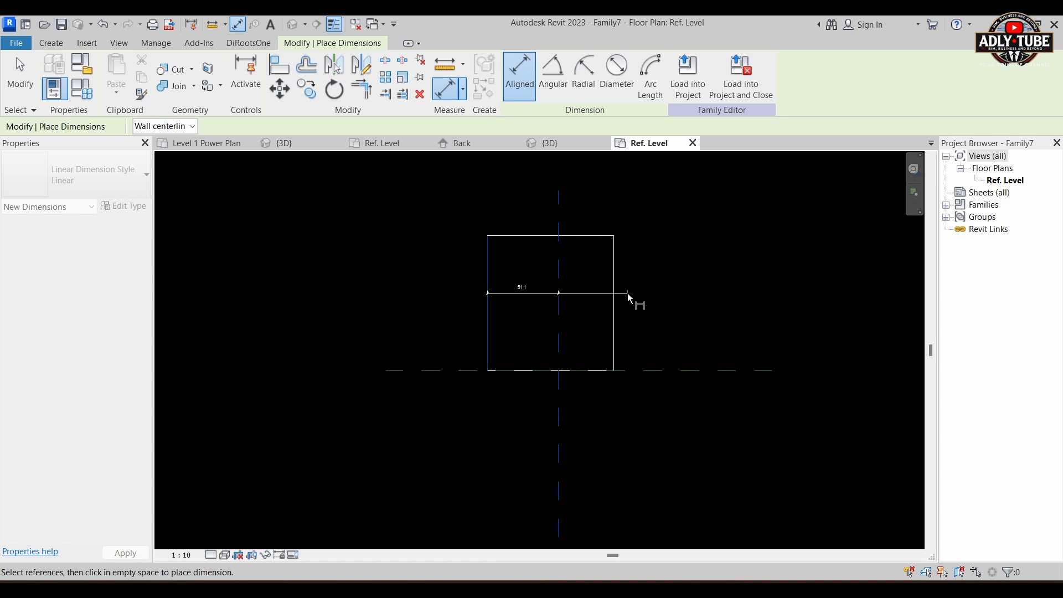
pyautogui.click(614, 293)
pyautogui.scroll(-1, 626, 266)
pyautogui.click(667, 191)
pyautogui.click(572, 178)
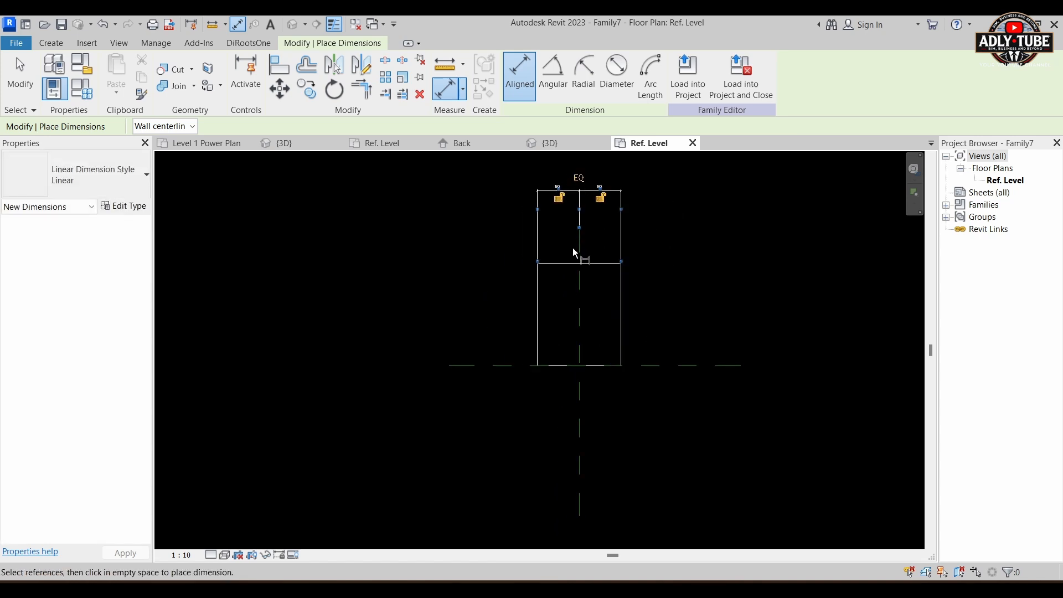
# Add an aligned dimension for the rectangle's height, placed beside its left edge
pyautogui.click(560, 264)
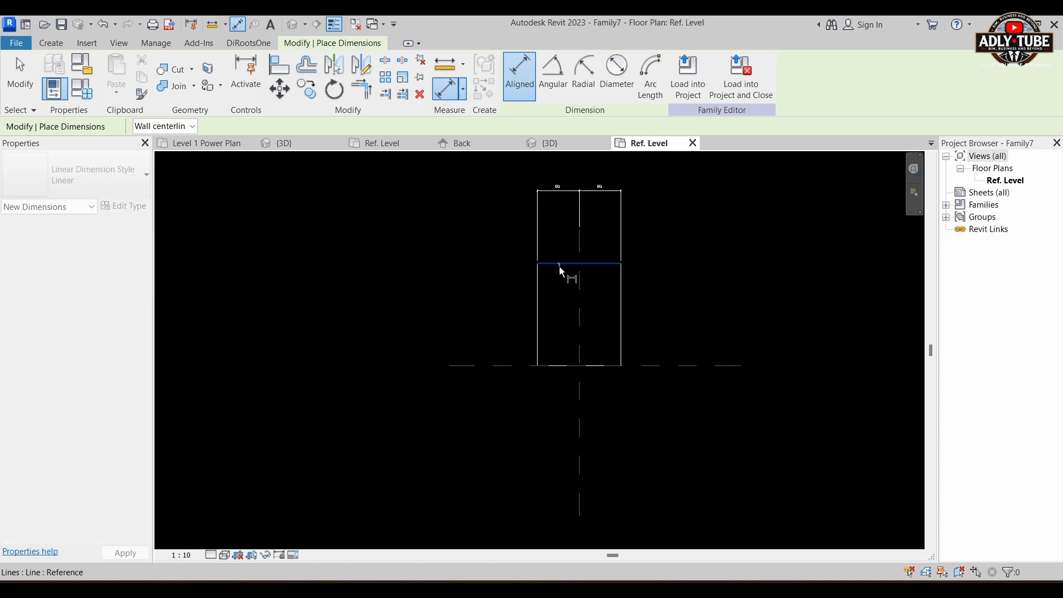
pyautogui.click(559, 367)
pyautogui.click(478, 344)
pyautogui.scroll(2, 522, 301)
pyautogui.press('Escape')
pyautogui.press('Escape')
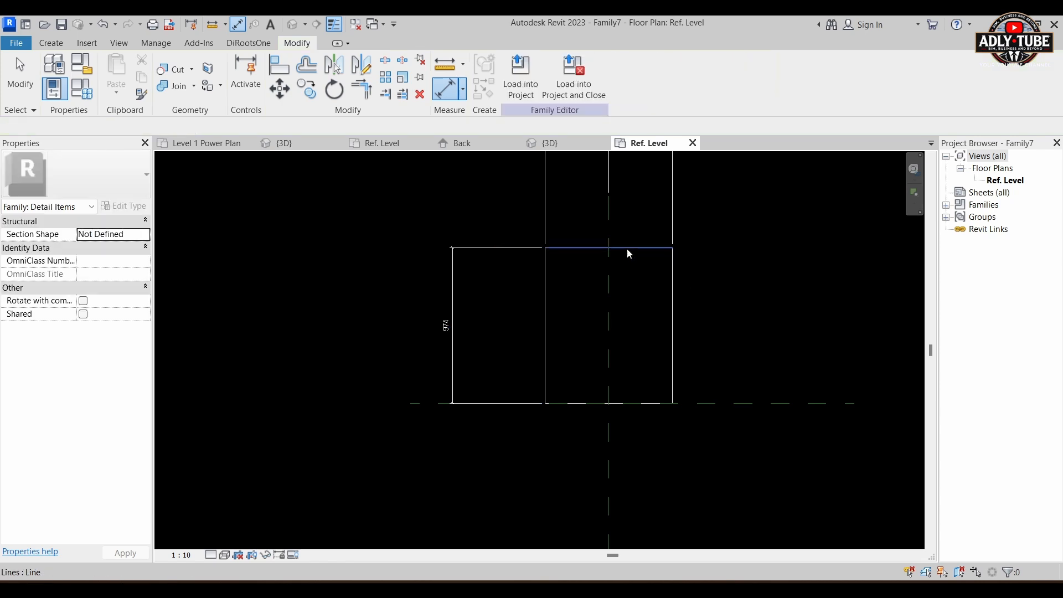
# Set the rectangle's height to 450 mm by editing the dimension that controls its upper edge
pyautogui.moveTo(627, 248); pyautogui.dragTo(577, 293, button='middle')
pyautogui.click(577, 292)
pyautogui.scroll(3, 451, 364)
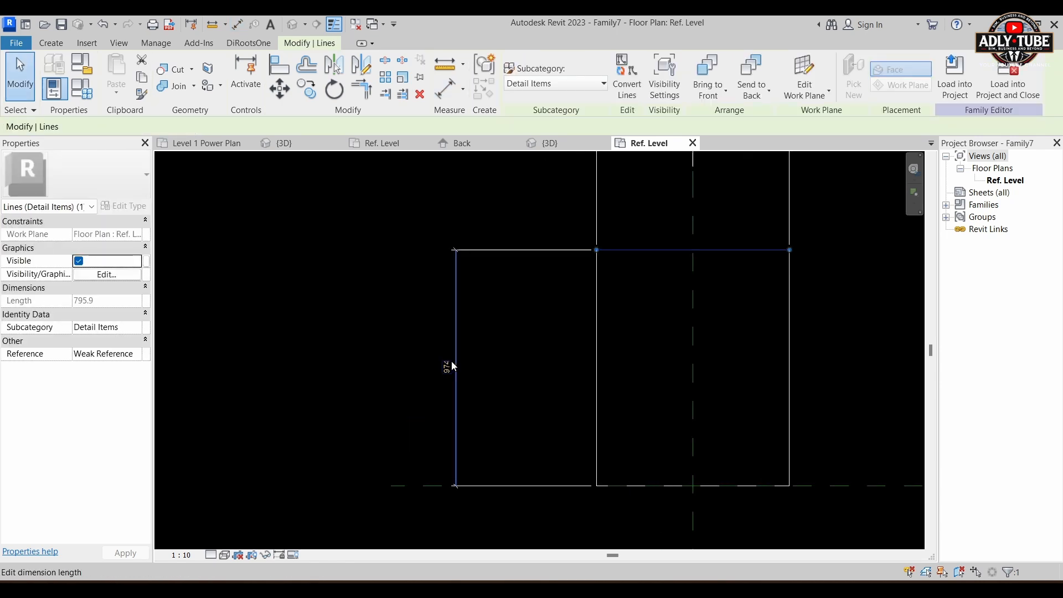
pyautogui.click(448, 365)
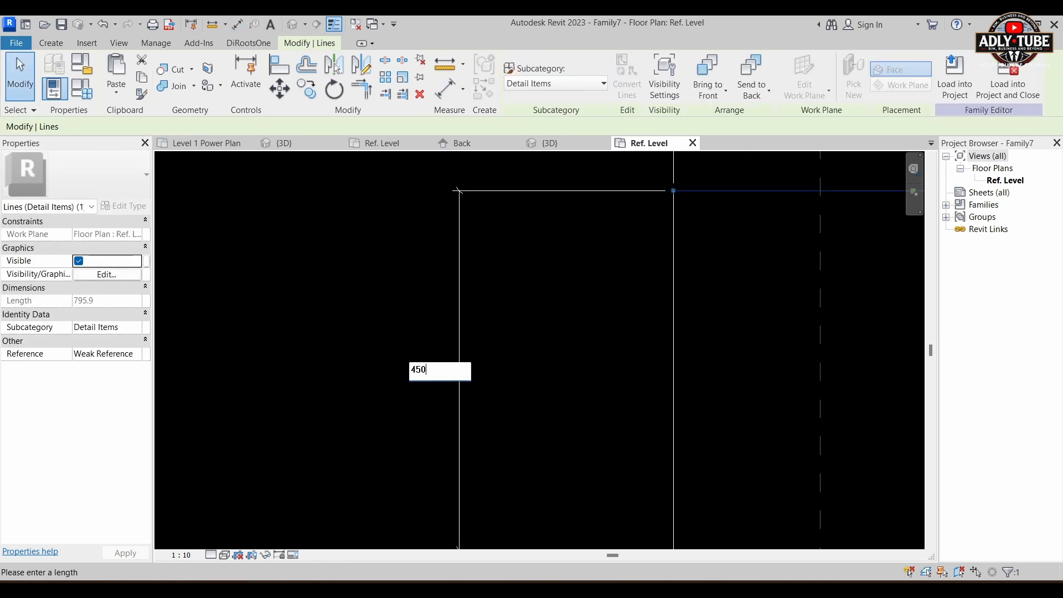
pyautogui.press('Return')
pyautogui.scroll(-5, 408, 334)
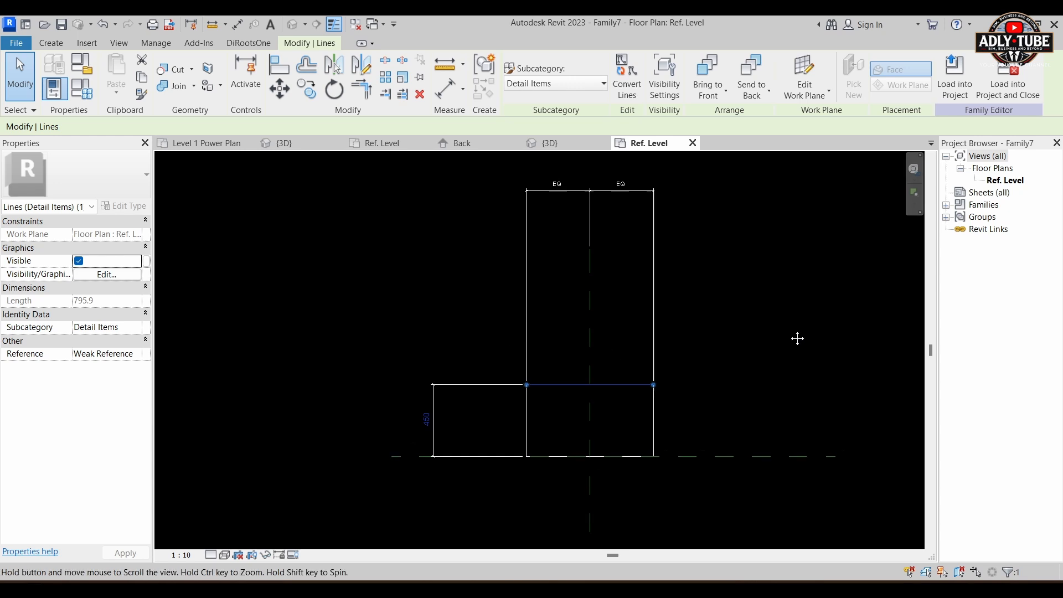
pyautogui.scroll(2, 542, 363)
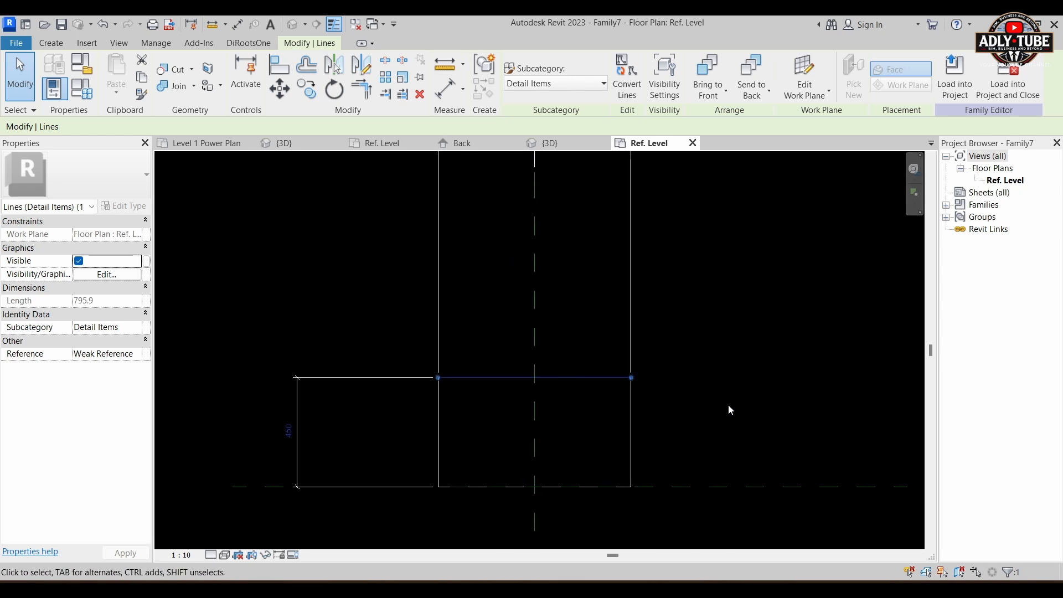
pyautogui.scroll(-1, 642, 412)
pyautogui.scroll(-1, 685, 333)
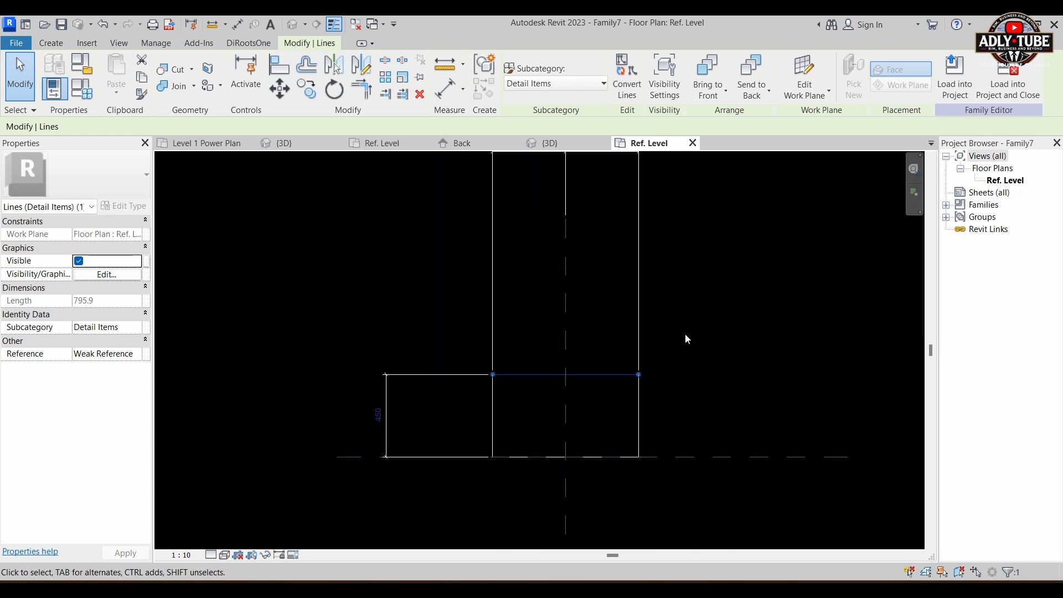
pyautogui.click(689, 340)
# Add an overall aligned width dimension between the rectangle's two vertical sides, placed above the equality dimension
pyautogui.scroll(-1, 686, 332)
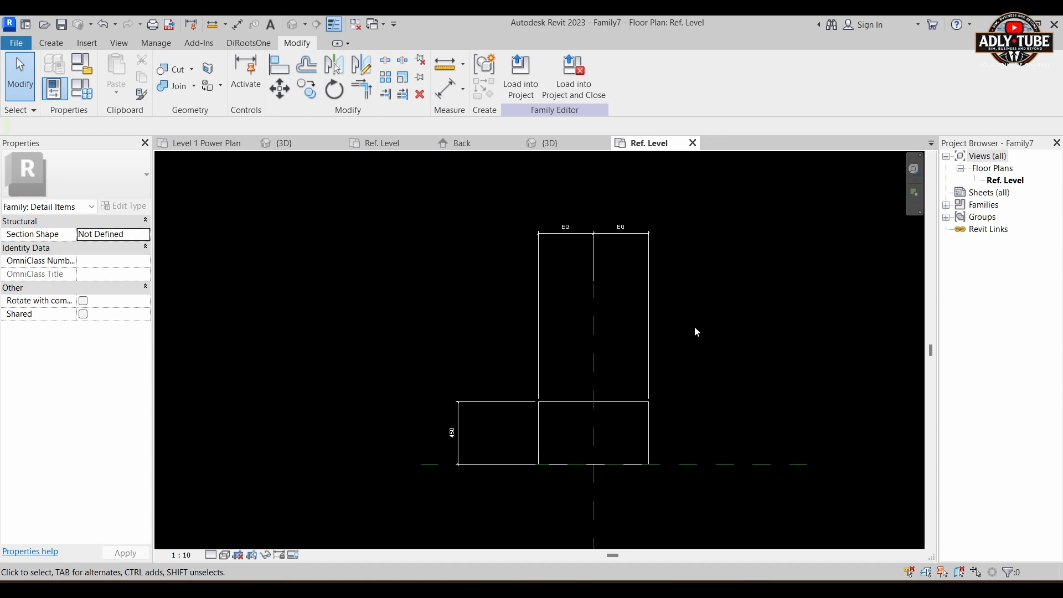
pyautogui.moveTo(713, 367); pyautogui.dragTo(655, 384, button='middle')
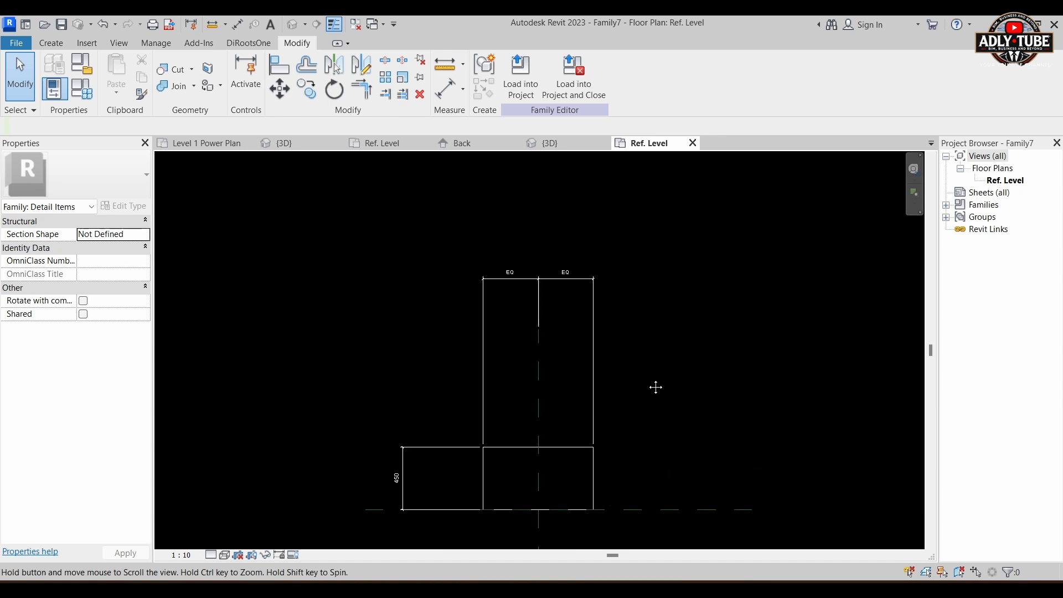
pyautogui.scroll(2, 568, 281)
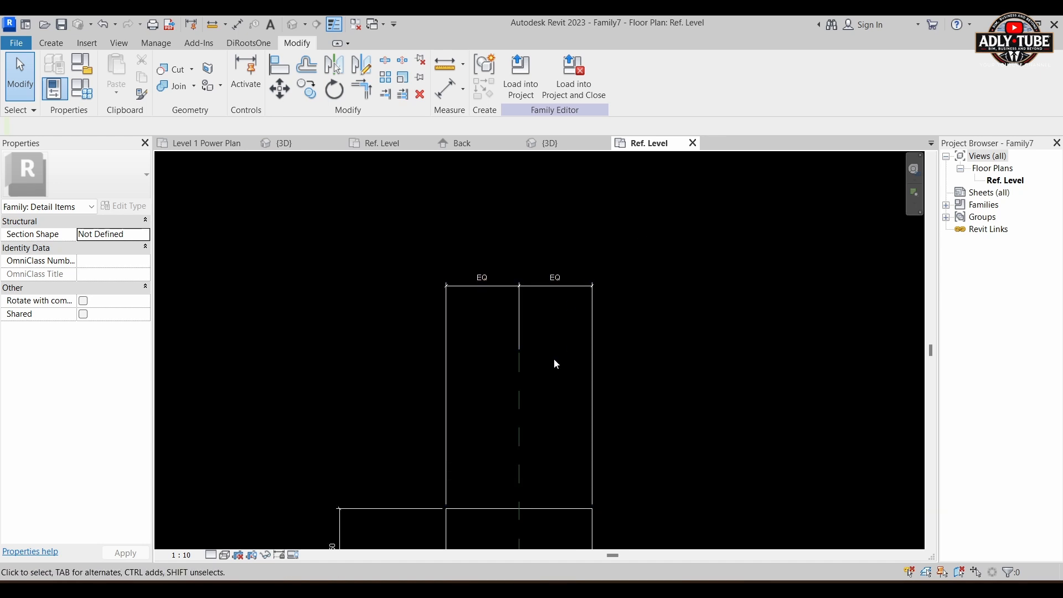
pyautogui.click(447, 91)
pyautogui.moveTo(467, 530); pyautogui.dragTo(463, 443, button='middle')
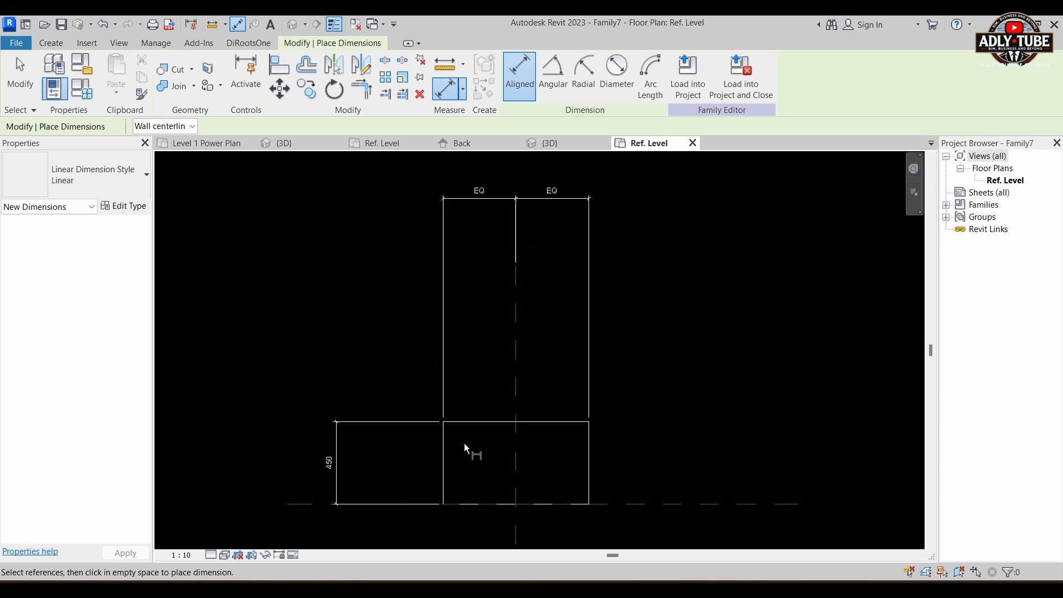
pyautogui.click(443, 448)
pyautogui.click(586, 451)
pyautogui.scroll(-2, 595, 463)
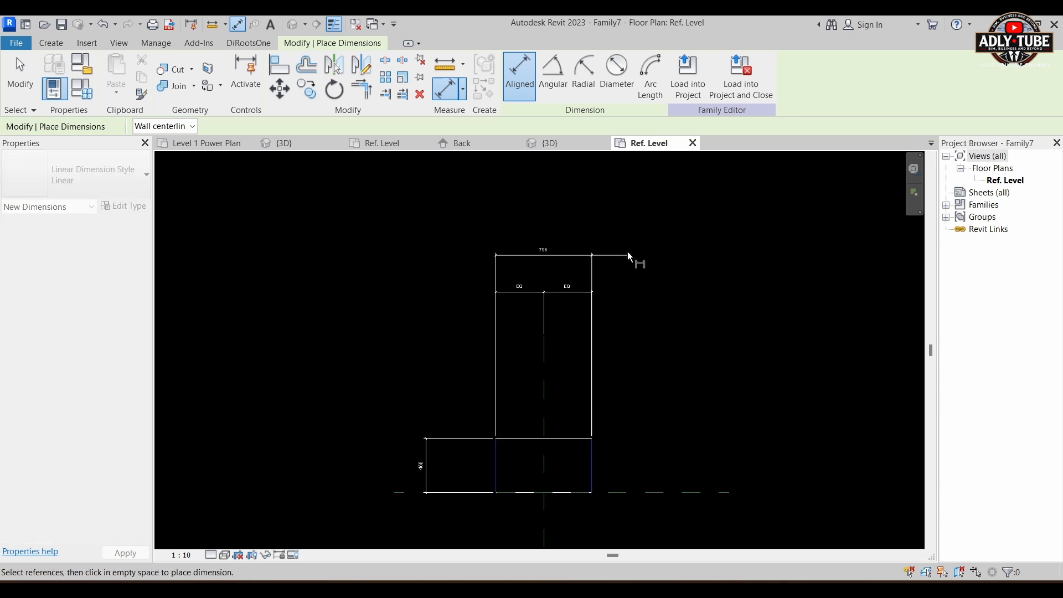
pyautogui.click(556, 239)
pyautogui.scroll(1, 553, 242)
pyautogui.press('Escape')
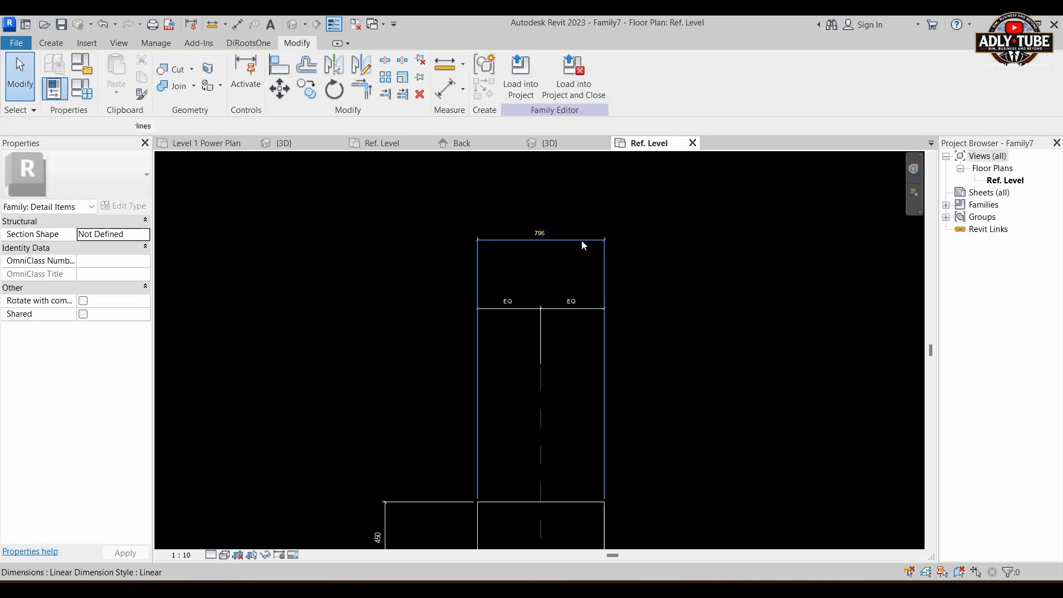
# Label the overall width dimension with a new family type parameter named WIDTH 2D
pyautogui.click(581, 240)
pyautogui.click(650, 75)
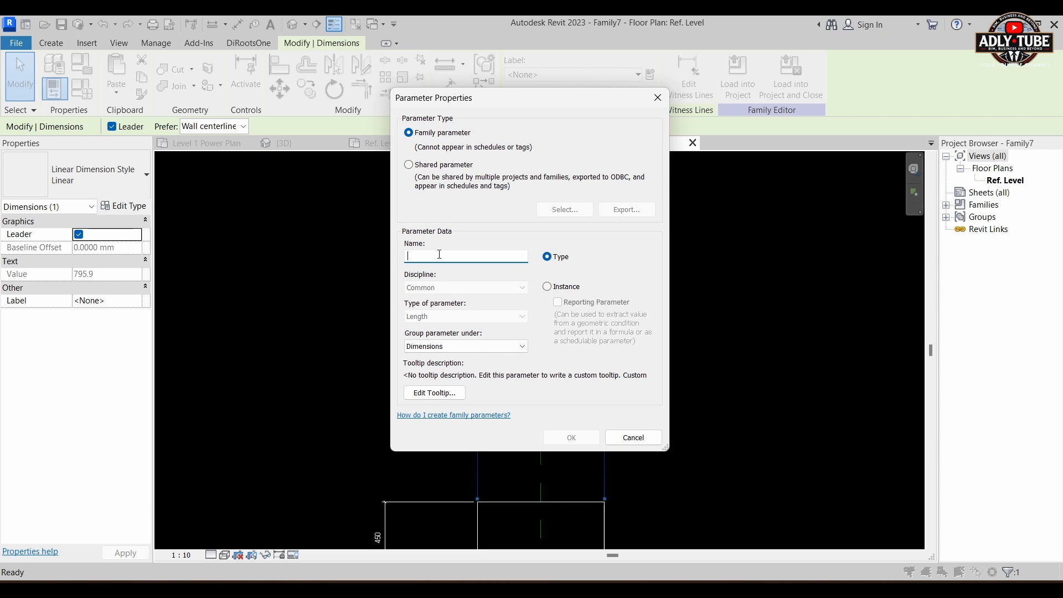
pyautogui.write('WIDTH 2D')
pyautogui.click(546, 287)
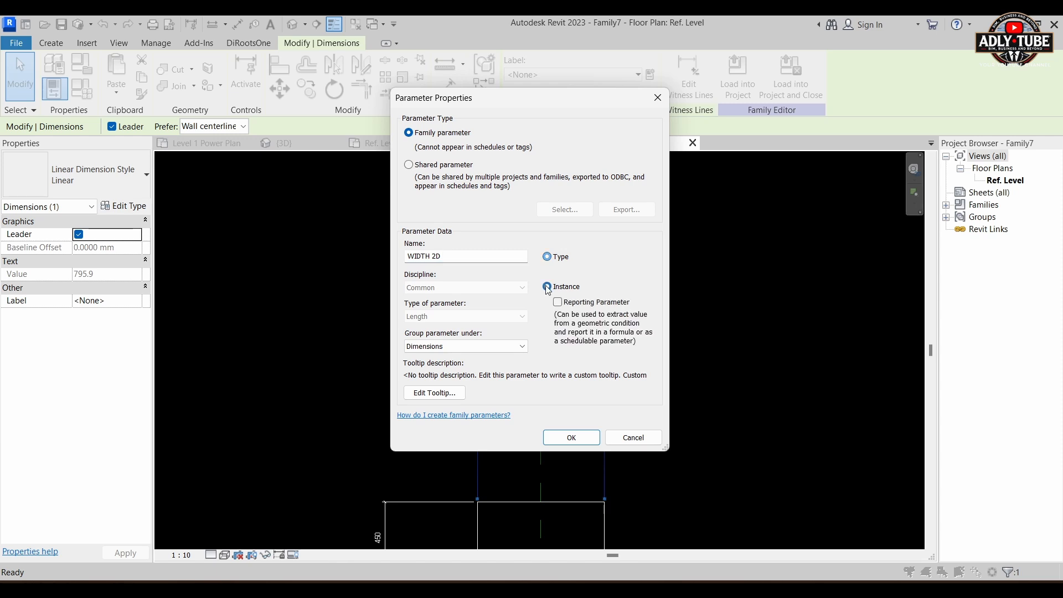
pyautogui.click(547, 257)
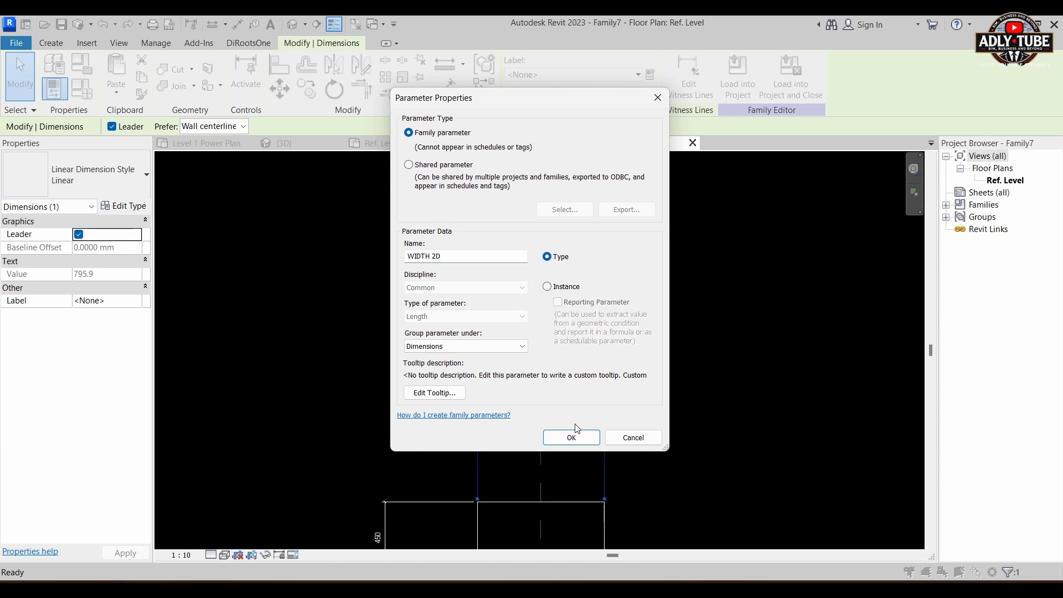
pyautogui.click(572, 438)
pyautogui.click(722, 297)
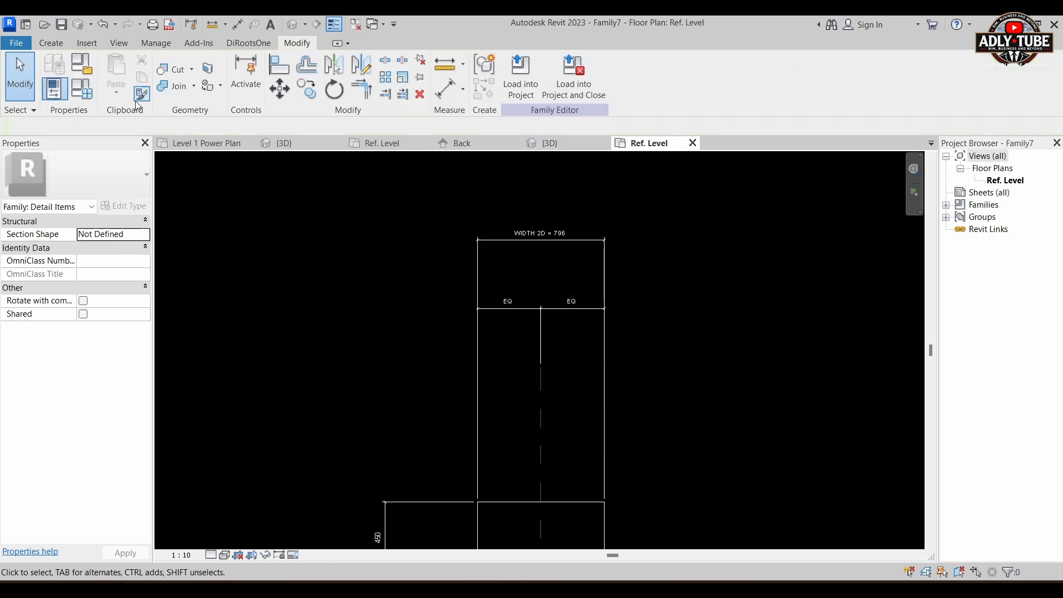
# Set the WIDTH 2D parameter to 300 mm in the family types and apply it
pyautogui.click(82, 88)
pyautogui.click(659, 126)
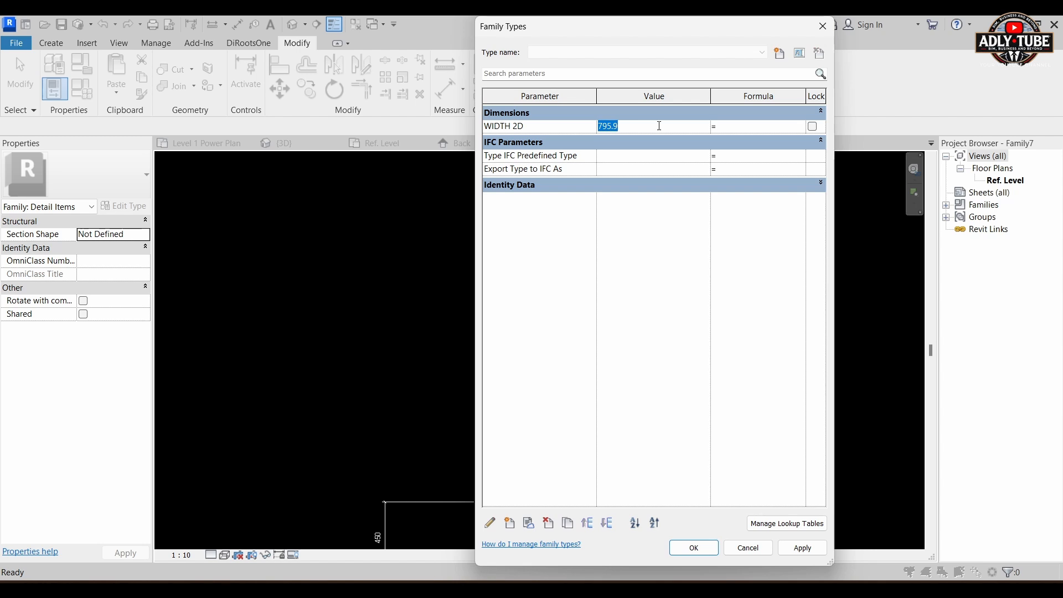
pyautogui.write('300')
pyautogui.click(802, 547)
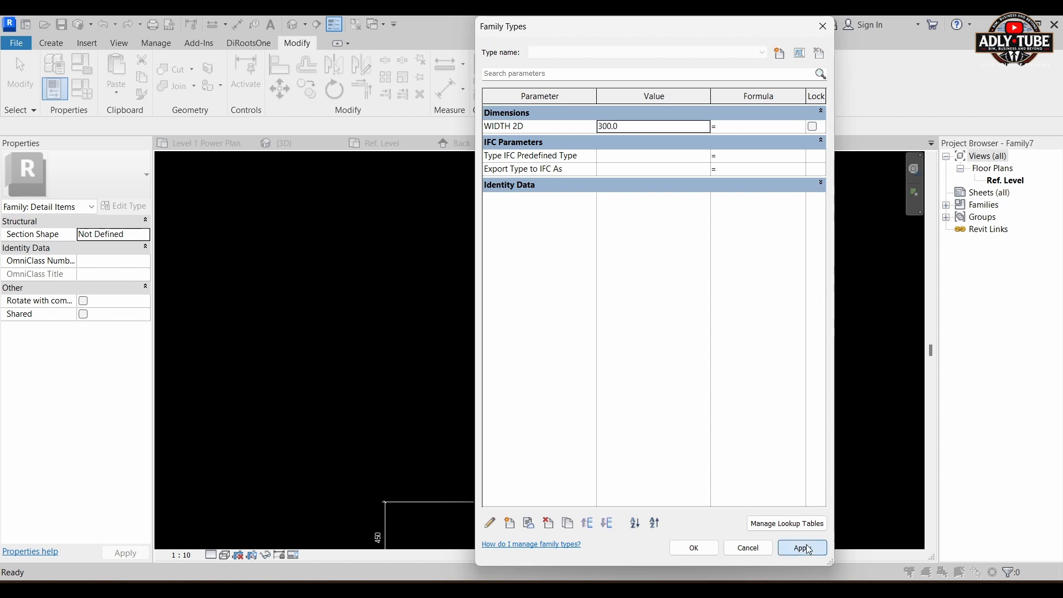
pyautogui.click(695, 546)
# Draw two detail lines that connect the rectangle's opposite corners to form a cross inside it
pyautogui.scroll(3, 562, 441)
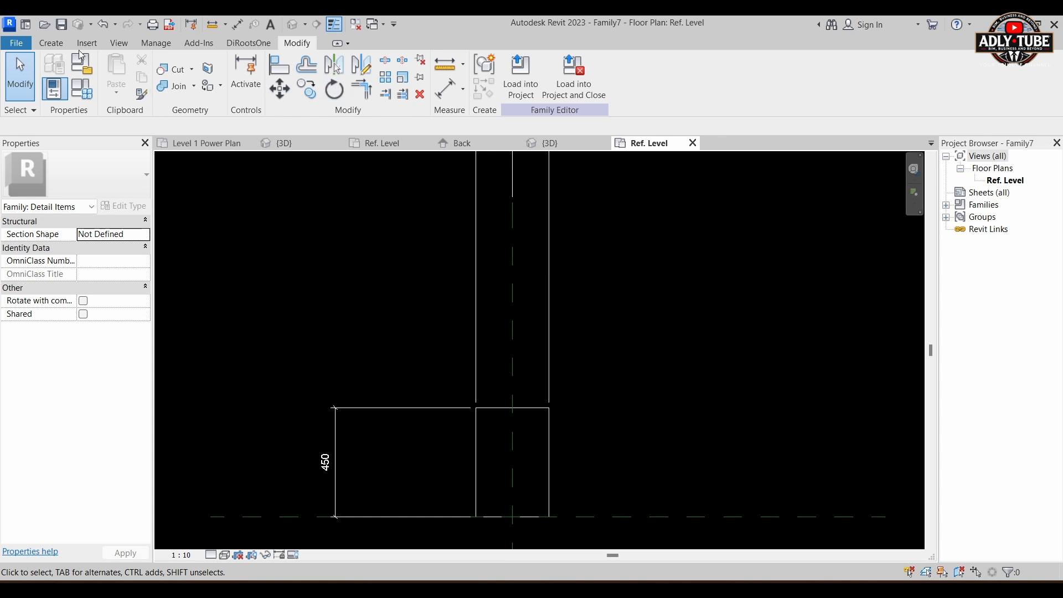
pyautogui.click(51, 42)
pyautogui.click(111, 72)
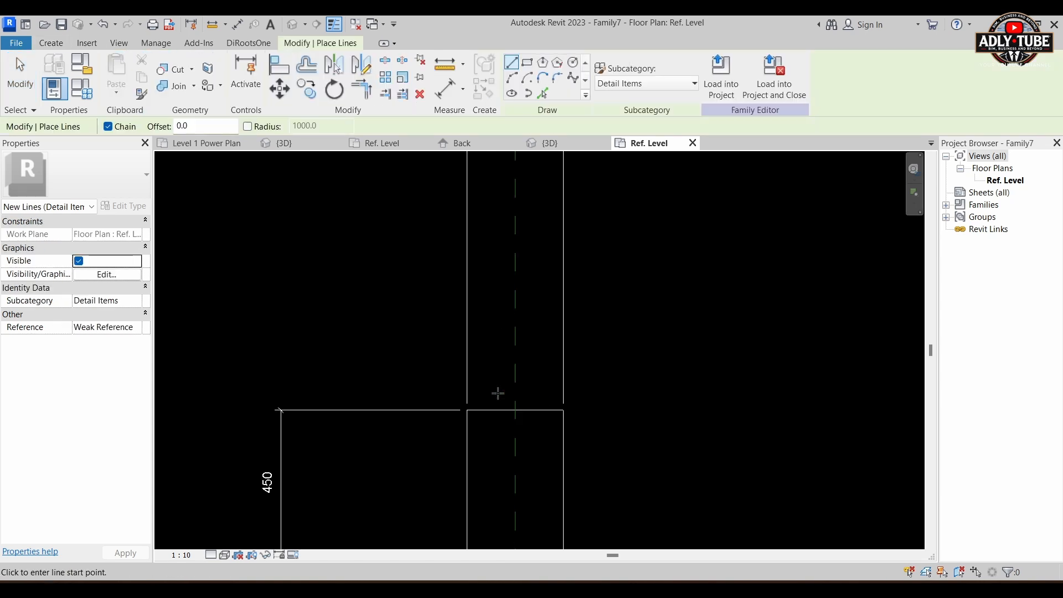
pyautogui.click(476, 407)
pyautogui.click(507, 341)
pyautogui.scroll(-1, 510, 332)
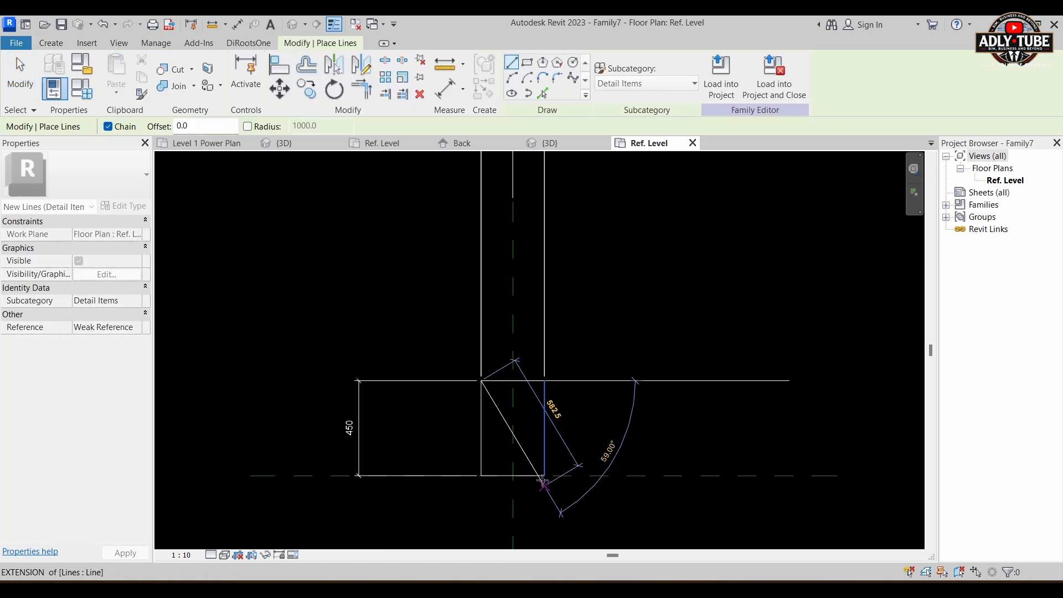
pyautogui.click(550, 498)
pyautogui.press('Escape')
pyautogui.click(476, 498)
pyautogui.click(463, 502)
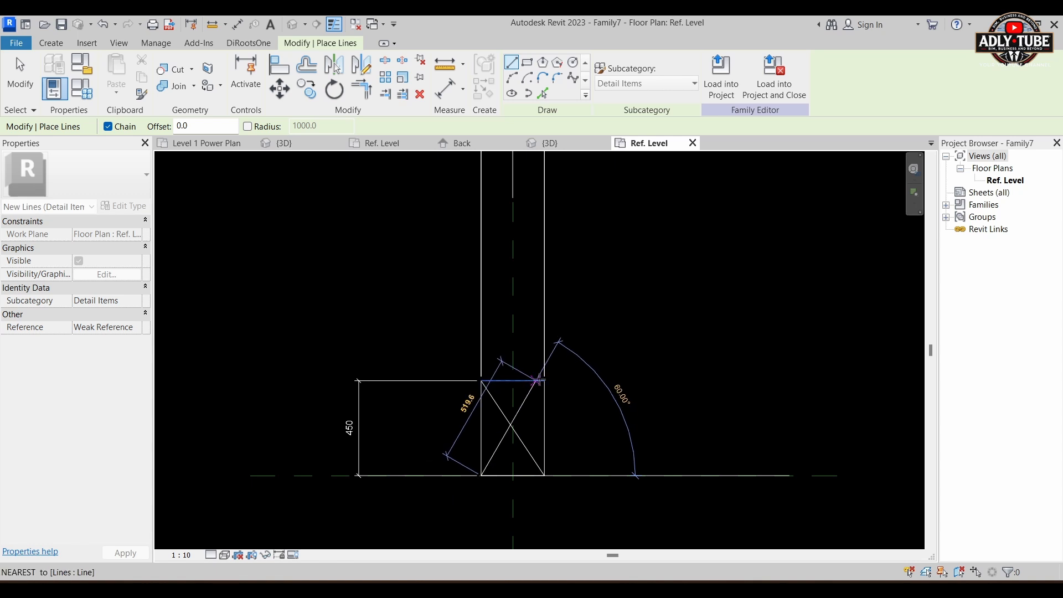
pyautogui.click(419, 475)
pyautogui.click(480, 382)
pyautogui.press('Escape')
# Draw a vertical line up from the midpoint of the rectangle's upper edge and a horizontal line leftward from its end
pyautogui.click(513, 380)
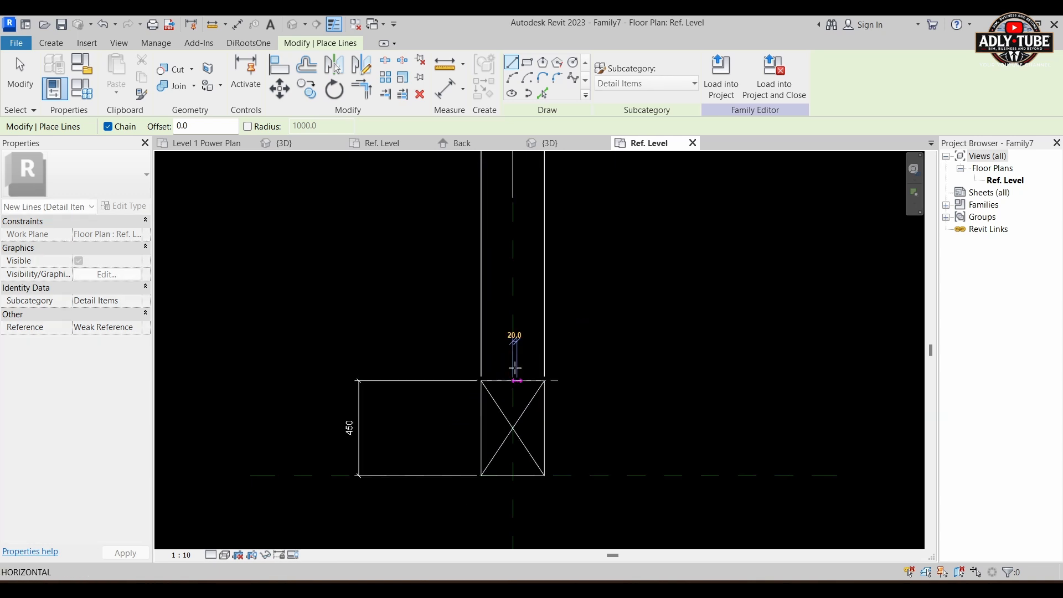
pyautogui.click(512, 325)
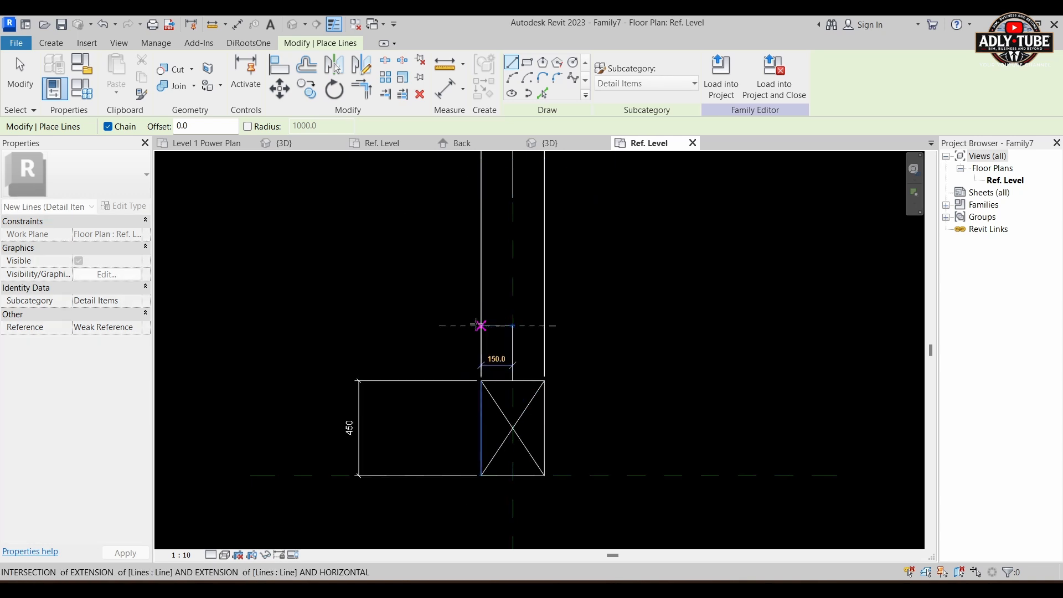
pyautogui.click(467, 325)
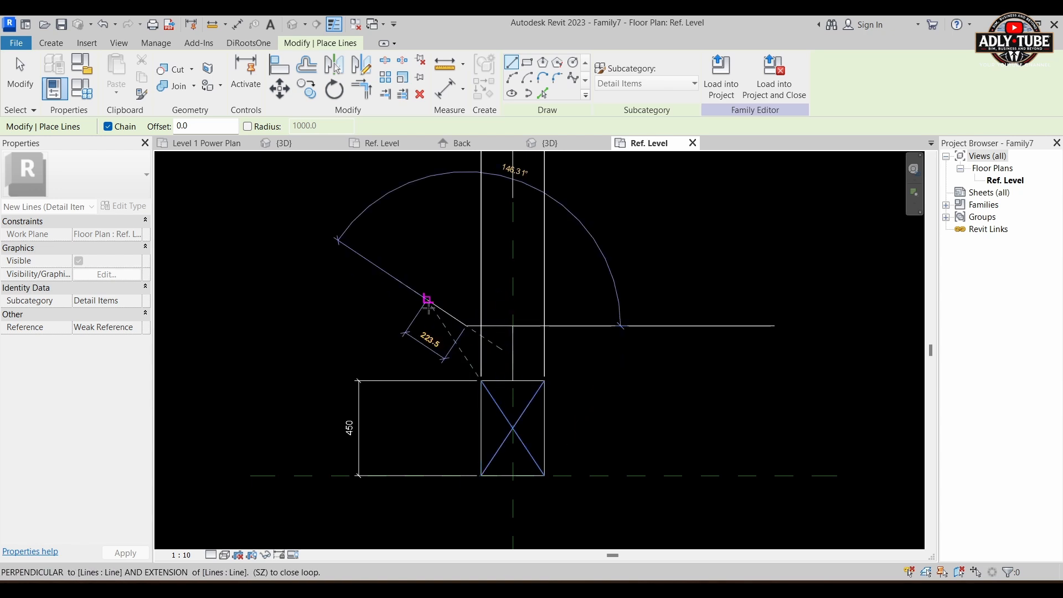
pyautogui.press('Escape')
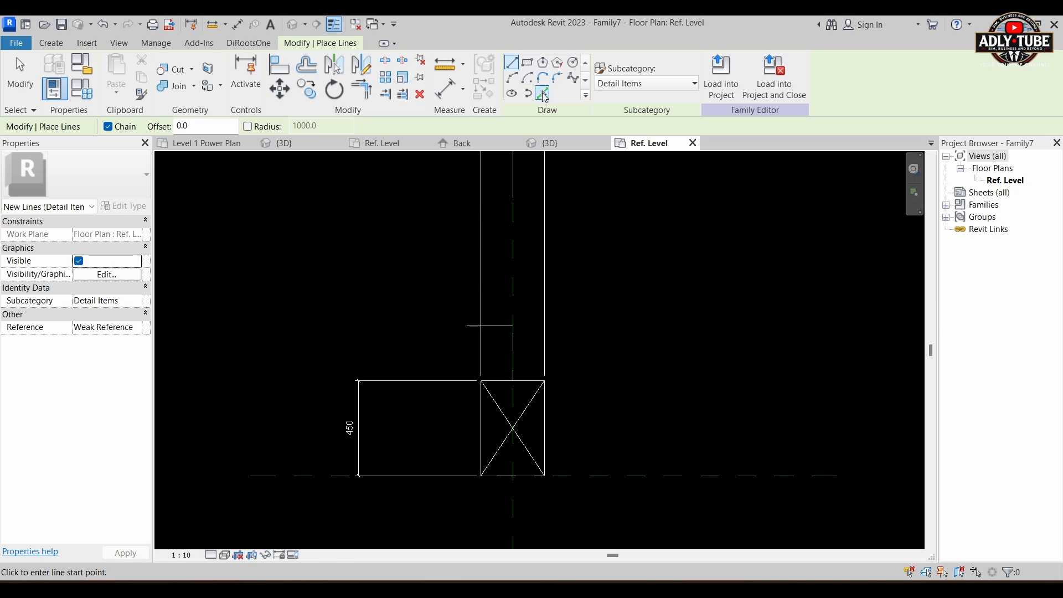
# Add a line offset 150 mm above the rectangle's upper edge, and delete the loose horizontal line above it
pyautogui.click(542, 93)
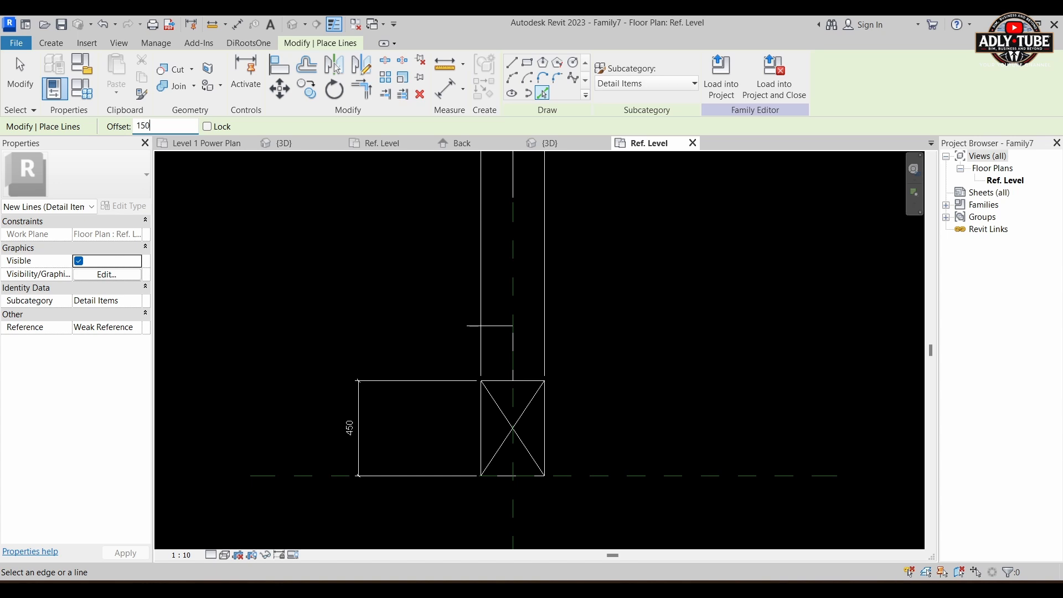
pyautogui.scroll(3, 542, 381)
pyautogui.click(529, 379)
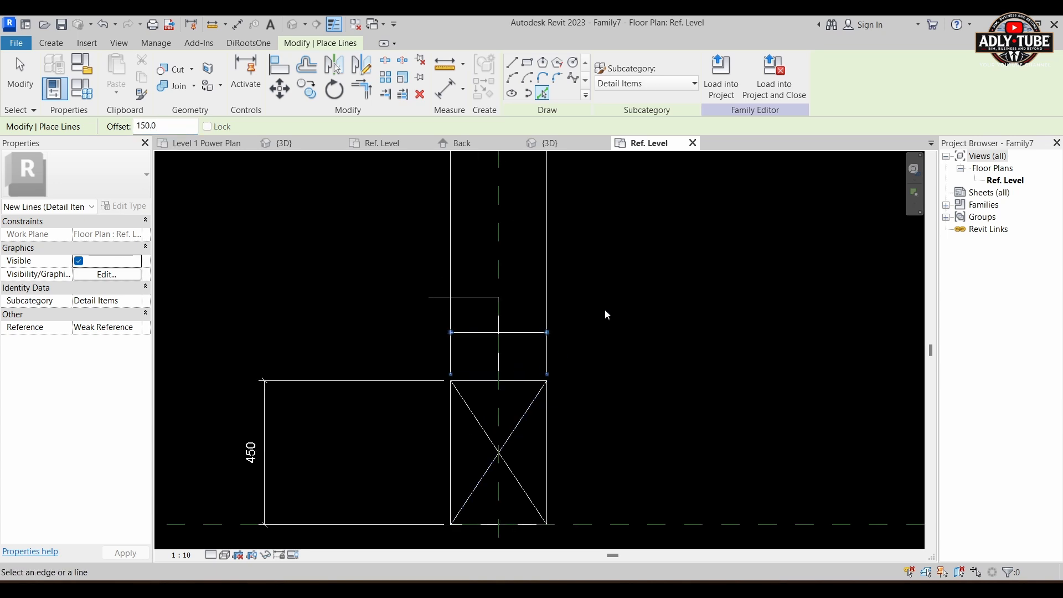
pyautogui.scroll(2, 509, 340)
pyautogui.press('Escape')
pyautogui.press('Escape')
pyautogui.moveTo(373, 268); pyautogui.dragTo(504, 324)
pyautogui.press('Delete')
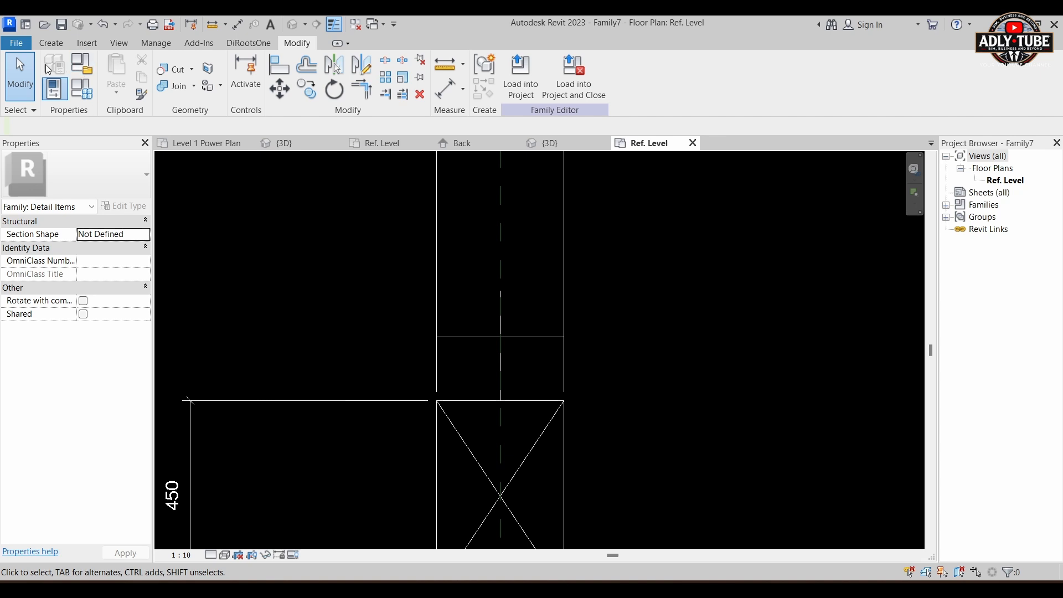
# Draw two detail lines from the midpoint of the rectangle's upper edge to the two ends of the offset line
pyautogui.click(51, 43)
pyautogui.click(111, 75)
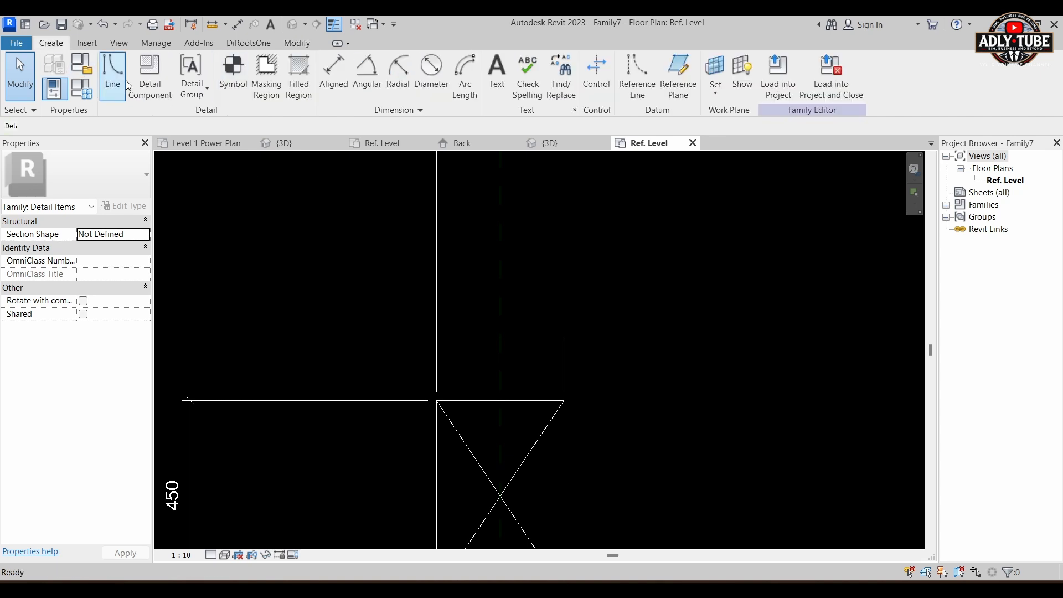
pyautogui.scroll(2, 492, 327)
pyautogui.scroll(2, 505, 437)
pyautogui.click(506, 446)
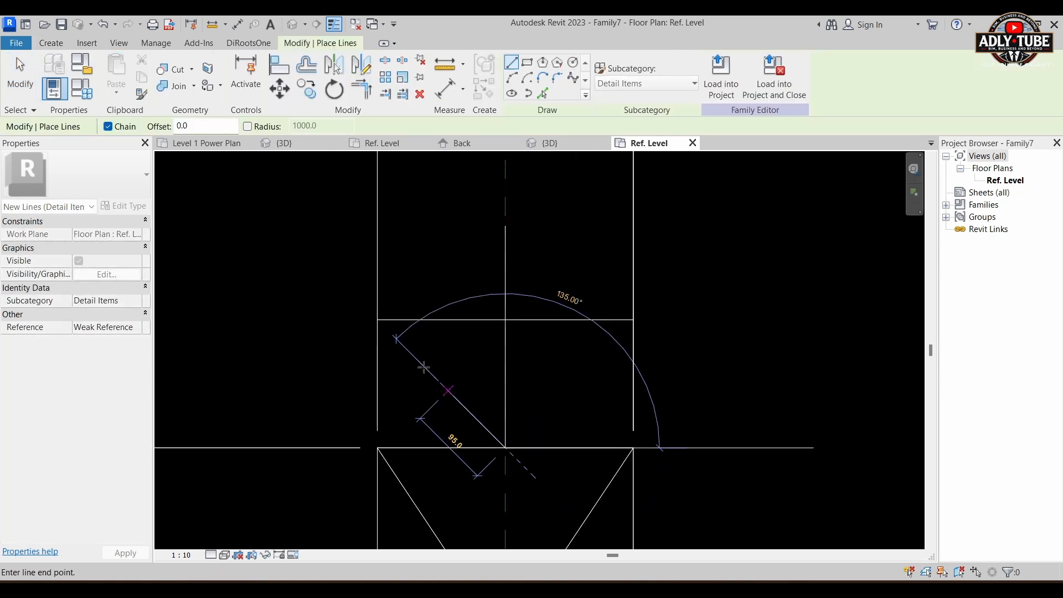
pyautogui.click(377, 320)
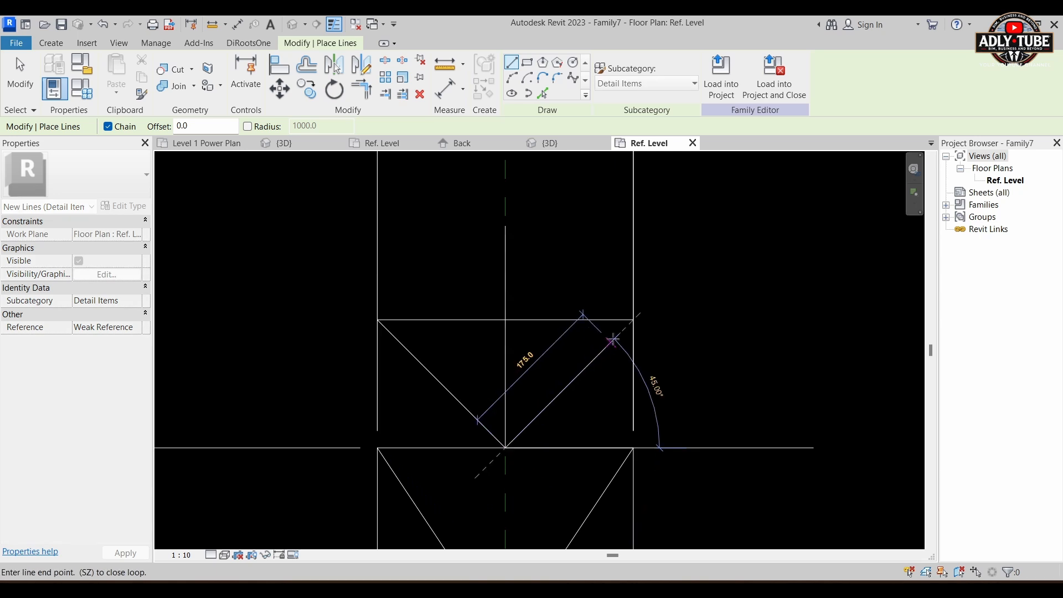
pyautogui.click(633, 320)
pyautogui.press('Escape')
pyautogui.press('Escape')
pyautogui.scroll(-2, 609, 324)
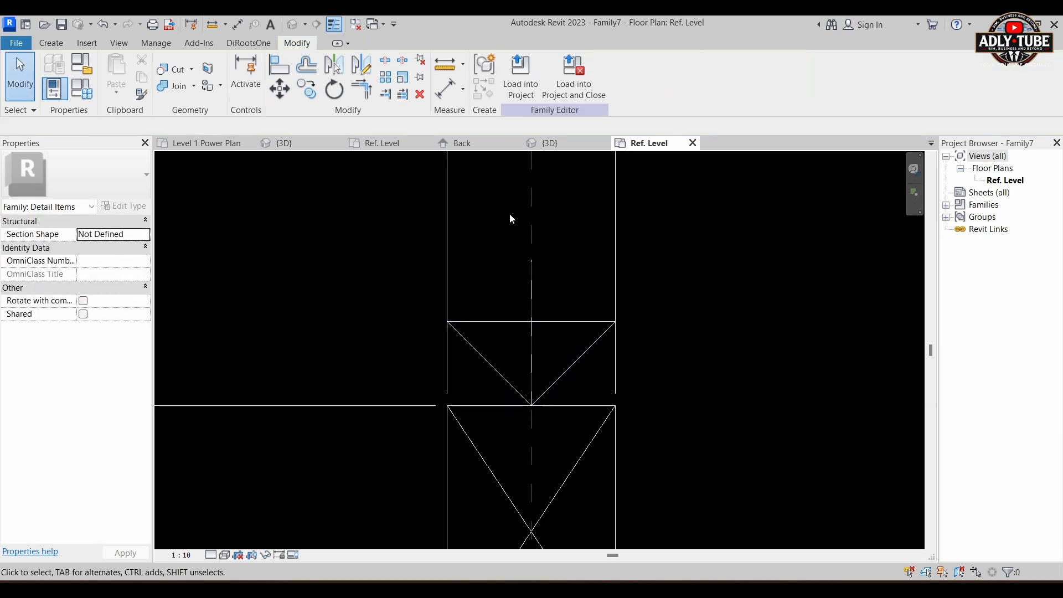
# Delete the leftover vertical detail line that rises from the rectangle's upper edge along the centre reference plane
pyautogui.moveTo(506, 213); pyautogui.dragTo(575, 412)
pyautogui.click(552, 416)
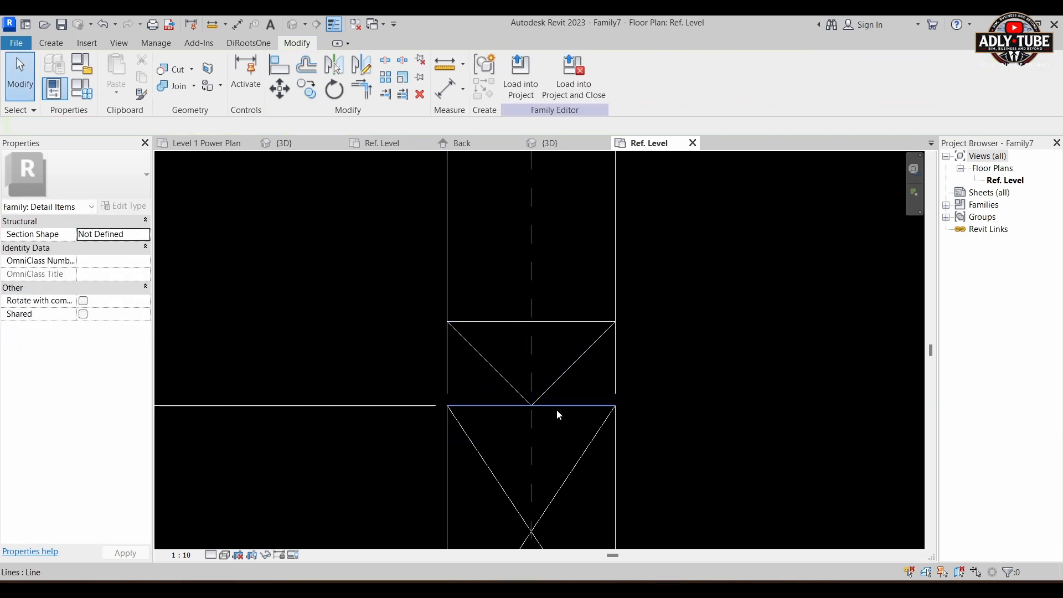
pyautogui.scroll(-2, 556, 410)
pyautogui.moveTo(667, 391)
pyautogui.mouseDown(button='middle')
pyautogui.moveTo(636, 387)
pyautogui.moveTo(664, 391)
pyautogui.mouseUp(button='middle')
pyautogui.scroll(-2, 629, 383)
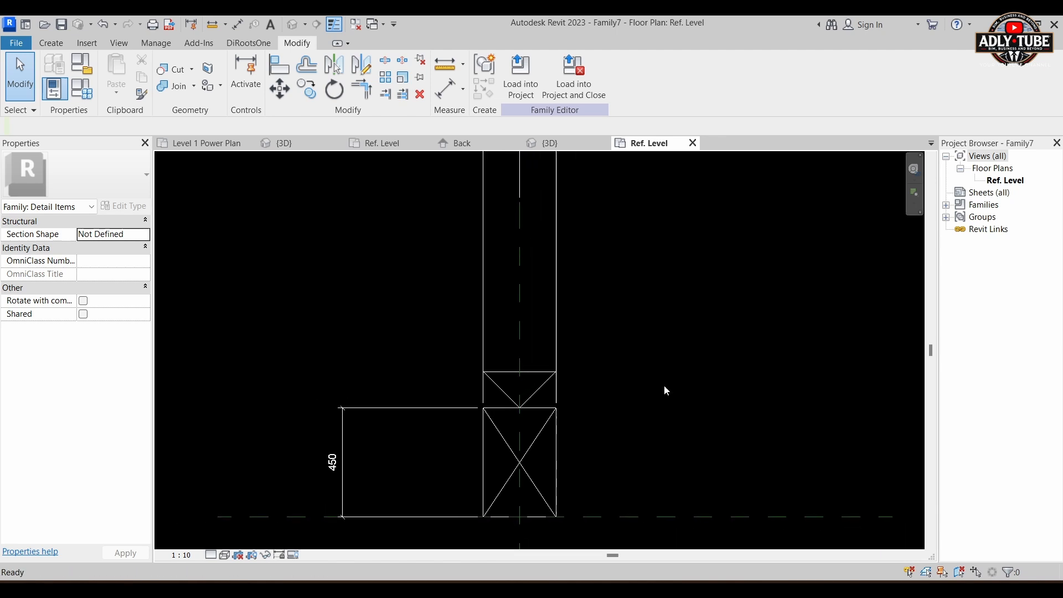
# Move the triangle's horizontal top line up to 210 mm above the rectangle's upper edge
pyautogui.click(536, 410)
pyautogui.scroll(1, 554, 416)
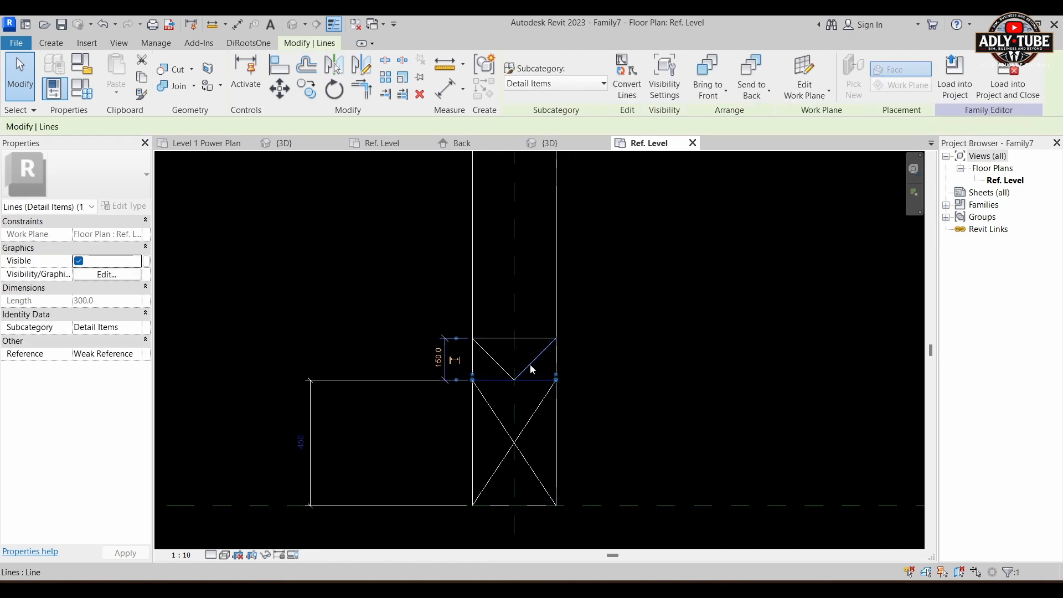
pyautogui.click(533, 348)
pyautogui.click(533, 339)
pyautogui.scroll(2, 533, 340)
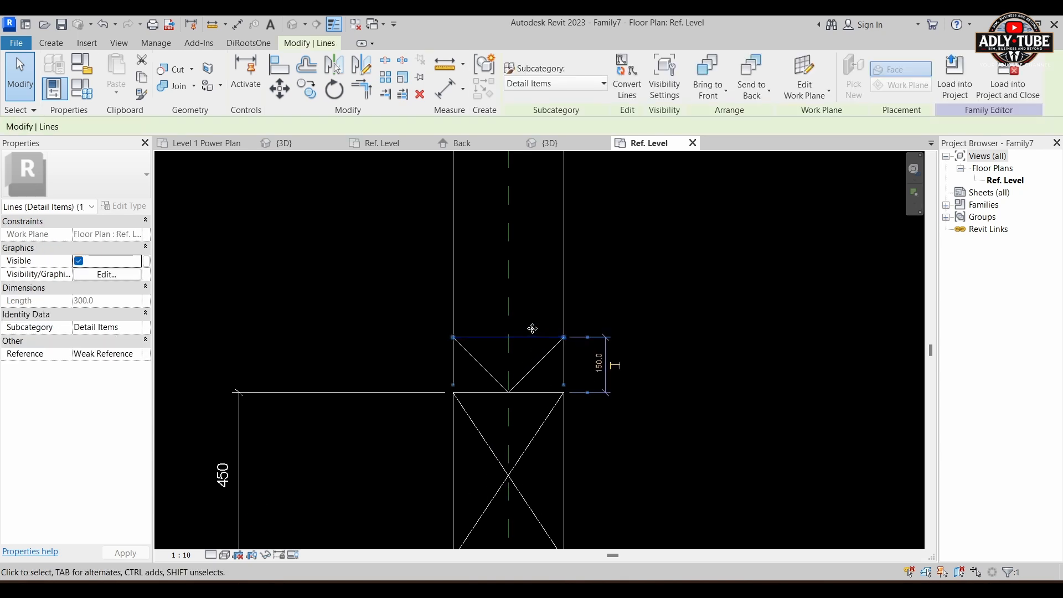
pyautogui.scroll(-1, 535, 340)
pyautogui.press('Up')
pyautogui.press('Up')
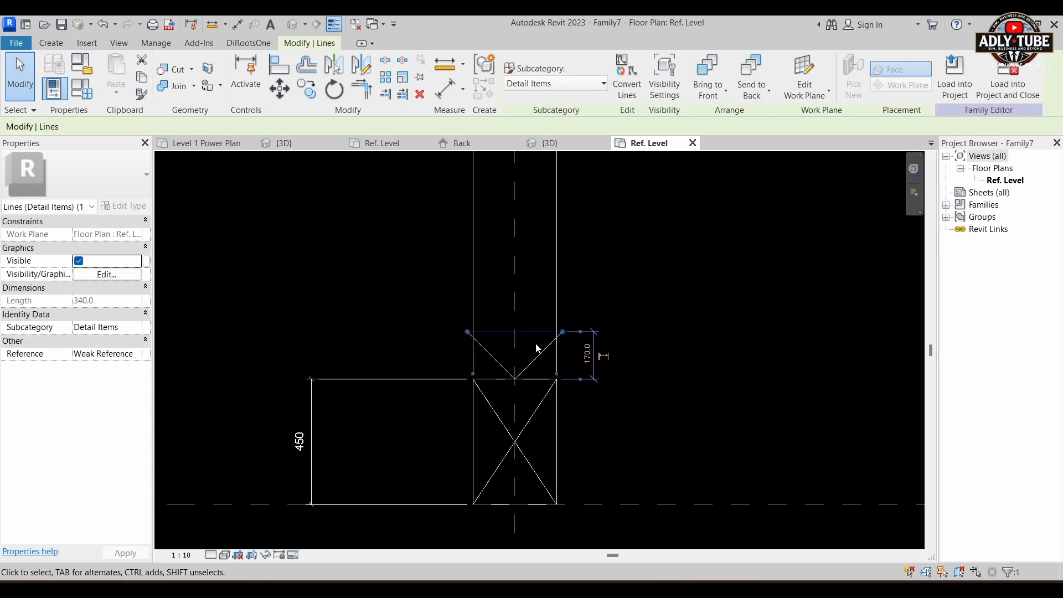
pyautogui.press('Up')
pyautogui.press('Up')
pyautogui.press('Up')
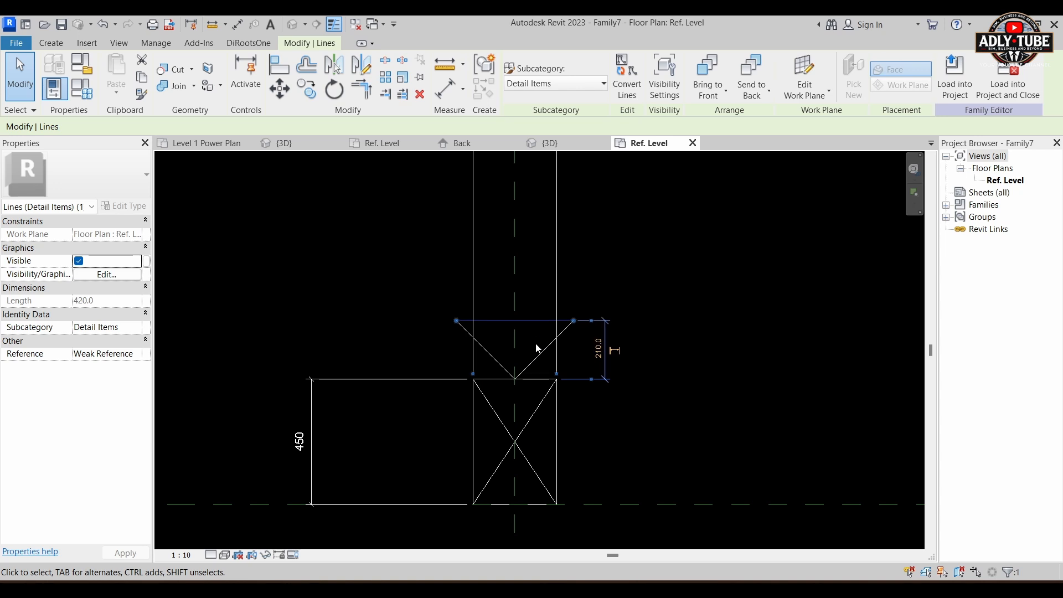
# Pull both outer corners of the triangle inward onto the side reference planes so it matches the rectangle's width
pyautogui.click(535, 348)
pyautogui.scroll(3, 463, 321)
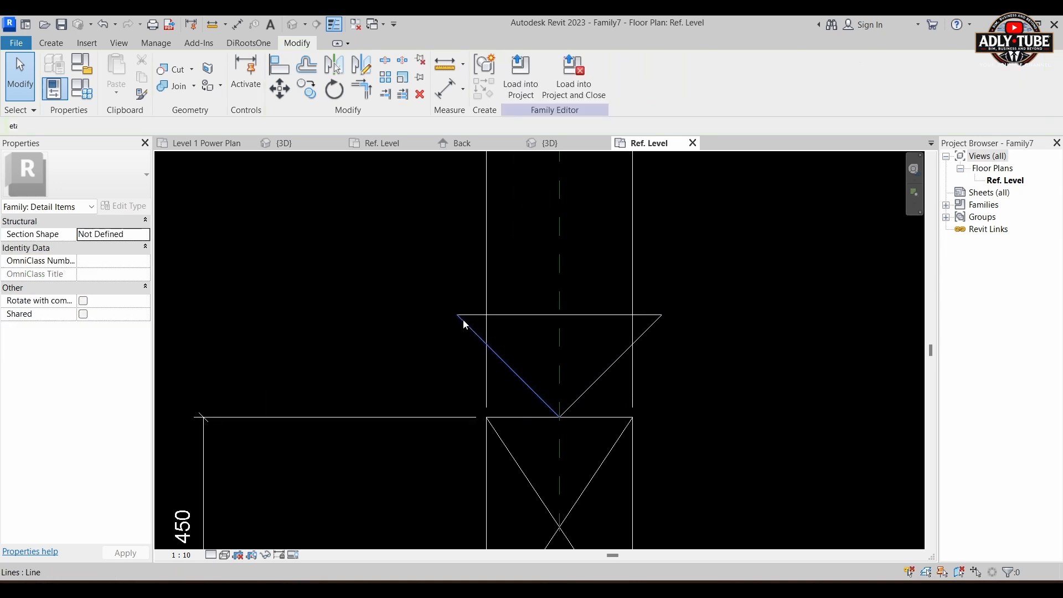
pyautogui.click(462, 320)
pyautogui.moveTo(457, 315); pyautogui.dragTo(495, 311)
pyautogui.scroll(2, 469, 321)
pyautogui.scroll(-2, 609, 293)
pyautogui.click(767, 331)
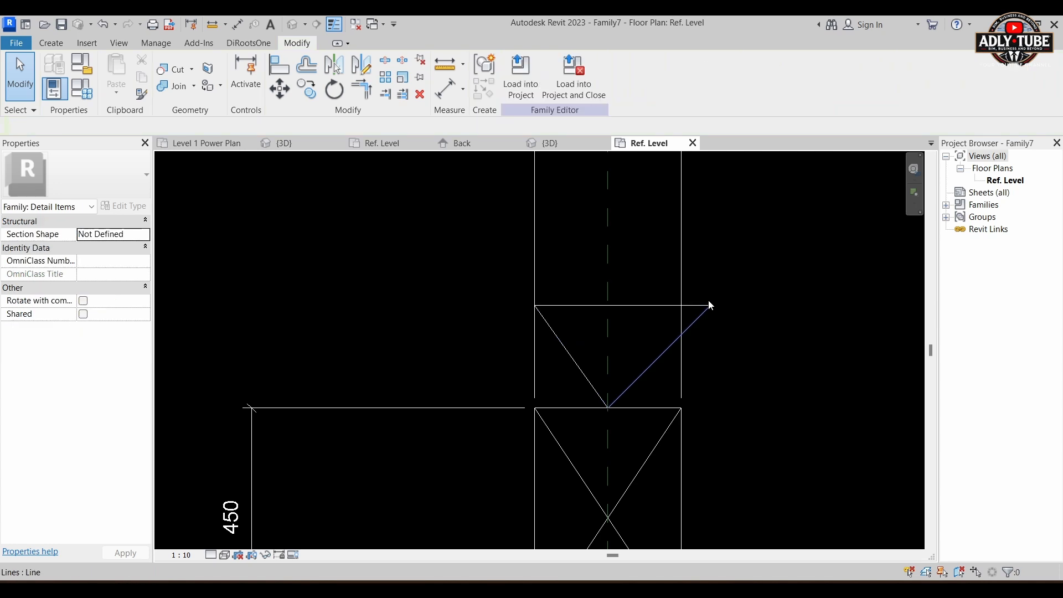
pyautogui.click(703, 315)
pyautogui.moveTo(709, 304); pyautogui.dragTo(684, 305)
pyautogui.press('Escape')
pyautogui.scroll(-3, 650, 296)
pyautogui.moveTo(716, 318); pyautogui.dragTo(685, 356, button='middle')
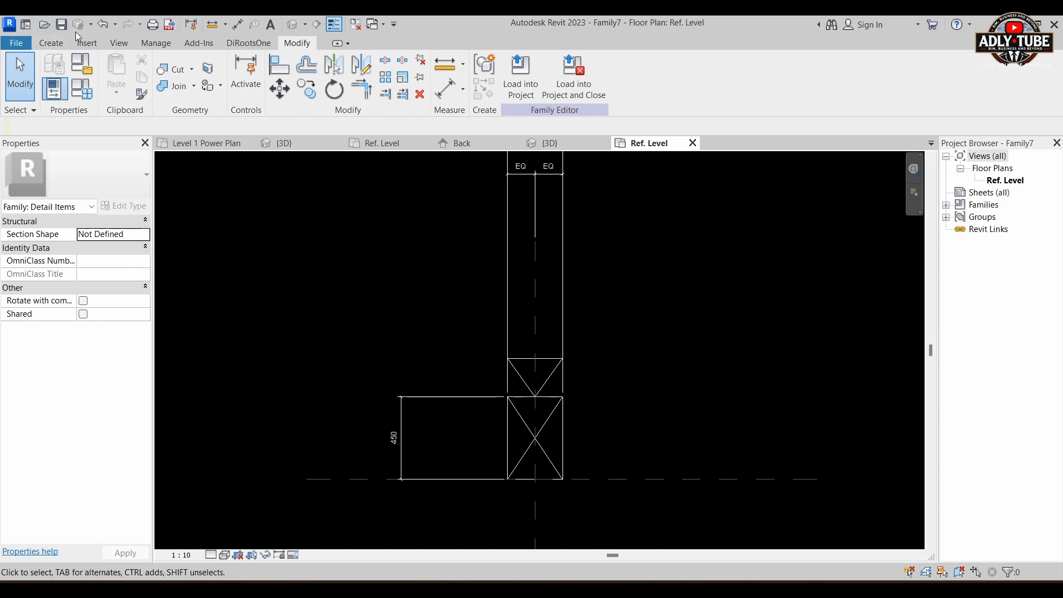
# Save the detail item family as "Loud Speaker -2D .rfa" in the Created Families folder, with the default file save options
pyautogui.click(16, 42)
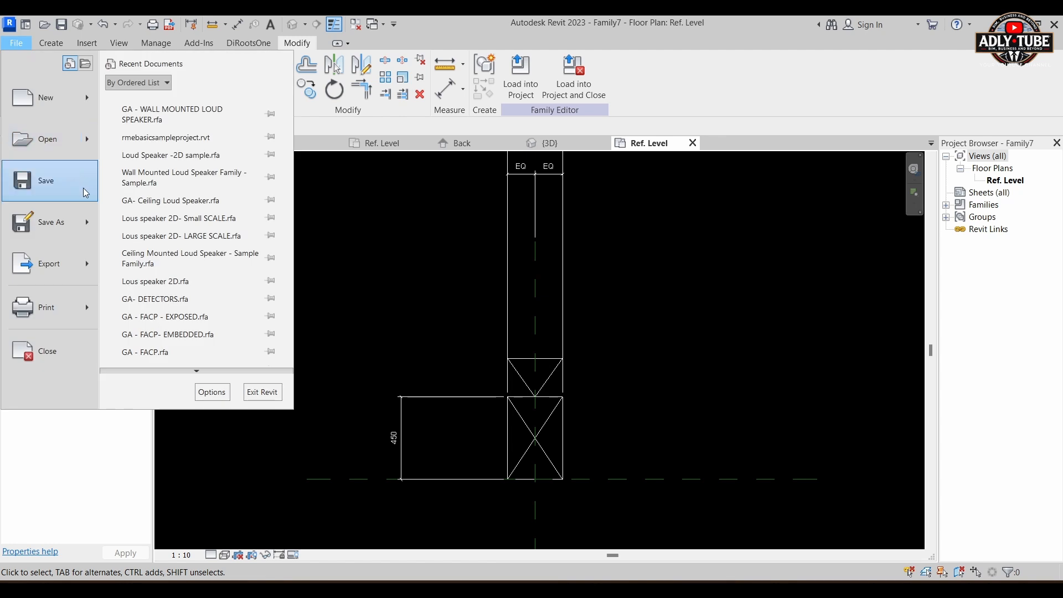
pyautogui.moveTo(83, 221)
pyautogui.click(164, 215)
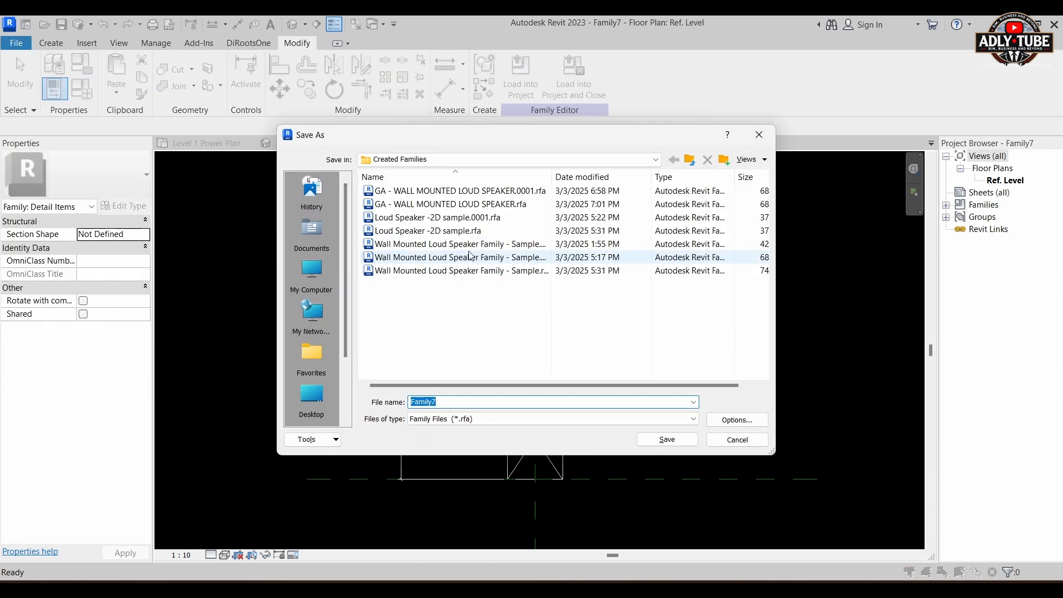
pyautogui.click(440, 232)
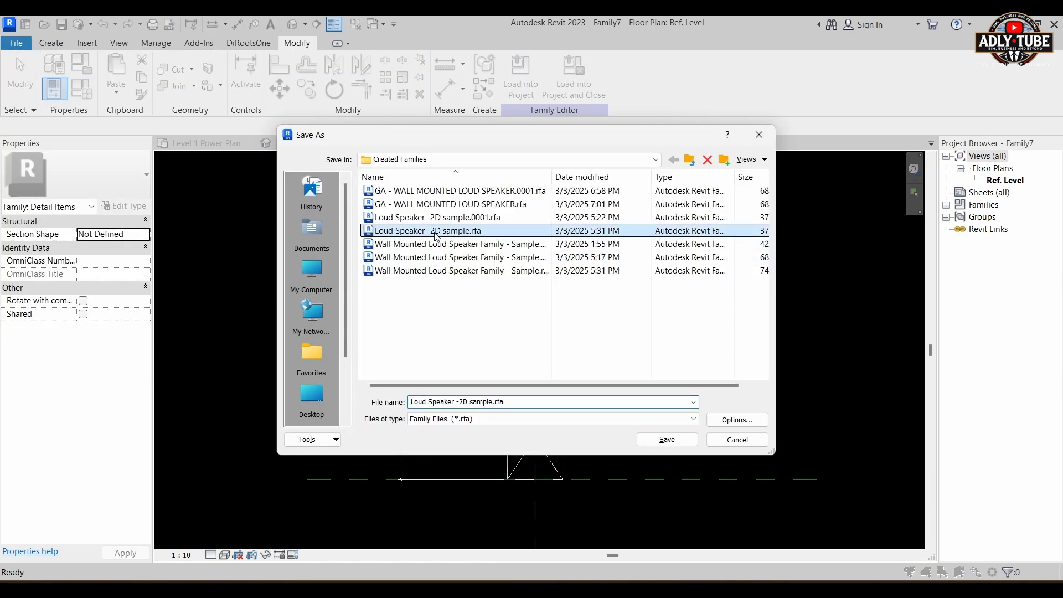
pyautogui.click(494, 404)
pyautogui.doubleClick(481, 401)
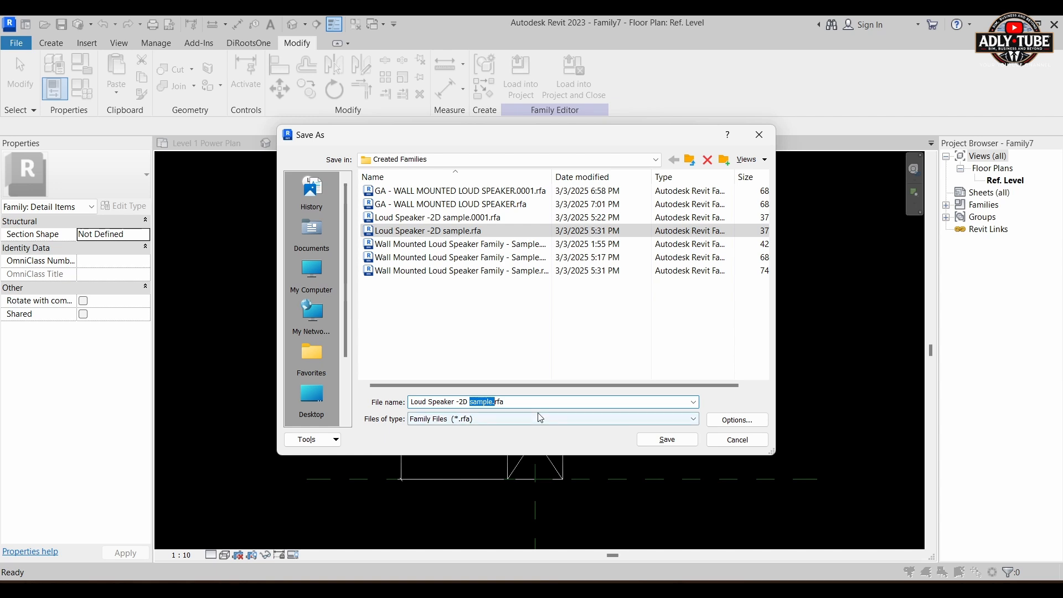
pyautogui.moveTo(469, 402); pyautogui.dragTo(487, 406)
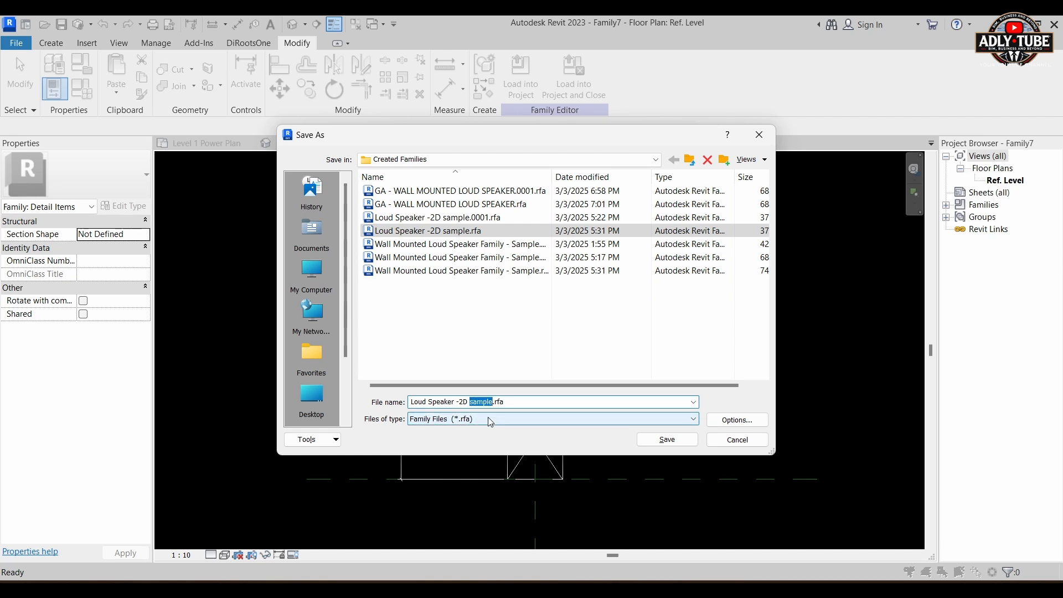
pyautogui.press('Delete')
pyautogui.click(747, 430)
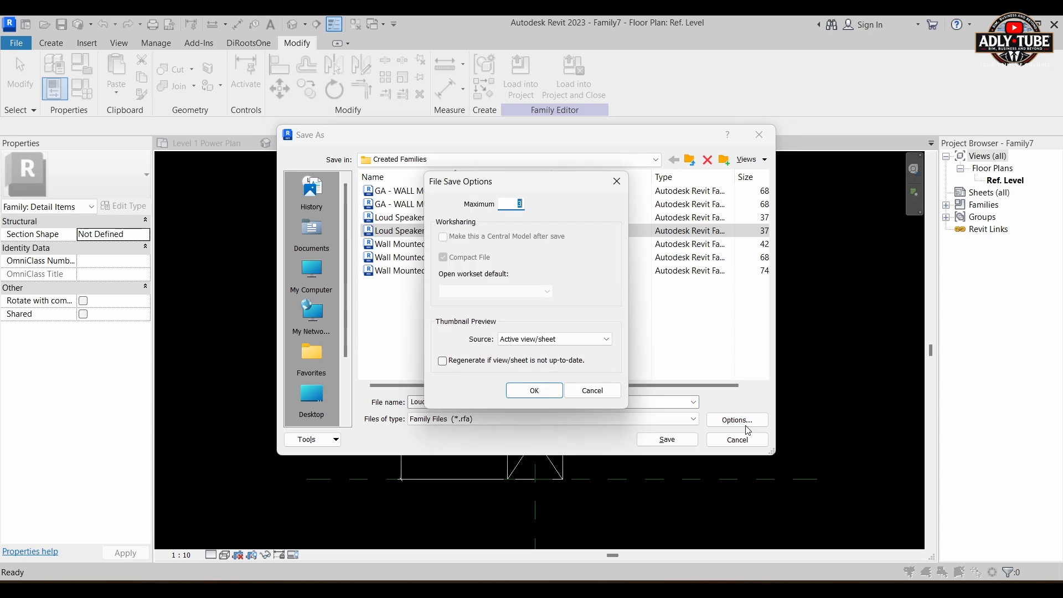
pyautogui.click(534, 390)
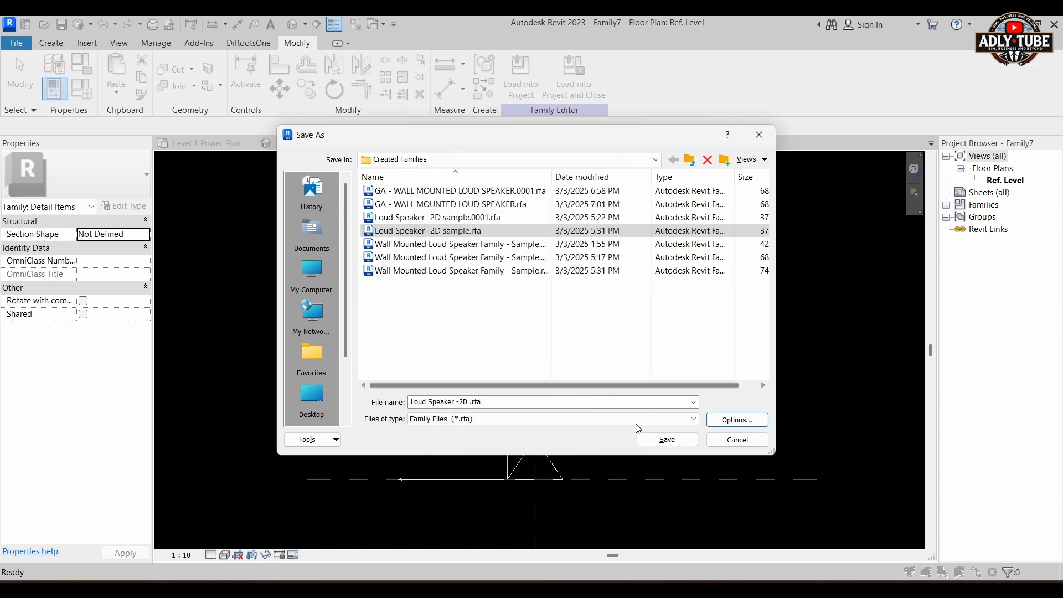
pyautogui.click(667, 439)
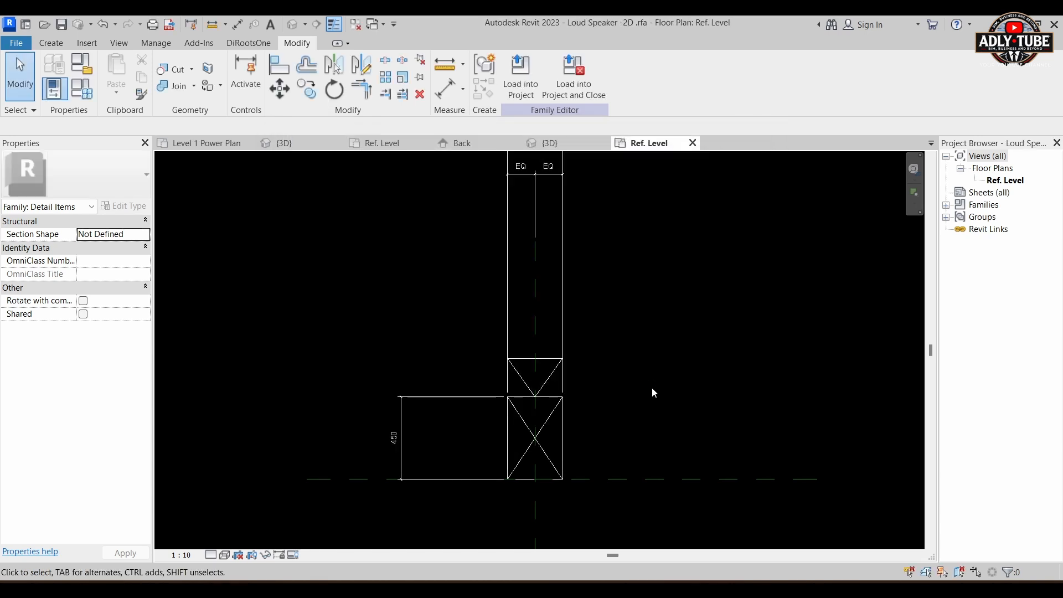
# Load the 2D symbol only into GA - WALL MOUNTED LOUD SPEAKER.rfa, without placing it in the plan view
pyautogui.click(520, 77)
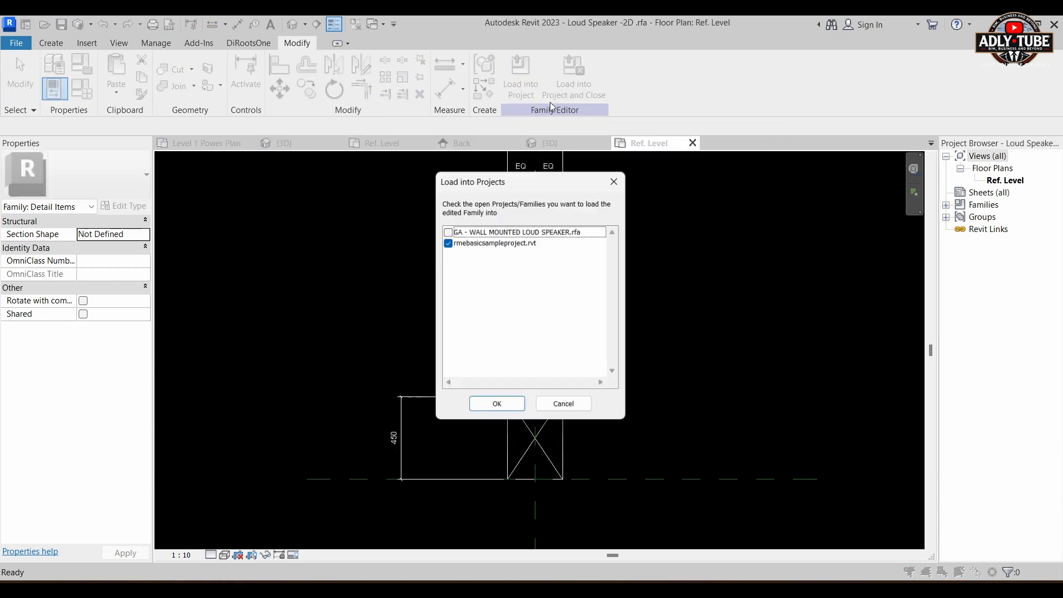
pyautogui.click(448, 231)
pyautogui.click(448, 242)
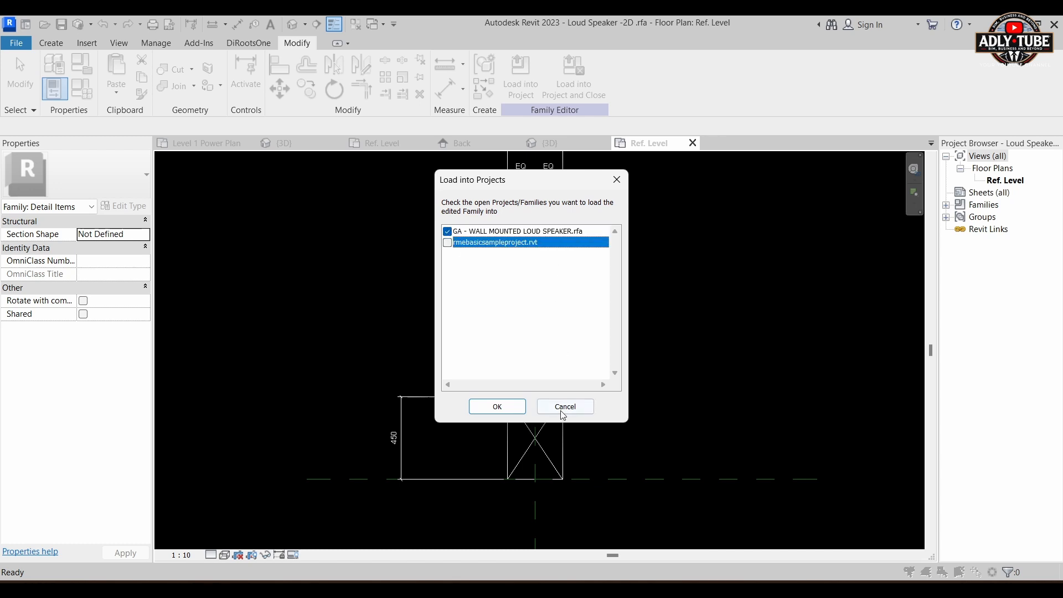
pyautogui.click(497, 406)
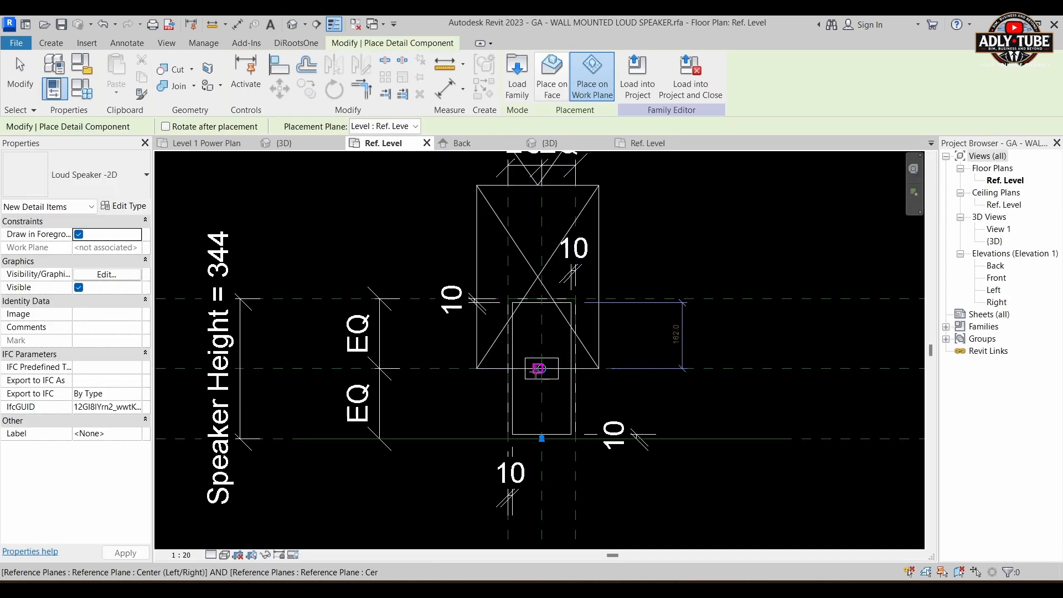
pyautogui.scroll(-5, 539, 368)
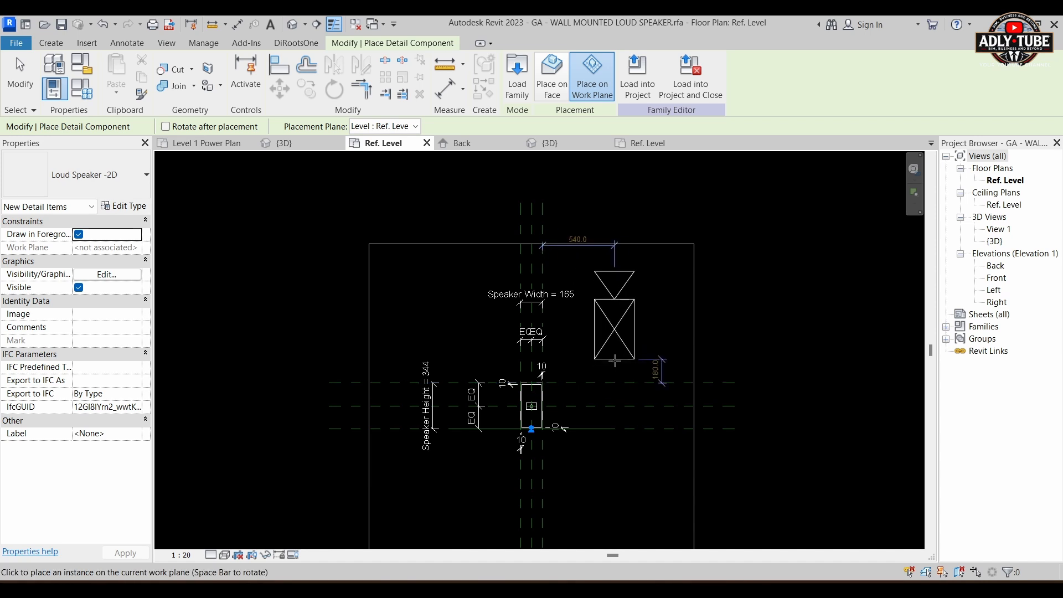
pyautogui.press('Escape')
# Open the Back elevation of the wall-mounted loudspeaker family
pyautogui.click(995, 266)
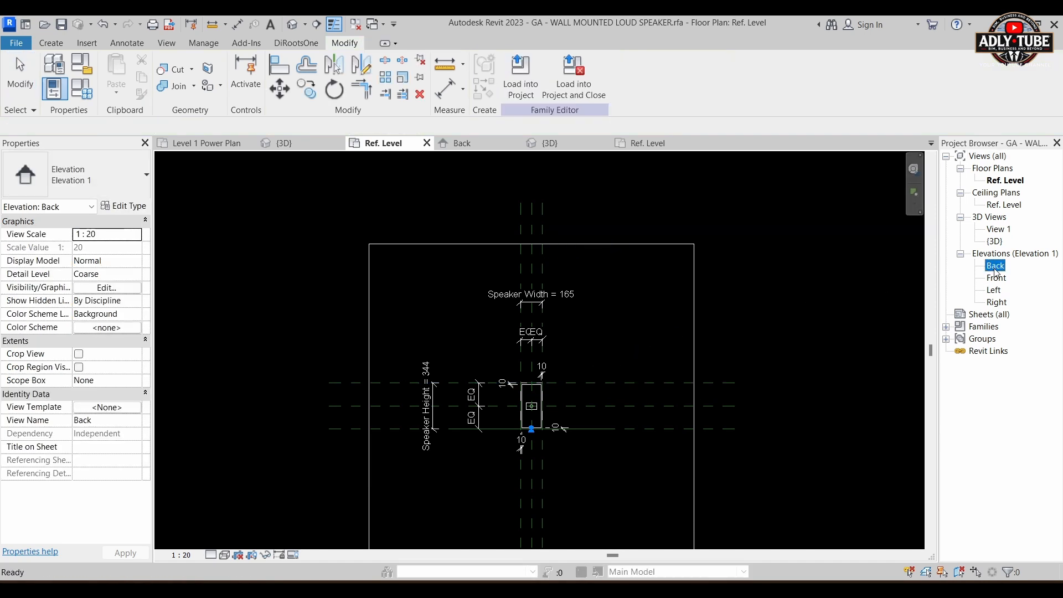
pyautogui.doubleClick(996, 267)
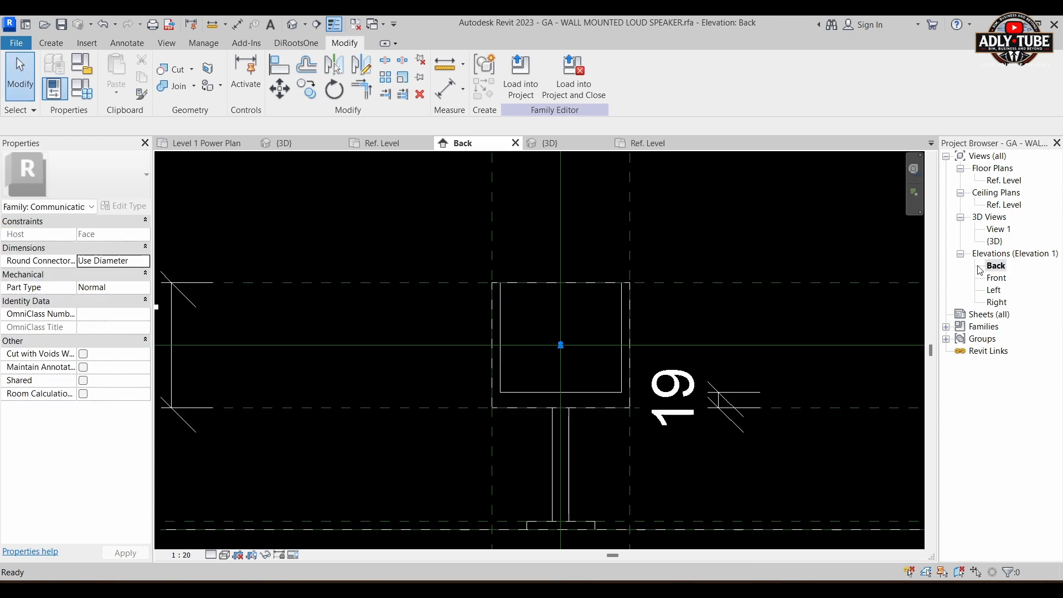
pyautogui.moveTo(669, 388); pyautogui.dragTo(620, 424, button='middle')
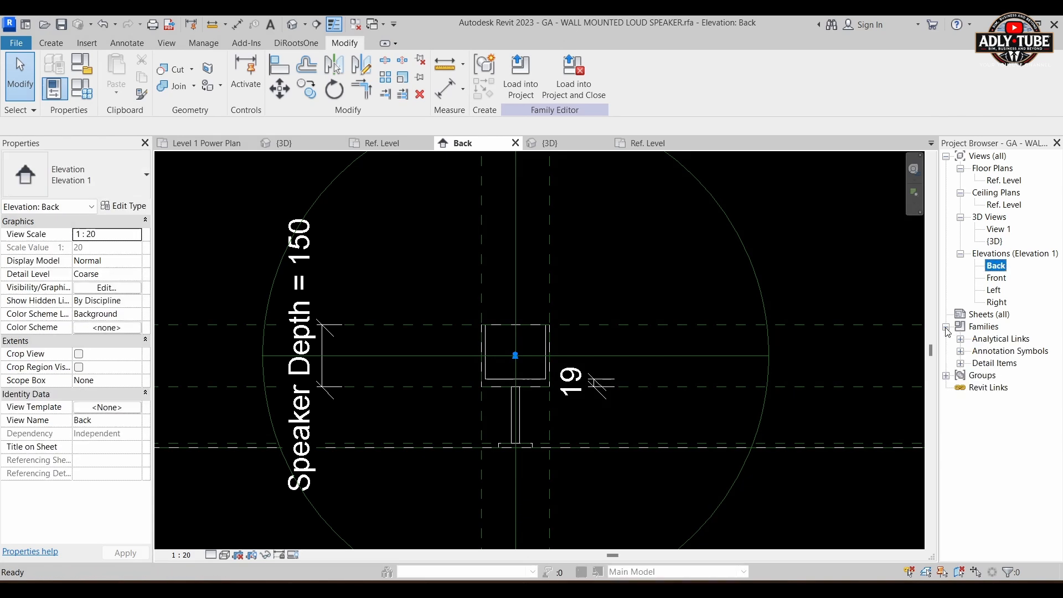
# Place one Loud Speaker -2D detail item with its base midpoint where the centre reference plane meets the Ref. Level line
pyautogui.click(946, 327)
pyautogui.click(960, 363)
pyautogui.click(974, 375)
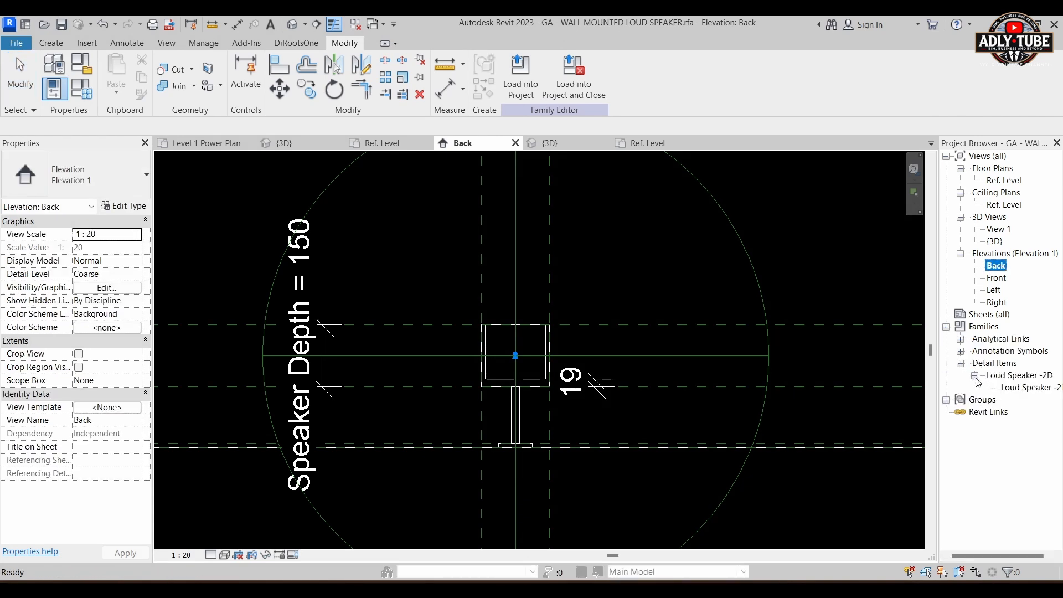
pyautogui.click(1021, 387)
pyautogui.moveTo(583, 386); pyautogui.dragTo(581, 386)
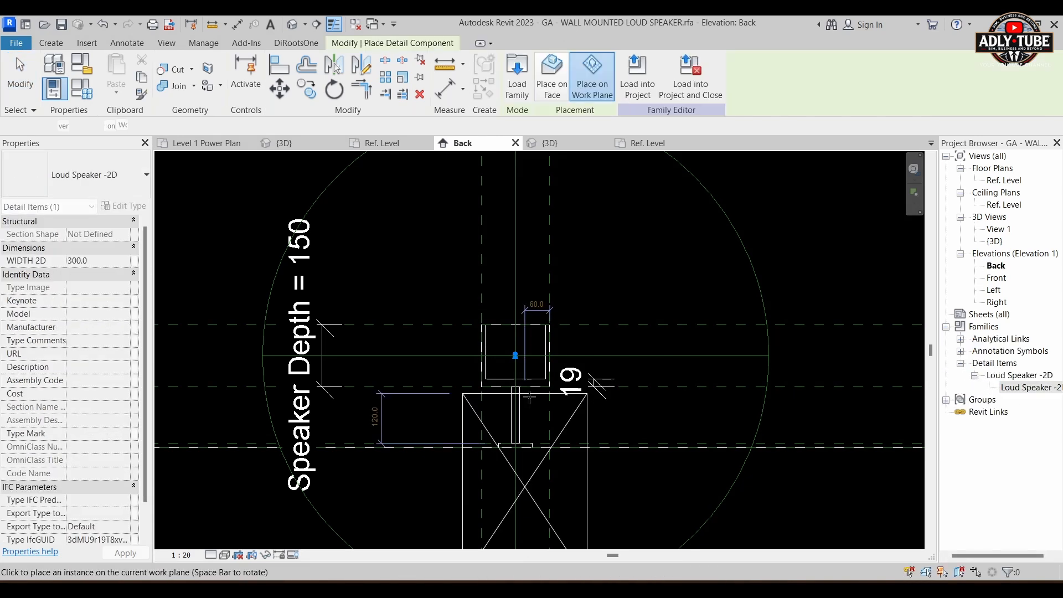
pyautogui.scroll(-6, 531, 332)
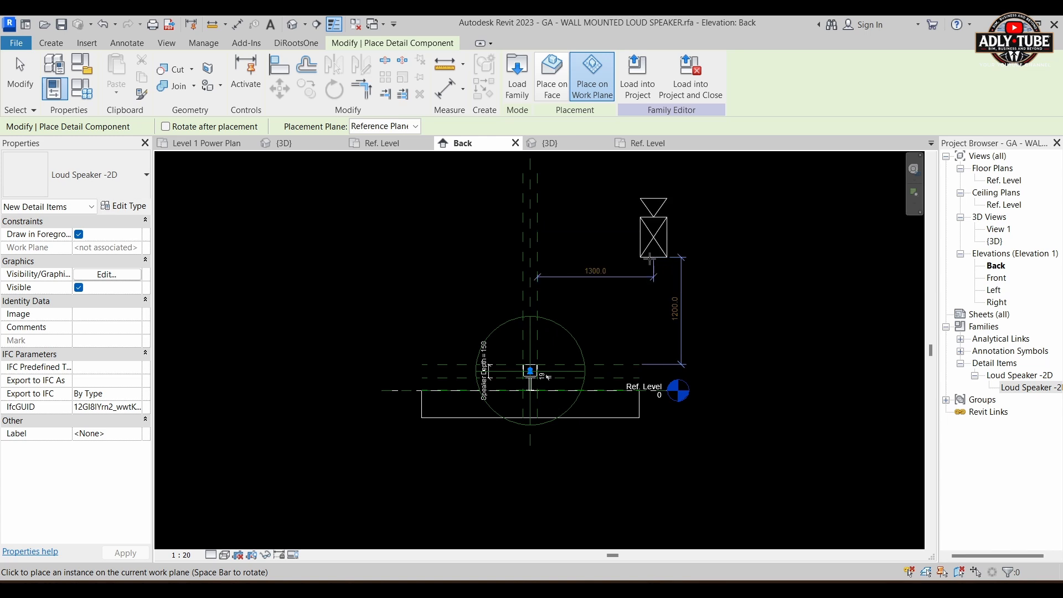
pyautogui.press('space')
pyautogui.press('space')
pyautogui.scroll(5, 526, 374)
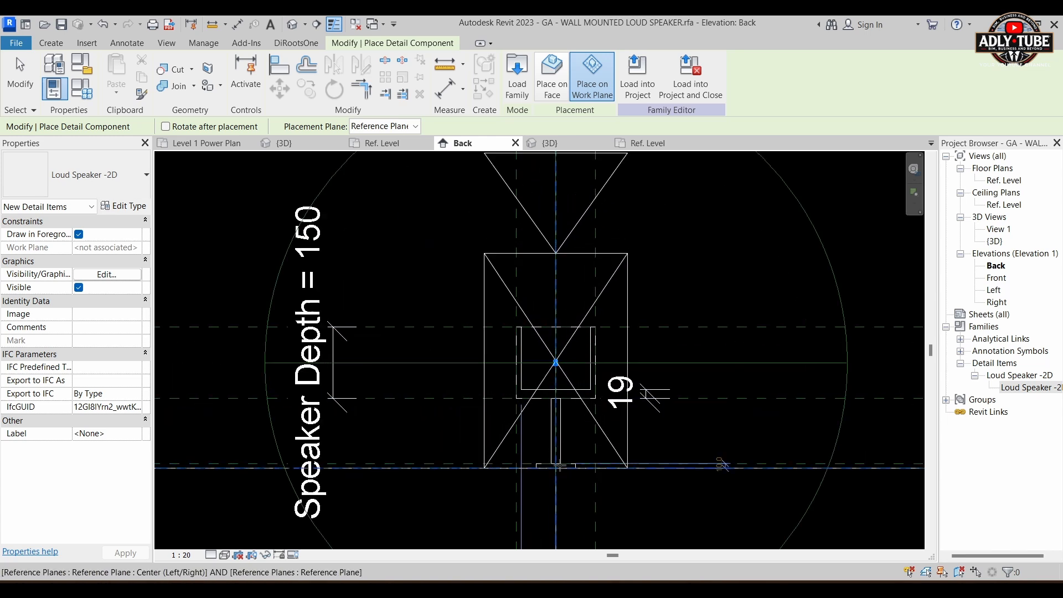
pyautogui.click(555, 363)
pyautogui.scroll(-4, 559, 370)
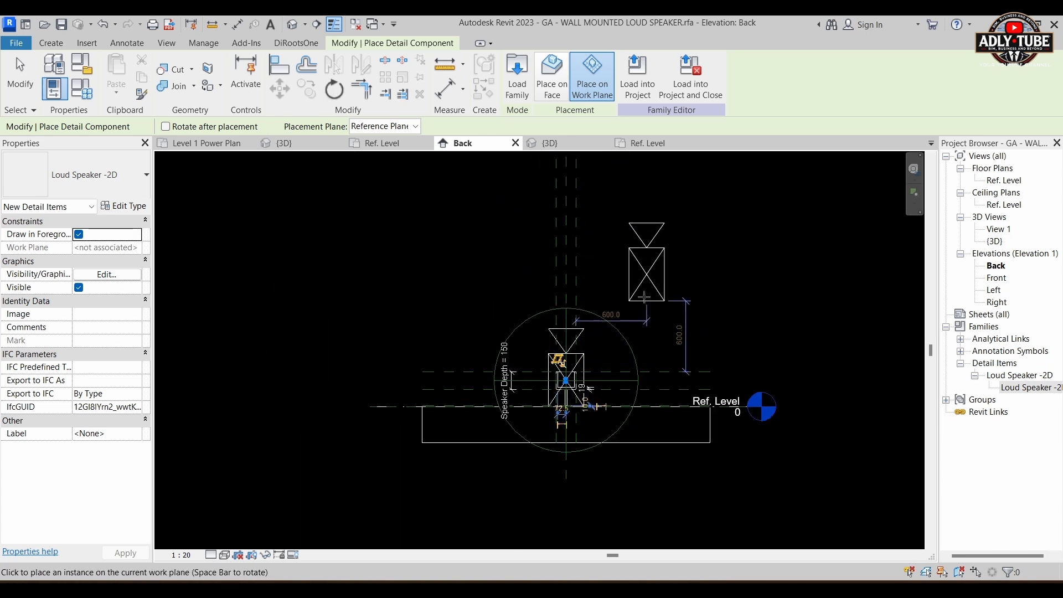
pyautogui.press('Escape')
pyautogui.scroll(3, 573, 365)
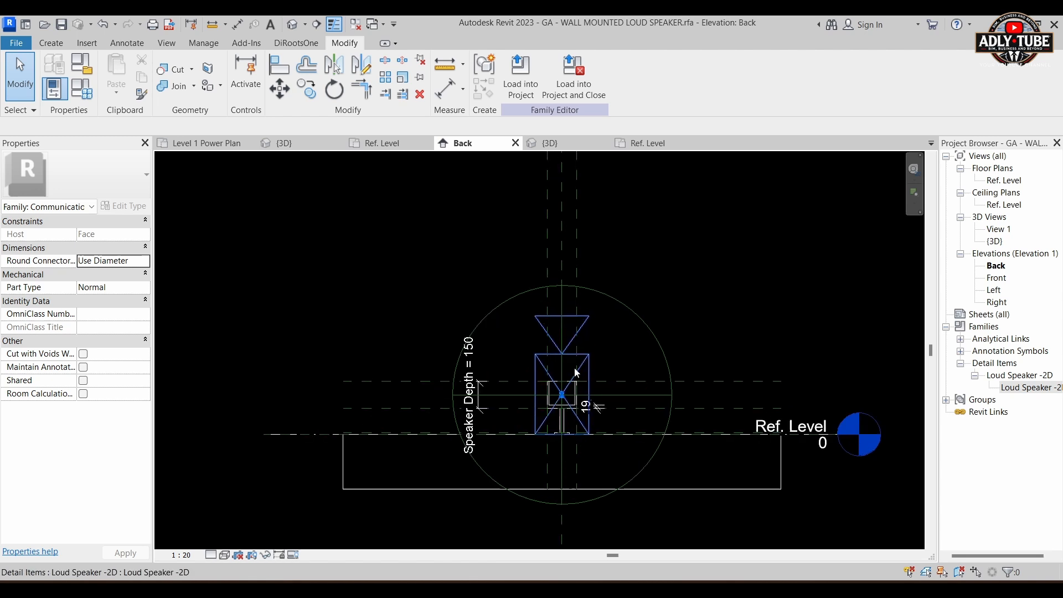
pyautogui.moveTo(582, 365); pyautogui.dragTo(564, 378, button='middle')
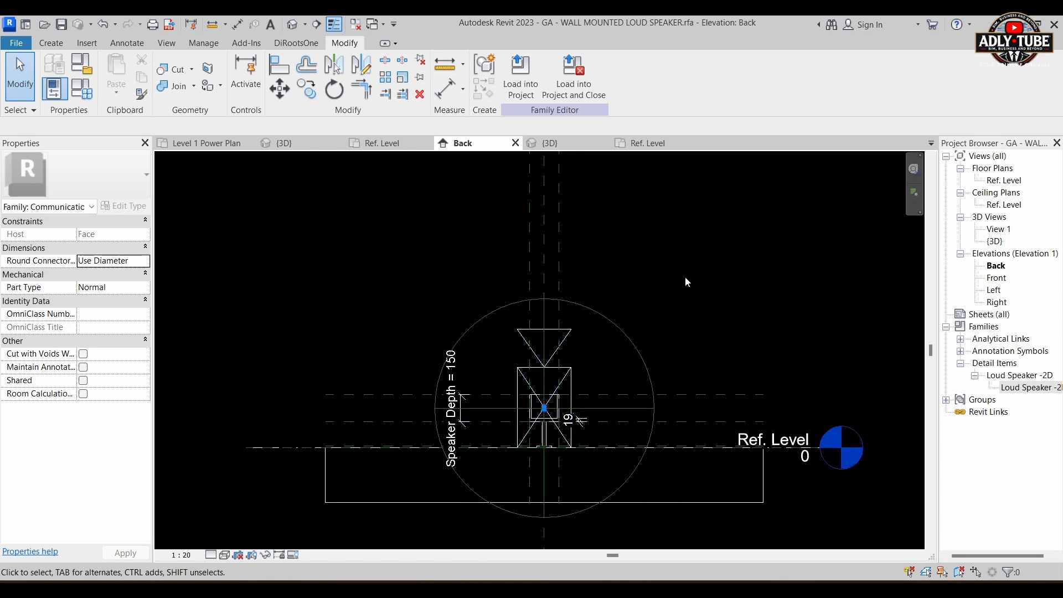
# Return to the Loud Speaker -2D family's Ref. Level view and close it
pyautogui.click(647, 143)
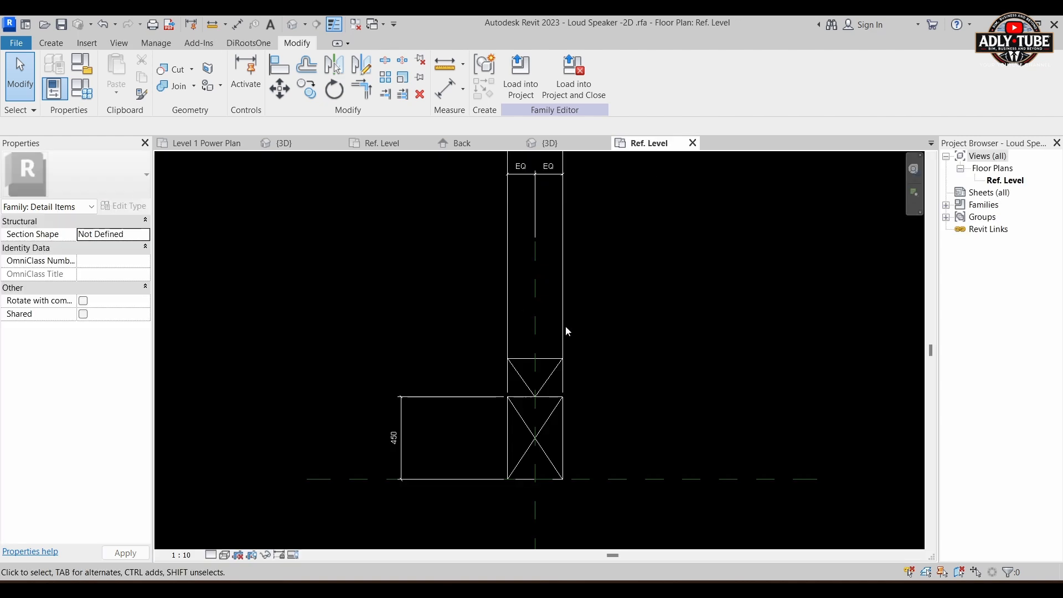
pyautogui.moveTo(565, 326); pyautogui.dragTo(603, 409, button='middle')
pyautogui.click(693, 143)
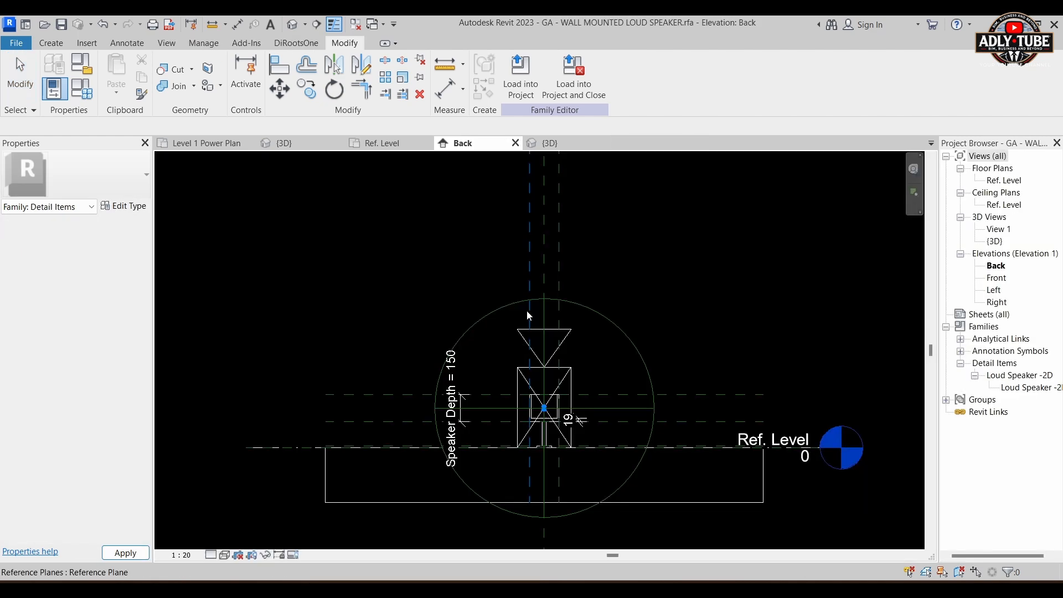
# Filter the whole family selection down to only the Communication Devices extrusions and turn off their Front/Back visibility
pyautogui.scroll(-2, 631, 319)
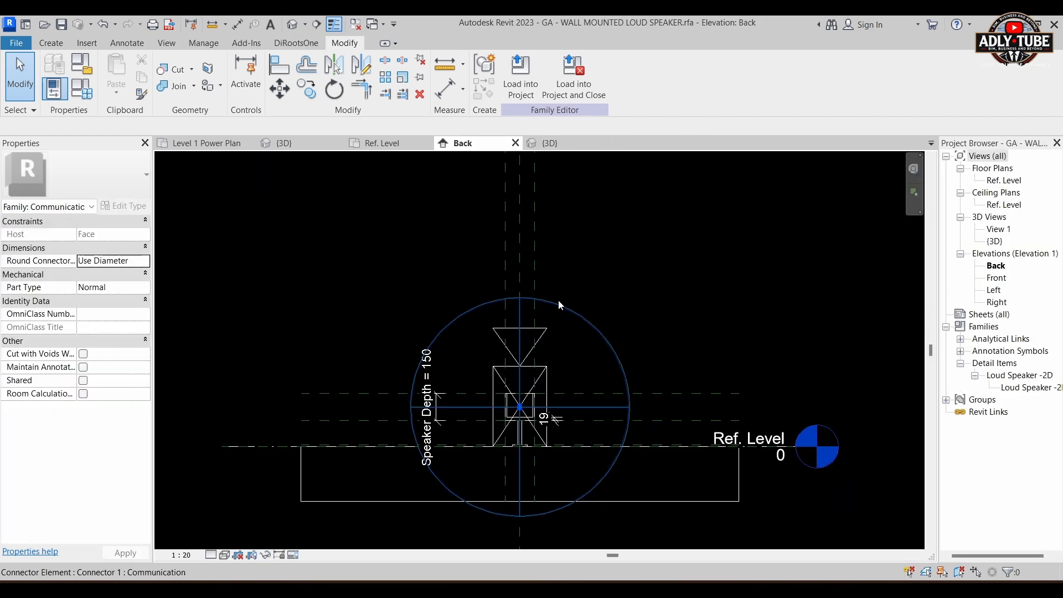
pyautogui.scroll(1, 606, 329)
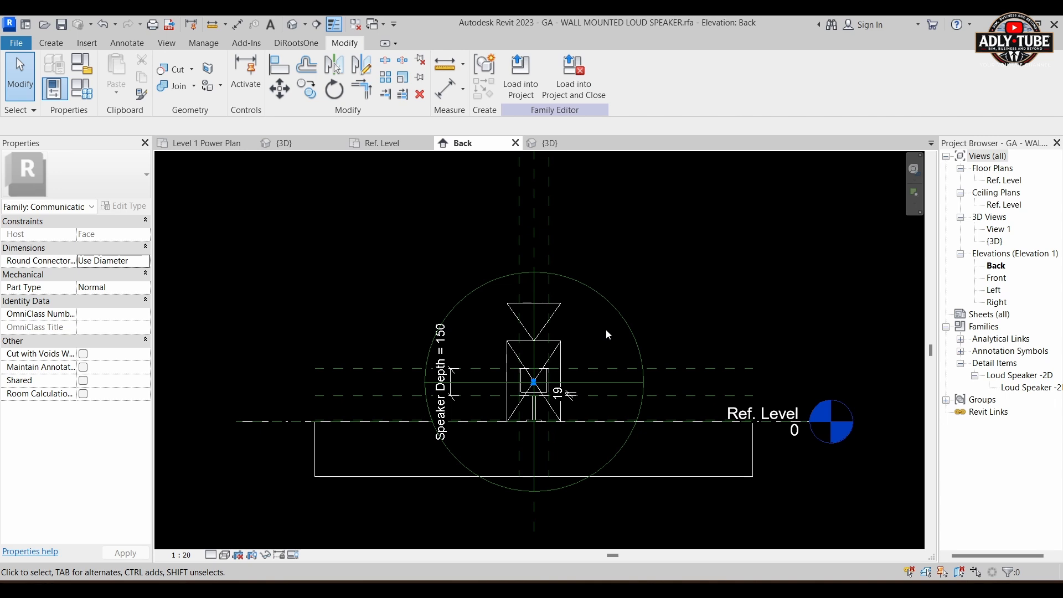
pyautogui.scroll(-2, 515, 332)
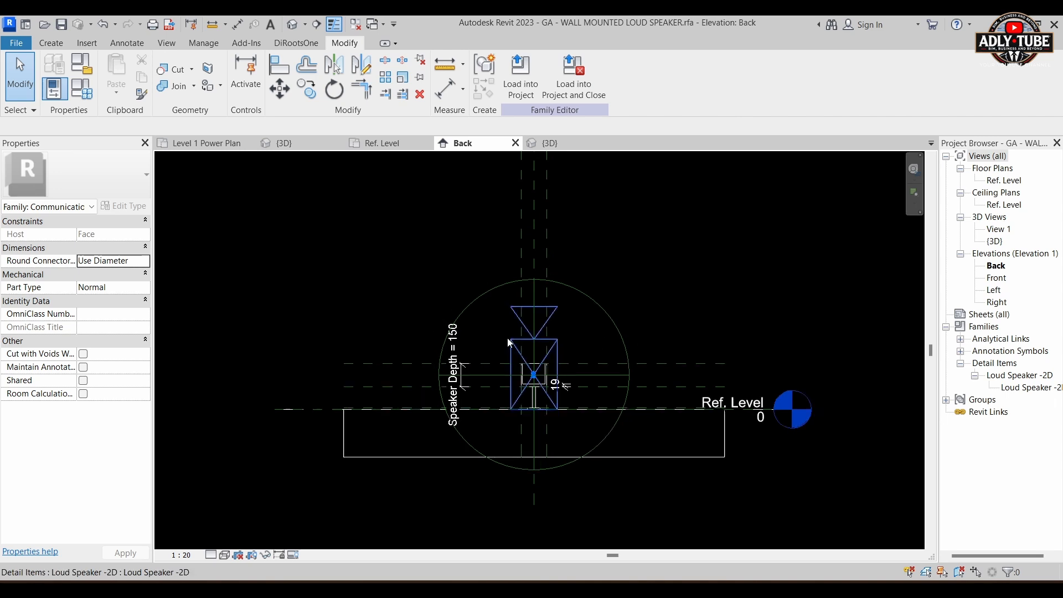
pyautogui.moveTo(351, 209); pyautogui.dragTo(710, 504)
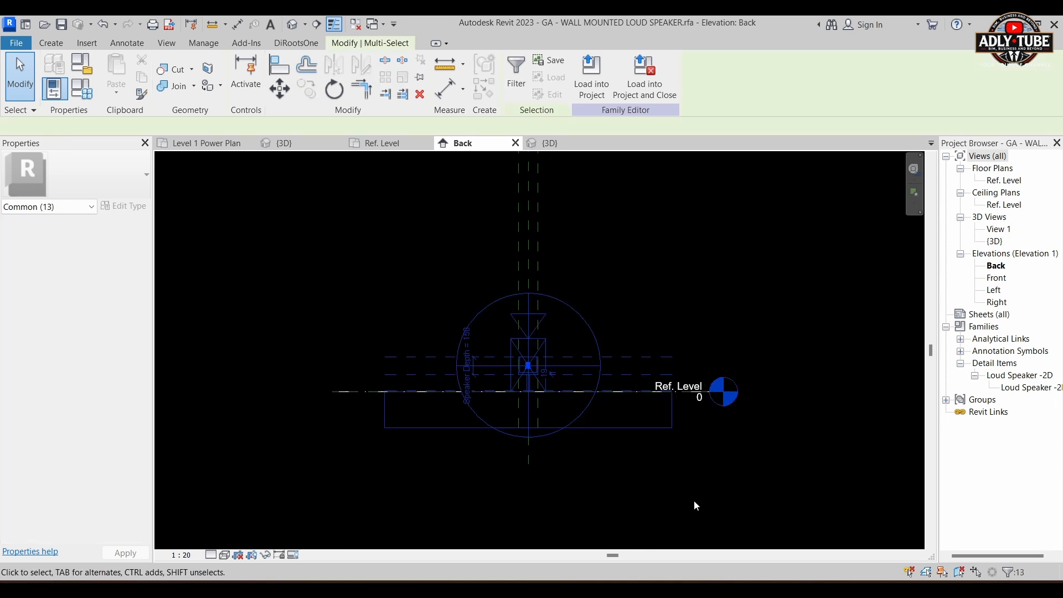
pyautogui.click(519, 80)
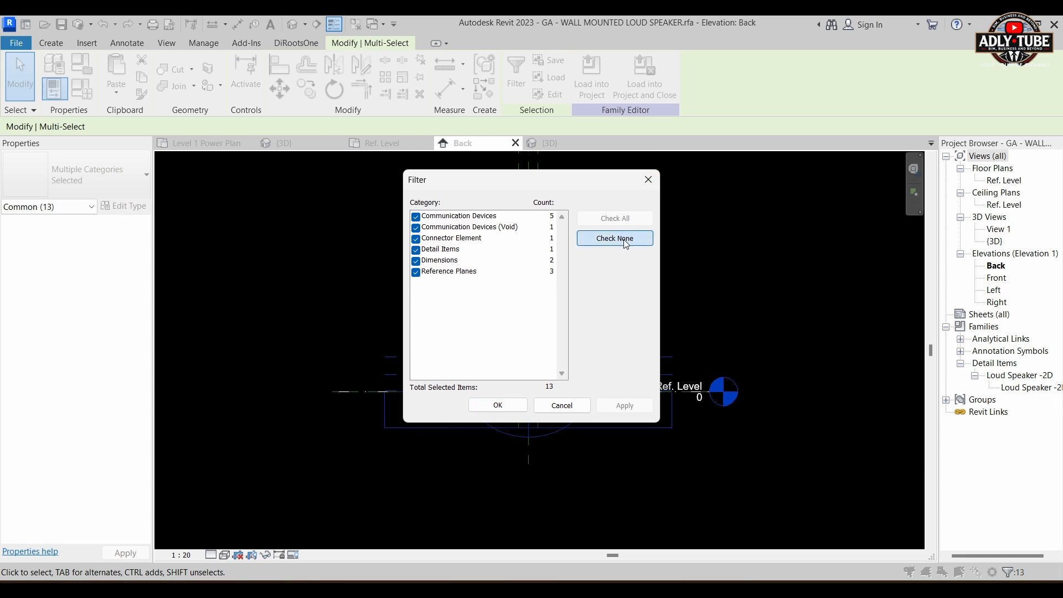
pyautogui.click(616, 238)
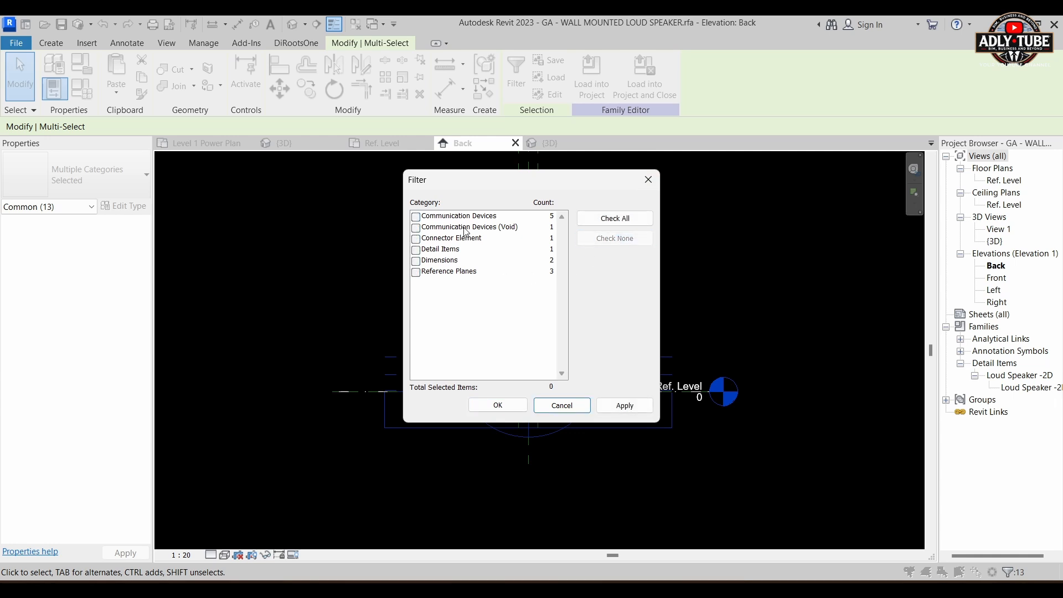
pyautogui.click(415, 216)
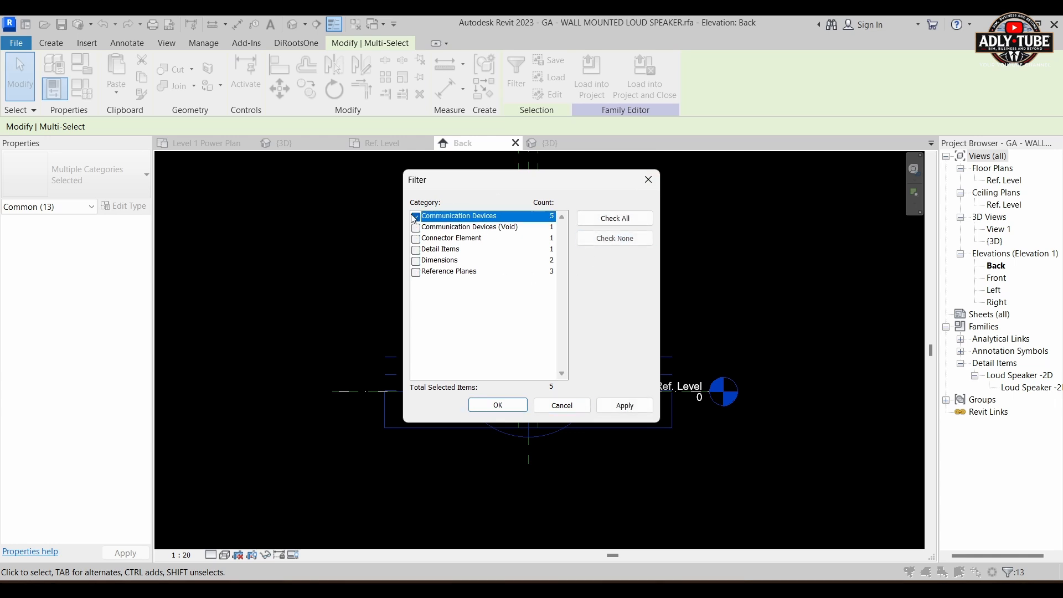
pyautogui.click(496, 407)
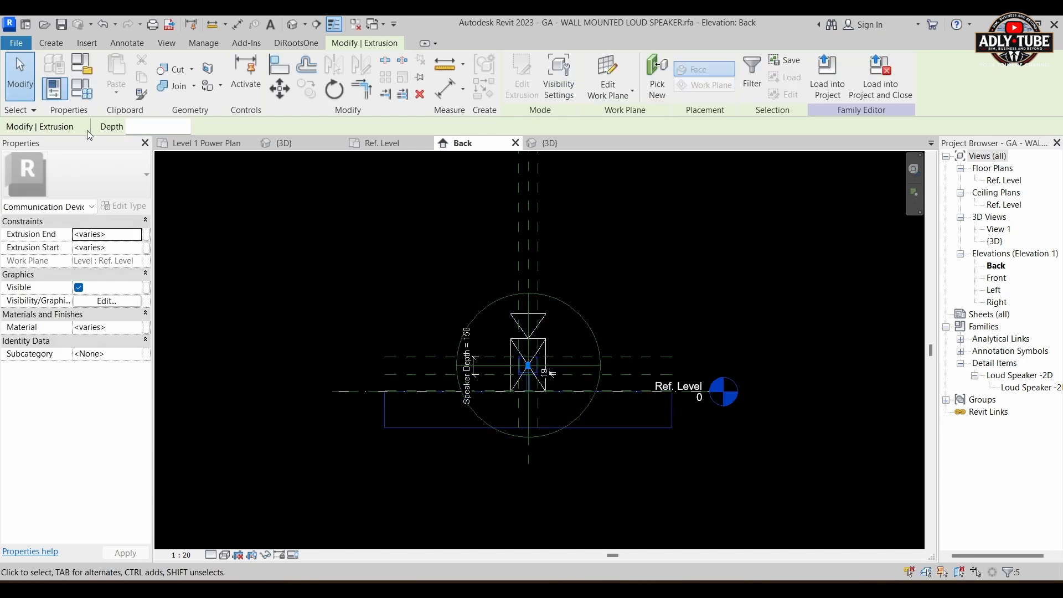
pyautogui.click(108, 301)
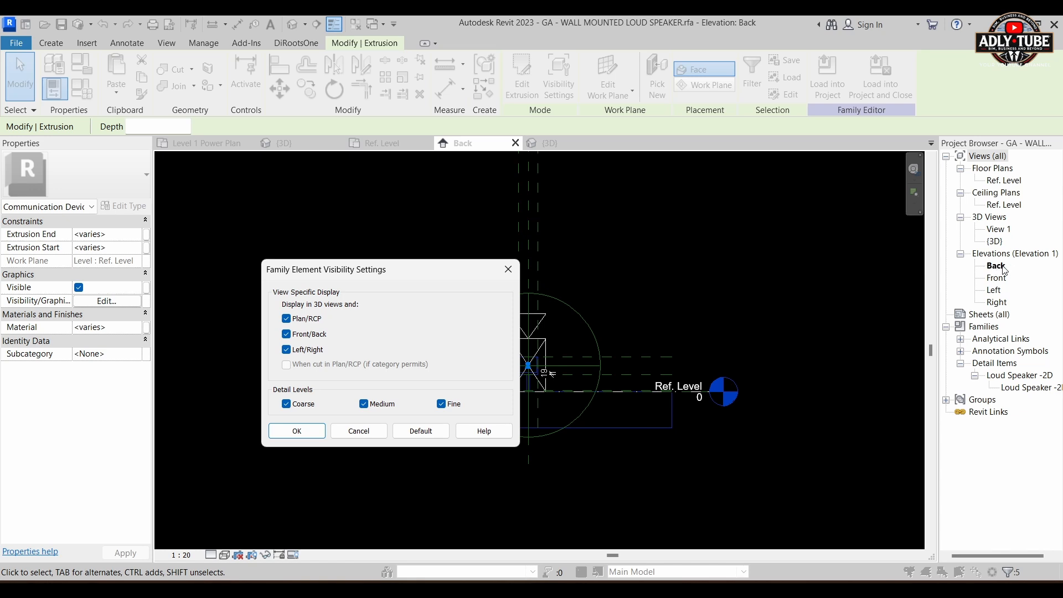
pyautogui.click(287, 336)
pyautogui.click(296, 431)
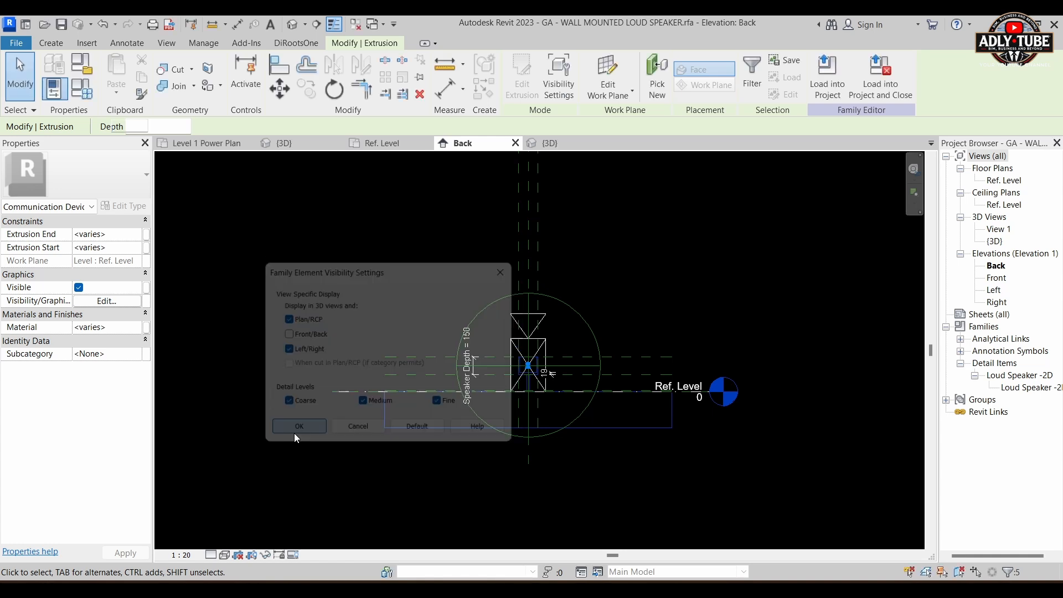
pyautogui.click(670, 270)
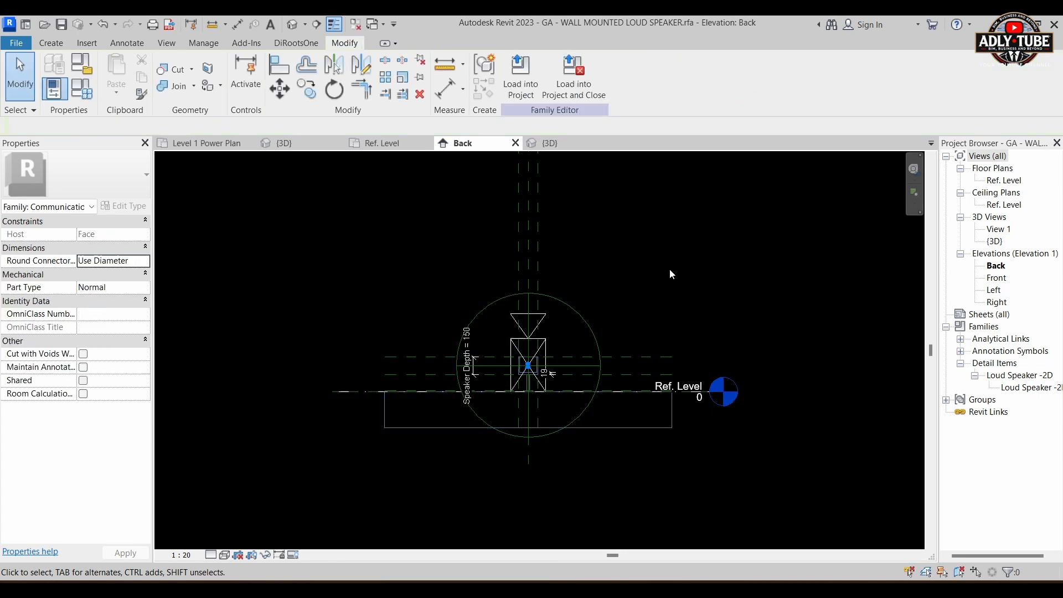
# Load the family into the project and place one loudspeaker on the wall's vertical face beside the existing one, about 2700 mm from the crossing wall
pyautogui.click(525, 89)
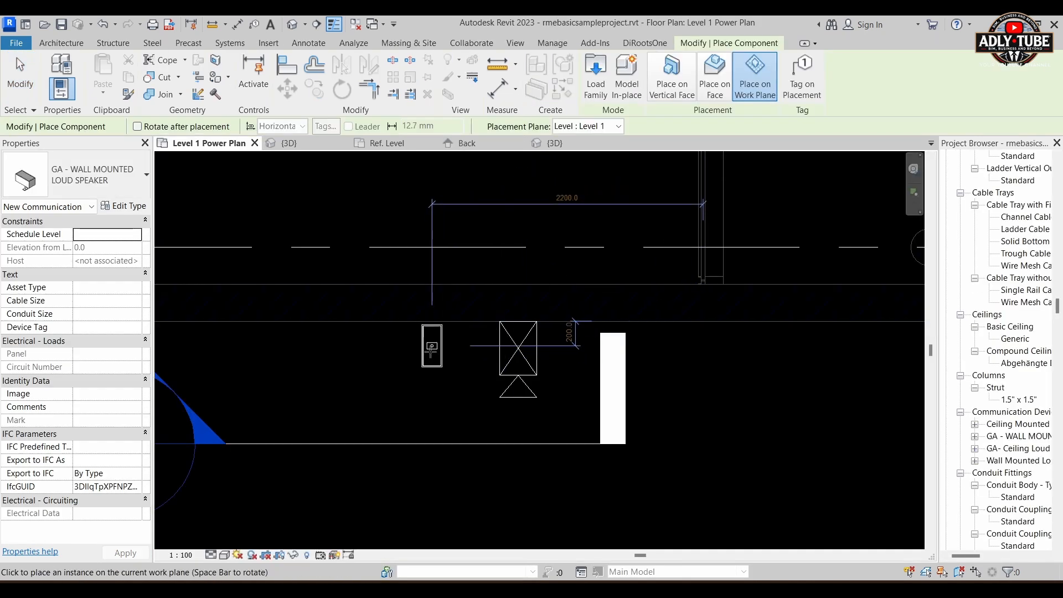
pyautogui.click(672, 78)
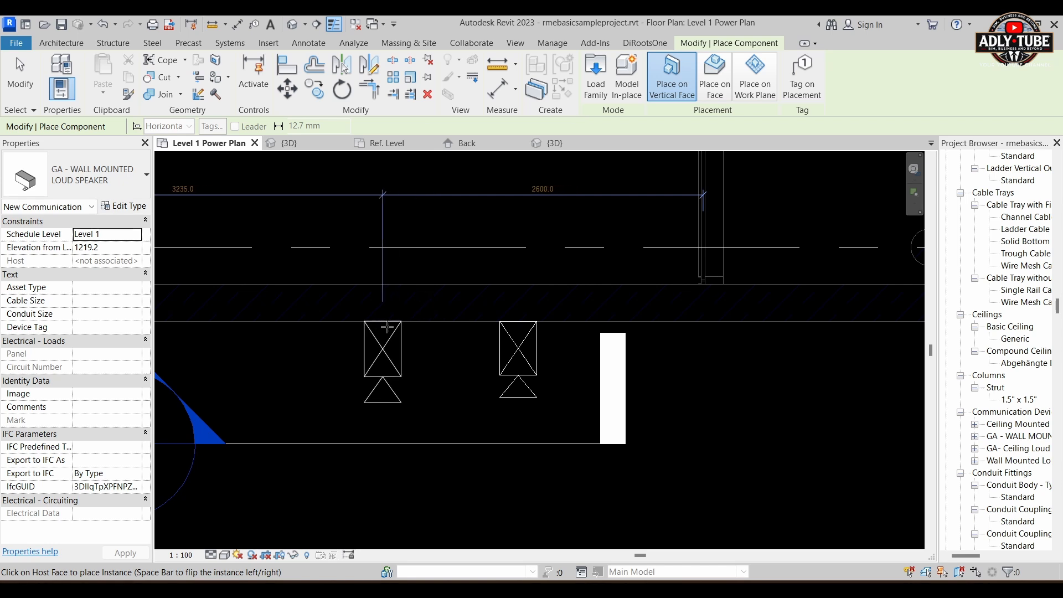
pyautogui.click(369, 320)
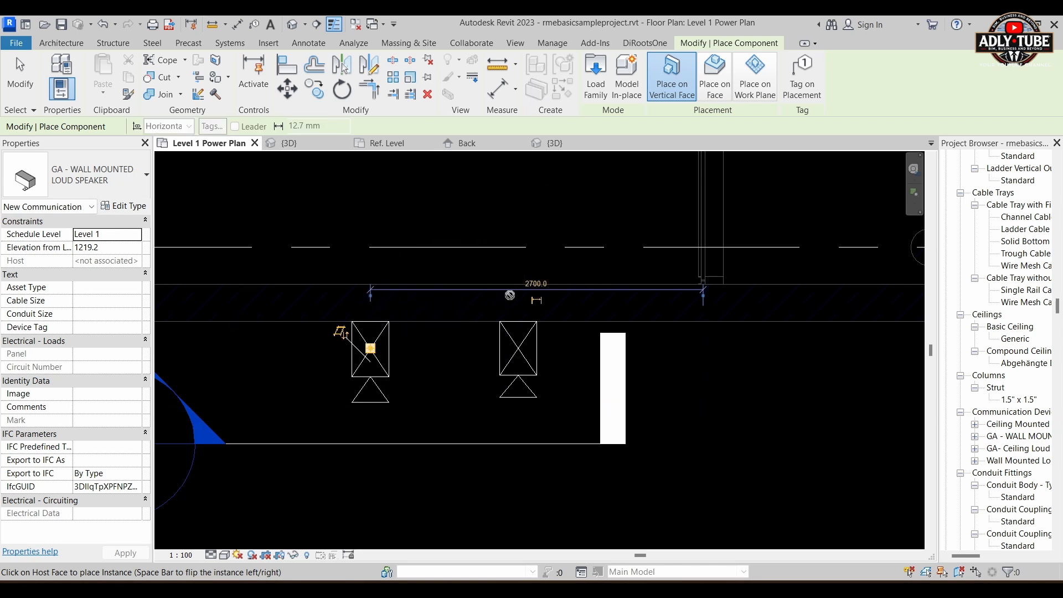
pyautogui.press('Escape')
# Compare the new loudspeaker's 2D plan symbol with the neighbouring sample speaker's symbol in the Level 1 Power Plan
pyautogui.click(393, 369)
pyautogui.scroll(-1, 393, 370)
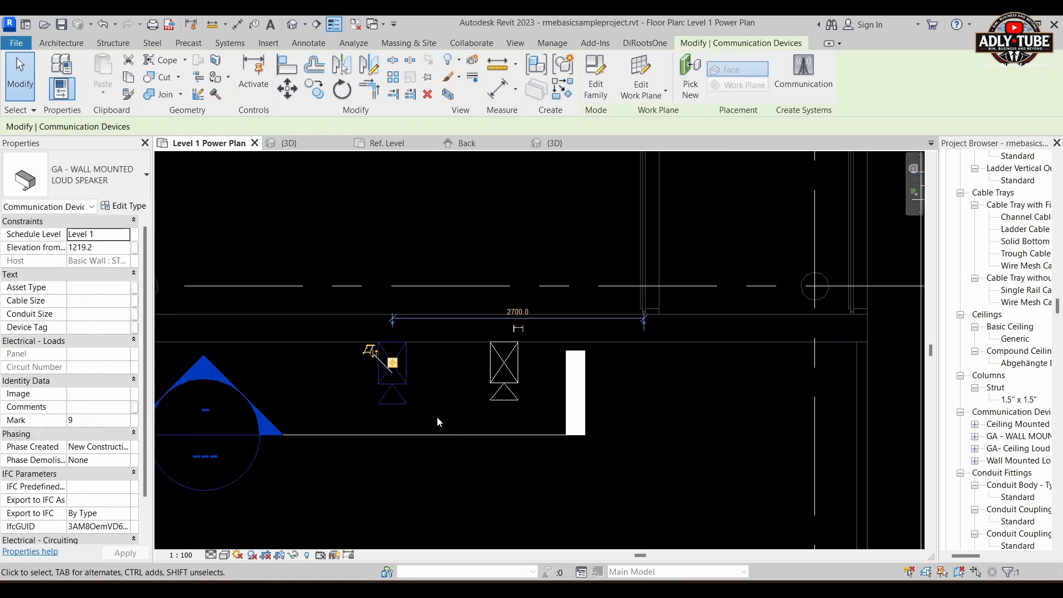
pyautogui.moveTo(355, 399); pyautogui.dragTo(413, 392, button='middle')
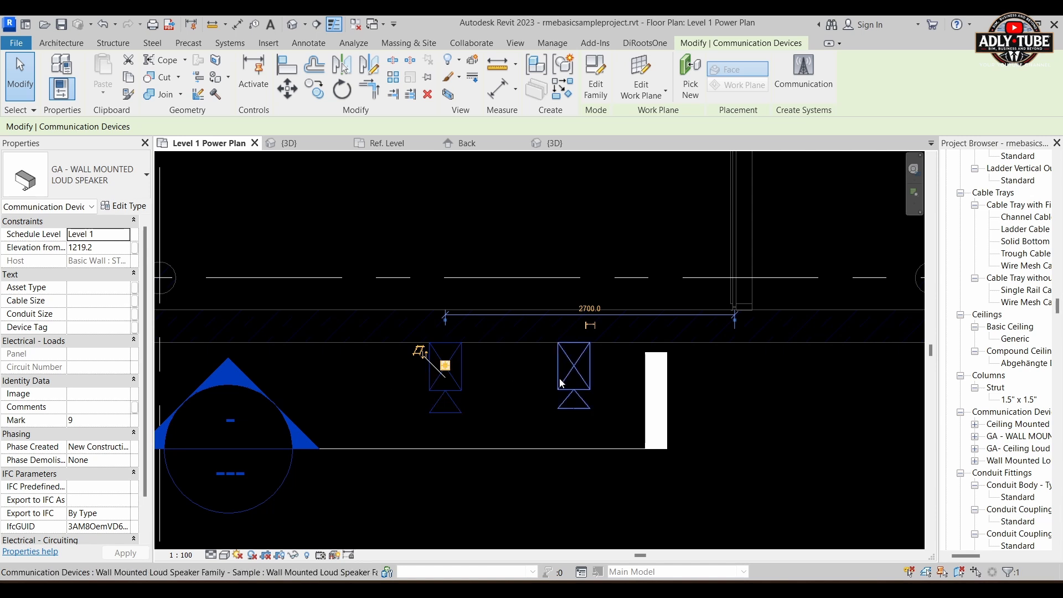
pyautogui.press('Escape')
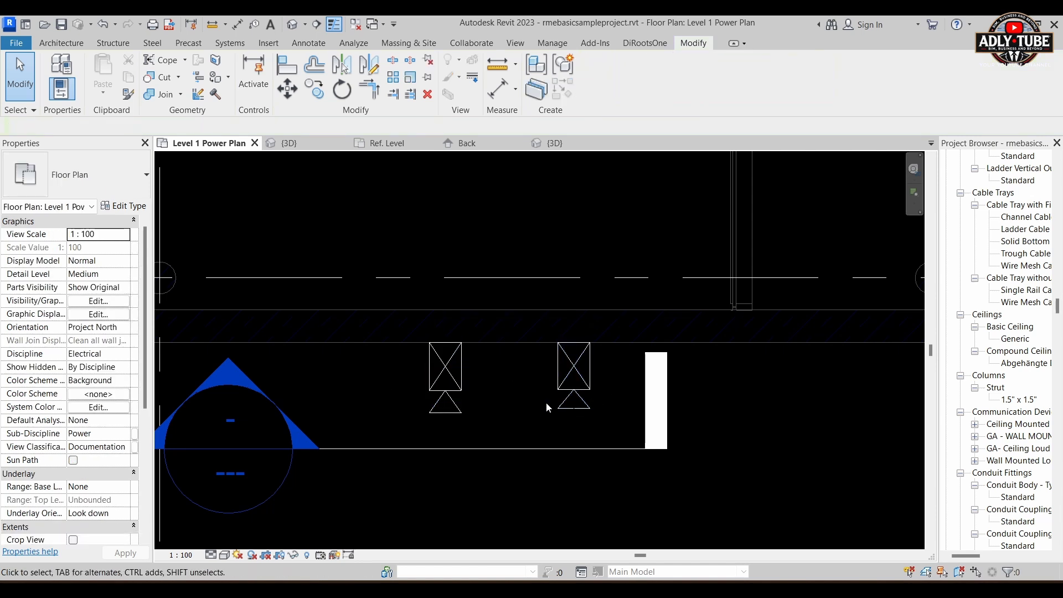
pyautogui.moveTo(557, 405); pyautogui.dragTo(590, 404, button='middle')
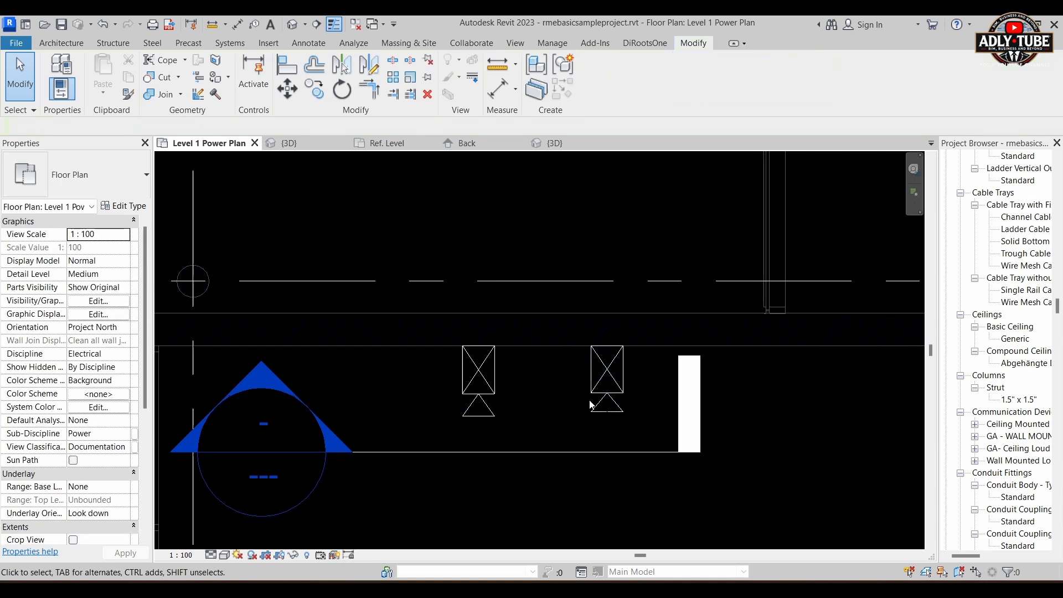
pyautogui.scroll(1, 495, 415)
pyautogui.click(497, 393)
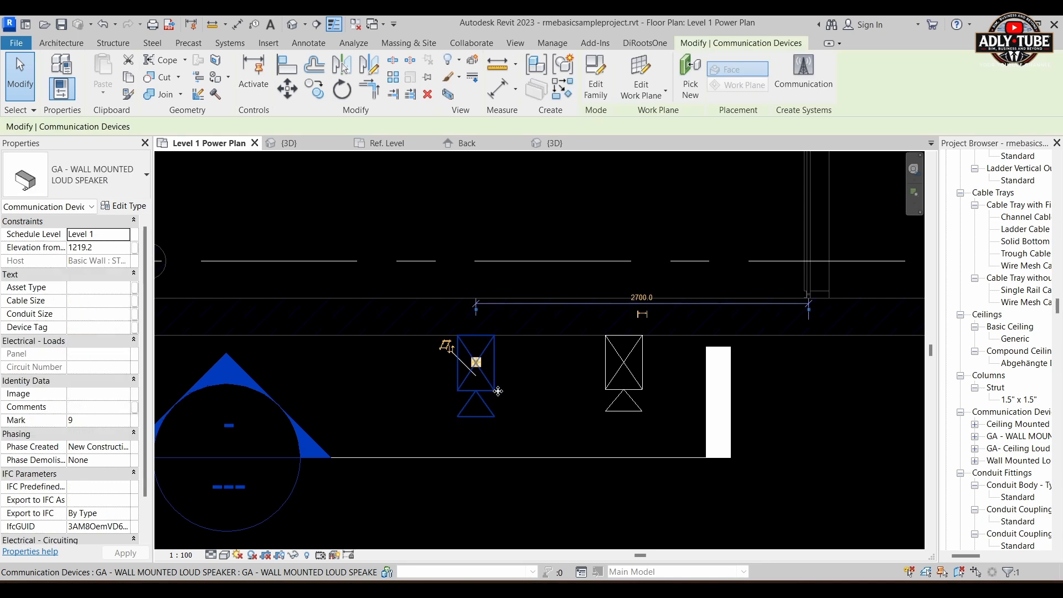
pyautogui.click(530, 362)
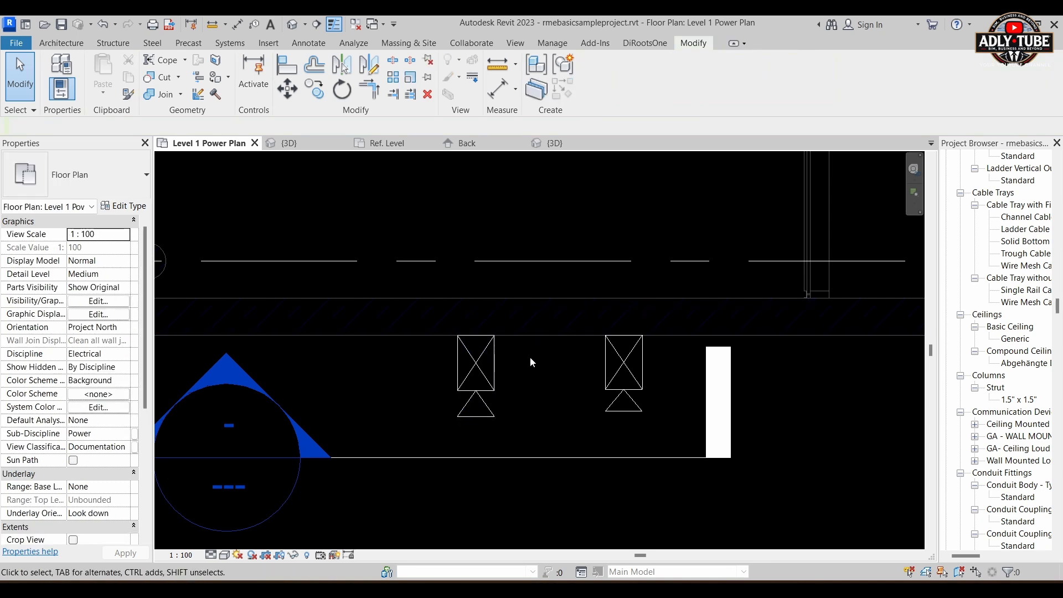
# Widen the section box along the wall in the project's 3D view to include the newly placed loudspeaker
pyautogui.click(285, 143)
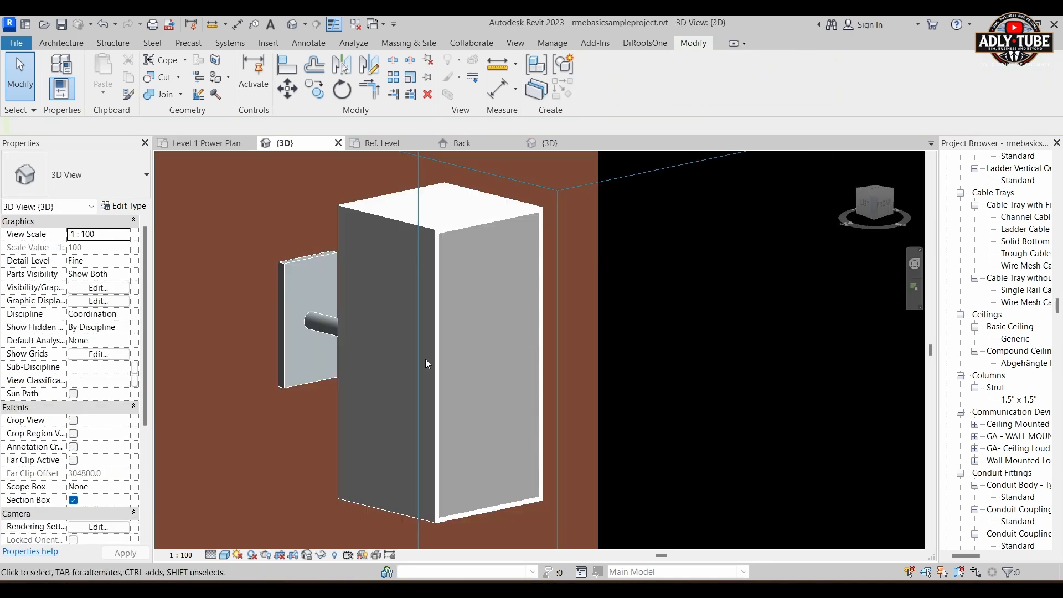
pyautogui.scroll(-2, 570, 288)
pyautogui.click(570, 288)
pyautogui.scroll(-2, 570, 288)
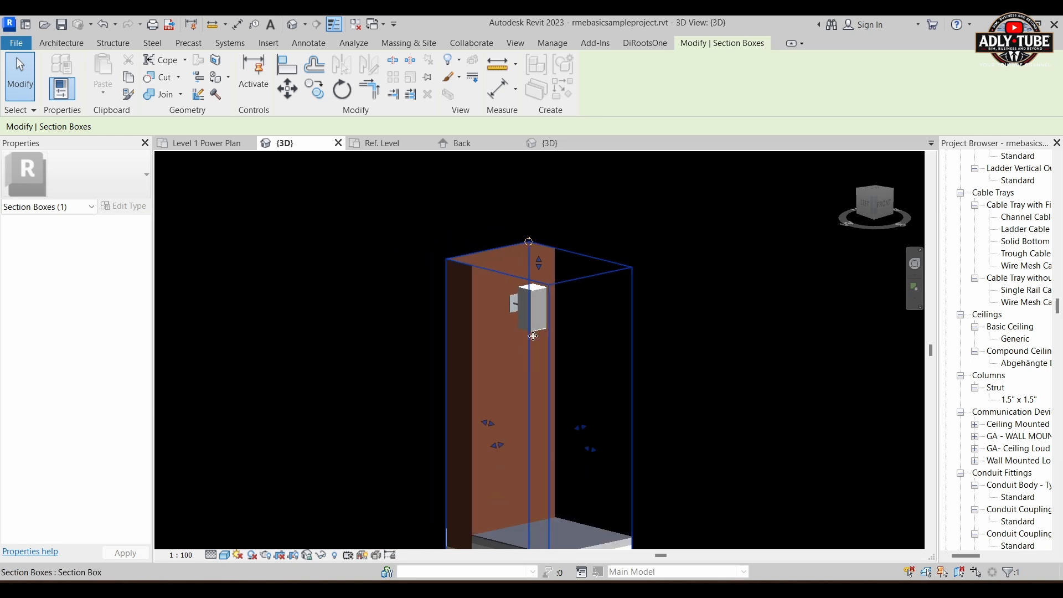
pyautogui.keyDown('shift'); pyautogui.moveTo(496, 436); pyautogui.dragTo(490, 393, button='middle'); pyautogui.keyUp('shift')
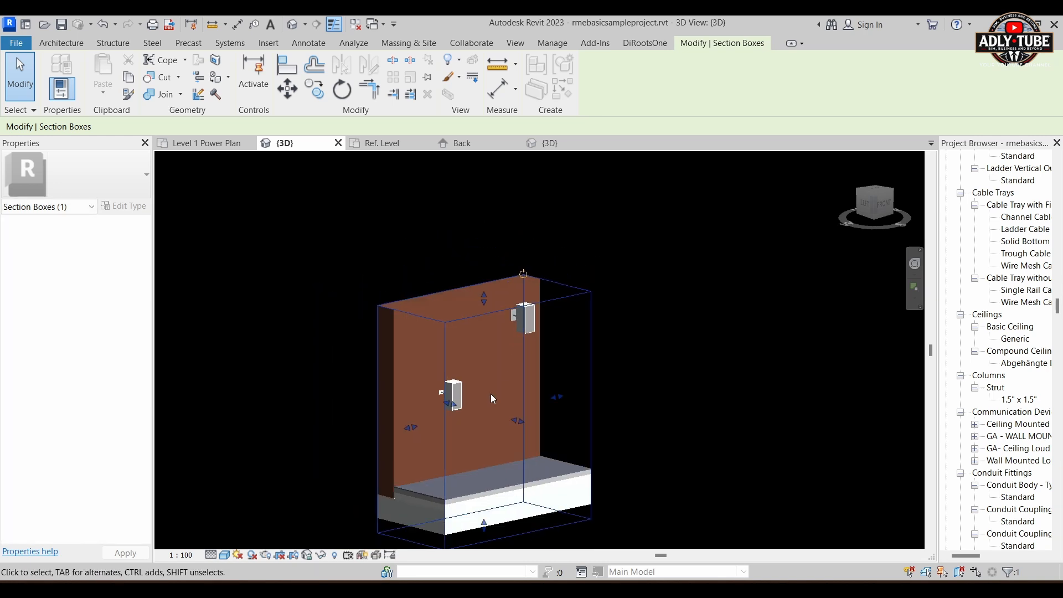
pyautogui.scroll(3, 476, 387)
pyautogui.scroll(2, 467, 379)
pyautogui.press('Escape')
# Set the new loudspeaker's elevation from Level 1 to 2000 mm
pyautogui.click(464, 382)
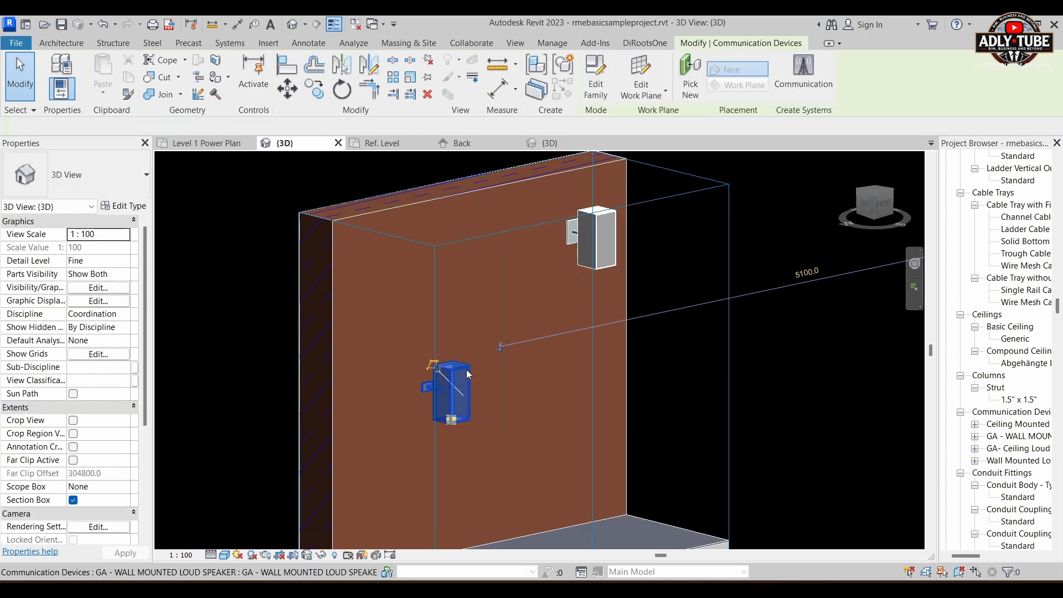
pyautogui.click(114, 248)
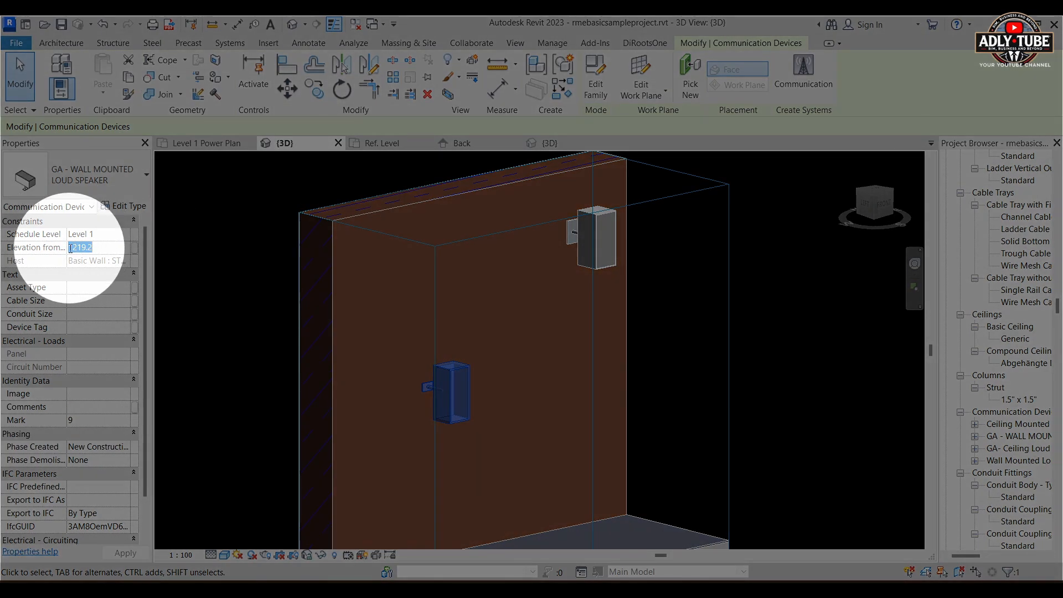
pyautogui.write('2000')
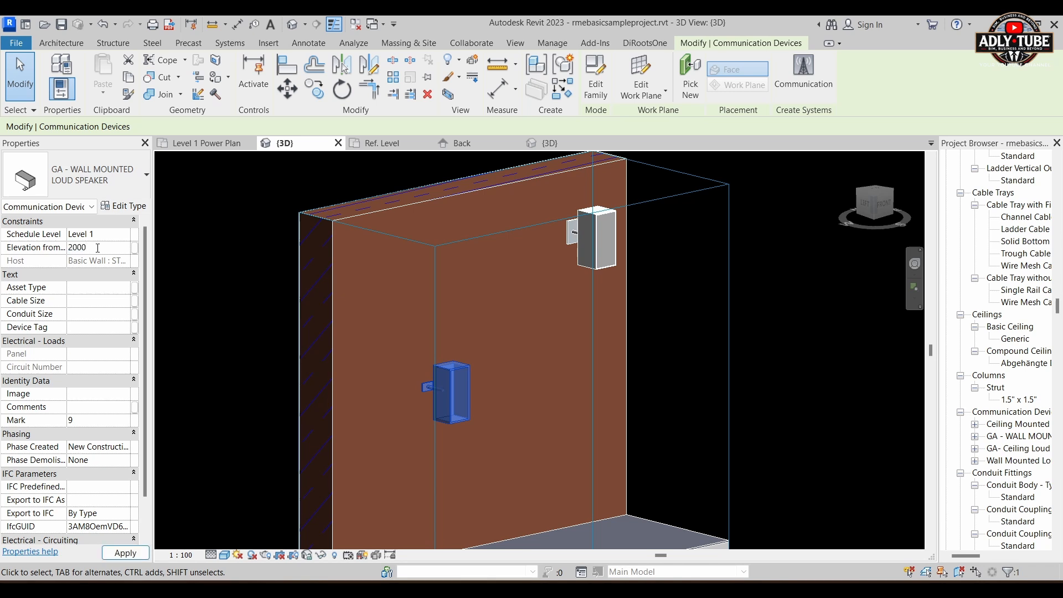
pyautogui.press('Return')
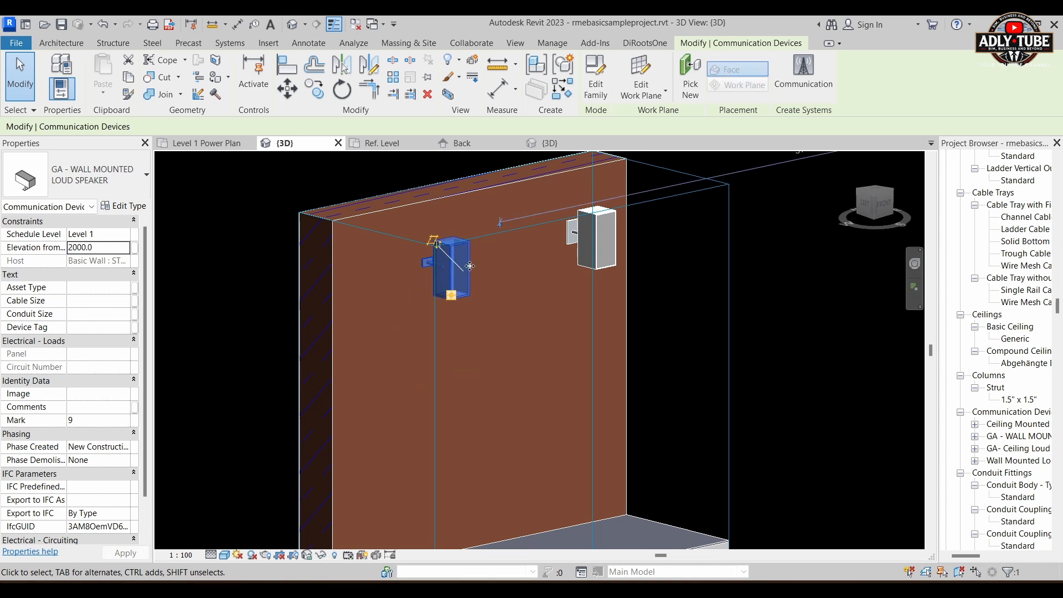
pyautogui.scroll(5, 470, 267)
pyautogui.press('Escape')
pyautogui.moveTo(526, 310); pyautogui.dragTo(562, 356, button='middle')
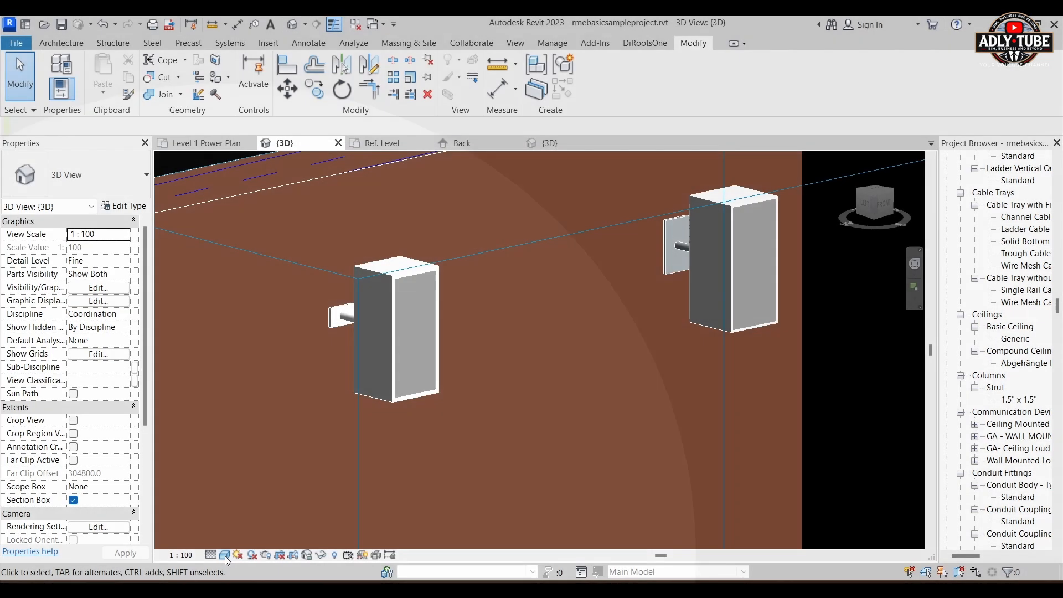
# Check both loudspeakers' materials in the Realistic visual style and return the 3D view to Shaded
pyautogui.click(224, 555)
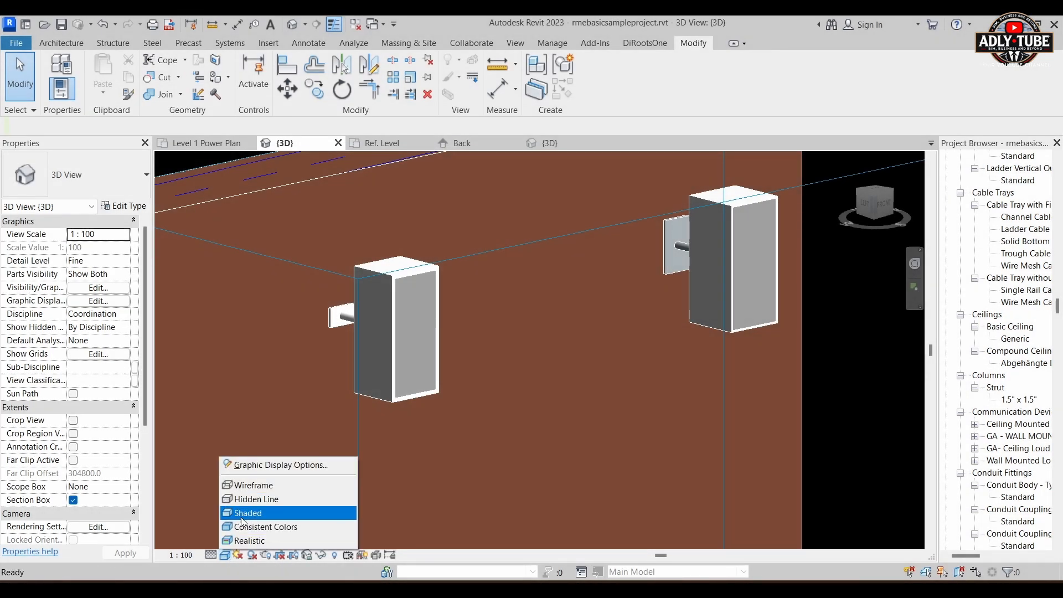
pyautogui.click(238, 538)
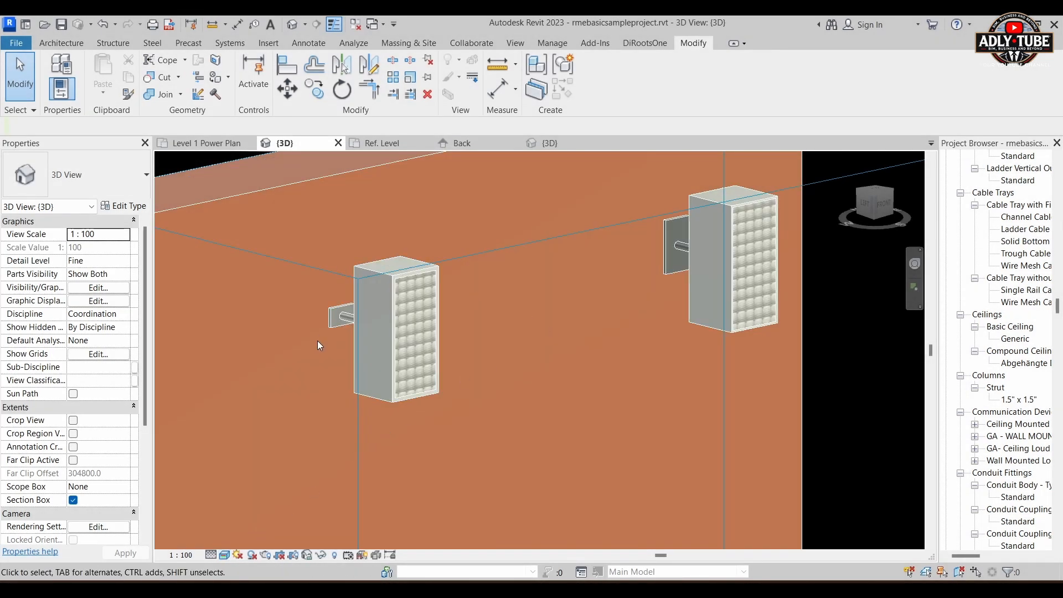
pyautogui.click(224, 556)
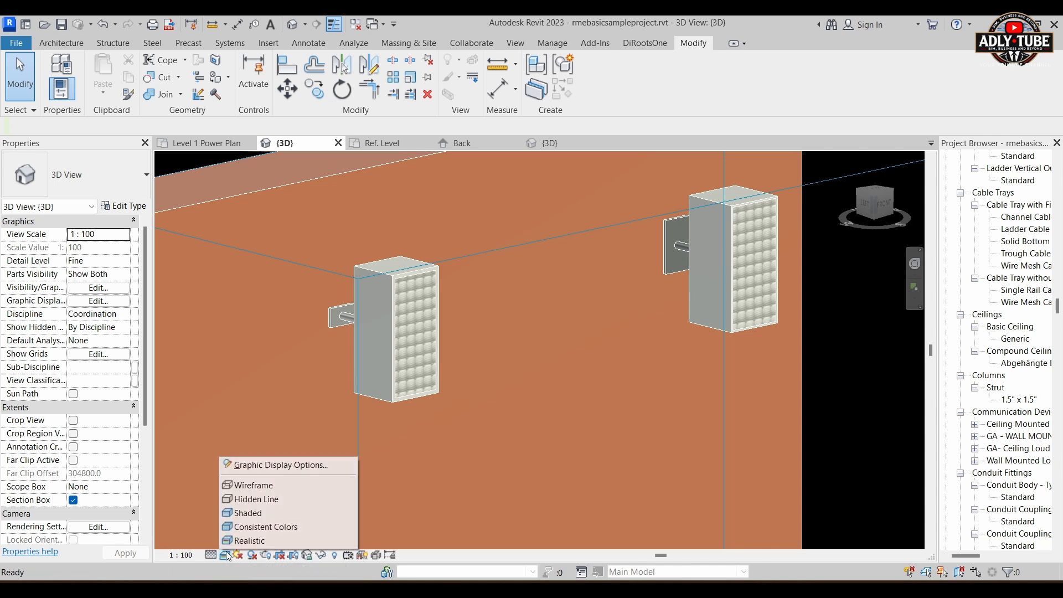
pyautogui.click(242, 515)
# Check the loudspeaker symbols in the Level 1 Power Plan at Coarse and Medium detail, ending with the detail level set to Fine
pyautogui.click(205, 143)
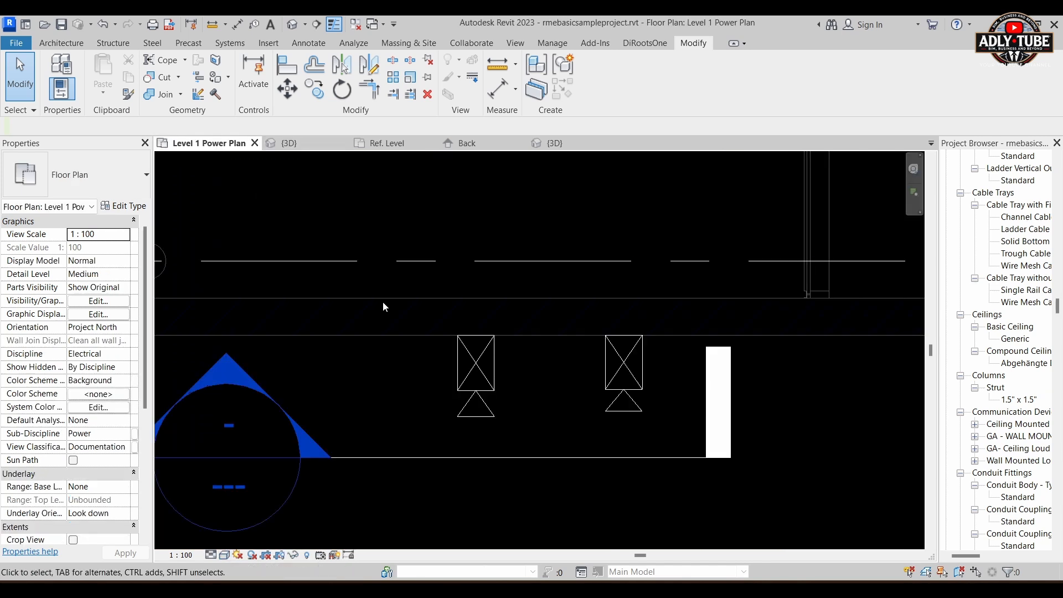
pyautogui.moveTo(489, 382); pyautogui.dragTo(445, 389, button='middle')
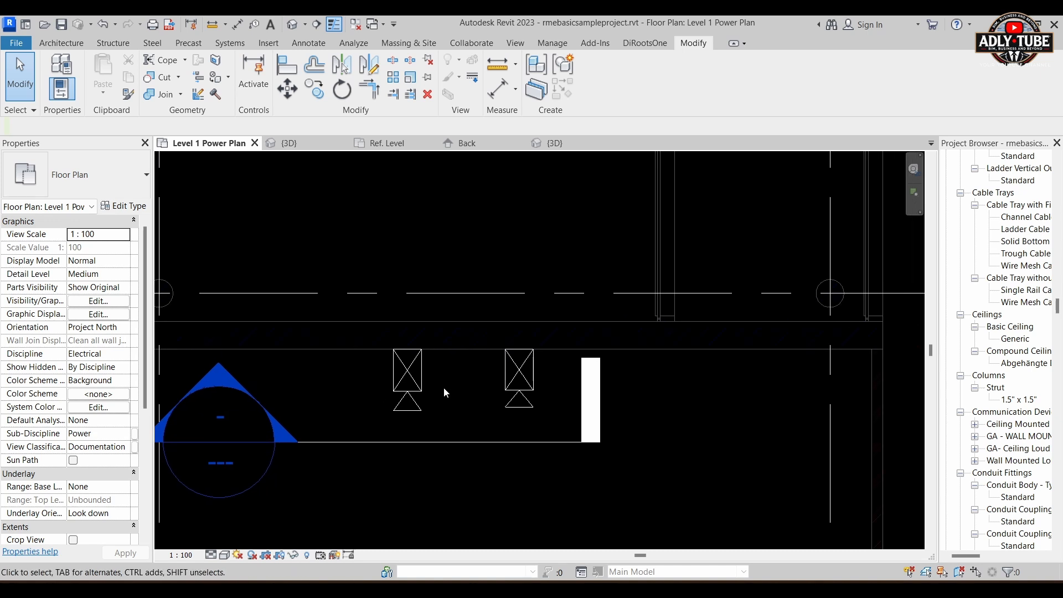
pyautogui.click(211, 555)
pyautogui.click(218, 517)
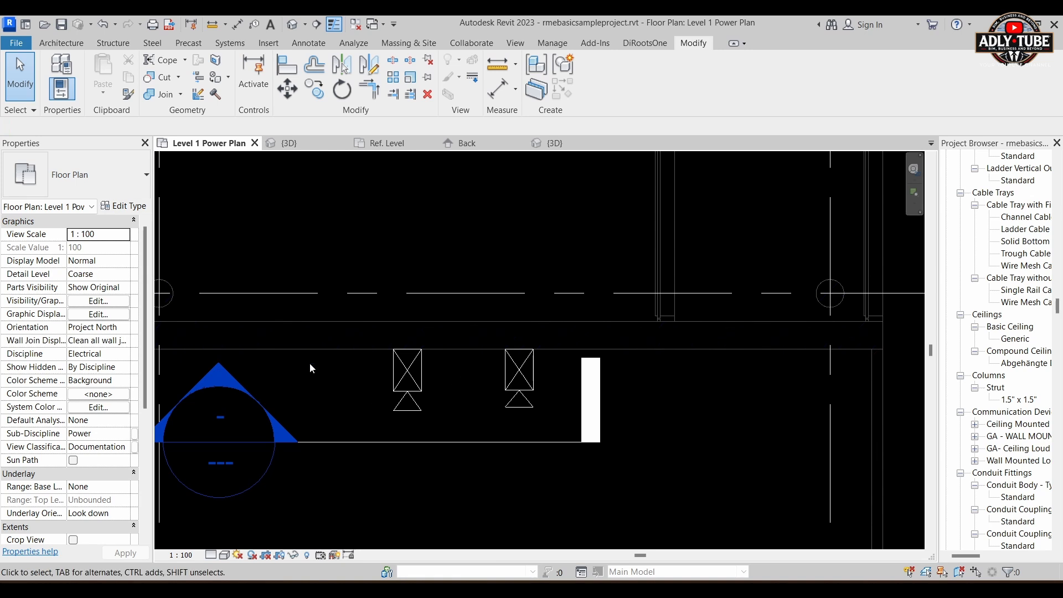
pyautogui.click(210, 556)
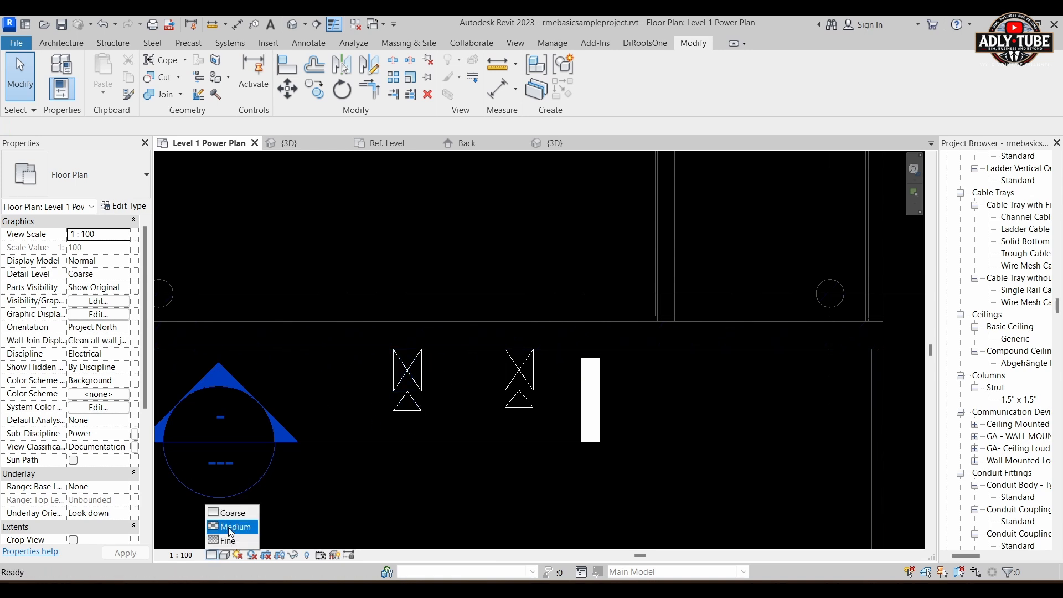
pyautogui.click(231, 527)
pyautogui.click(211, 555)
pyautogui.click(227, 540)
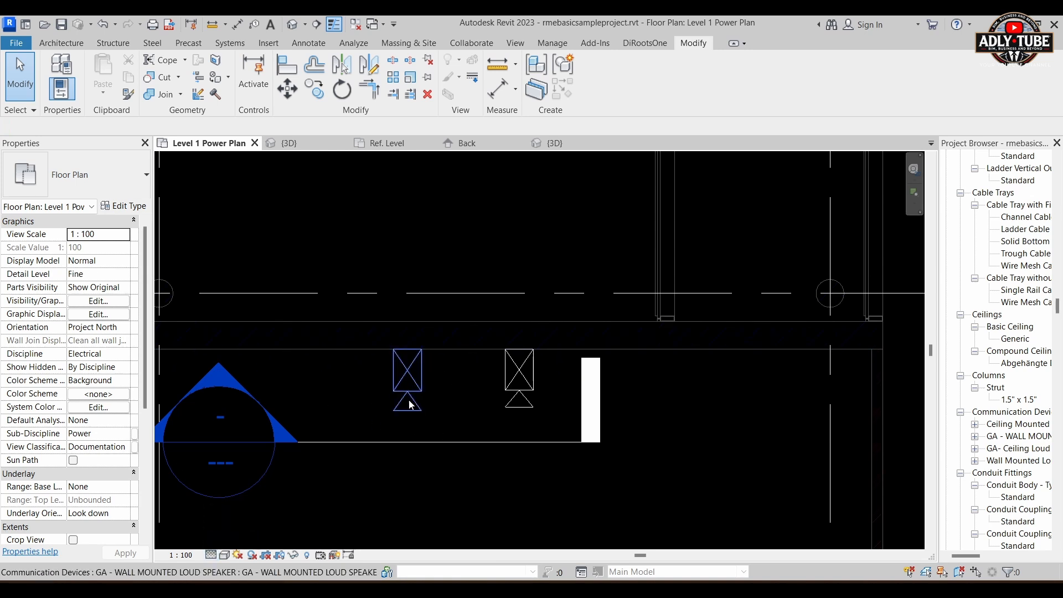